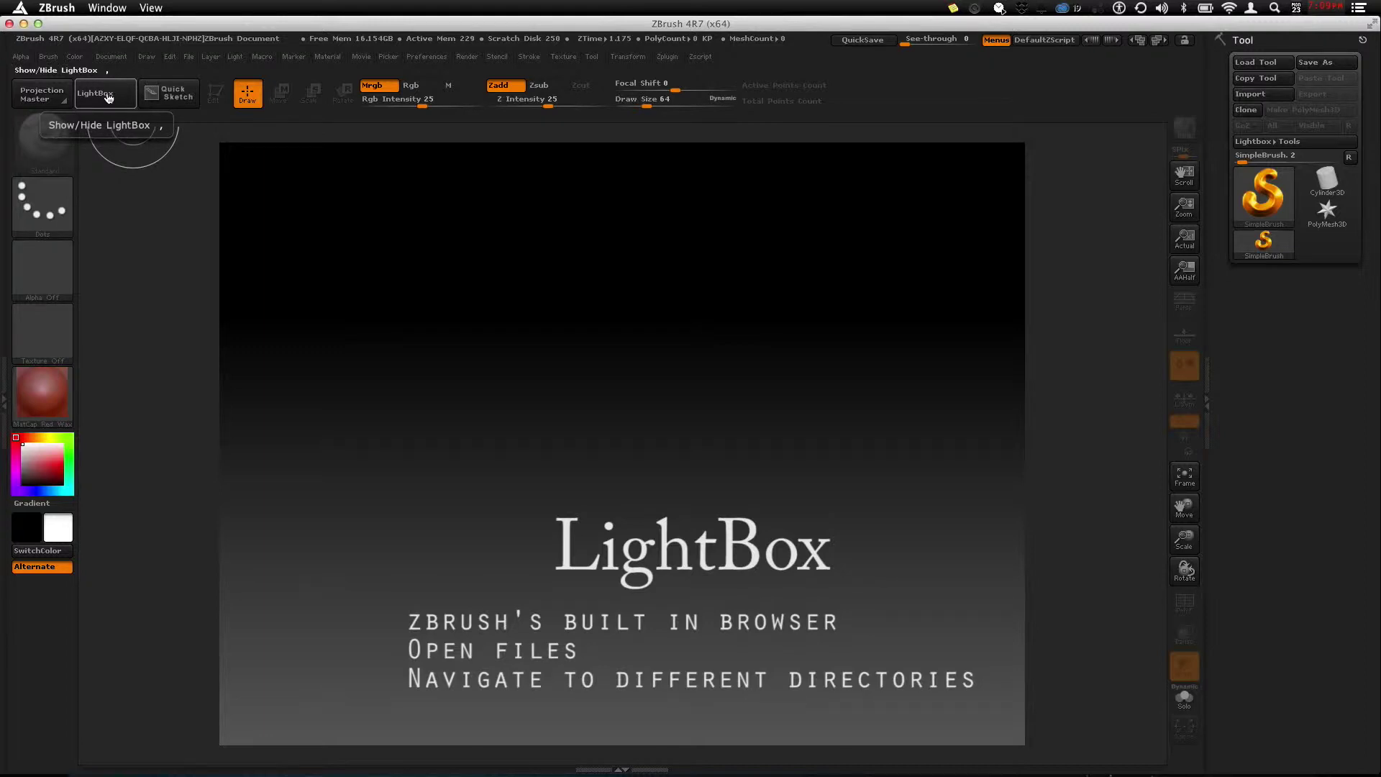
Step: Load the DynaMesh128 sphere project from LightBox
{"action": "left_click", "coordinate": [105, 94]}
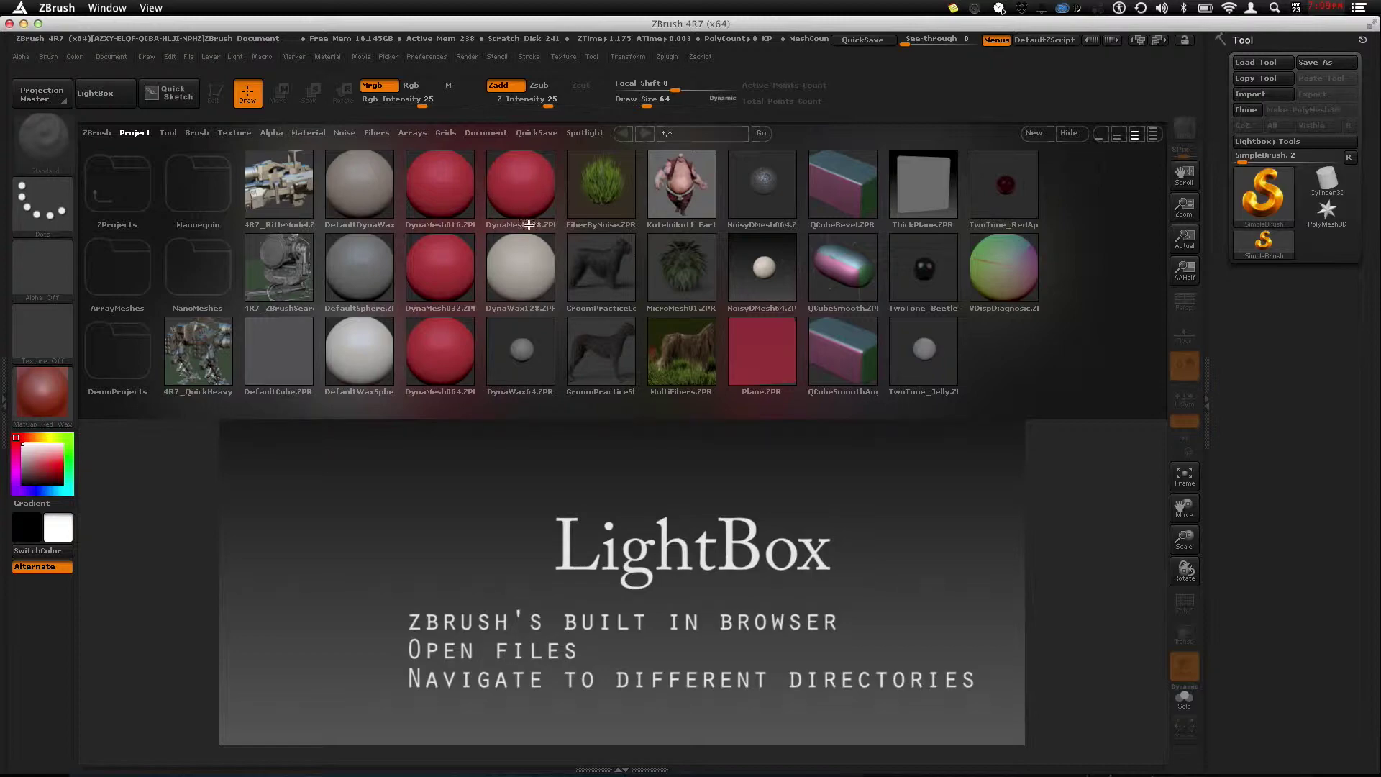
{"action": "double_click", "coordinate": [539, 192]}
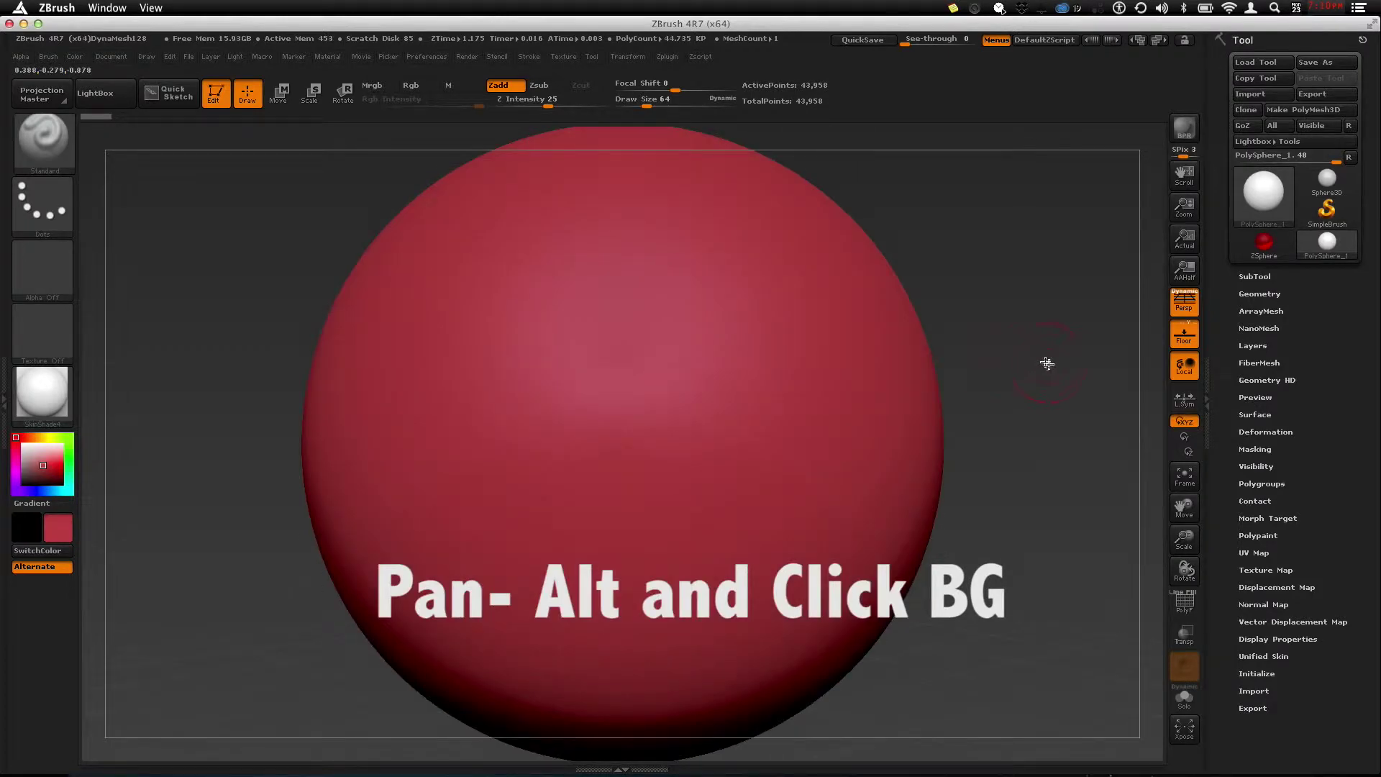
Step: Pan and zoom in and out around the red sphere, then frame it in the viewport
{"action": "left_click_drag", "start_coordinate": [1065, 363], "coordinate": [855, 383], "text": "alt"}
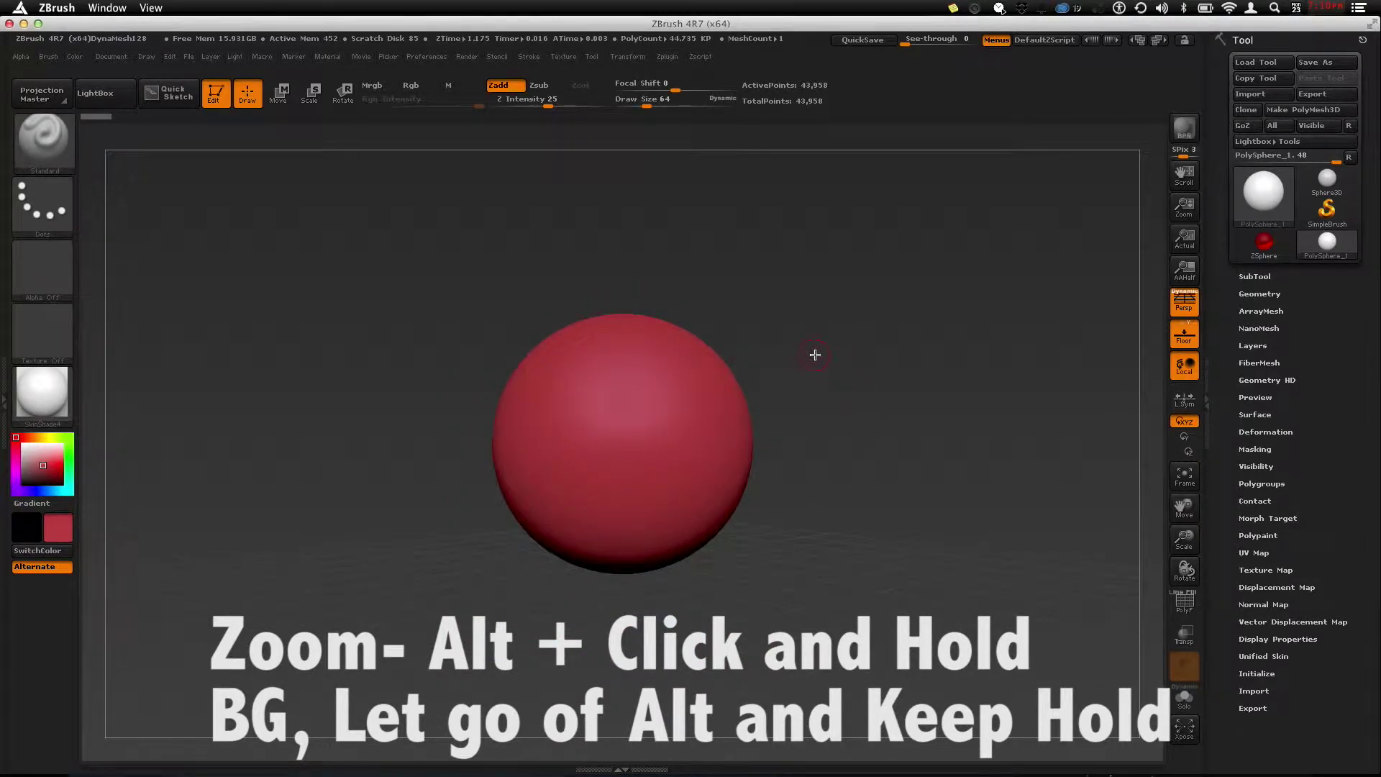
{"action": "left_click_drag", "start_coordinate": [864, 316], "coordinate": [848, 380]}
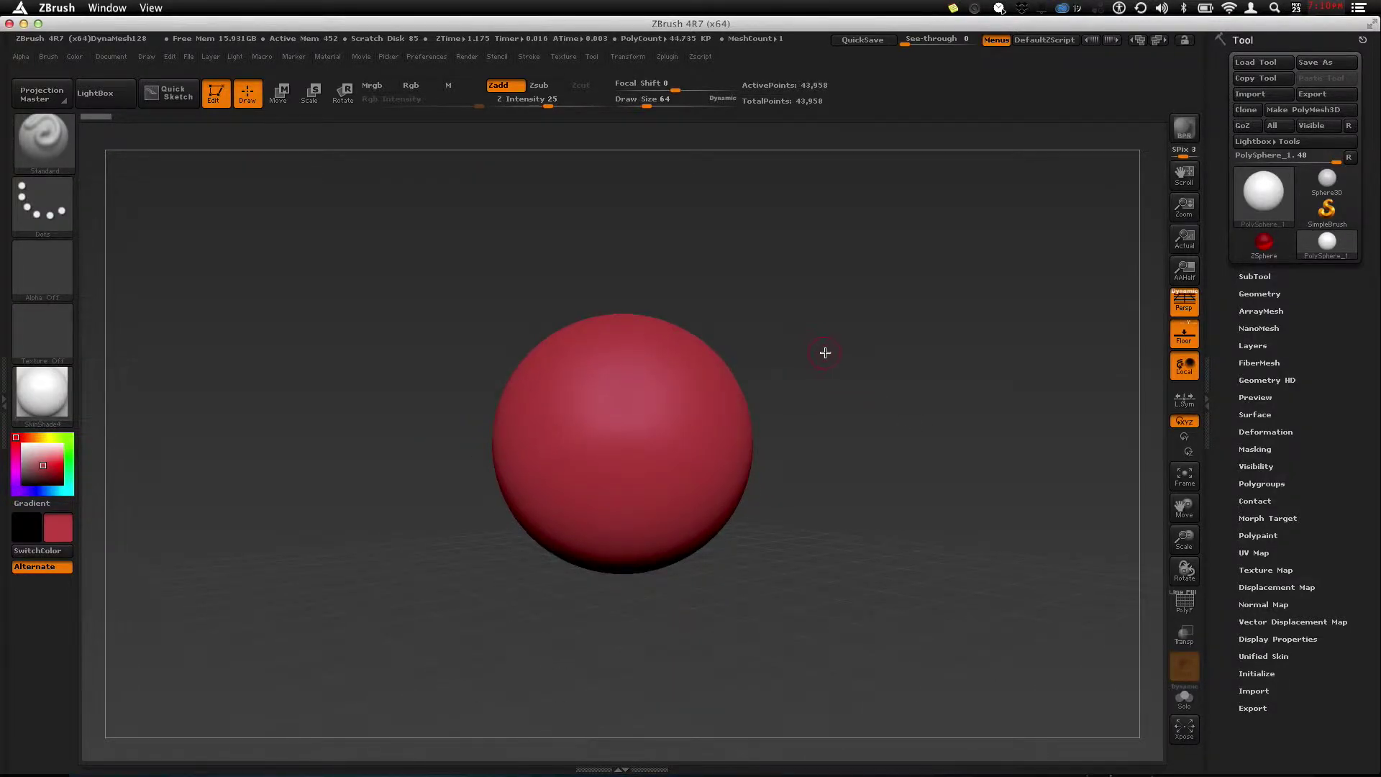
{"action": "left_click_drag", "start_coordinate": [865, 316], "coordinate": [832, 327]}
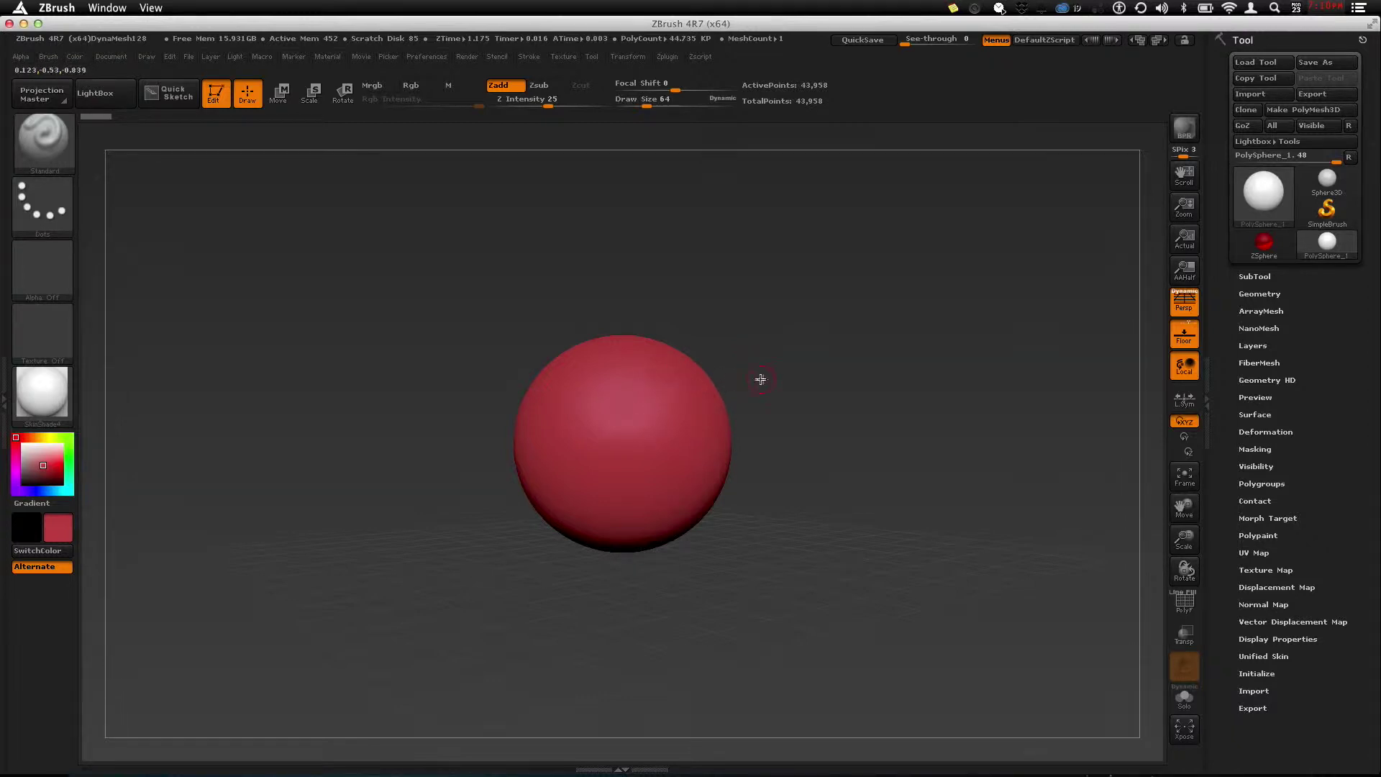
{"action": "left_click_drag", "start_coordinate": [822, 336], "coordinate": [1100, 746]}
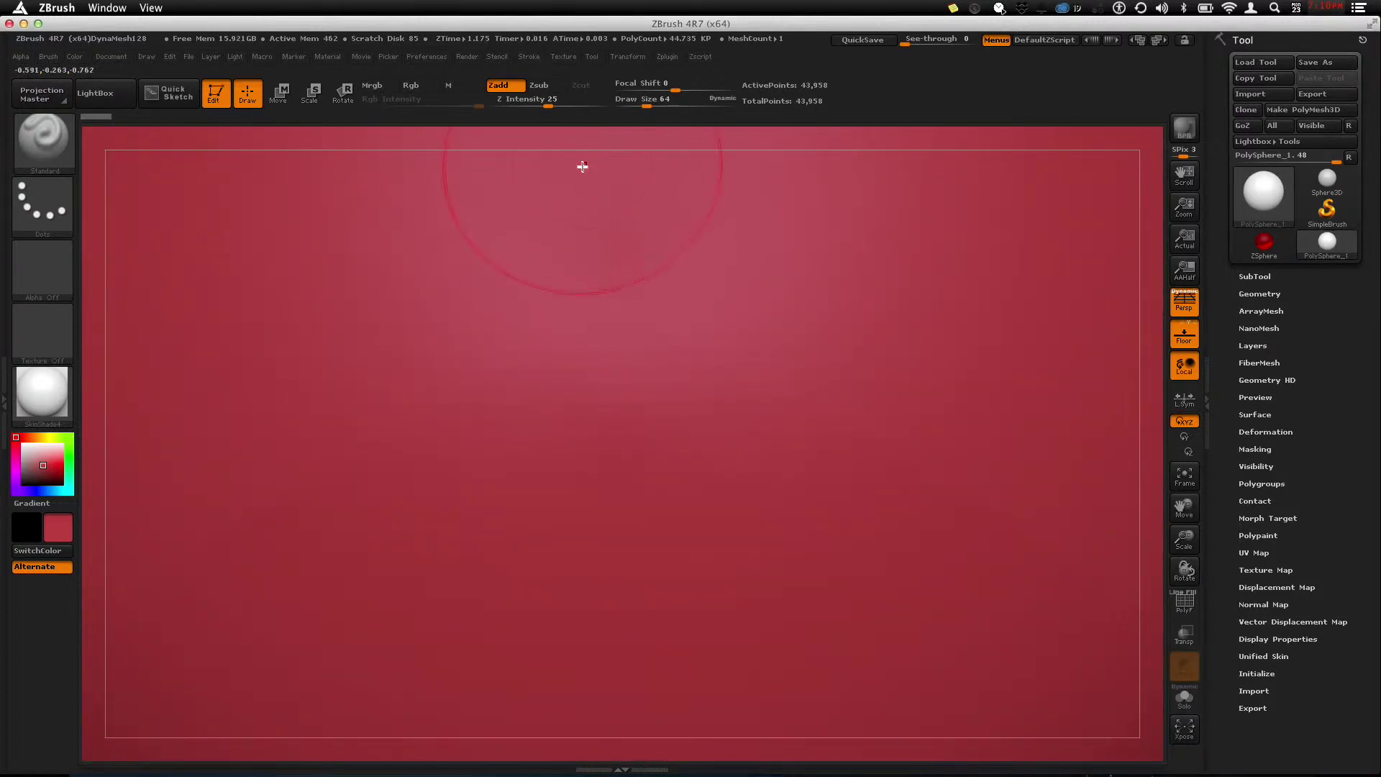
{"action": "key", "text": "f"}
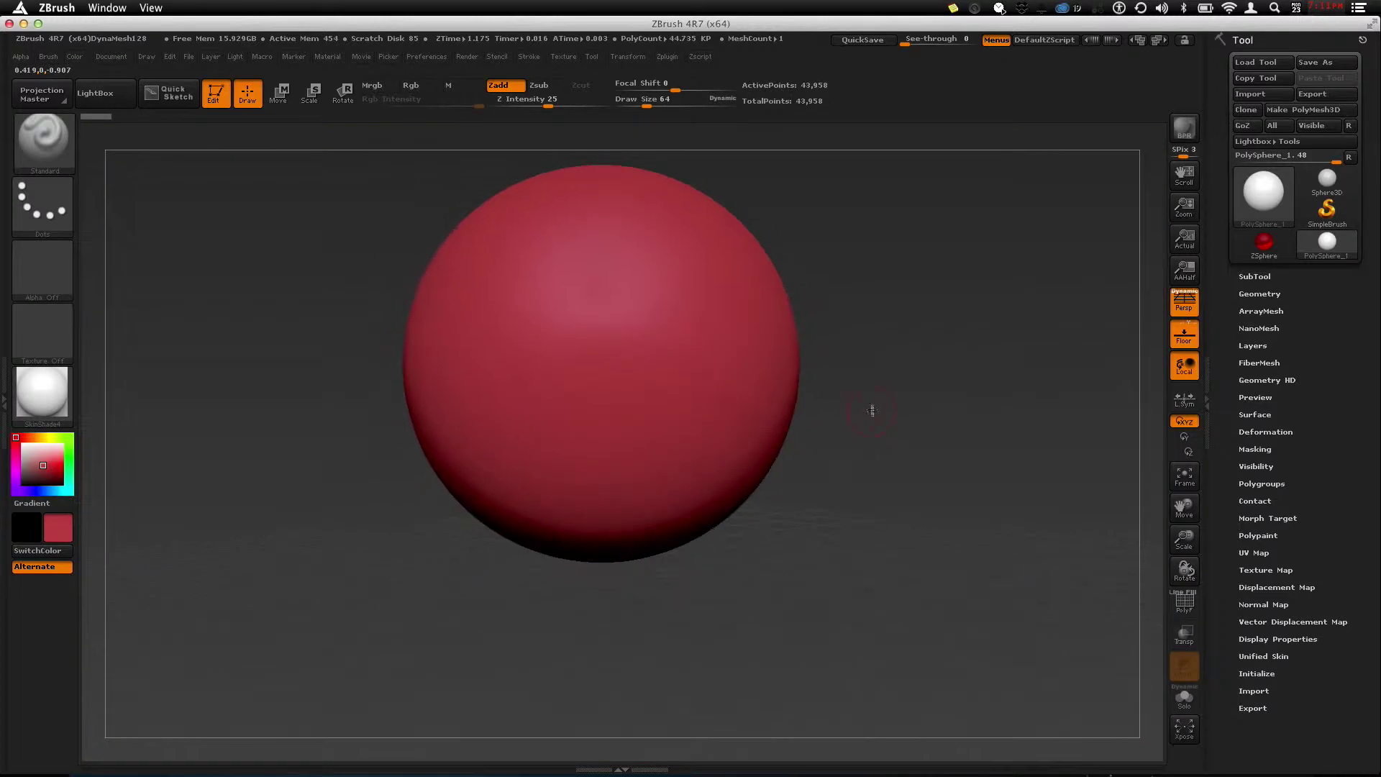
Step: Orbit around chosen points on the sphere, pan and zoom the view, and reframe the sphere
{"action": "left_click_drag", "start_coordinate": [884, 428], "coordinate": [864, 396]}
{"action": "right_click_drag", "start_coordinate": [863, 397], "coordinate": [853, 410]}
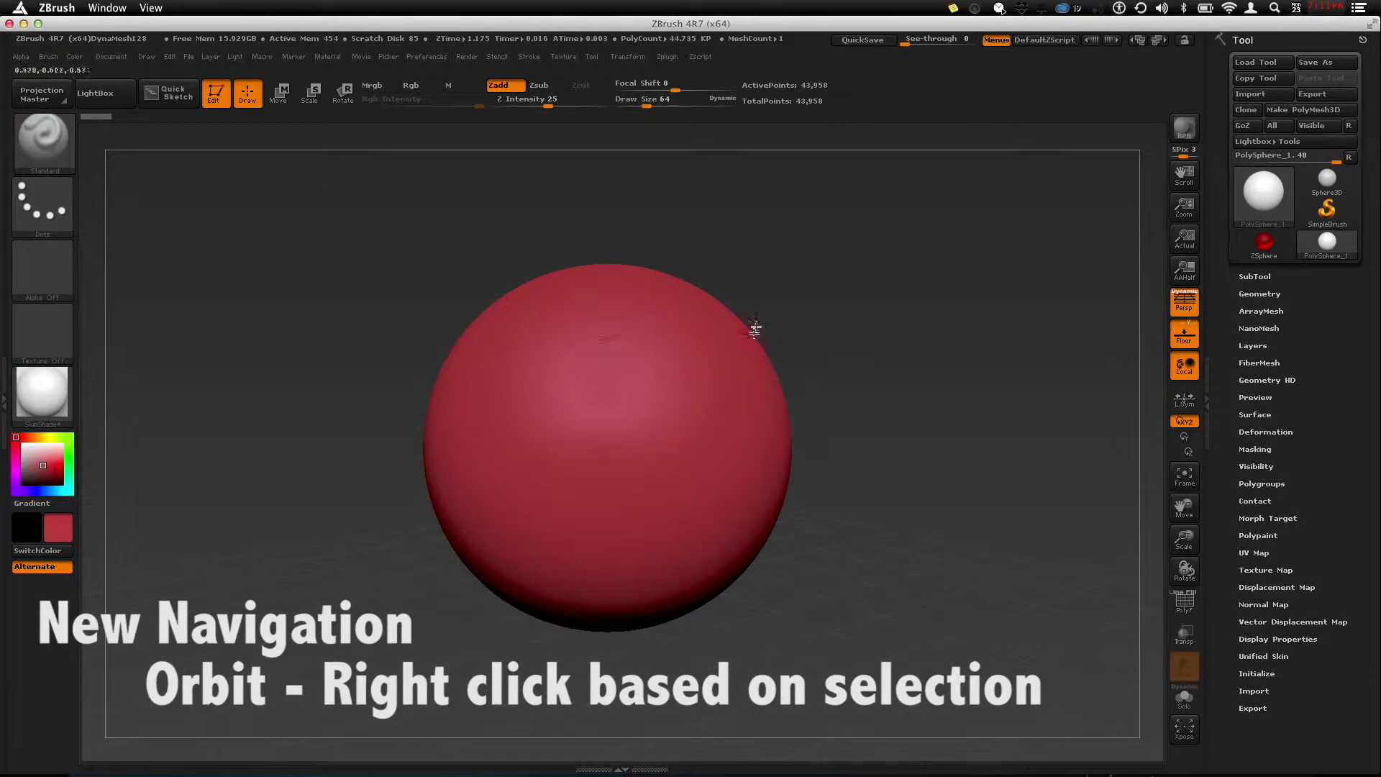
{"action": "right_click_drag", "start_coordinate": [648, 369], "coordinate": [729, 417]}
{"action": "right_click_drag", "start_coordinate": [613, 330], "coordinate": [666, 348]}
{"action": "right_click_drag", "start_coordinate": [481, 374], "coordinate": [672, 382]}
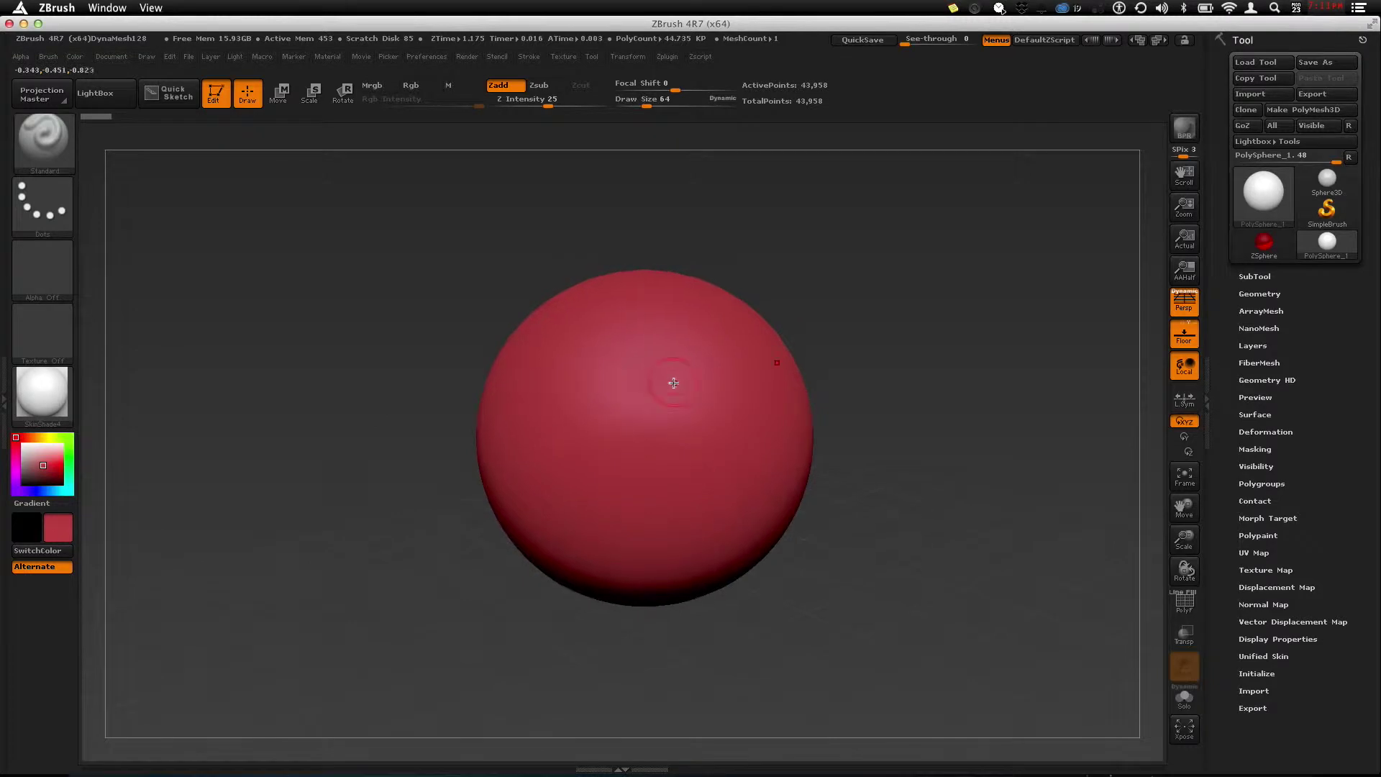
{"action": "mouse_move", "coordinate": [718, 438]}
{"action": "right_mouse_down", "text": "super"}
{"action": "mouse_move", "coordinate": [693, 403]}
{"action": "mouse_move", "coordinate": [679, 408]}
{"action": "mouse_move", "coordinate": [733, 495]}
{"action": "mouse_move", "coordinate": [684, 422]}
{"action": "mouse_move", "coordinate": [731, 468]}
{"action": "mouse_move", "coordinate": [703, 407]}
{"action": "mouse_move", "coordinate": [697, 425]}
{"action": "mouse_move", "coordinate": [733, 477]}
{"action": "mouse_move", "coordinate": [694, 367]}
{"action": "mouse_move", "coordinate": [707, 428]}
{"action": "mouse_move", "coordinate": [698, 399]}
{"action": "mouse_move", "coordinate": [781, 398]}
{"action": "right_mouse_up", "text": "super"}
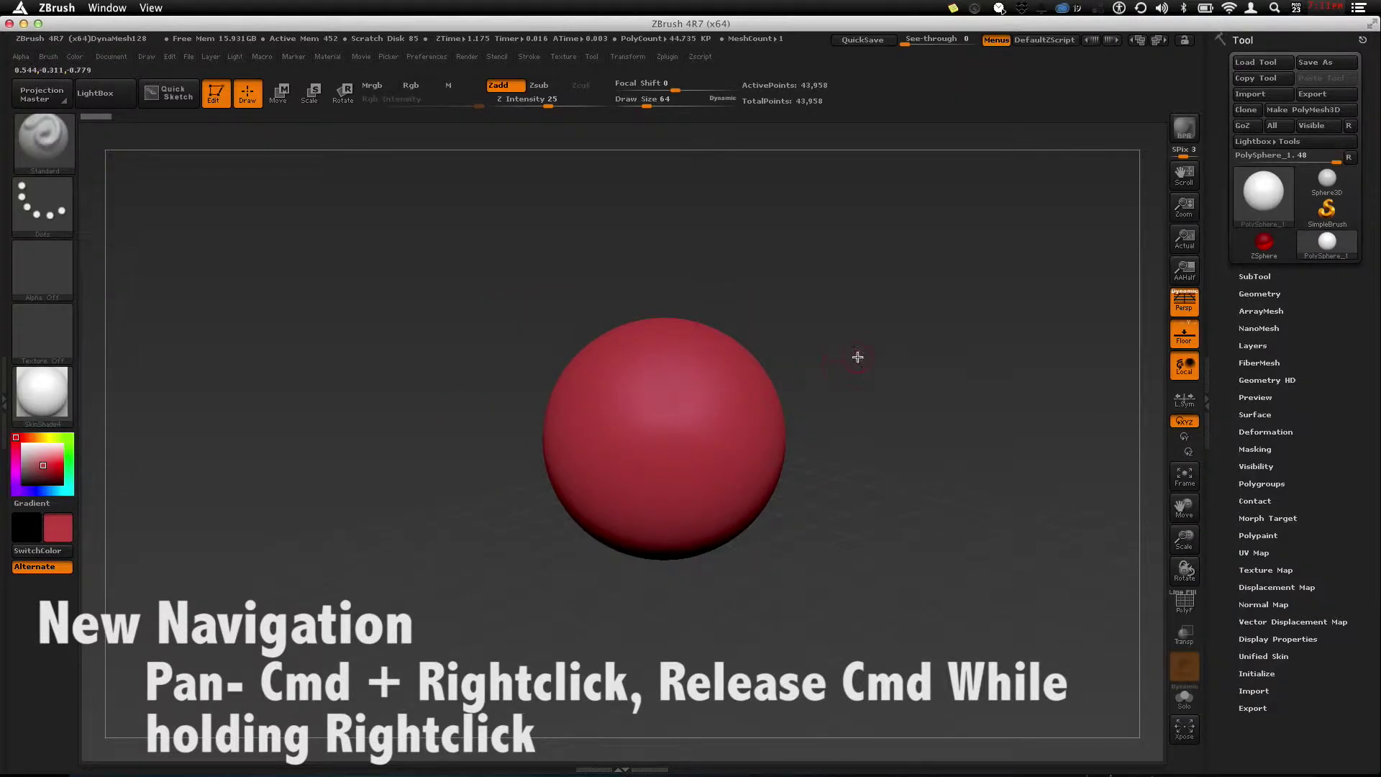
{"action": "key", "text": "super"}
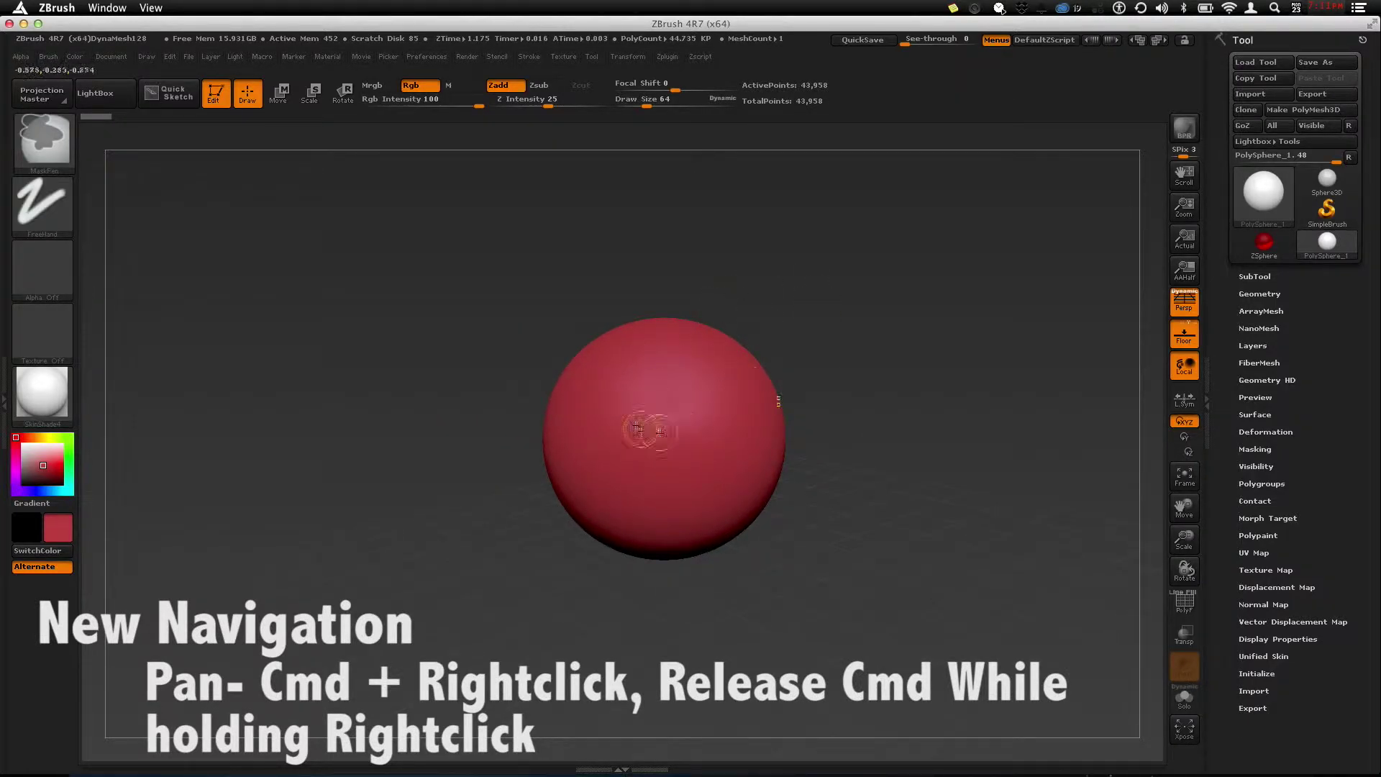
{"action": "mouse_move", "coordinate": [684, 395]}
{"action": "right_mouse_down", "text": "super"}
{"action": "mouse_move", "coordinate": [719, 496]}
{"action": "mouse_move", "coordinate": [709, 433]}
{"action": "mouse_move", "coordinate": [716, 475]}
{"action": "mouse_move", "coordinate": [731, 425]}
{"action": "mouse_move", "coordinate": [625, 478]}
{"action": "mouse_move", "coordinate": [742, 471]}
{"action": "mouse_move", "coordinate": [817, 447]}
{"action": "mouse_move", "coordinate": [601, 338]}
{"action": "mouse_move", "coordinate": [726, 342]}
{"action": "mouse_move", "coordinate": [671, 367]}
{"action": "mouse_move", "coordinate": [564, 370]}
{"action": "mouse_move", "coordinate": [566, 403]}
{"action": "right_mouse_up", "text": "super"}
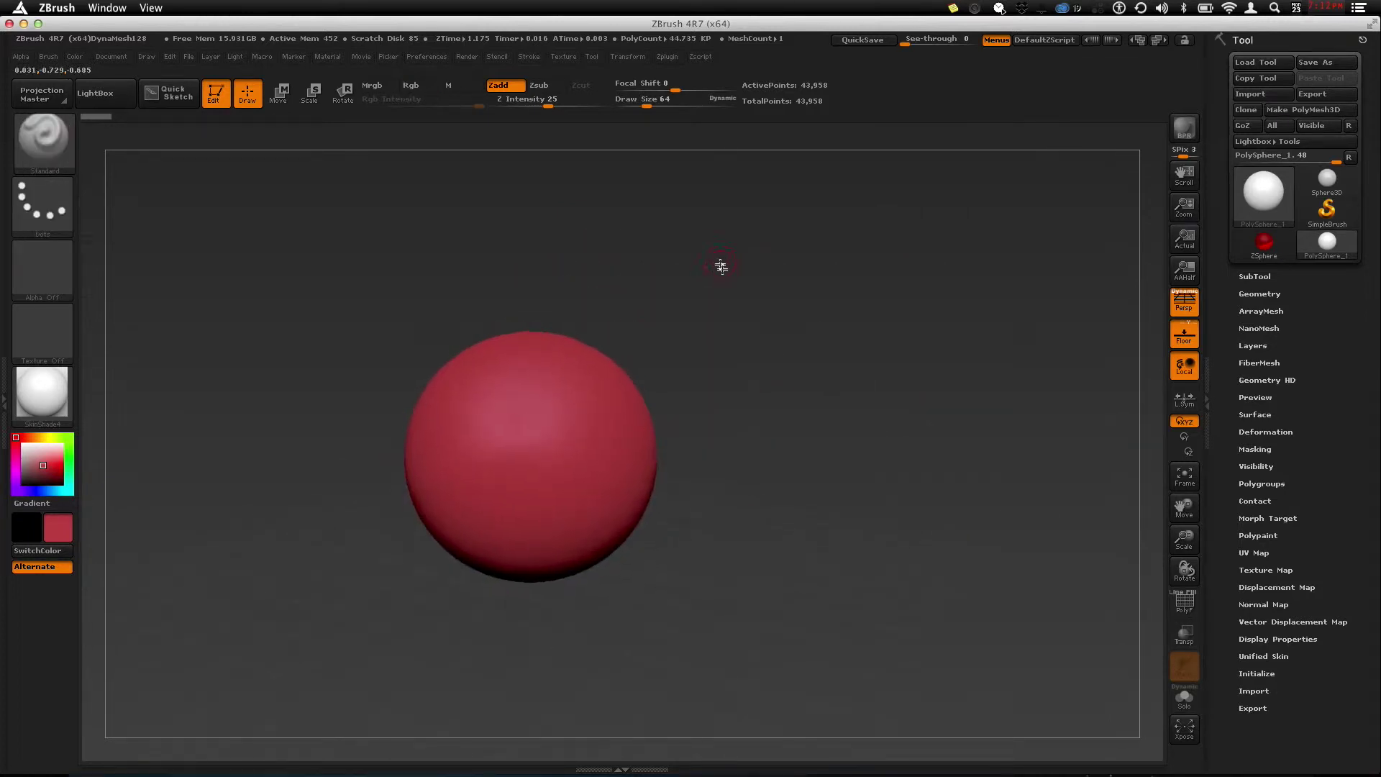
{"action": "right_click_drag", "start_coordinate": [738, 405], "coordinate": [826, 425], "text": "alt"}
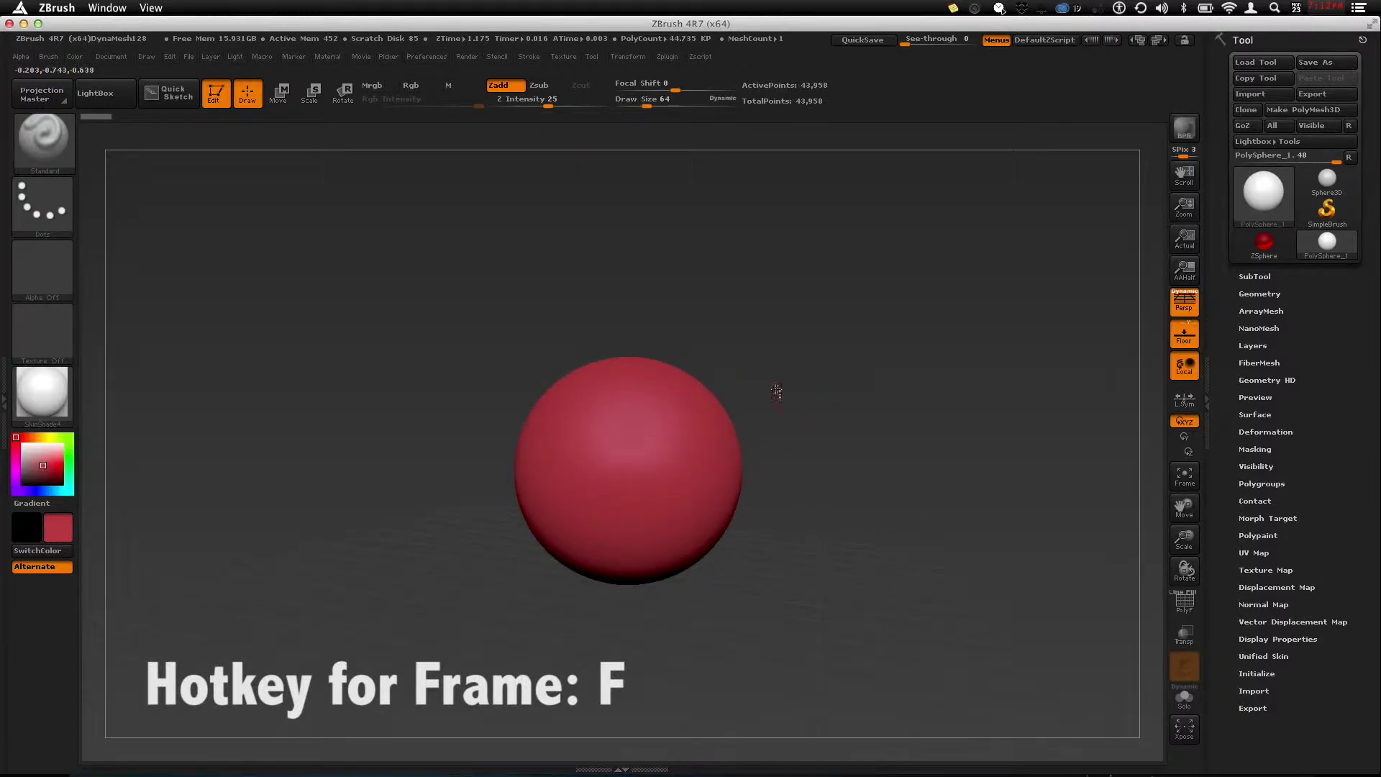
{"action": "key", "text": "f"}
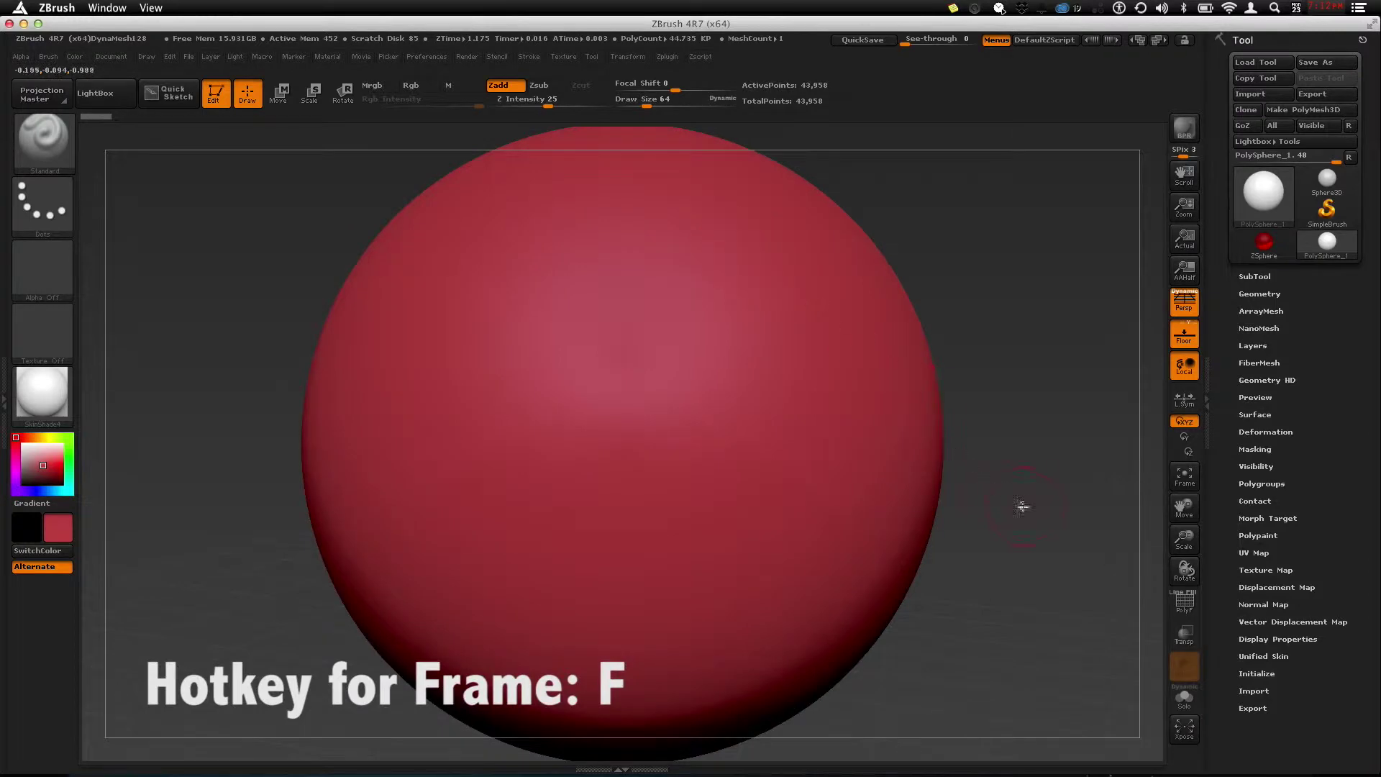
{"action": "key", "text": "f"}
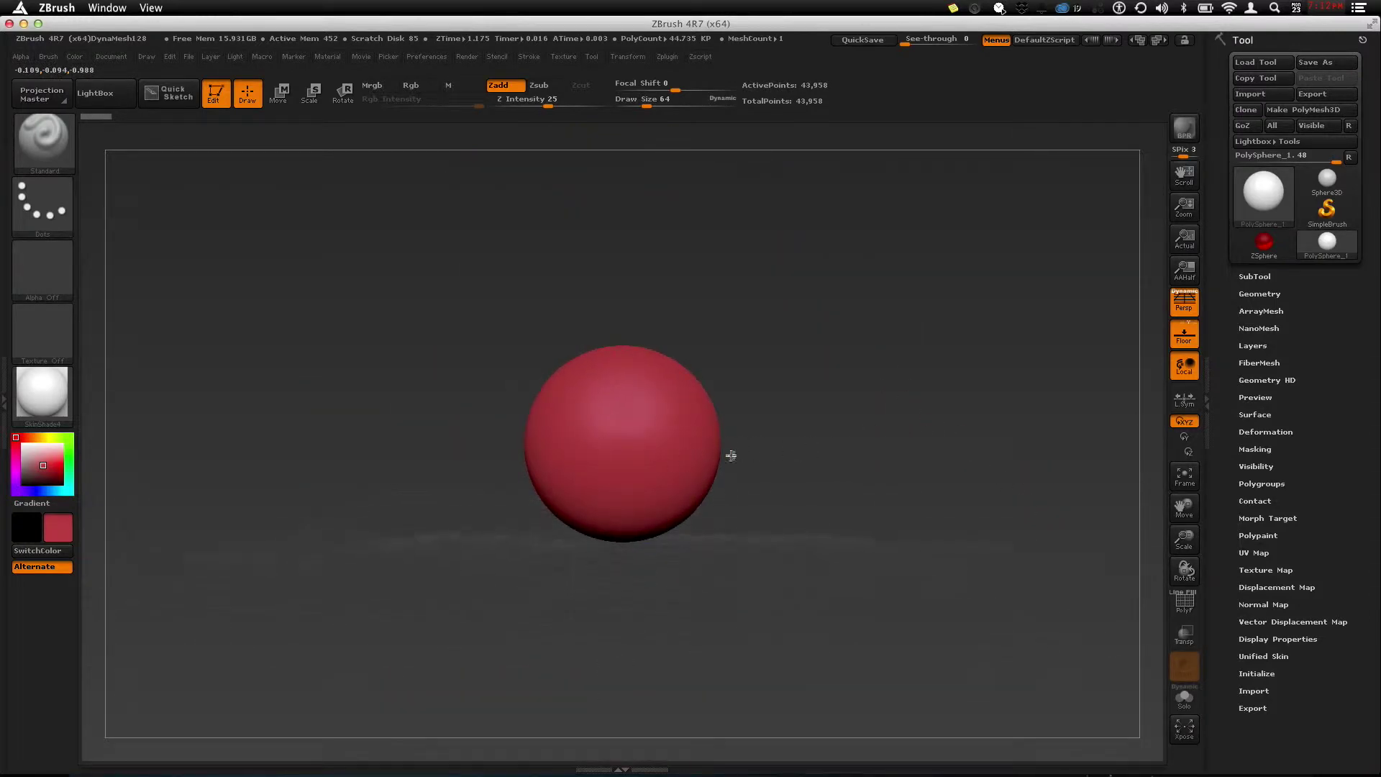
Step: Turn off perspective for the viewport
{"action": "mouse_move", "coordinate": [829, 453]}
{"action": "left_mouse_down"}
{"action": "mouse_move", "coordinate": [718, 472]}
{"action": "mouse_move", "coordinate": [769, 473]}
{"action": "left_mouse_up"}
{"action": "left_click_drag", "start_coordinate": [876, 457], "coordinate": [709, 413]}
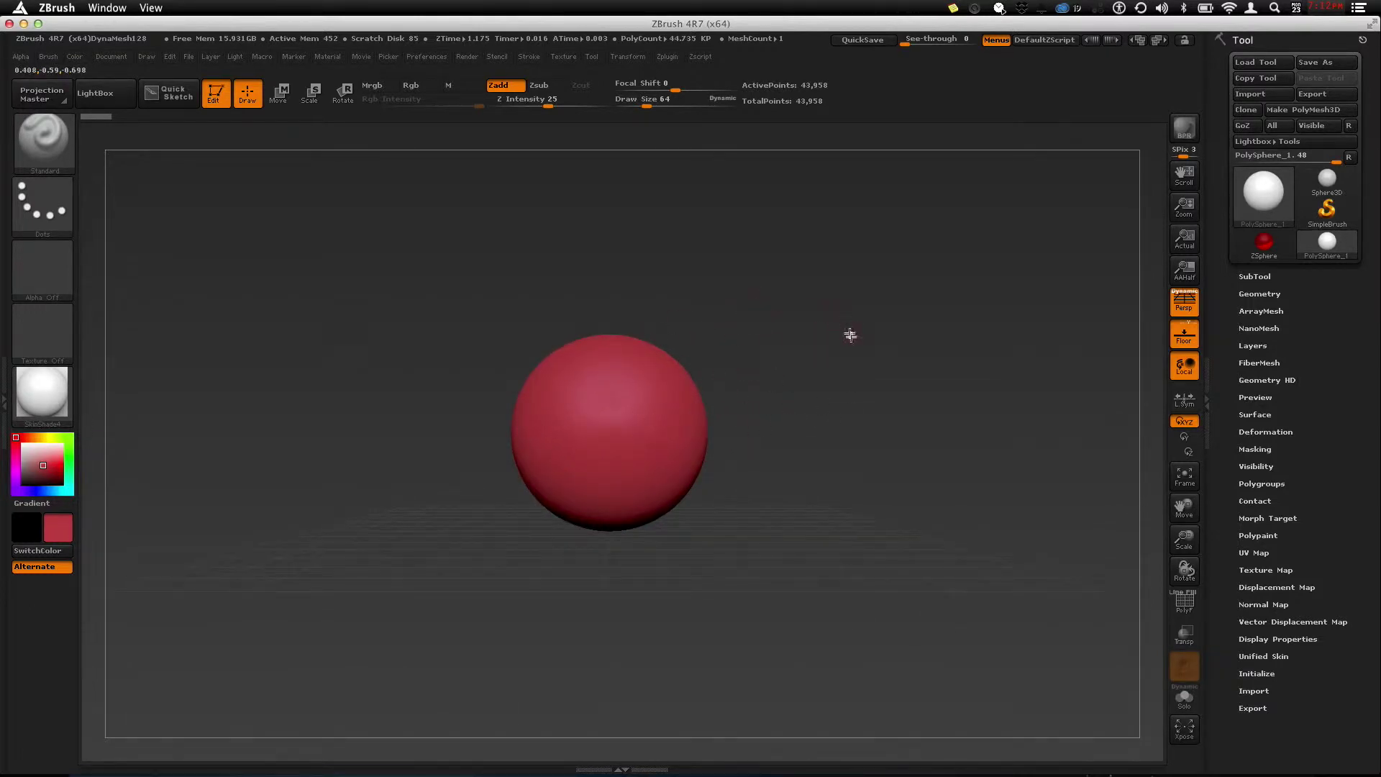
{"action": "left_click_drag", "start_coordinate": [885, 381], "coordinate": [843, 366], "text": "alt"}
{"action": "left_click", "coordinate": [1184, 302]}
{"action": "left_click_drag", "start_coordinate": [821, 368], "coordinate": [860, 337], "text": "alt"}
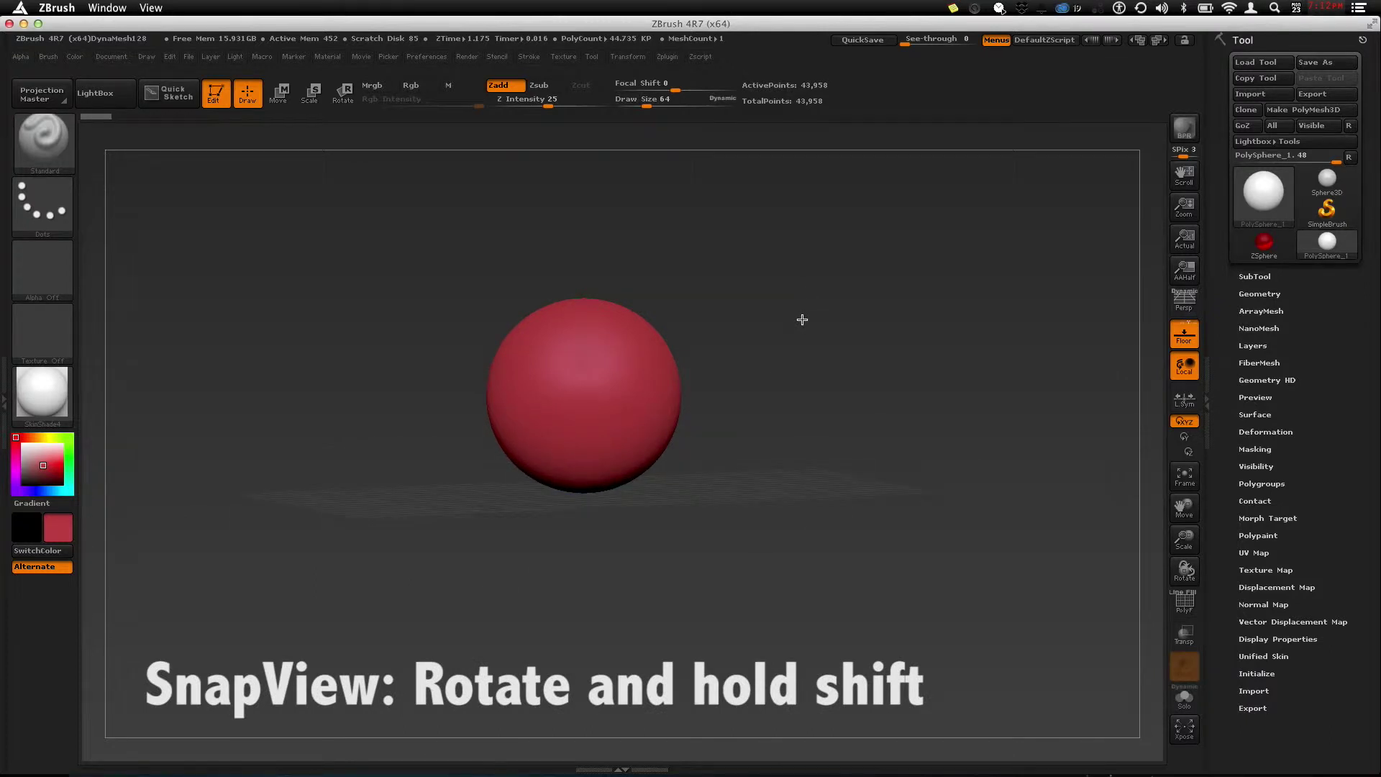
Step: Rotate around the sphere and snap the view to its straight-on orthogonal angles
{"action": "left_click_drag", "start_coordinate": [801, 327], "coordinate": [887, 424], "text": "shift"}
{"action": "mouse_move", "coordinate": [922, 379]}
{"action": "left_mouse_down", "text": "shift"}
{"action": "mouse_move", "coordinate": [891, 358]}
{"action": "mouse_move", "coordinate": [927, 343]}
{"action": "mouse_move", "coordinate": [872, 386]}
{"action": "mouse_move", "coordinate": [880, 319]}
{"action": "mouse_move", "coordinate": [897, 348]}
{"action": "mouse_move", "coordinate": [870, 388]}
{"action": "left_mouse_up", "text": "shift"}
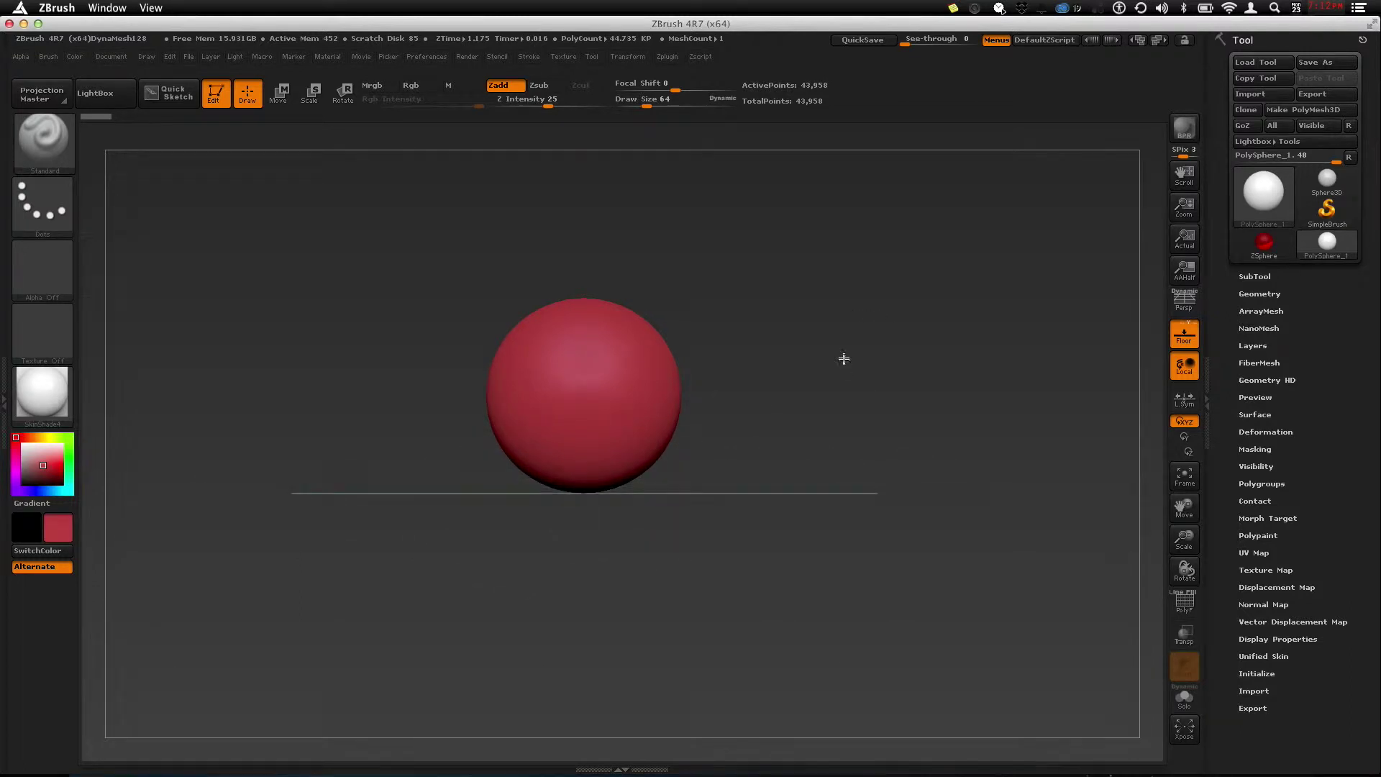
{"action": "left_click_drag", "start_coordinate": [1009, 155], "coordinate": [926, 211], "text": "shift"}
{"action": "left_click_drag", "start_coordinate": [848, 261], "coordinate": [183, 546], "text": "shift"}
{"action": "mouse_move", "coordinate": [340, 463]}
{"action": "left_mouse_down", "text": "shift"}
{"action": "mouse_move", "coordinate": [301, 488]}
{"action": "mouse_move", "coordinate": [319, 443]}
{"action": "mouse_move", "coordinate": [315, 476]}
{"action": "mouse_move", "coordinate": [327, 462]}
{"action": "left_mouse_up", "text": "shift"}
{"action": "mouse_move", "coordinate": [325, 244]}
{"action": "left_mouse_down", "text": "shift"}
{"action": "mouse_move", "coordinate": [468, 515]}
{"action": "mouse_move", "coordinate": [434, 481]}
{"action": "left_mouse_up", "text": "shift"}
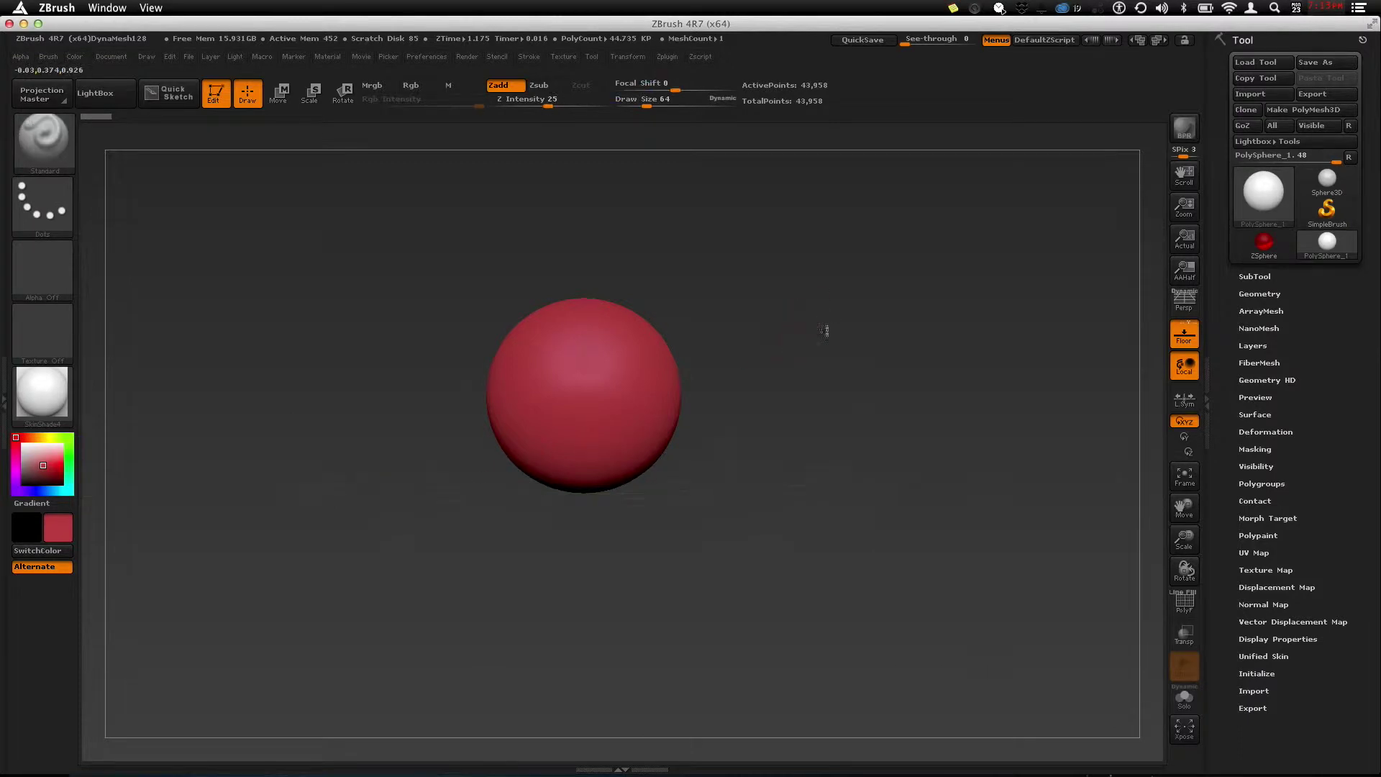
{"action": "left_click_drag", "start_coordinate": [790, 322], "coordinate": [807, 314], "text": "shift"}
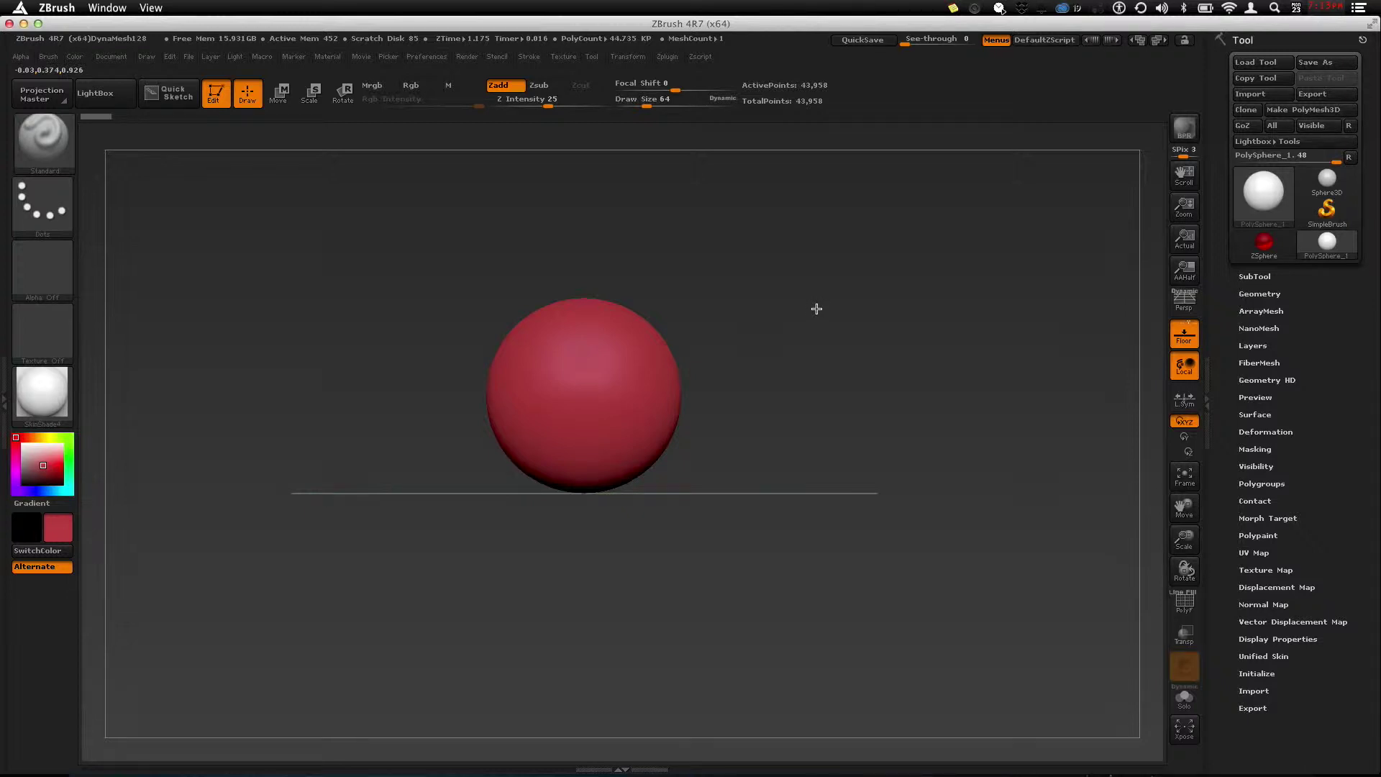
Step: Hide the floor grid and show it again
{"action": "left_click_drag", "start_coordinate": [812, 364], "coordinate": [816, 394]}
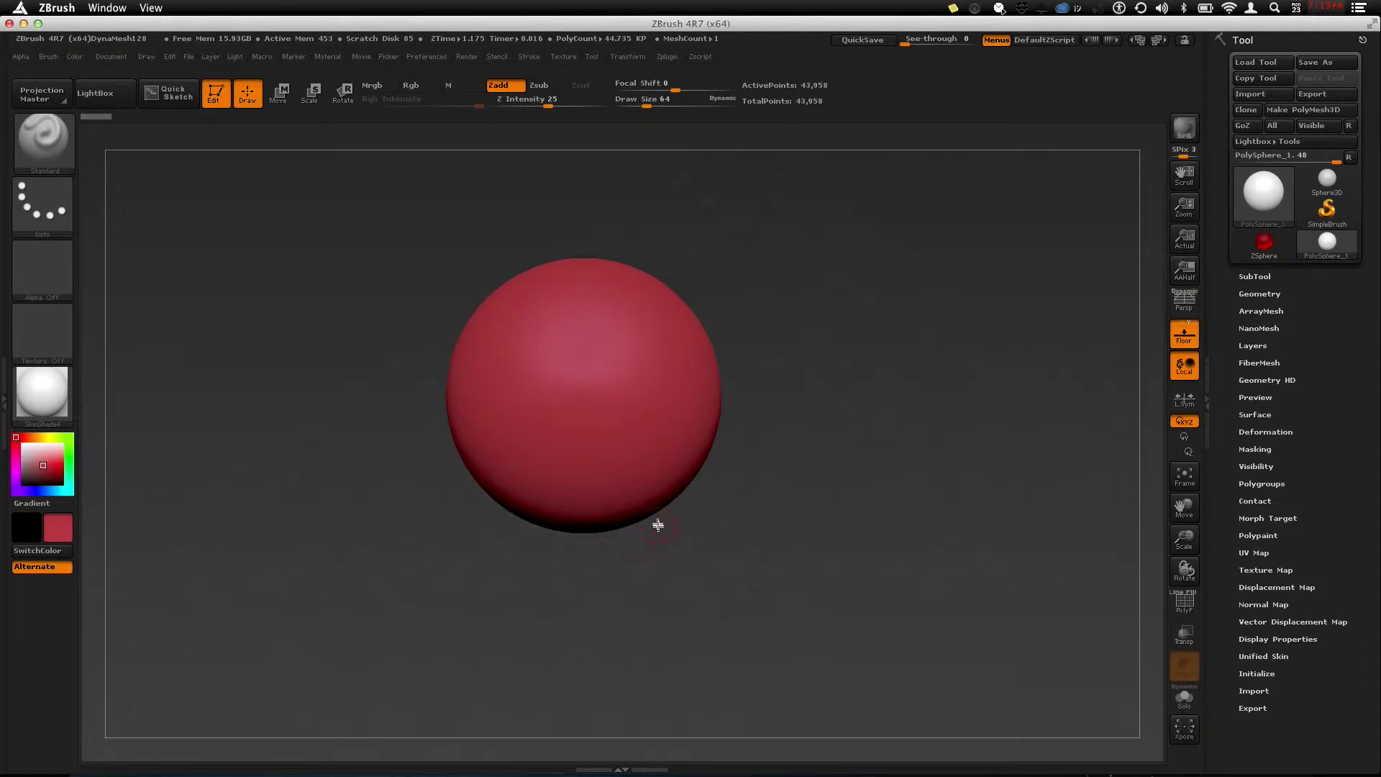
{"action": "left_click_drag", "start_coordinate": [740, 511], "coordinate": [748, 439]}
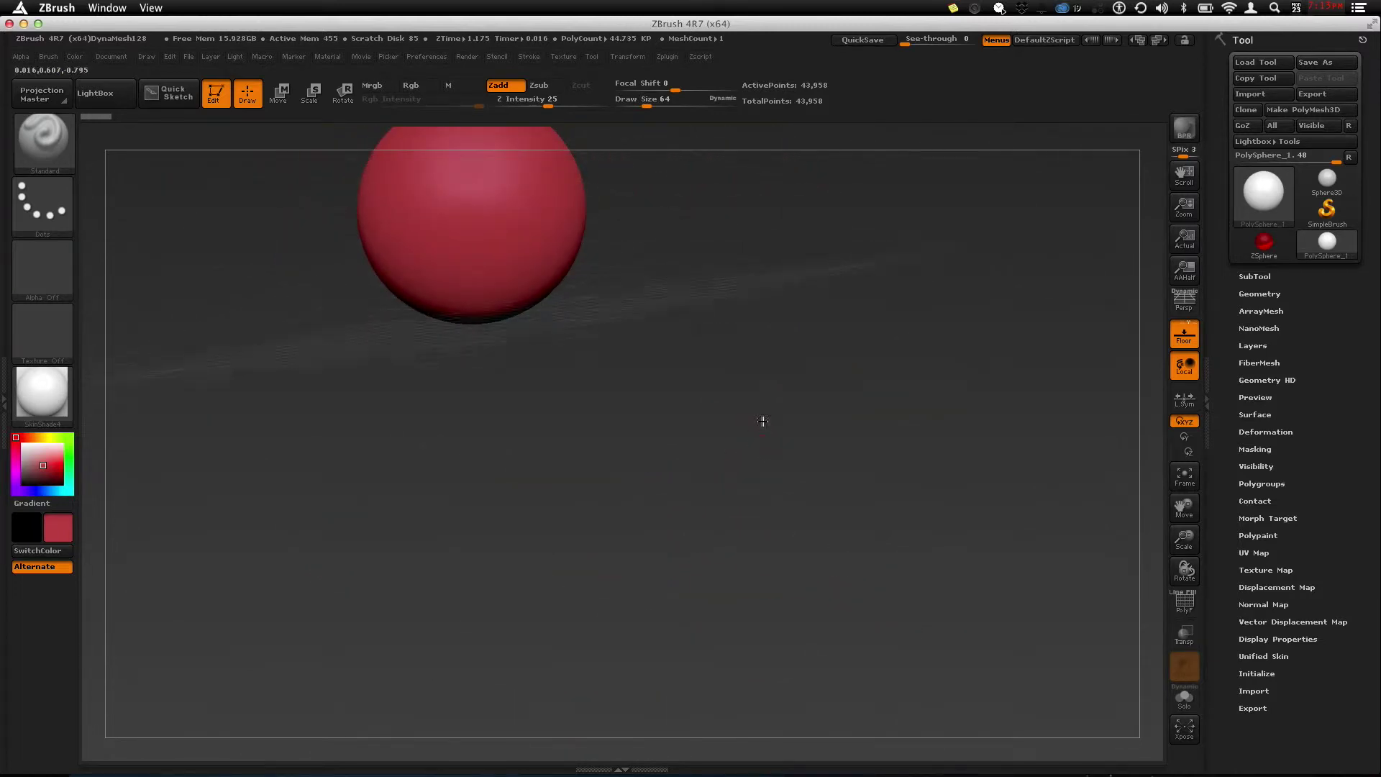
{"action": "left_click_drag", "start_coordinate": [755, 391], "coordinate": [846, 378]}
{"action": "left_click_drag", "start_coordinate": [954, 340], "coordinate": [1143, 336]}
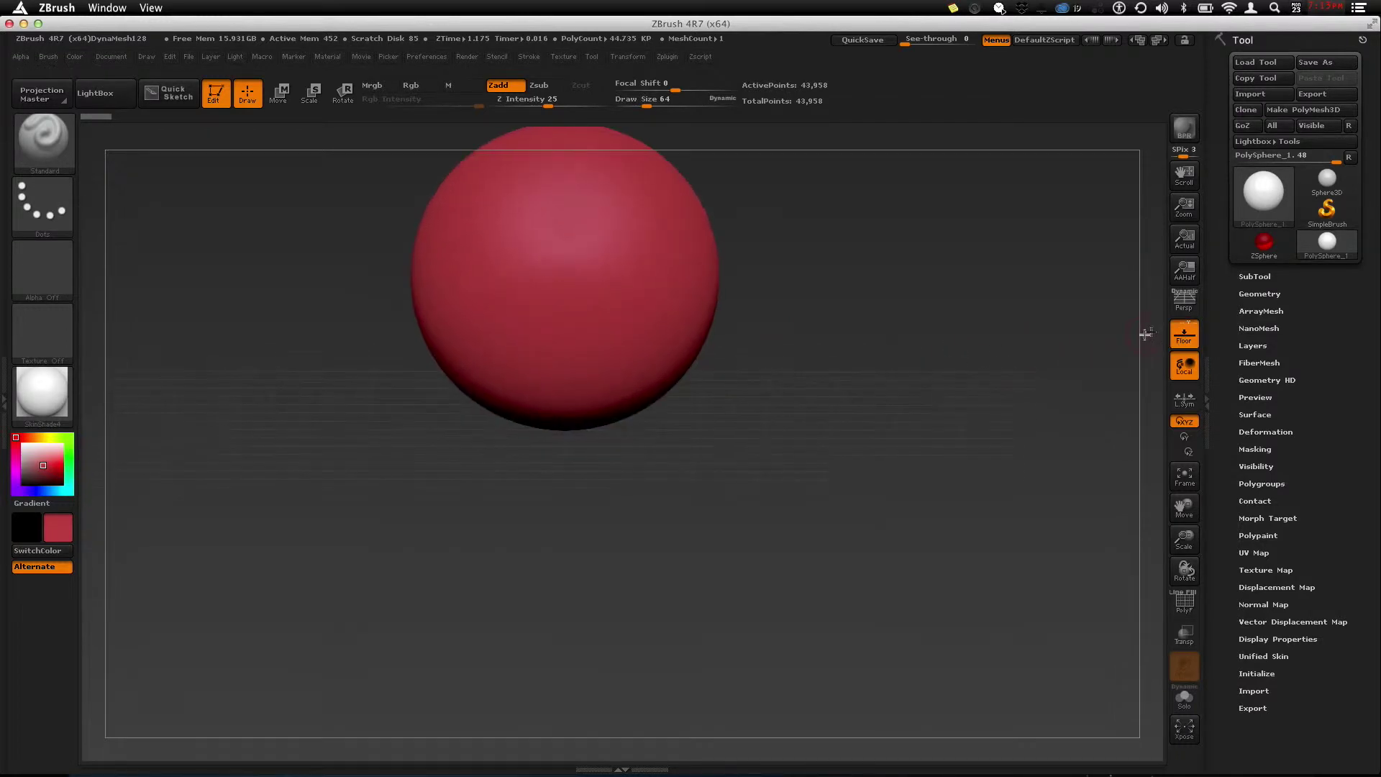
{"action": "left_click", "coordinate": [1183, 337]}
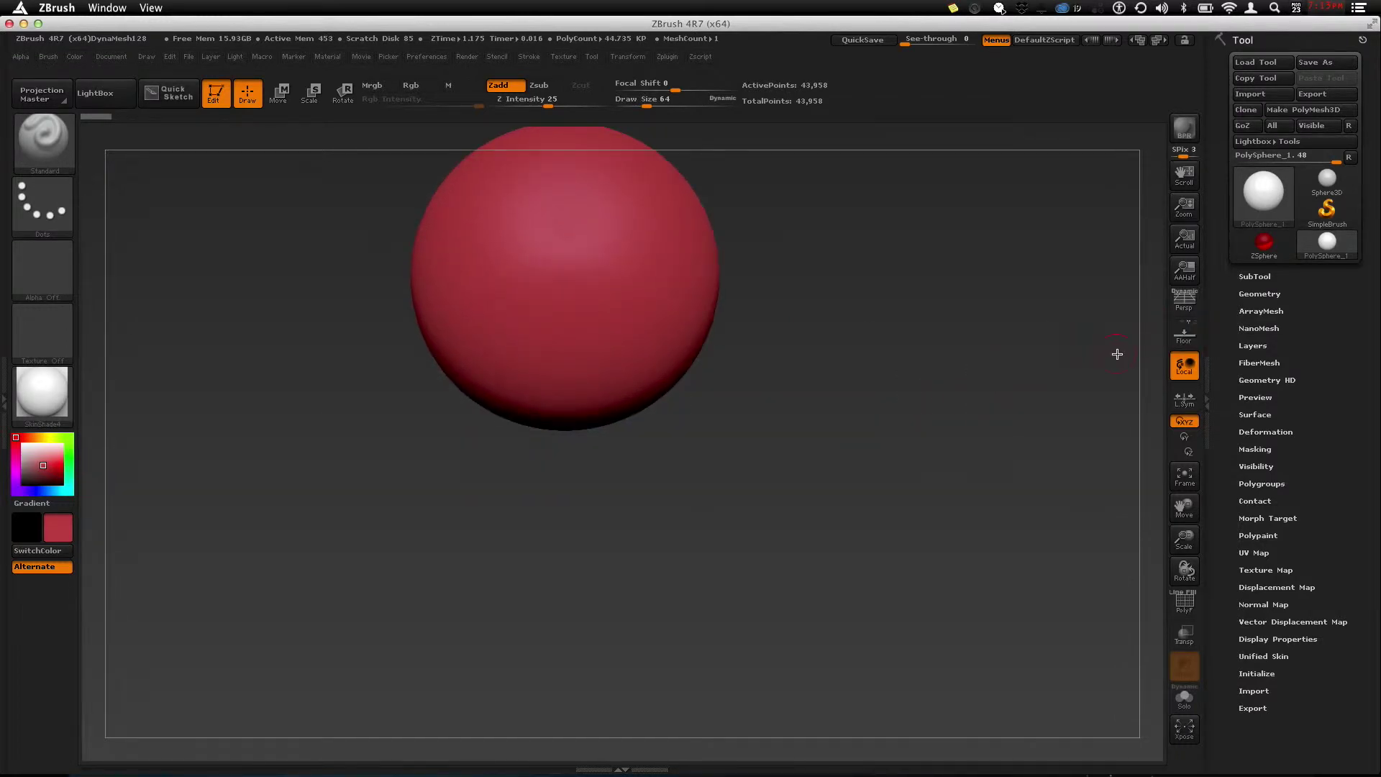
{"action": "left_click", "coordinate": [1183, 335]}
Step: Select the Standard sculpting brush
{"action": "left_click_drag", "start_coordinate": [977, 366], "coordinate": [871, 392]}
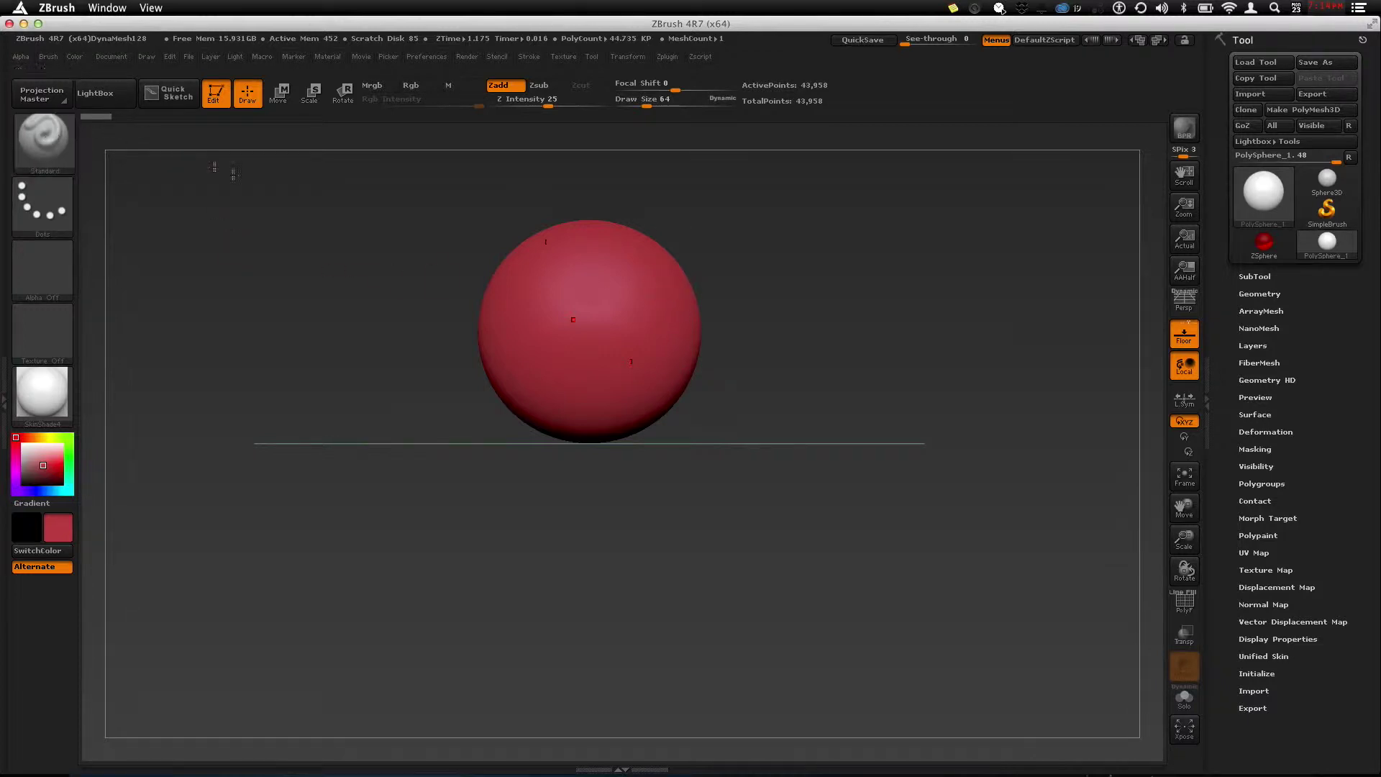
{"action": "left_click_drag", "start_coordinate": [845, 334], "coordinate": [834, 373]}
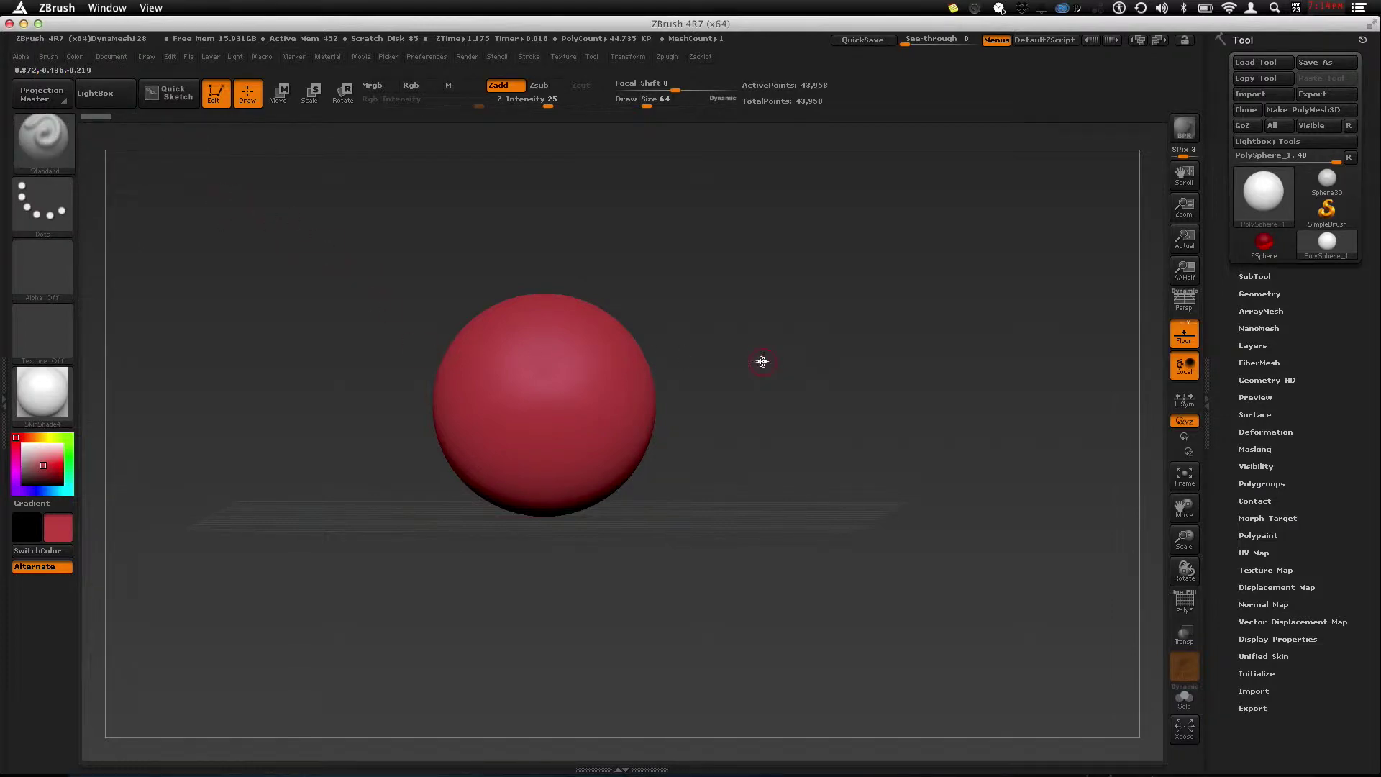
{"action": "key", "text": "b"}
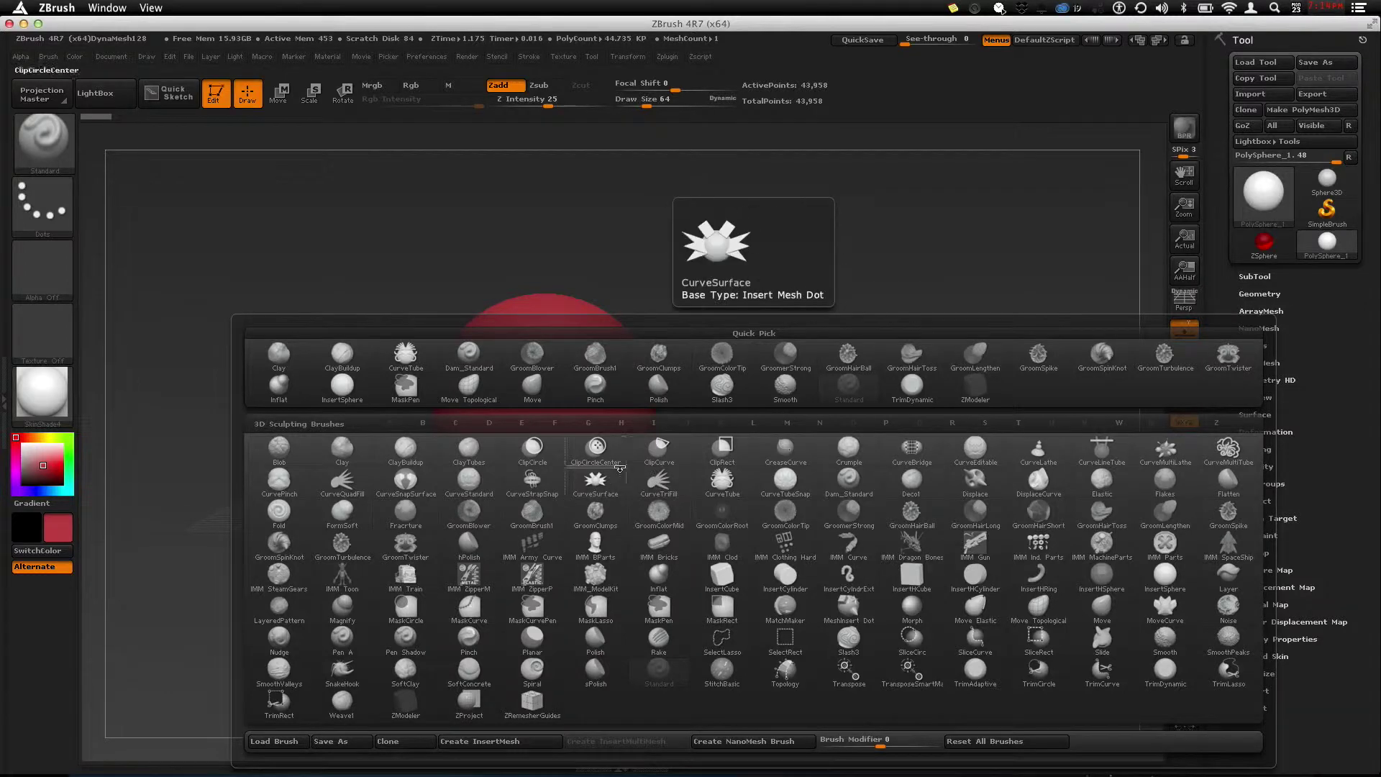
{"action": "key", "text": "s"}
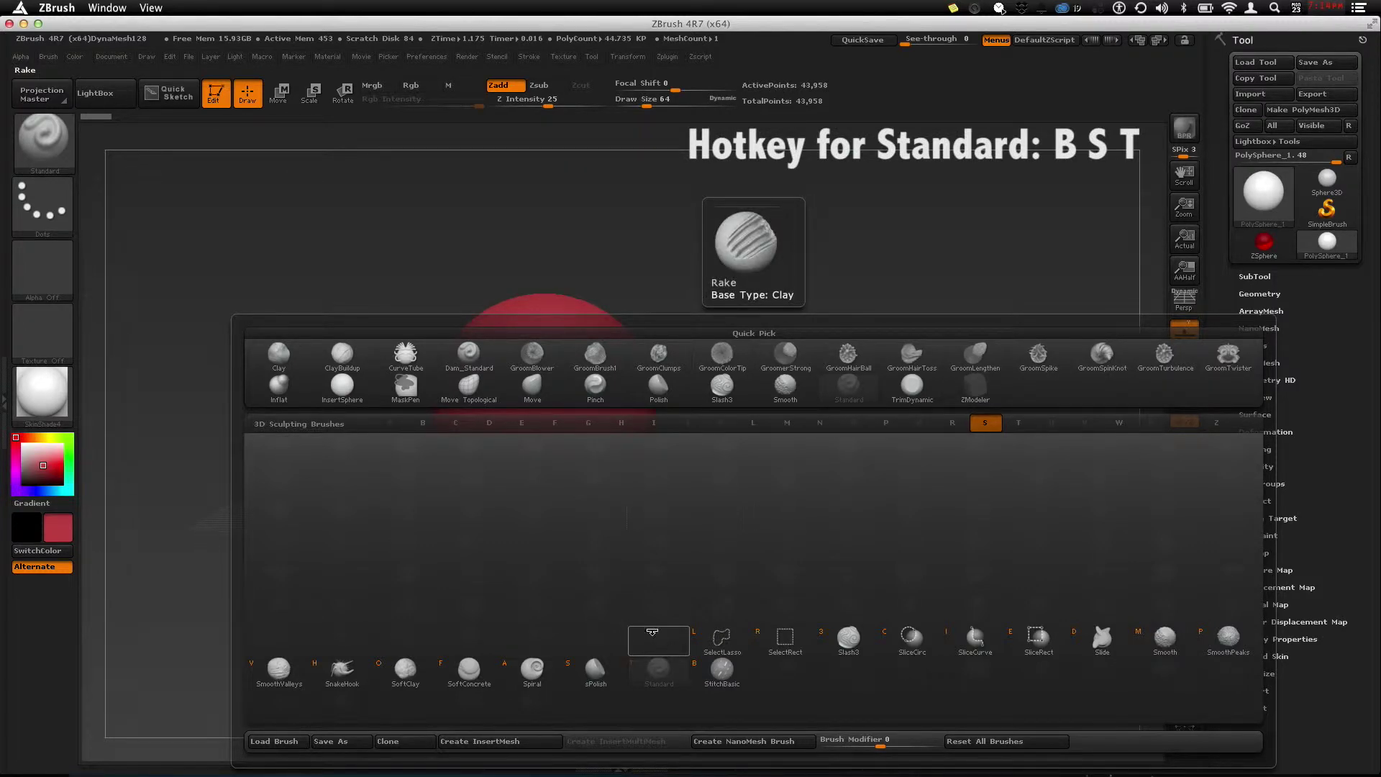
{"action": "key", "text": "t"}
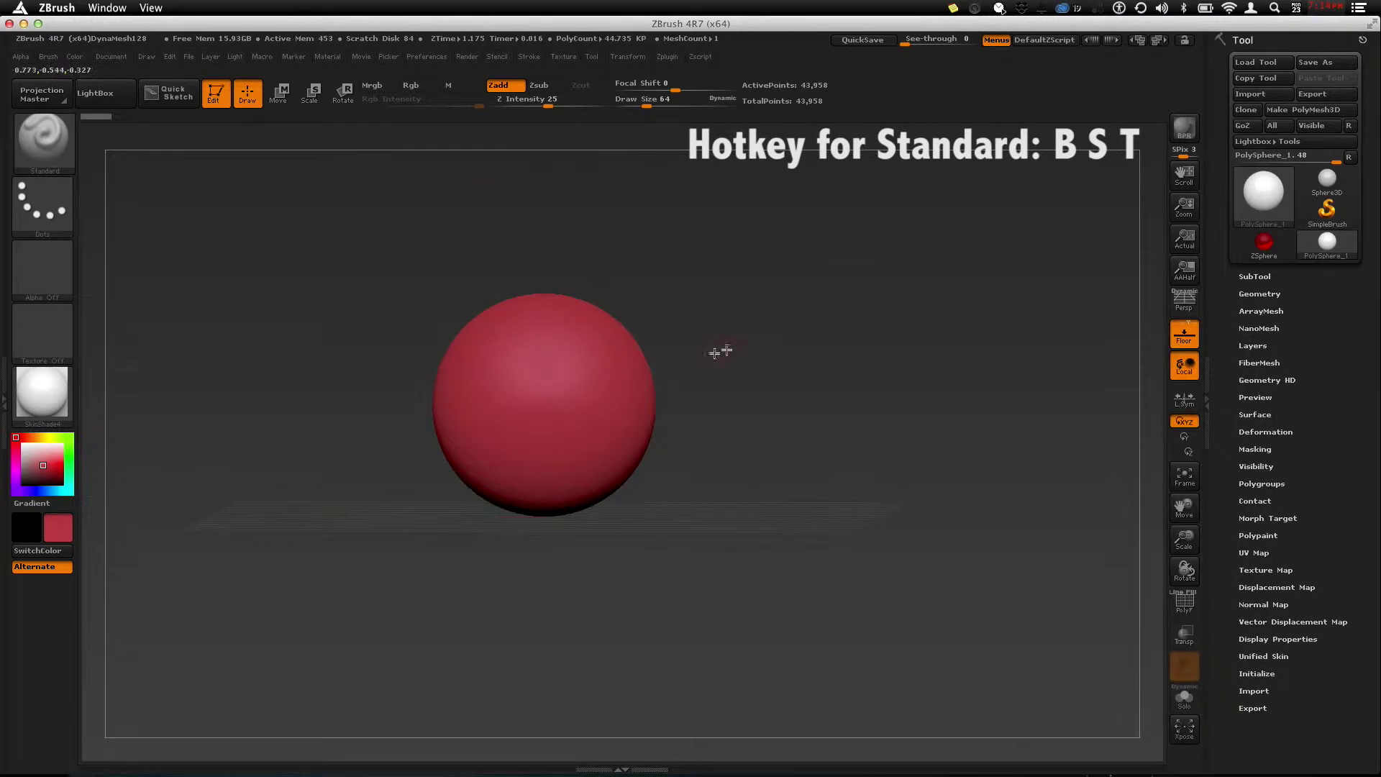
Step: Carve two mirrored eye sockets and a mouth into the front of the sphere with the Standard brush
{"action": "left_click_drag", "start_coordinate": [759, 342], "coordinate": [786, 363], "text": "alt"}
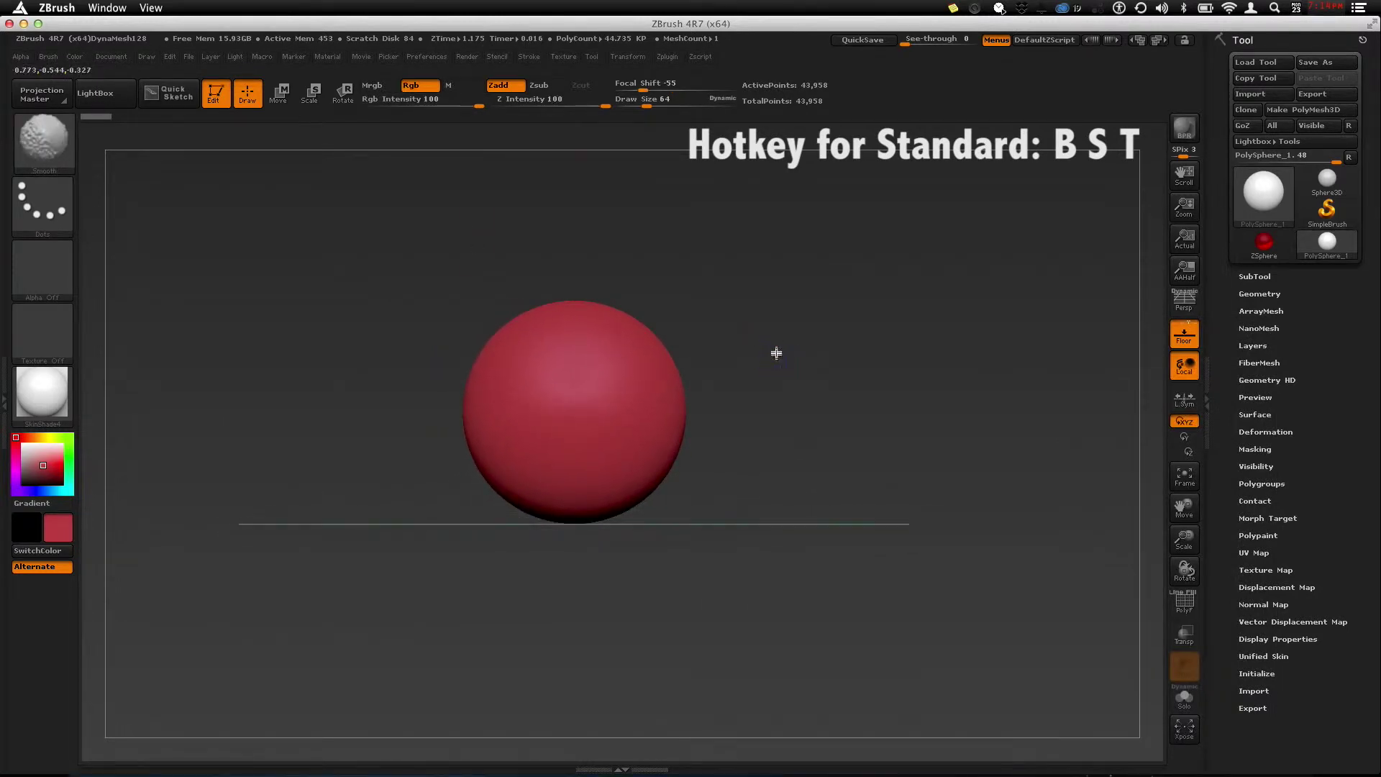
{"action": "left_click_drag", "start_coordinate": [730, 329], "coordinate": [699, 391], "text": "alt"}
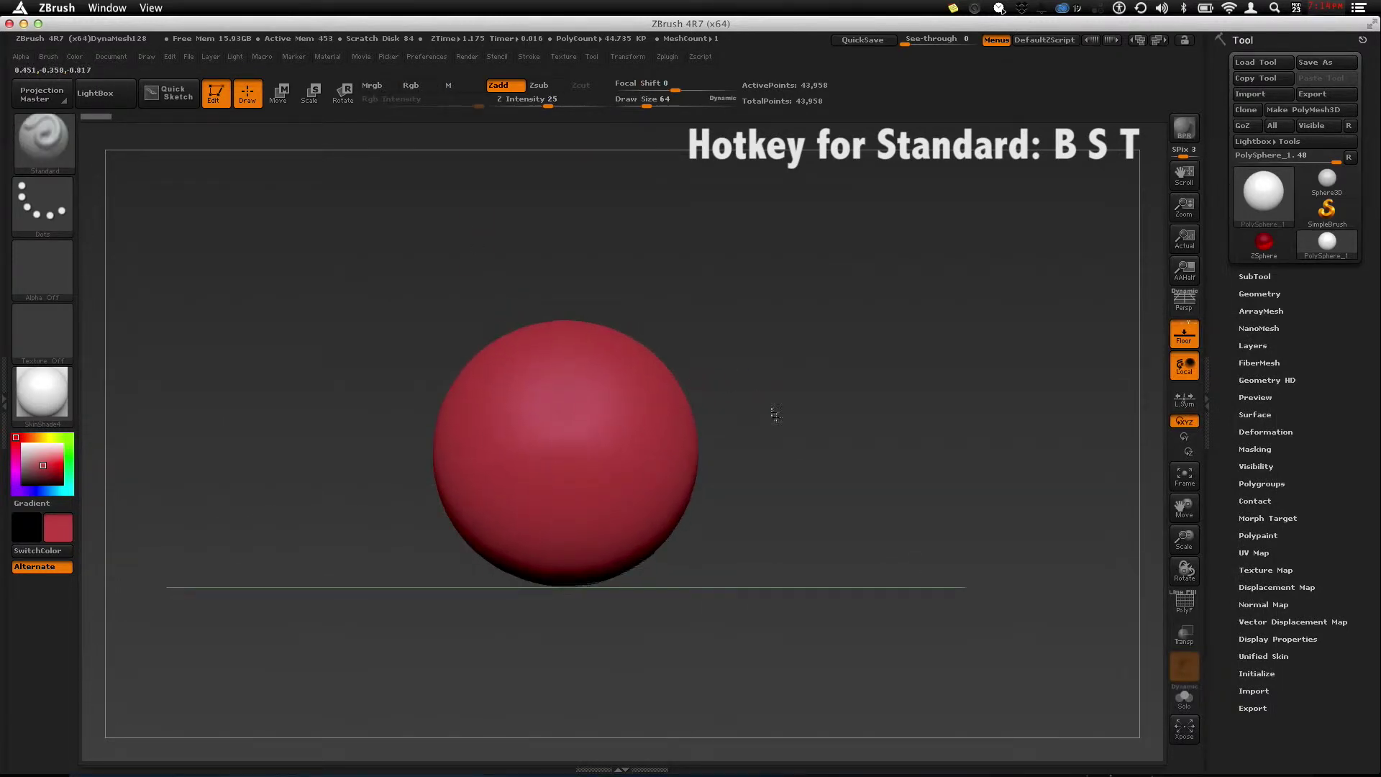
{"action": "left_click_drag", "start_coordinate": [777, 419], "coordinate": [737, 385], "text": "alt"}
{"action": "left_click_drag", "start_coordinate": [478, 395], "coordinate": [475, 387]}
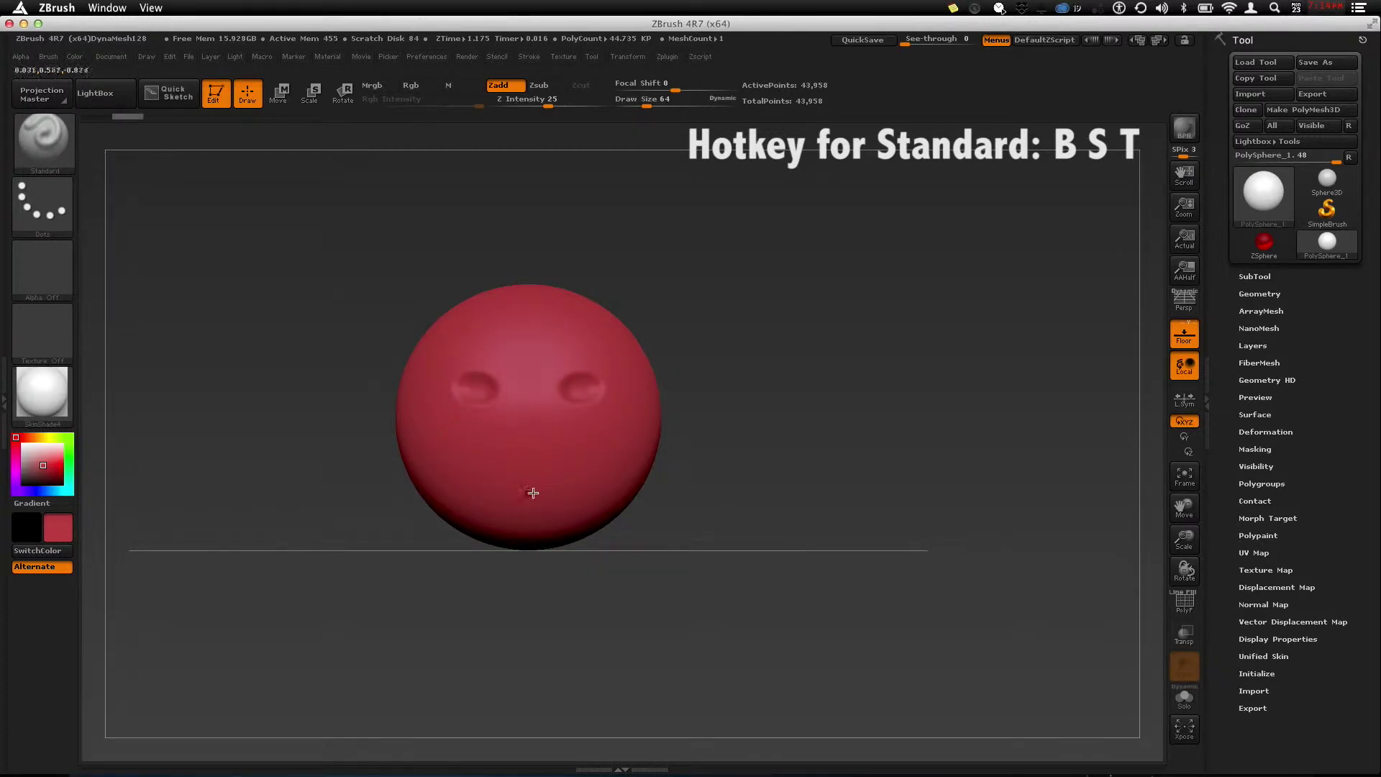
{"action": "mouse_move", "coordinate": [509, 479]}
{"action": "left_mouse_down", "text": "alt"}
{"action": "mouse_move", "coordinate": [537, 476]}
{"action": "mouse_move", "coordinate": [506, 474]}
{"action": "left_mouse_up", "text": "alt"}
Step: Sculpt mirrored curved cheek strokes and brow ridges above the eye sockets on the sphere
{"action": "left_click_drag", "start_coordinate": [712, 502], "coordinate": [676, 506]}
{"action": "left_click_drag", "start_coordinate": [611, 421], "coordinate": [586, 453]}
{"action": "left_click_drag", "start_coordinate": [762, 468], "coordinate": [798, 453]}
{"action": "left_click_drag", "start_coordinate": [701, 355], "coordinate": [715, 392], "text": "alt"}
{"action": "left_click_drag", "start_coordinate": [345, 359], "coordinate": [500, 398]}
{"action": "mouse_move", "coordinate": [800, 433]}
{"action": "left_mouse_down"}
{"action": "mouse_move", "coordinate": [709, 391]}
{"action": "mouse_move", "coordinate": [619, 446]}
{"action": "left_mouse_up"}
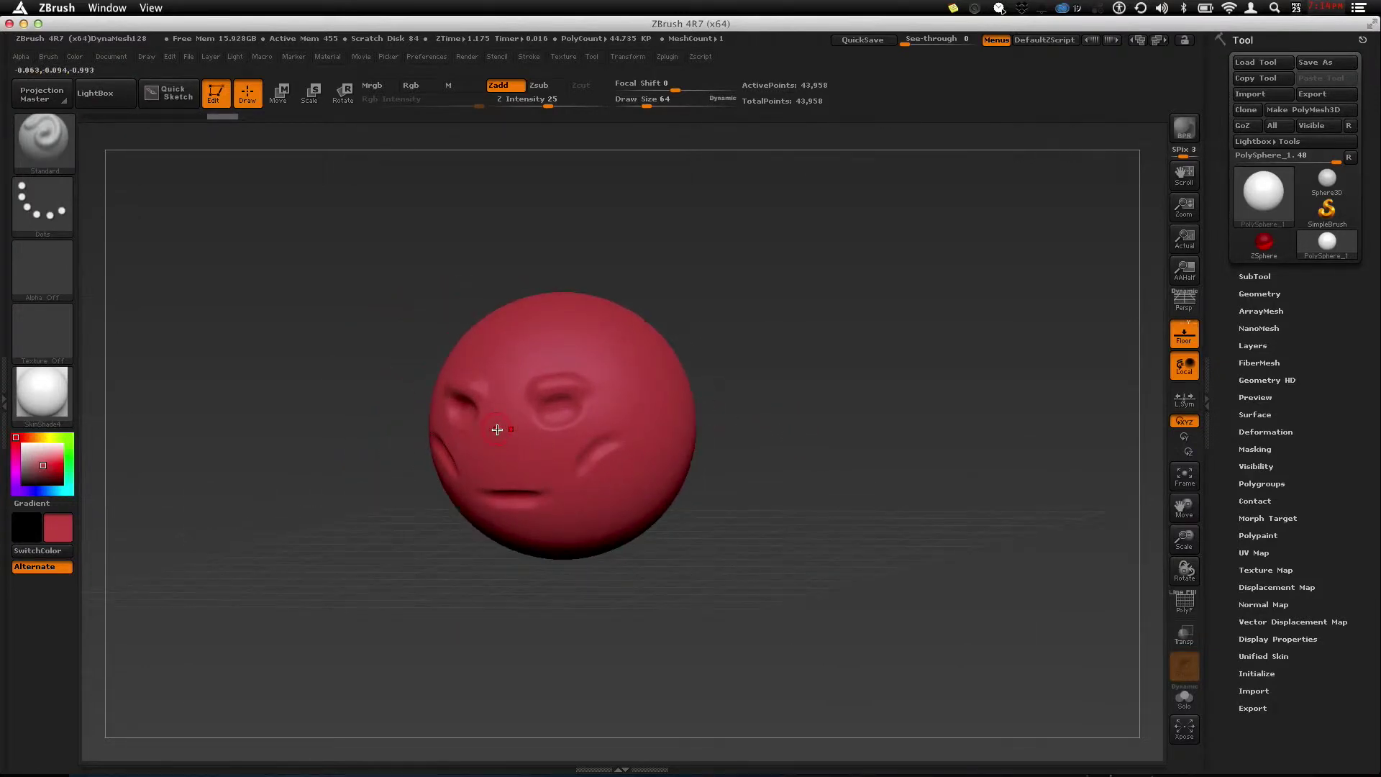
{"action": "left_click_drag", "start_coordinate": [739, 393], "coordinate": [702, 410]}
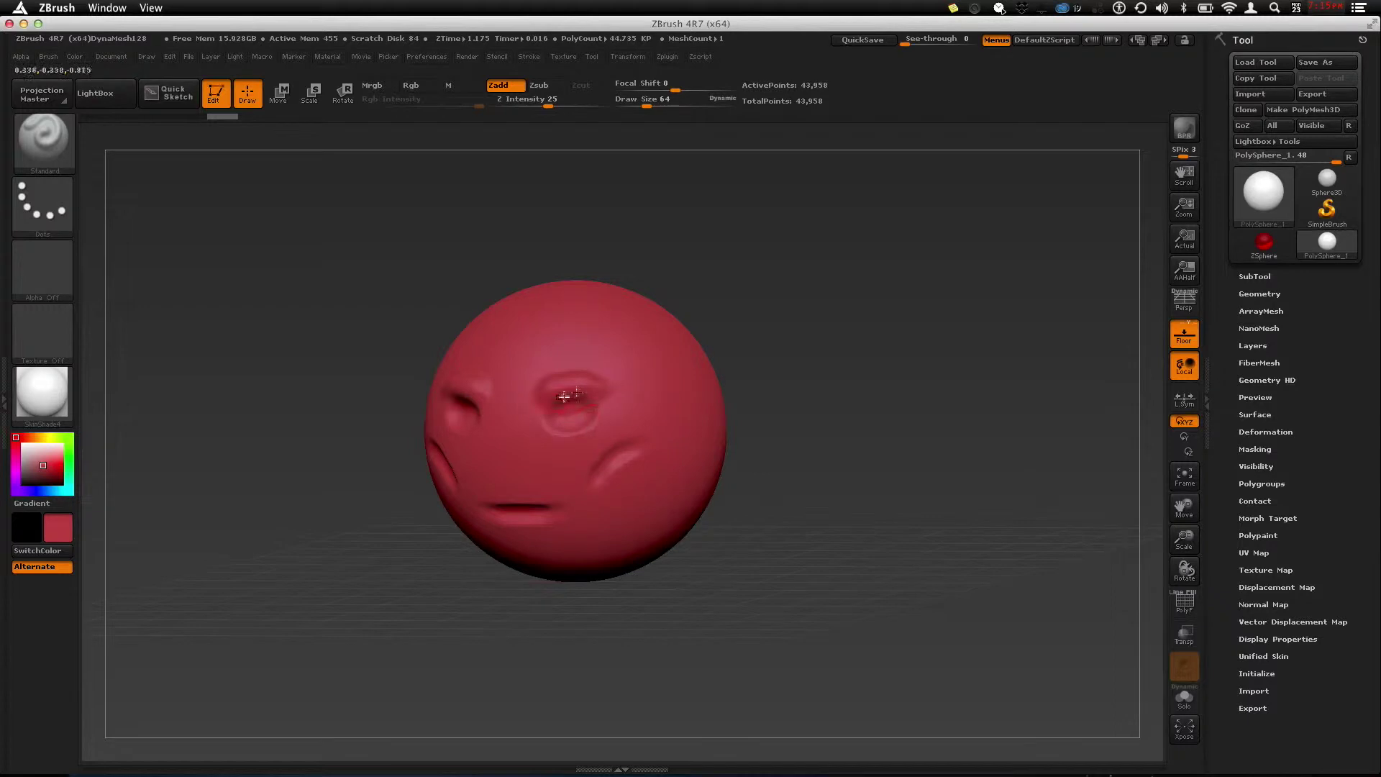
{"action": "mouse_move", "coordinate": [794, 412]}
{"action": "left_mouse_down"}
{"action": "mouse_move", "coordinate": [761, 403]}
{"action": "mouse_move", "coordinate": [755, 418]}
{"action": "left_mouse_up"}
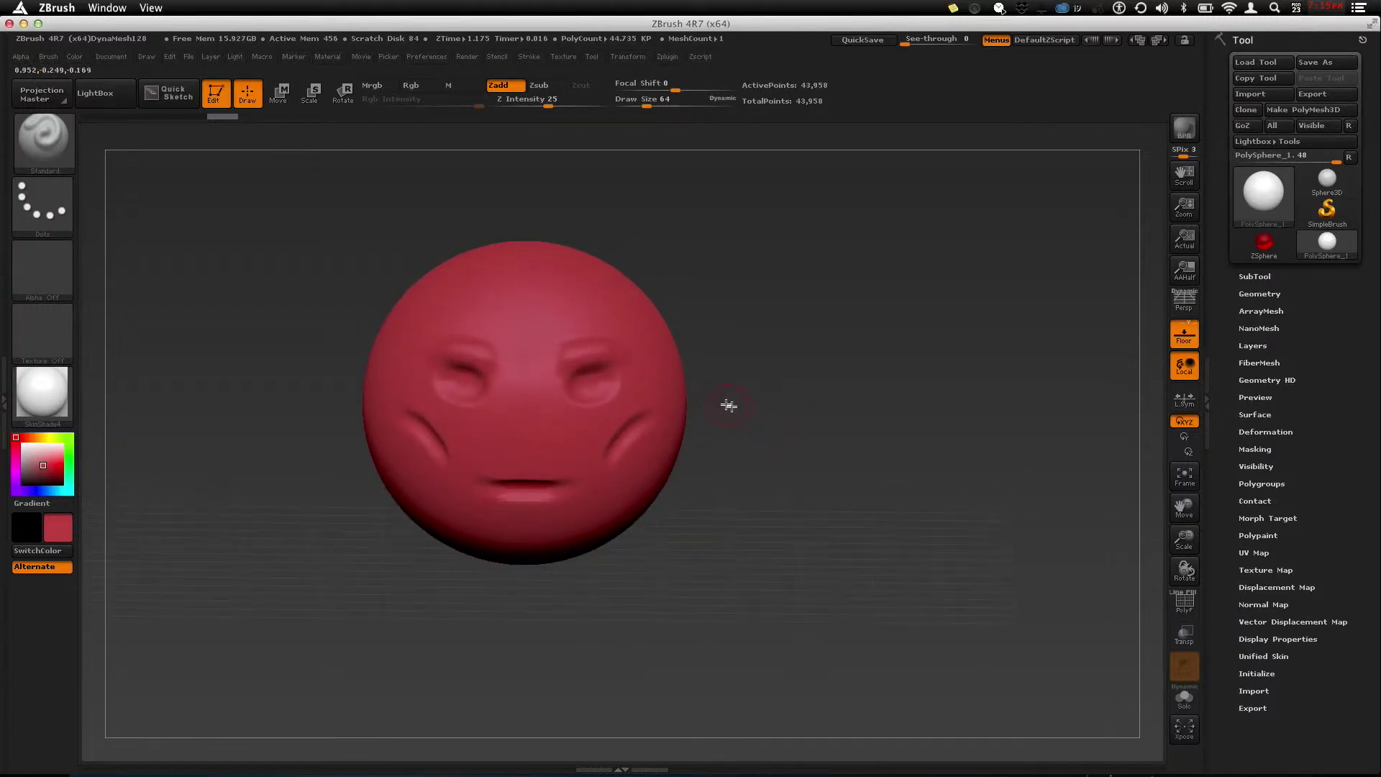
Step: Sculpt a vertical ridge down the middle of the forehead and mirrored diagonal strokes across both sides of the forehead
{"action": "mouse_move", "coordinate": [529, 318]}
{"action": "left_mouse_down"}
{"action": "mouse_move", "coordinate": [530, 372]}
{"action": "mouse_move", "coordinate": [525, 290]}
{"action": "left_mouse_up"}
{"action": "mouse_move", "coordinate": [791, 346]}
{"action": "left_mouse_down"}
{"action": "mouse_move", "coordinate": [684, 331]}
{"action": "mouse_move", "coordinate": [617, 280]}
{"action": "left_mouse_up"}
{"action": "left_click_drag", "start_coordinate": [756, 314], "coordinate": [863, 320]}
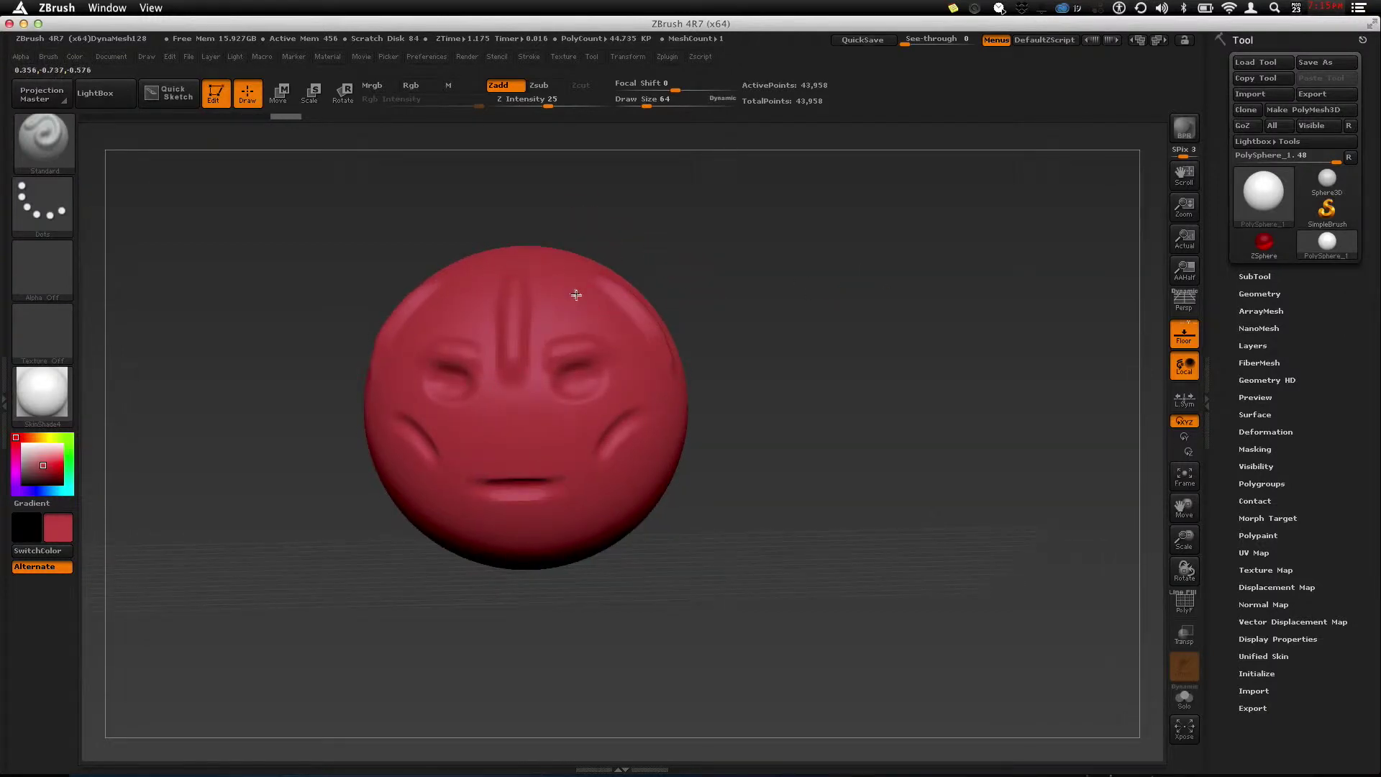
{"action": "mouse_move", "coordinate": [627, 346]}
{"action": "left_mouse_down"}
{"action": "mouse_move", "coordinate": [581, 303]}
{"action": "mouse_move", "coordinate": [613, 339]}
{"action": "left_mouse_up"}
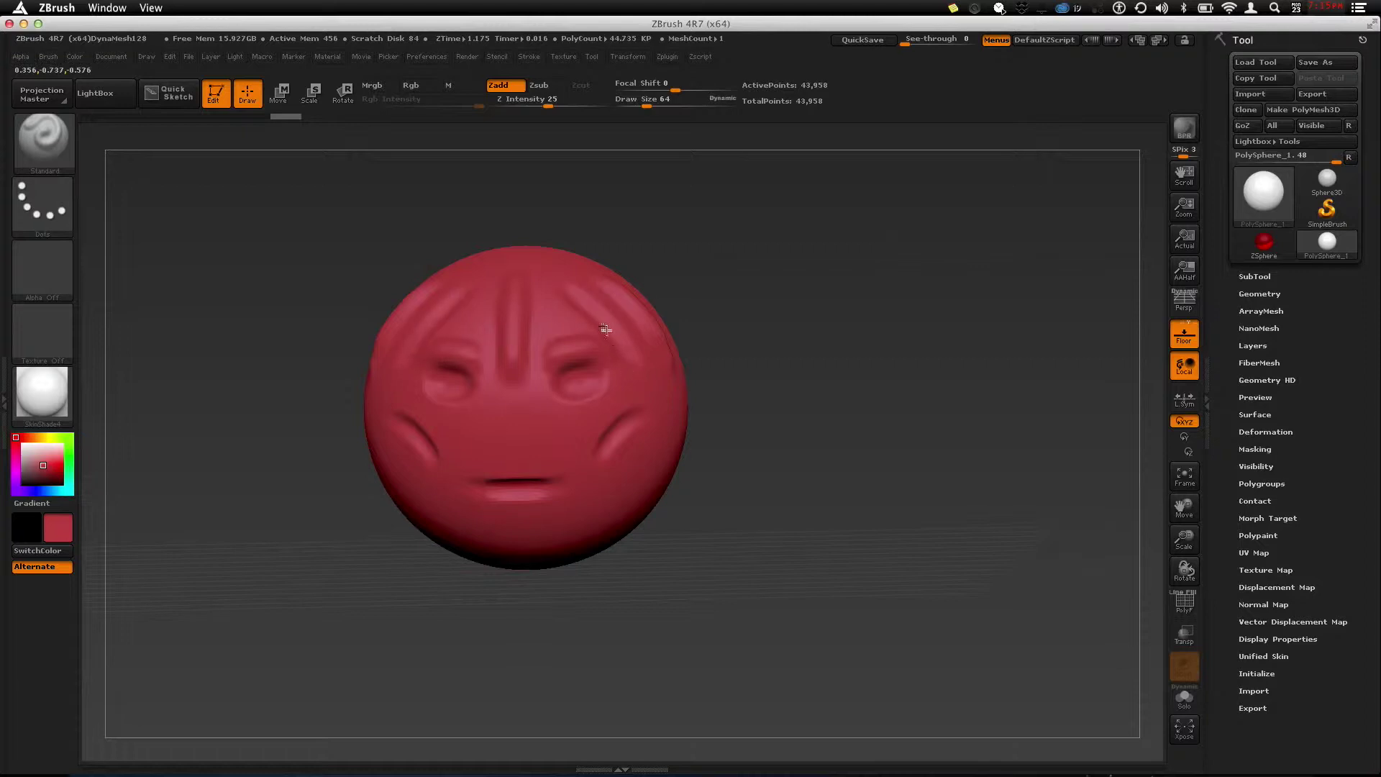
Step: Undo all the sculpted facial strokes back to the plain smooth sphere
{"action": "key", "text": "ctrl+z"}
{"action": "key", "text": "ctrl+z"}
{"action": "key", "text": "ctrl+z"}
{"action": "key", "text": "ctrl+z"}
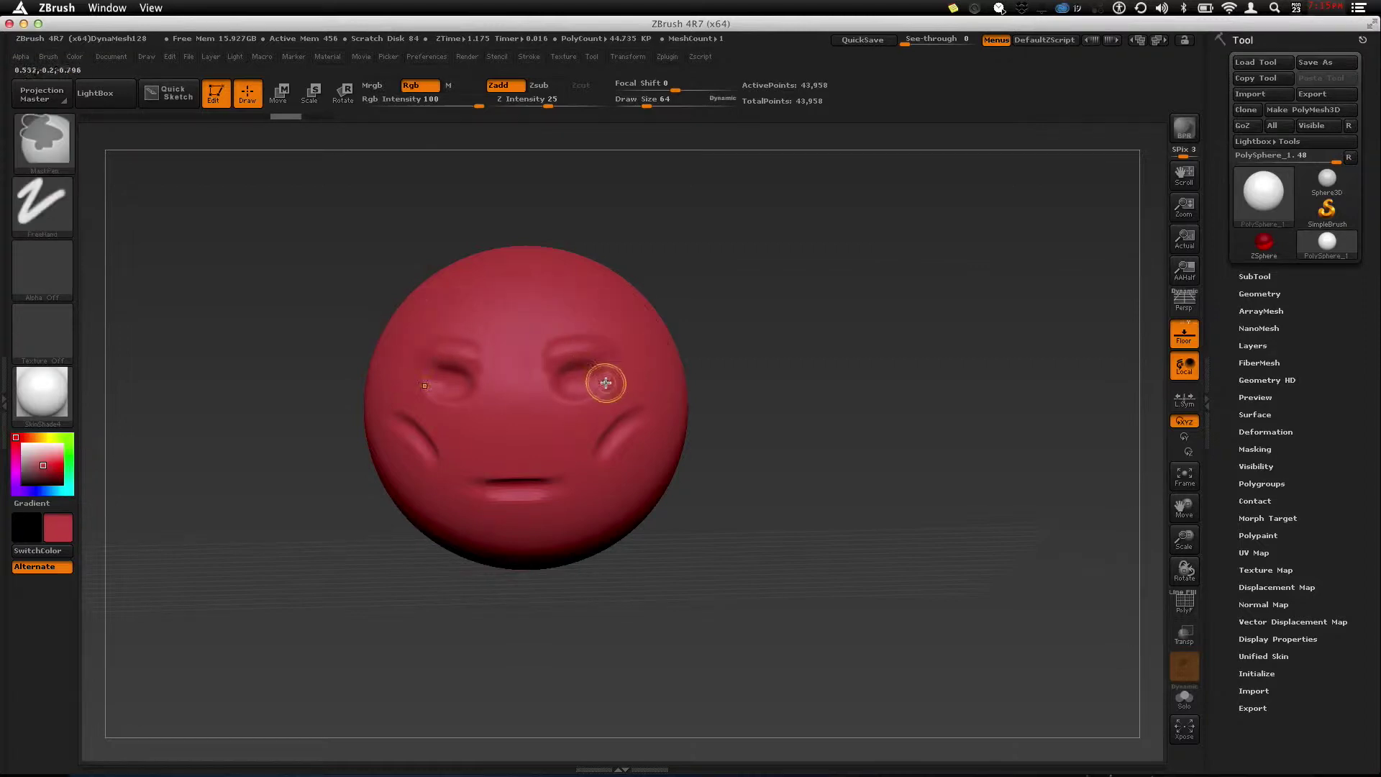
{"action": "key", "text": "ctrl+z"}
{"action": "key", "text": "ctrl+z"}
{"action": "key", "text": "ctrl+z"}
{"action": "key", "text": "ctrl+z"}
{"action": "key", "text": "ctrl+z"}
{"action": "key", "text": "ctrl+z"}
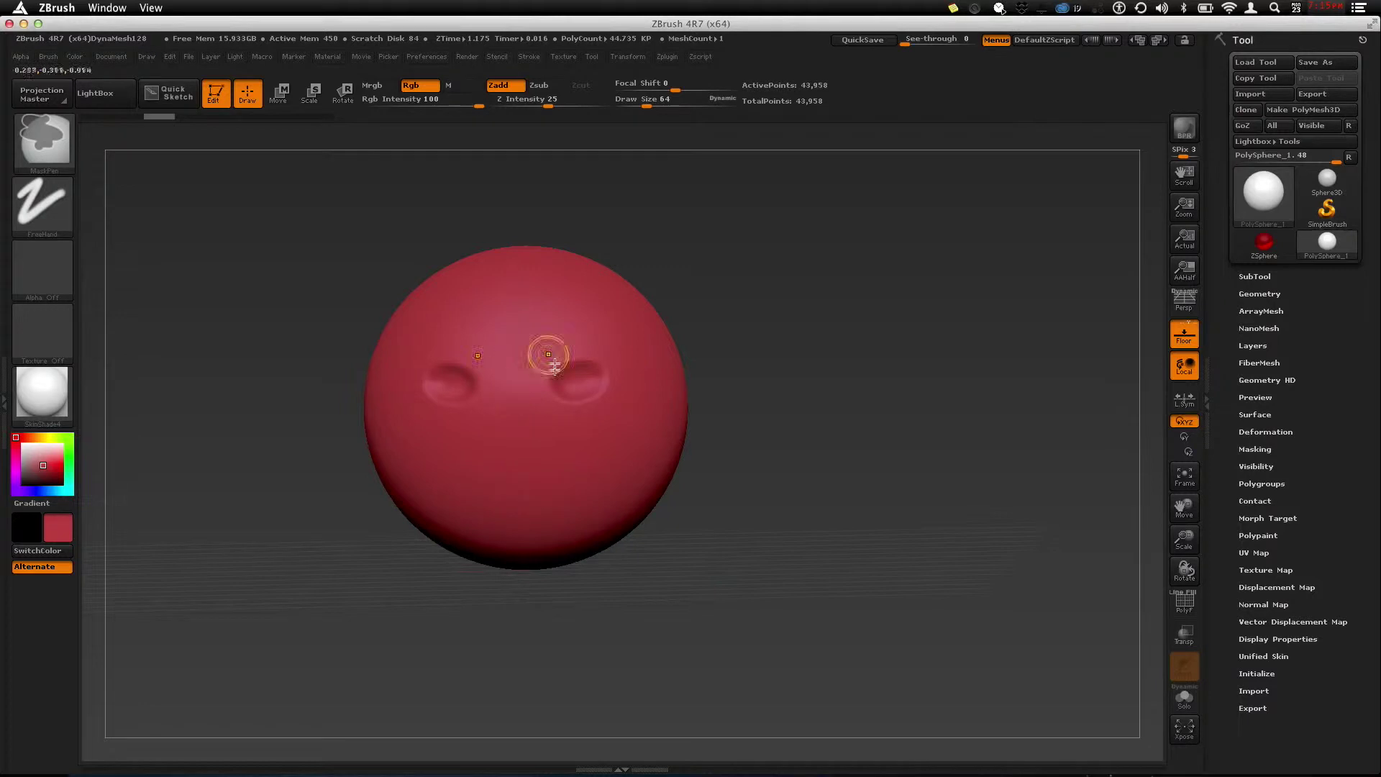
{"action": "key", "text": "ctrl+z"}
{"action": "key", "text": "ctrl+z"}
{"action": "key", "text": "ctrl+z"}
{"action": "key", "text": "ctrl+z"}
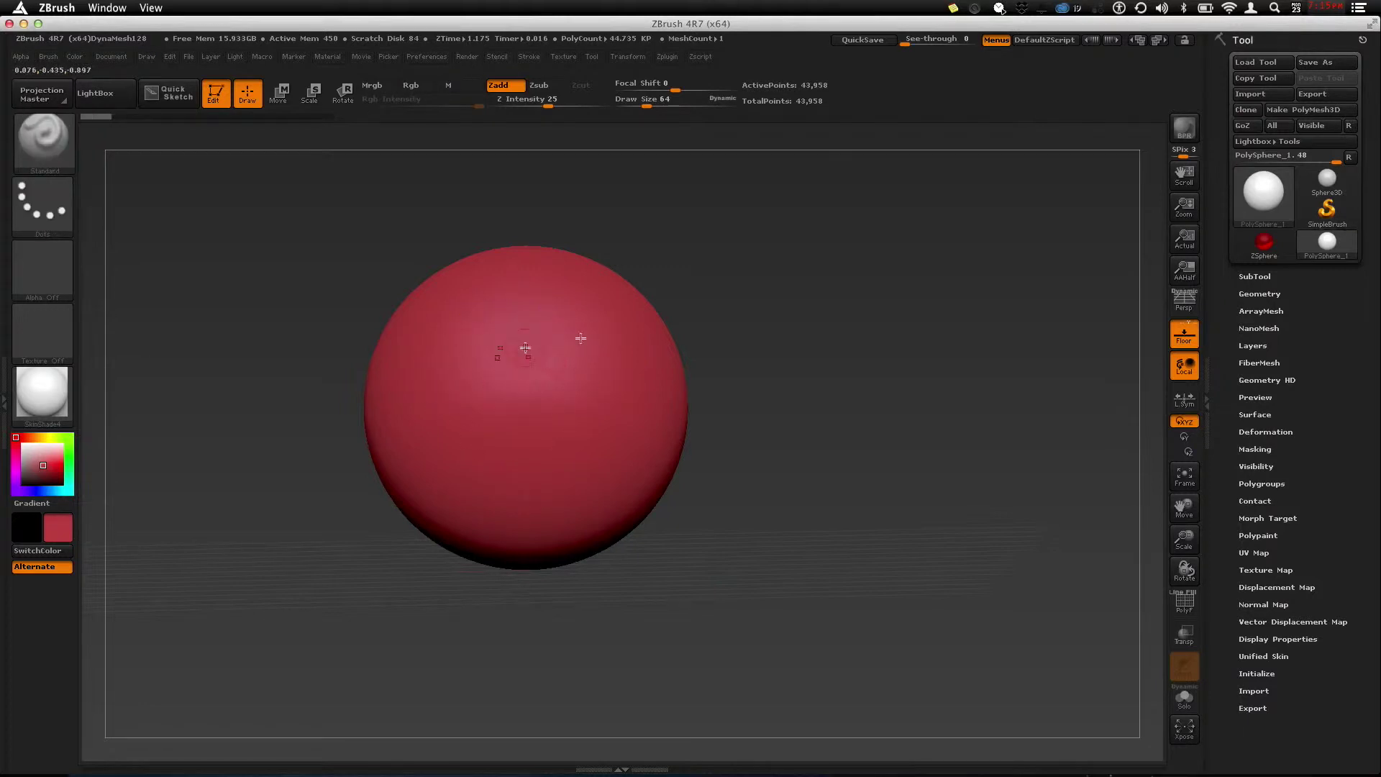
{"action": "left_click_drag", "start_coordinate": [736, 374], "coordinate": [748, 366]}
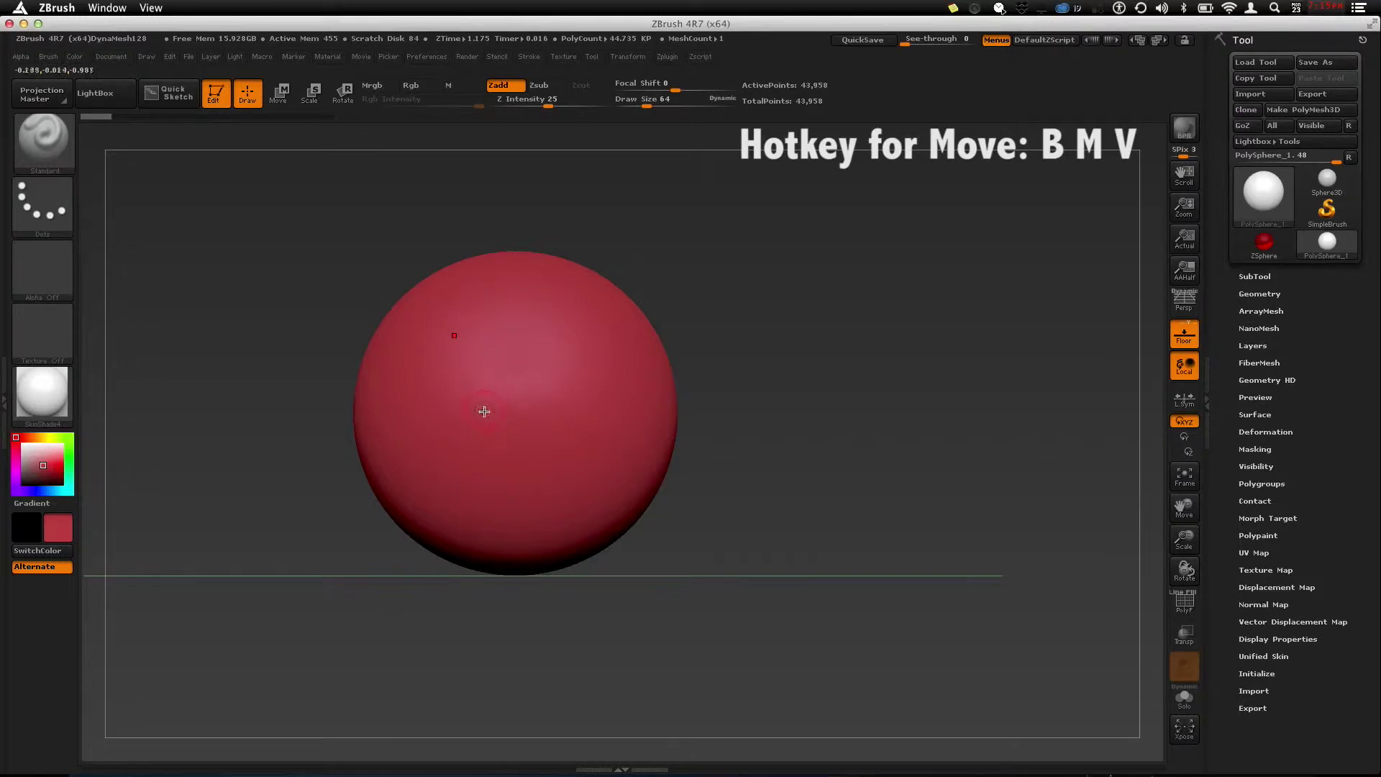
{"action": "key", "text": "ctrl+z"}
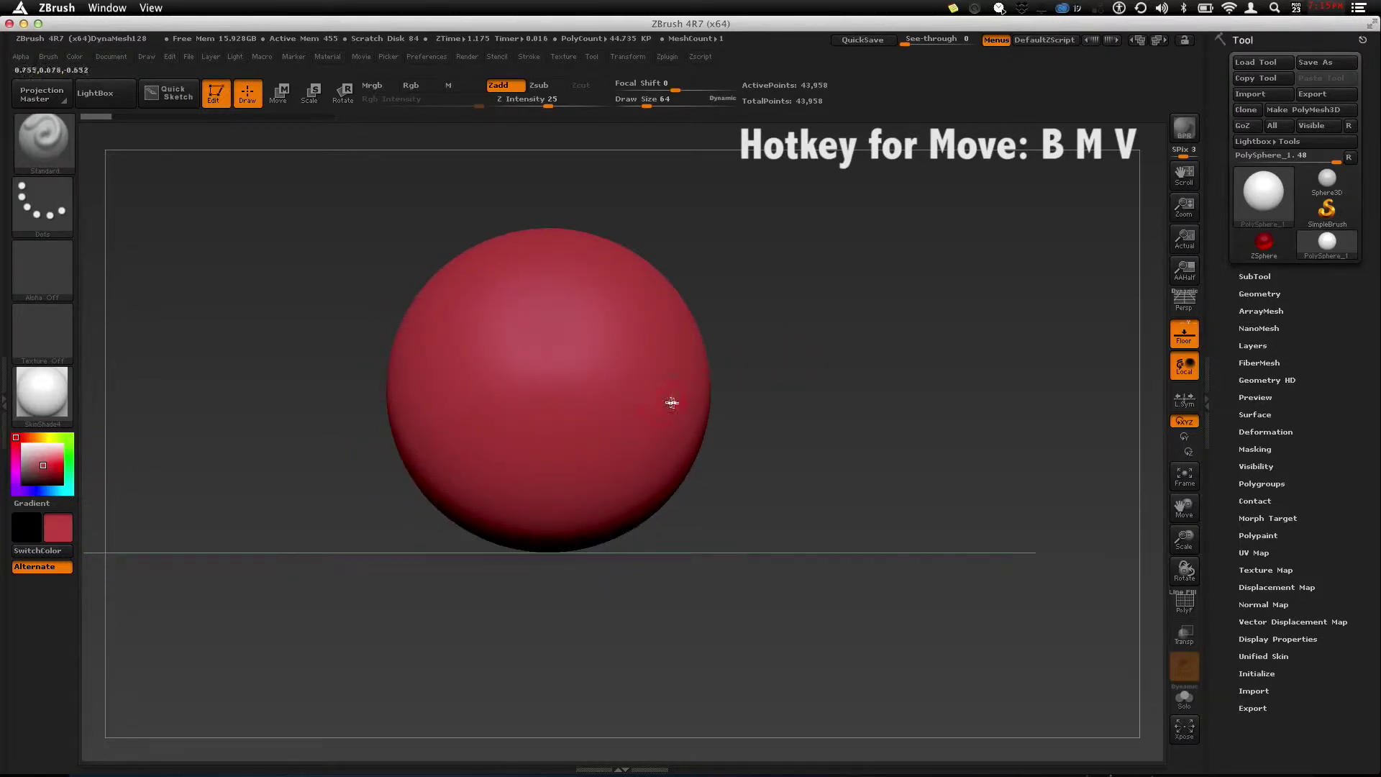
Step: Select the Move brush and raise its draw size to about 197
{"action": "key", "text": "b"}
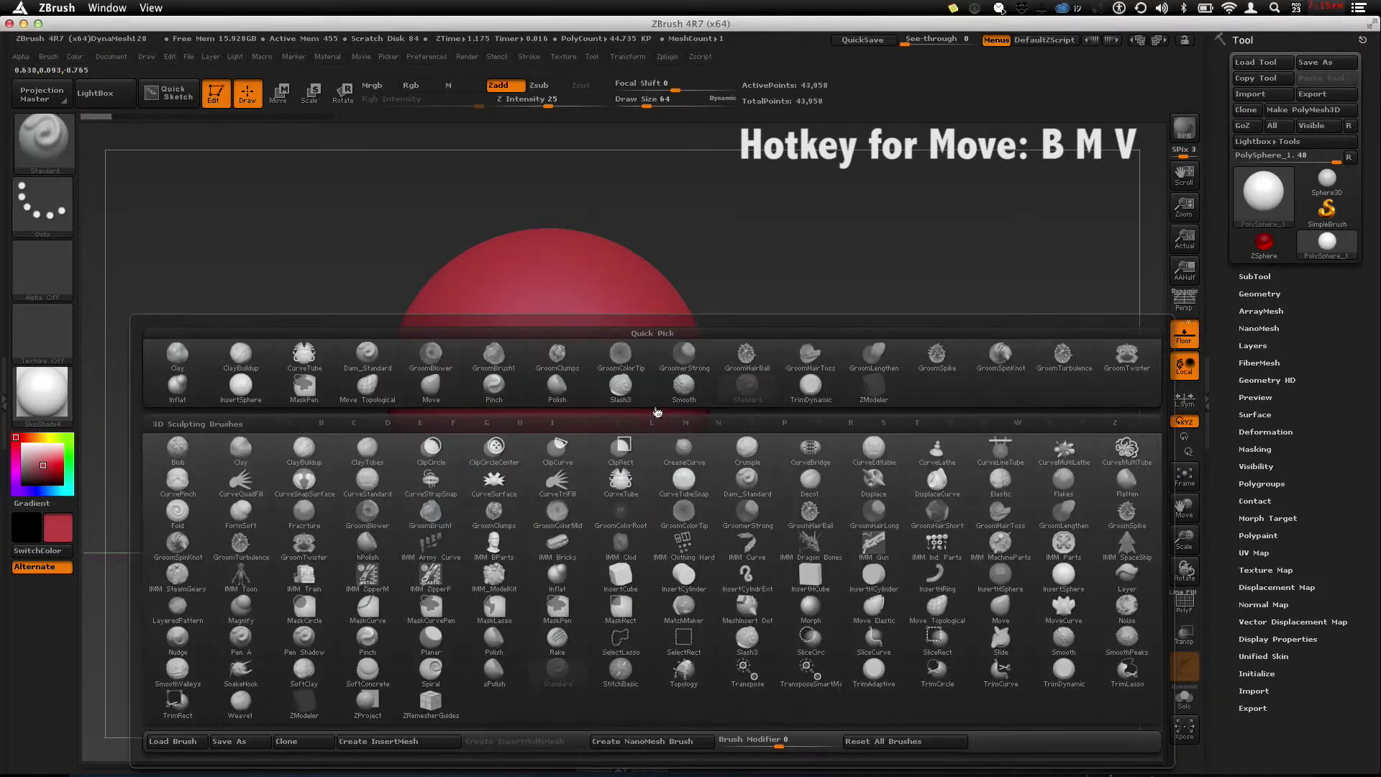
{"action": "key", "text": "m"}
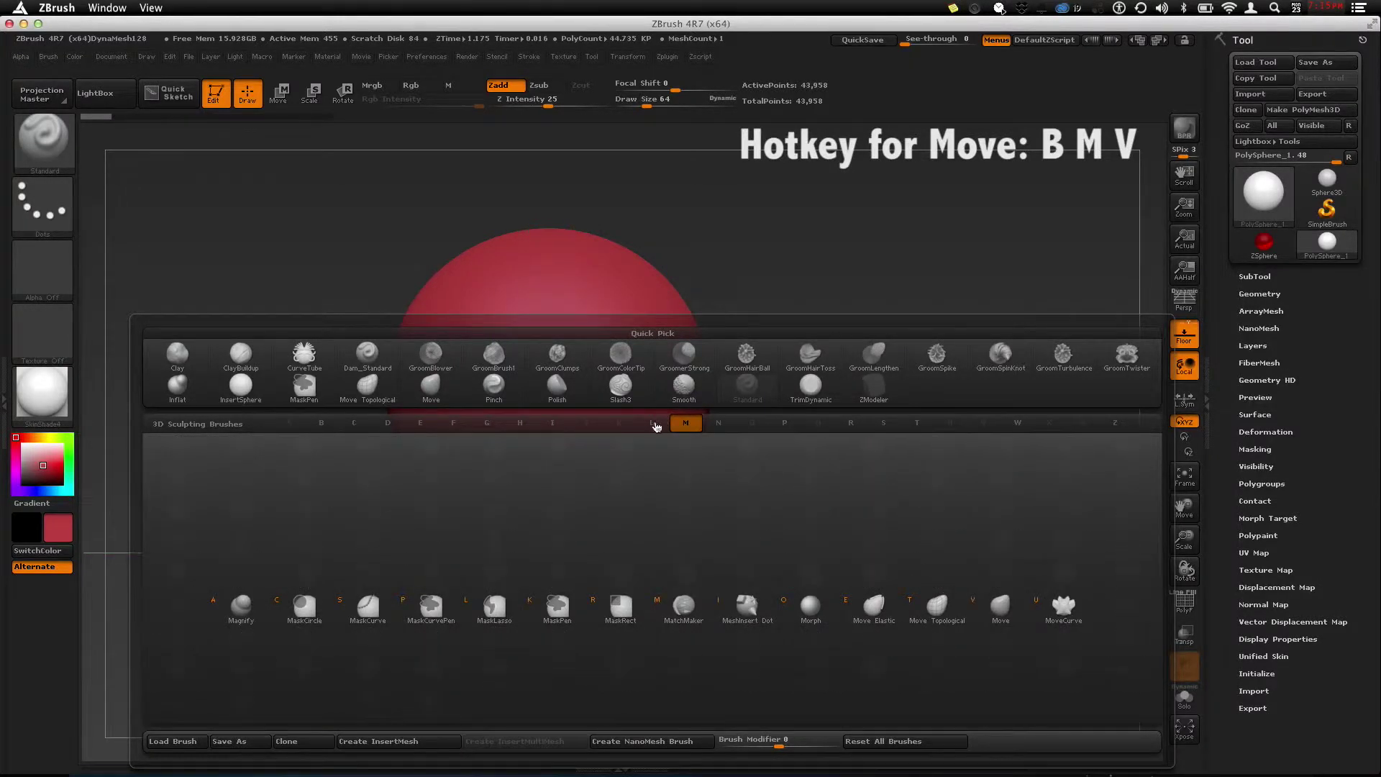
{"action": "key", "text": "v"}
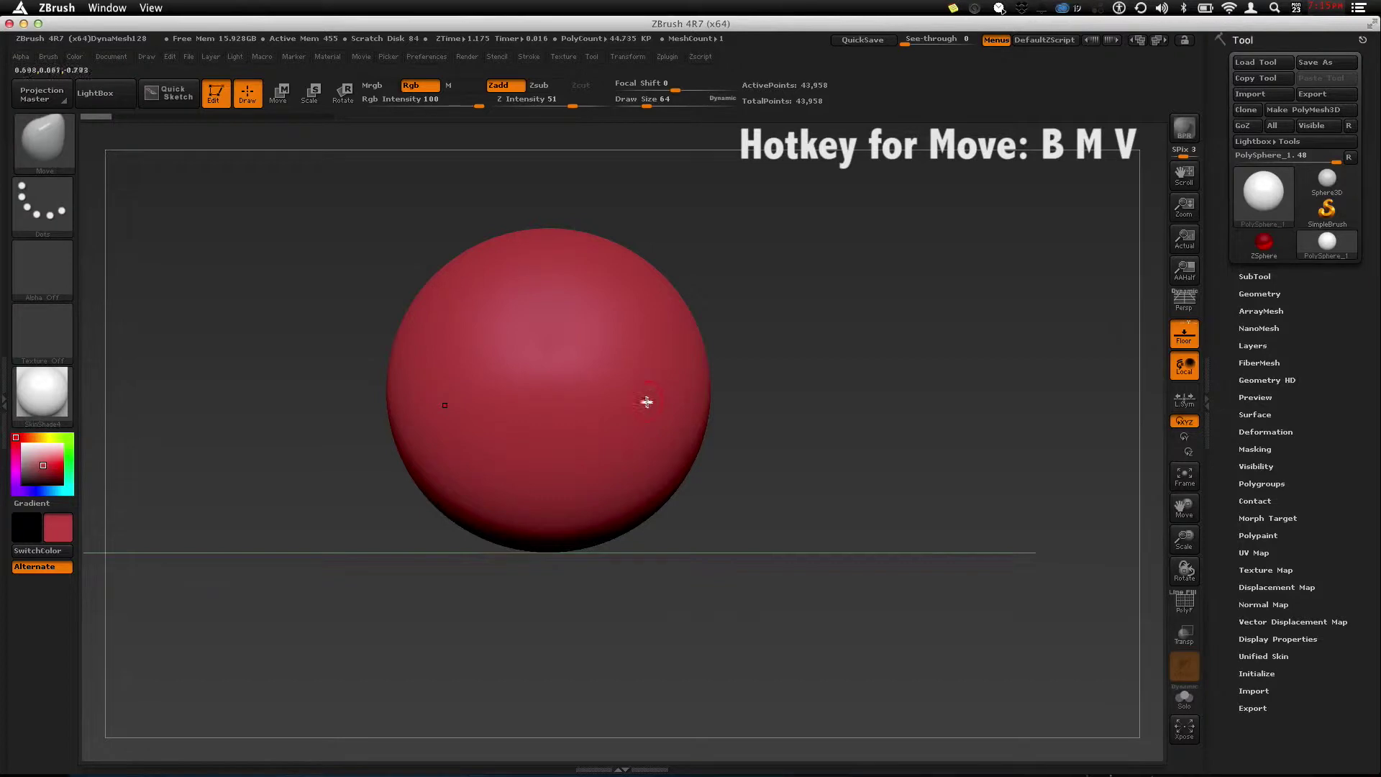
{"action": "mouse_move", "coordinate": [761, 360]}
{"action": "left_mouse_down", "text": "alt"}
{"action": "mouse_move", "coordinate": [786, 388]}
{"action": "mouse_move", "coordinate": [742, 348]}
{"action": "left_mouse_up", "text": "alt"}
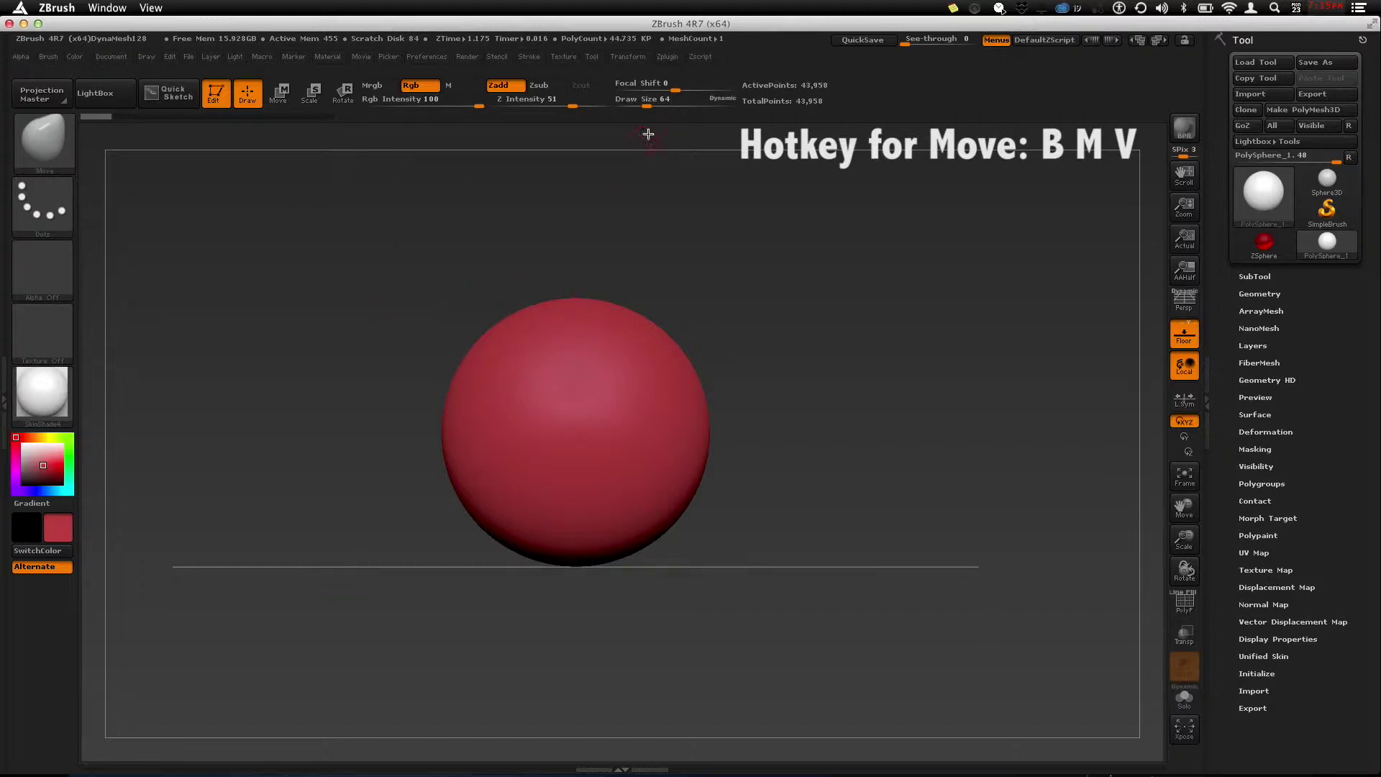
{"action": "left_click_drag", "start_coordinate": [654, 107], "coordinate": [674, 91]}
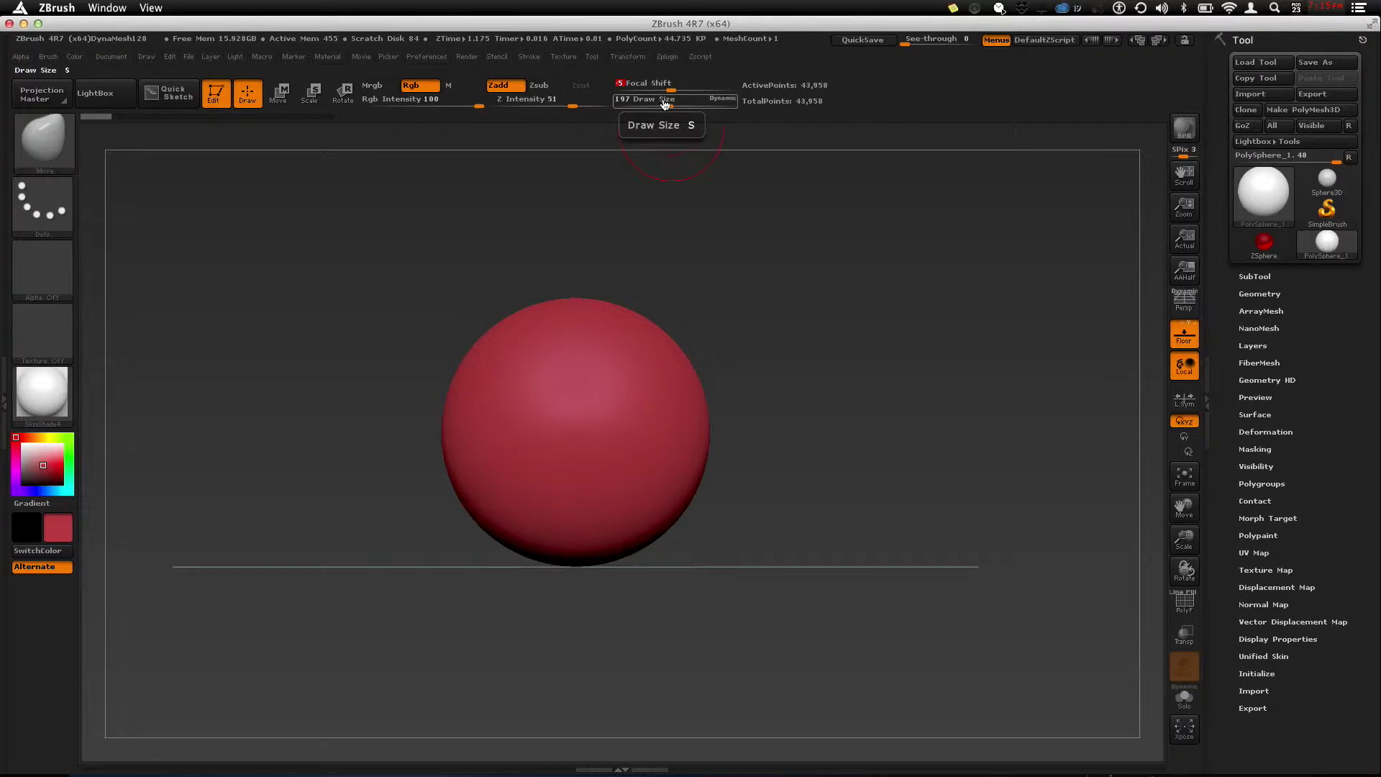
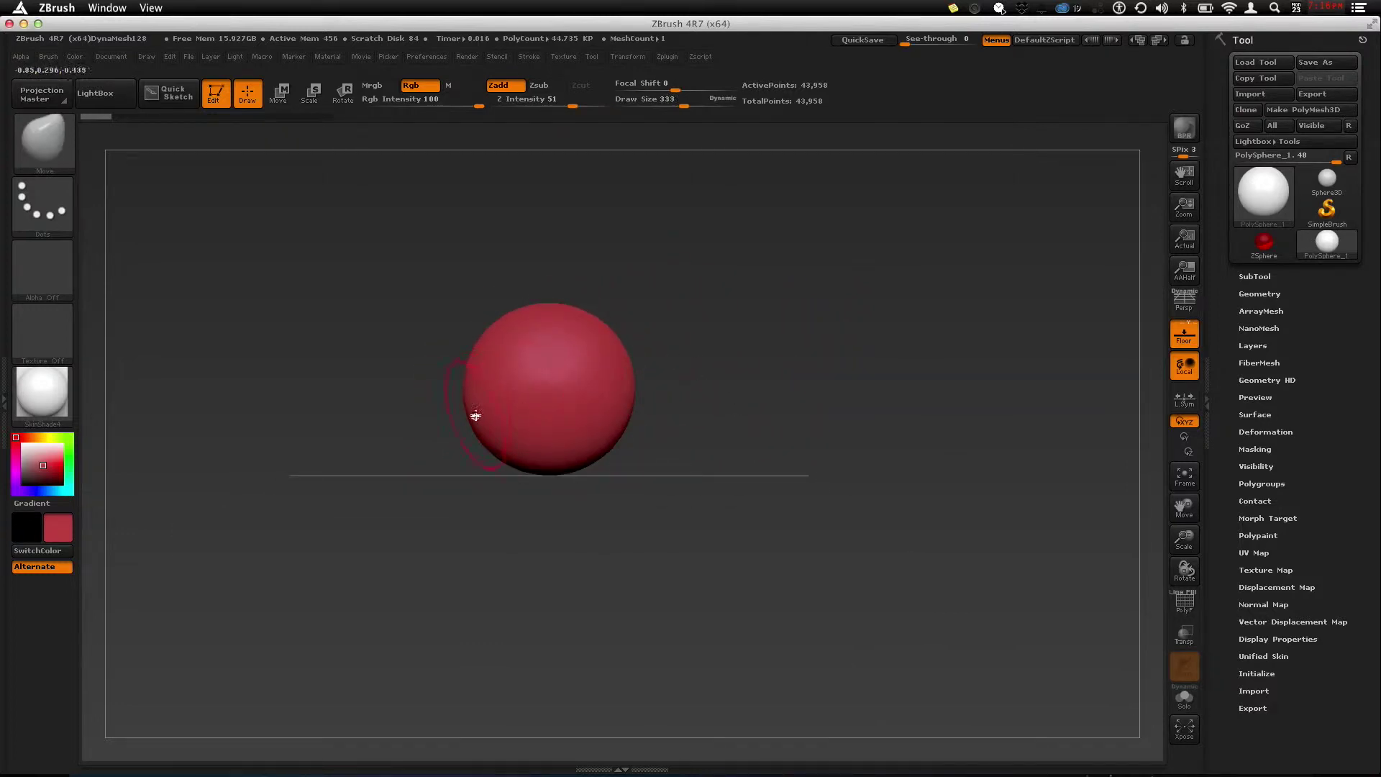
Step: Push and pull the sphere with the large Move brush into a rough skull shape with a jaw and a neck stub
{"action": "left_click_drag", "start_coordinate": [660, 420], "coordinate": [528, 419], "text": "alt"}
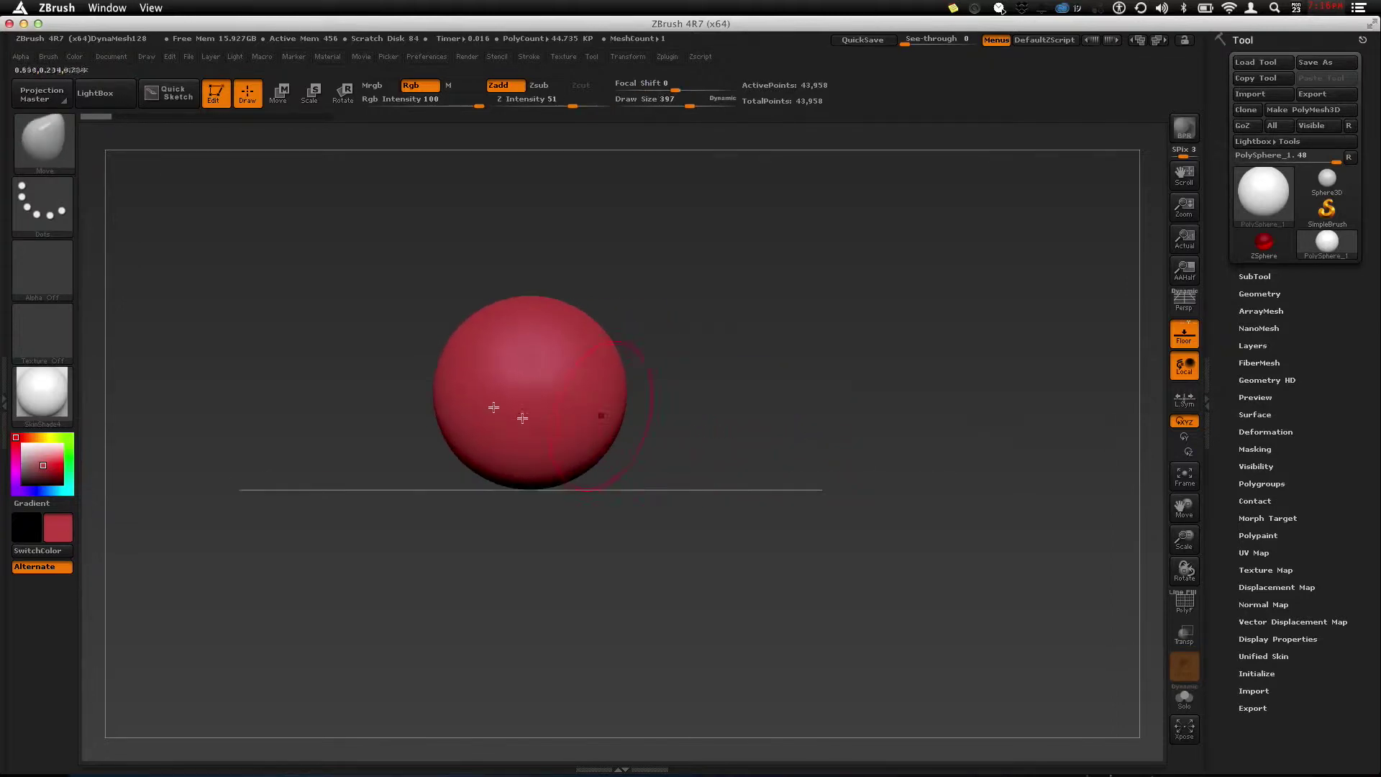
{"action": "left_click_drag", "start_coordinate": [650, 434], "coordinate": [546, 425], "text": "alt"}
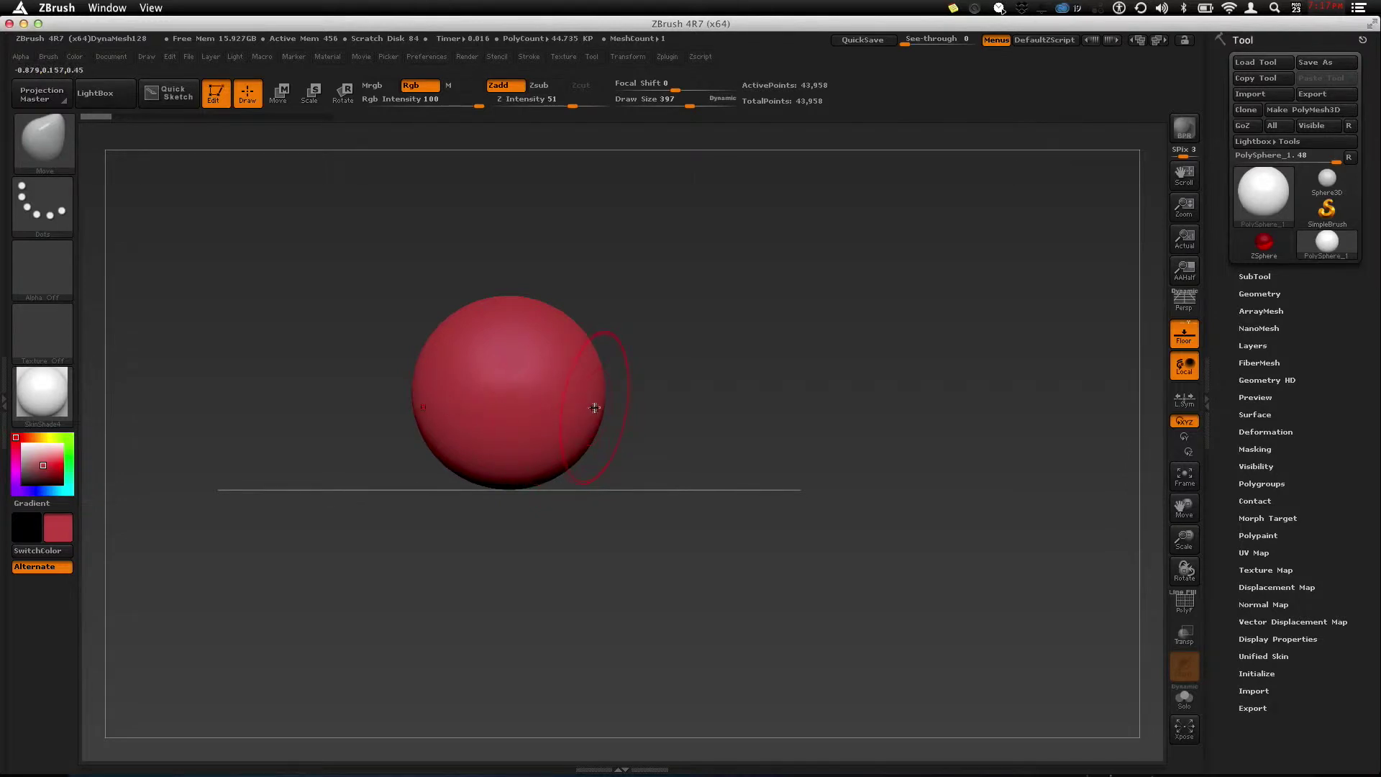
{"action": "mouse_move", "coordinate": [650, 382]}
{"action": "left_mouse_down", "text": "alt"}
{"action": "mouse_move", "coordinate": [609, 468]}
{"action": "mouse_move", "coordinate": [619, 481]}
{"action": "mouse_move", "coordinate": [588, 481]}
{"action": "left_mouse_up", "text": "alt"}
{"action": "mouse_move", "coordinate": [703, 518]}
{"action": "left_mouse_down"}
{"action": "mouse_move", "coordinate": [632, 512]}
{"action": "mouse_move", "coordinate": [616, 484]}
{"action": "mouse_move", "coordinate": [561, 472]}
{"action": "mouse_move", "coordinate": [581, 466]}
{"action": "mouse_move", "coordinate": [515, 491]}
{"action": "mouse_move", "coordinate": [509, 462]}
{"action": "mouse_move", "coordinate": [555, 525]}
{"action": "mouse_move", "coordinate": [622, 523]}
{"action": "mouse_move", "coordinate": [601, 533]}
{"action": "mouse_move", "coordinate": [493, 503]}
{"action": "mouse_move", "coordinate": [584, 495]}
{"action": "mouse_move", "coordinate": [567, 477]}
{"action": "mouse_move", "coordinate": [626, 518]}
{"action": "mouse_move", "coordinate": [692, 525]}
{"action": "mouse_move", "coordinate": [532, 493]}
{"action": "mouse_move", "coordinate": [641, 548]}
{"action": "mouse_move", "coordinate": [626, 543]}
{"action": "left_mouse_up"}
{"action": "mouse_move", "coordinate": [530, 490]}
{"action": "left_mouse_down"}
{"action": "mouse_move", "coordinate": [515, 484]}
{"action": "mouse_move", "coordinate": [549, 483]}
{"action": "left_mouse_up"}
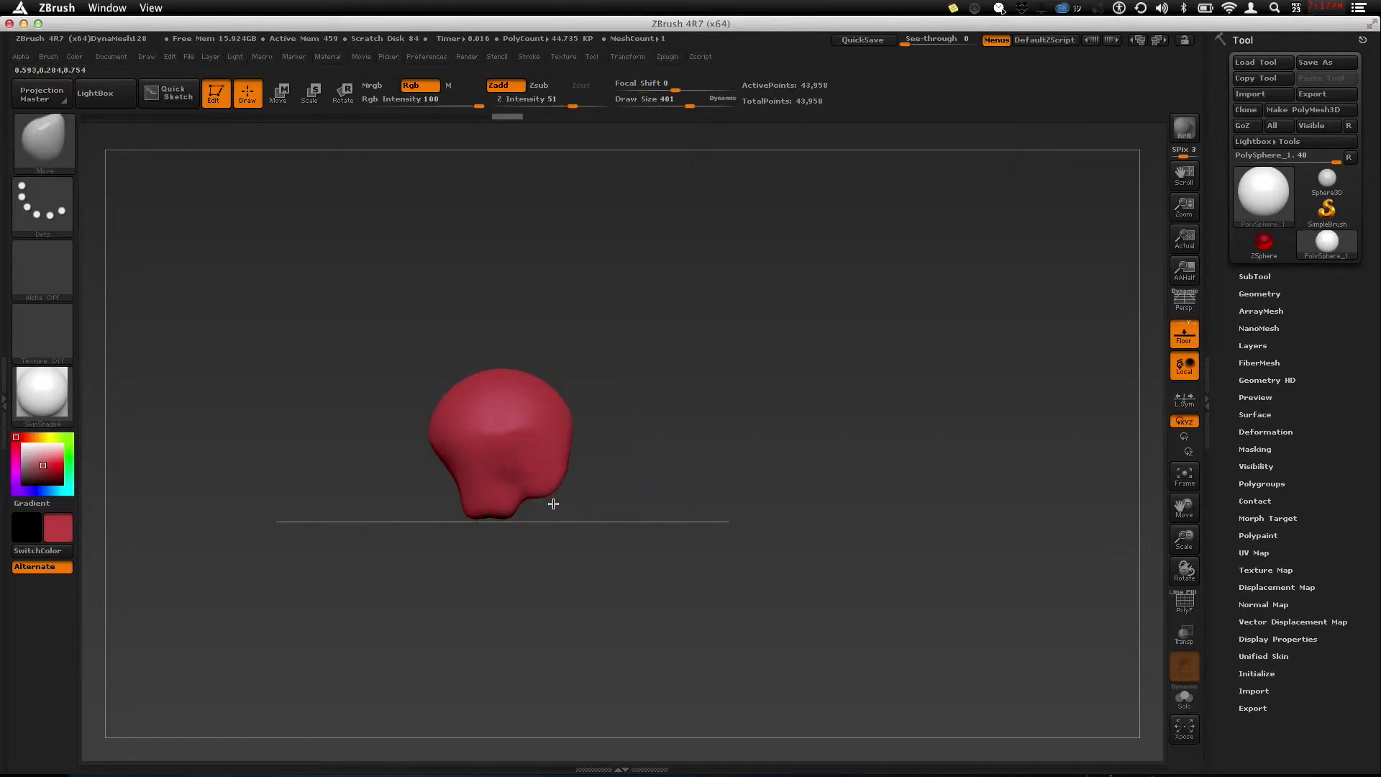
Step: Refine the head's profile with the Move brush, shaping the jaw, neck, face front and back of the skull from several angles
{"action": "mouse_move", "coordinate": [595, 506]}
{"action": "left_mouse_down"}
{"action": "mouse_move", "coordinate": [530, 518]}
{"action": "mouse_move", "coordinate": [442, 472]}
{"action": "mouse_move", "coordinate": [450, 493]}
{"action": "mouse_move", "coordinate": [613, 485]}
{"action": "mouse_move", "coordinate": [530, 487]}
{"action": "mouse_move", "coordinate": [564, 493]}
{"action": "mouse_move", "coordinate": [613, 468]}
{"action": "mouse_move", "coordinate": [403, 388]}
{"action": "mouse_move", "coordinate": [436, 381]}
{"action": "mouse_move", "coordinate": [432, 370]}
{"action": "mouse_move", "coordinate": [410, 428]}
{"action": "mouse_move", "coordinate": [459, 497]}
{"action": "mouse_move", "coordinate": [525, 530]}
{"action": "mouse_move", "coordinate": [563, 505]}
{"action": "left_mouse_up"}
{"action": "mouse_move", "coordinate": [561, 454]}
{"action": "left_mouse_down"}
{"action": "mouse_move", "coordinate": [533, 457]}
{"action": "mouse_move", "coordinate": [536, 484]}
{"action": "mouse_move", "coordinate": [505, 459]}
{"action": "left_mouse_up"}
{"action": "left_click_drag", "start_coordinate": [403, 528], "coordinate": [483, 519]}
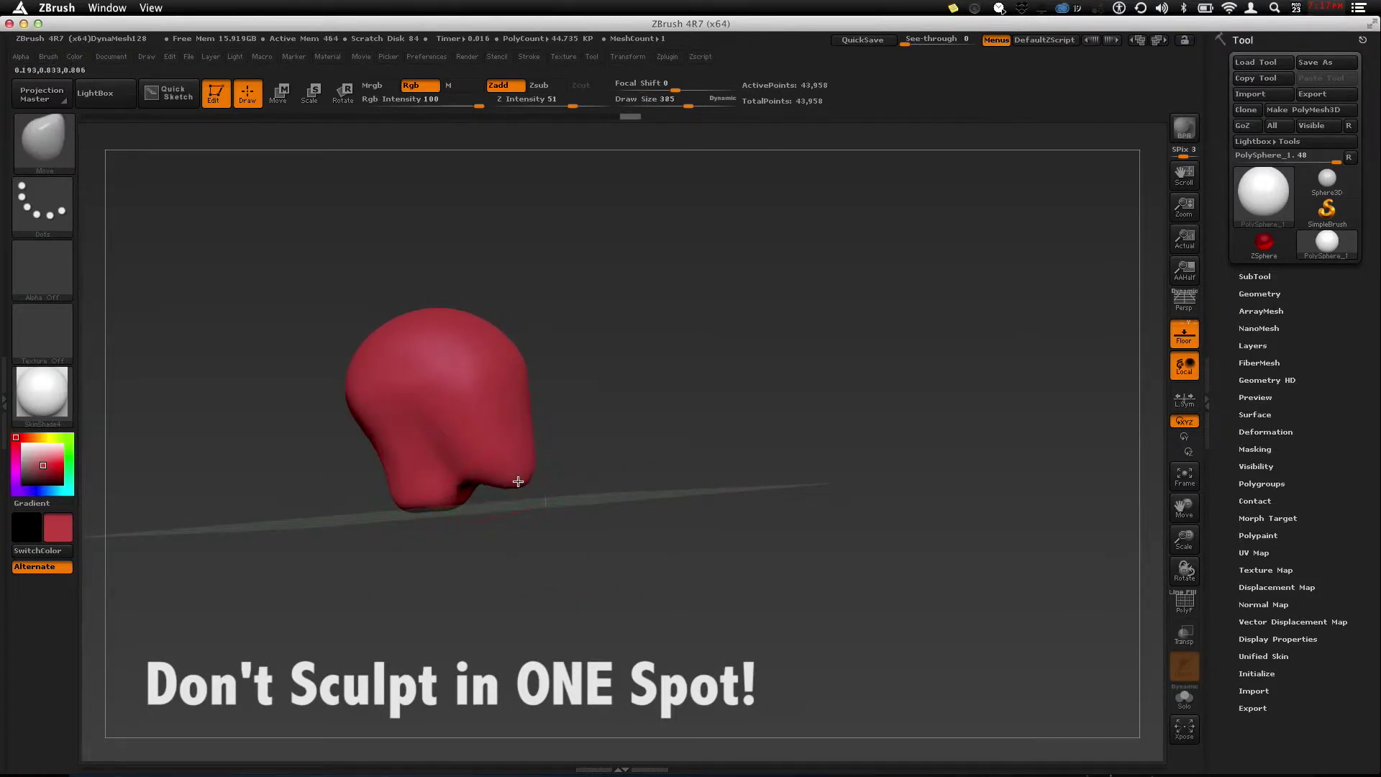
{"action": "left_click_drag", "start_coordinate": [567, 498], "coordinate": [530, 489], "text": "shift"}
{"action": "mouse_move", "coordinate": [440, 495]}
{"action": "left_mouse_down"}
{"action": "mouse_move", "coordinate": [444, 506]}
{"action": "mouse_move", "coordinate": [461, 475]}
{"action": "mouse_move", "coordinate": [376, 483]}
{"action": "left_mouse_up"}
{"action": "left_click_drag", "start_coordinate": [523, 464], "coordinate": [527, 447]}
{"action": "mouse_move", "coordinate": [507, 361]}
{"action": "left_mouse_down"}
{"action": "mouse_move", "coordinate": [514, 344]}
{"action": "mouse_move", "coordinate": [508, 357]}
{"action": "left_mouse_up"}
{"action": "mouse_move", "coordinate": [519, 456]}
{"action": "left_mouse_down"}
{"action": "mouse_move", "coordinate": [520, 472]}
{"action": "mouse_move", "coordinate": [508, 456]}
{"action": "left_mouse_up"}
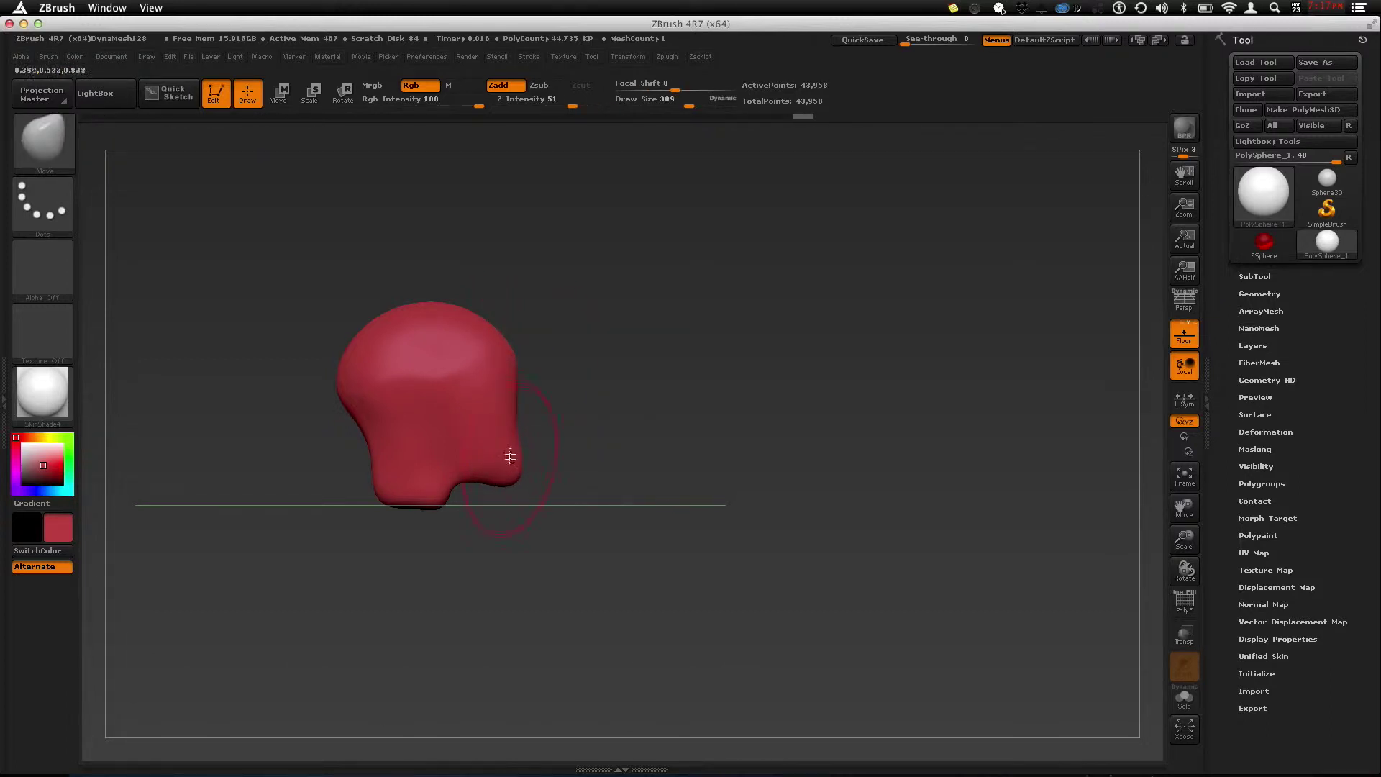
Step: Check the head shape from the front and QuickSave the project
{"action": "mouse_move", "coordinate": [647, 456]}
{"action": "left_mouse_down"}
{"action": "mouse_move", "coordinate": [552, 455]}
{"action": "mouse_move", "coordinate": [530, 468]}
{"action": "mouse_move", "coordinate": [569, 378]}
{"action": "left_mouse_up"}
{"action": "left_click_drag", "start_coordinate": [684, 373], "coordinate": [476, 343], "text": "shift"}
{"action": "key", "text": "ctrl+s"}
{"action": "left_click_drag", "start_coordinate": [673, 374], "coordinate": [672, 455], "text": "alt"}
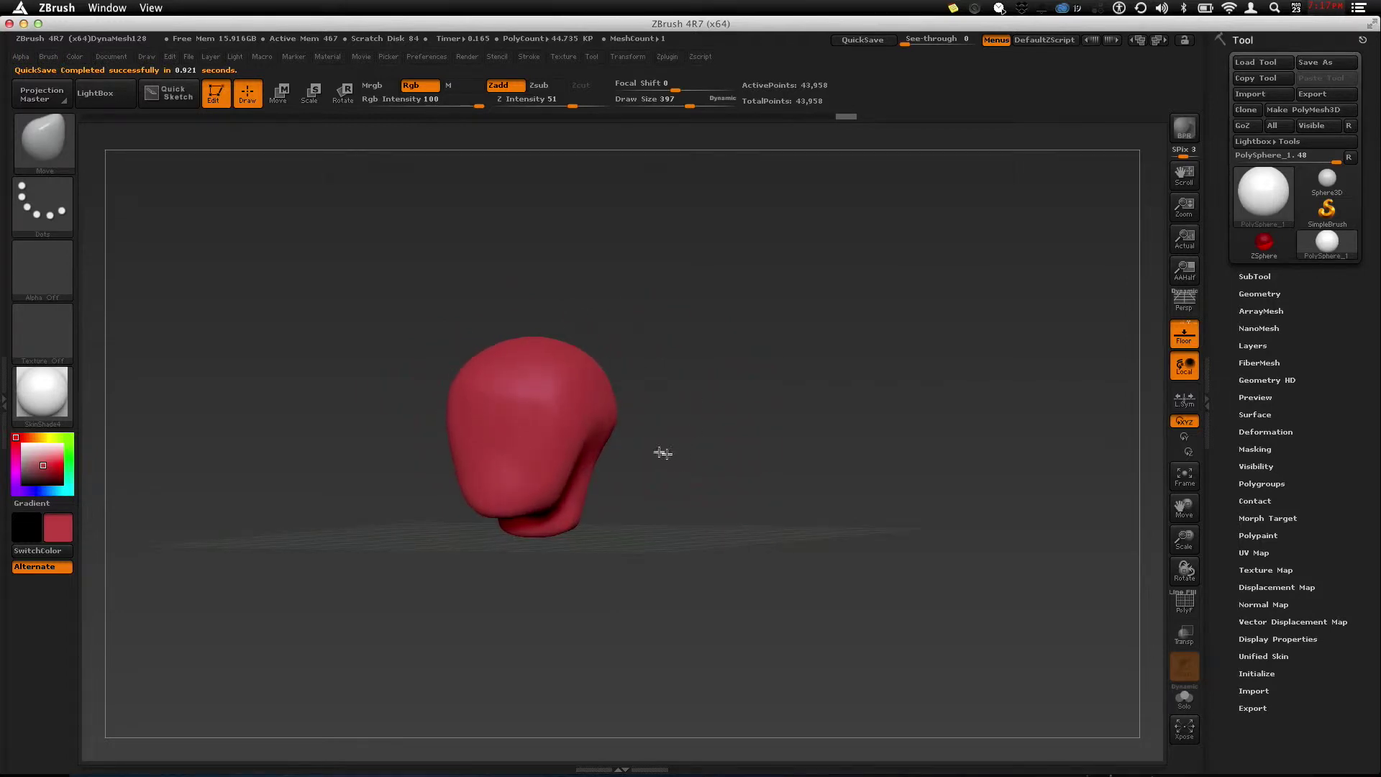
Step: Nudge the side of the face at eye height with the Move brush and reduce the draw size to about 133
{"action": "left_click_drag", "start_coordinate": [453, 393], "coordinate": [443, 391]}
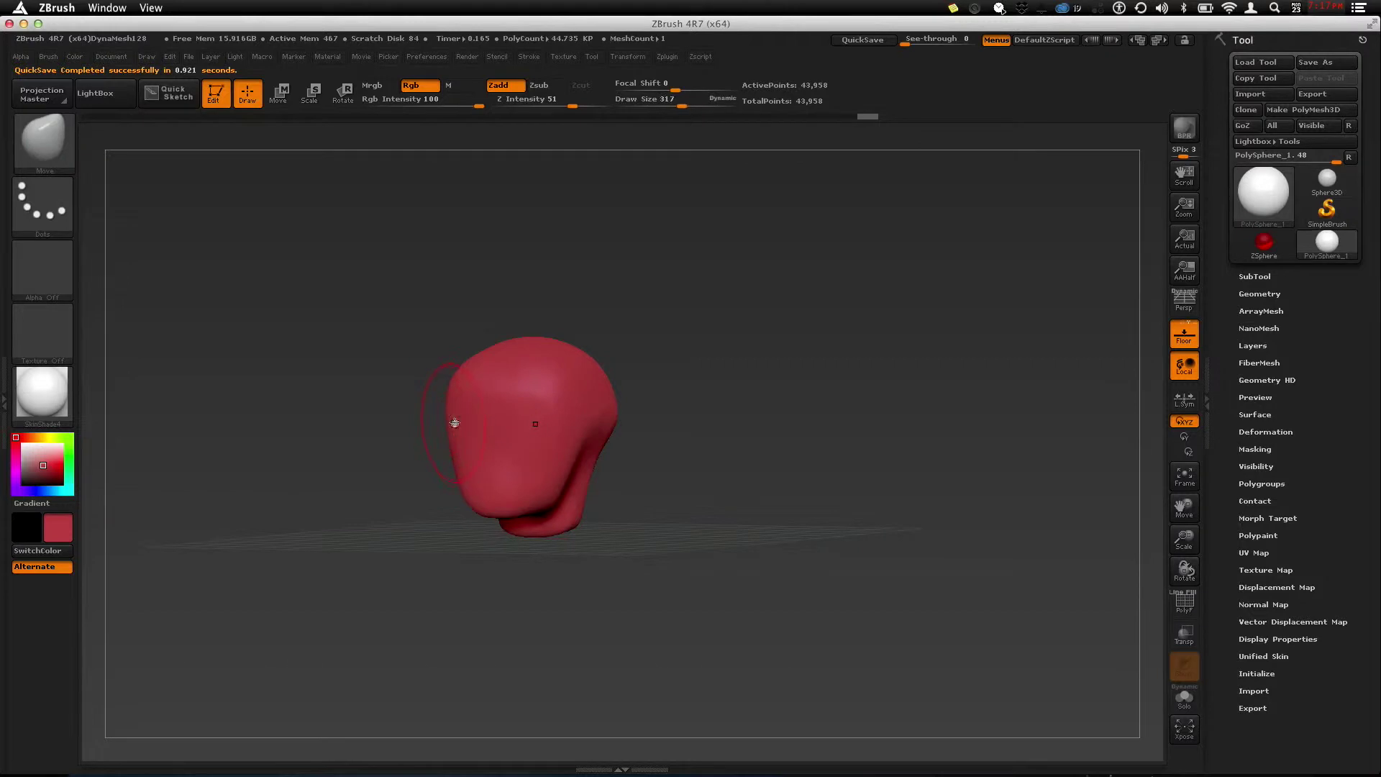
{"action": "key", "text": "bracketleft"}
{"action": "key", "text": "bracketleft"}
{"action": "key", "text": "bracketleft"}
{"action": "key", "text": "["}
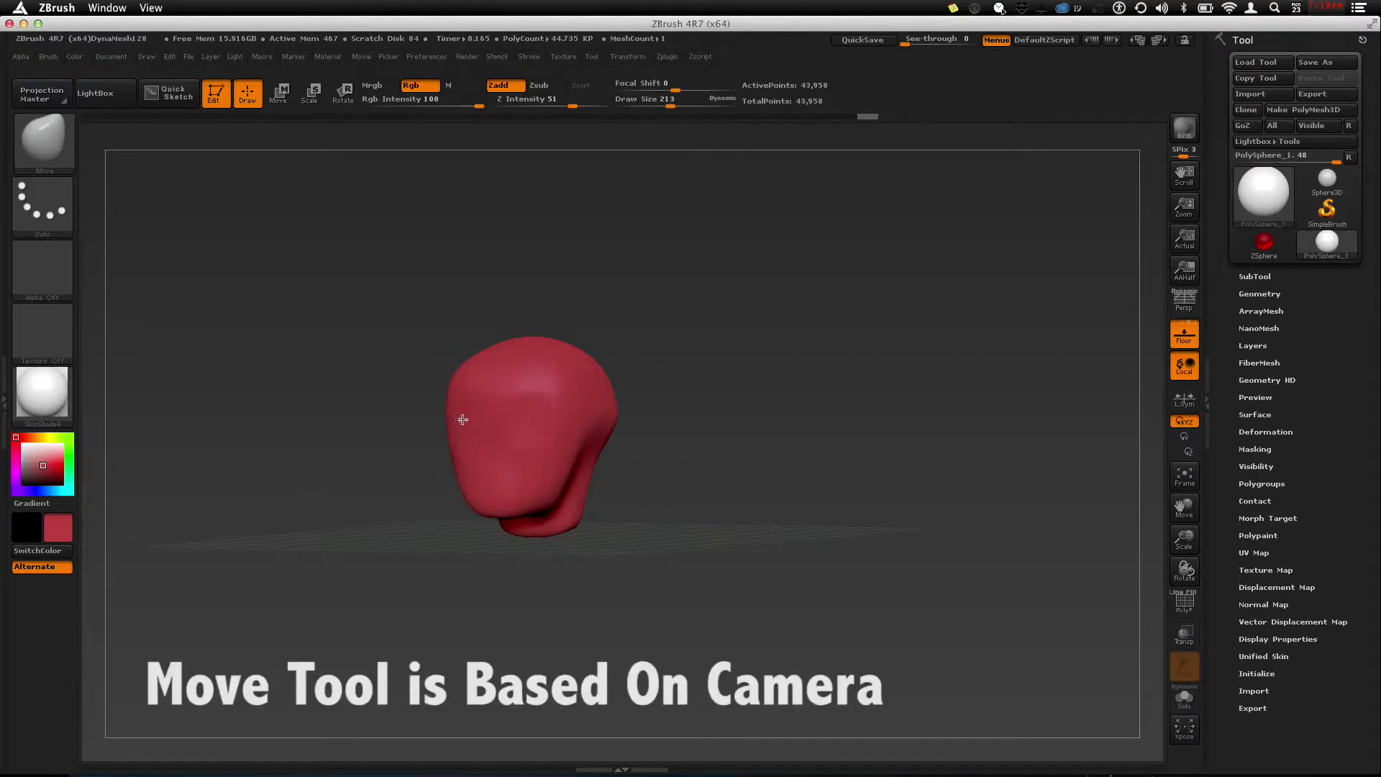
{"action": "left_click_drag", "start_coordinate": [691, 434], "coordinate": [549, 407], "text": "alt"}
{"action": "key", "text": "["}
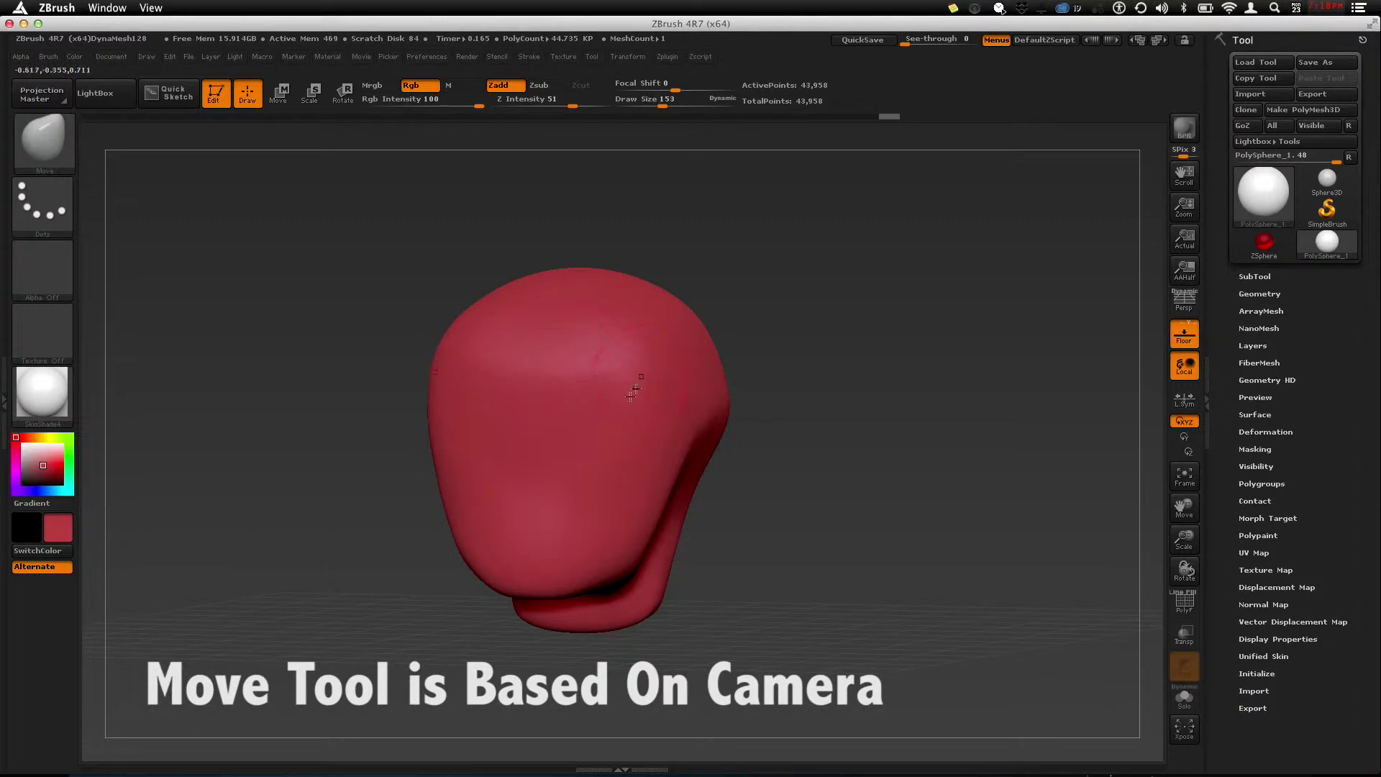
{"action": "left_click_drag", "start_coordinate": [765, 456], "coordinate": [777, 419]}
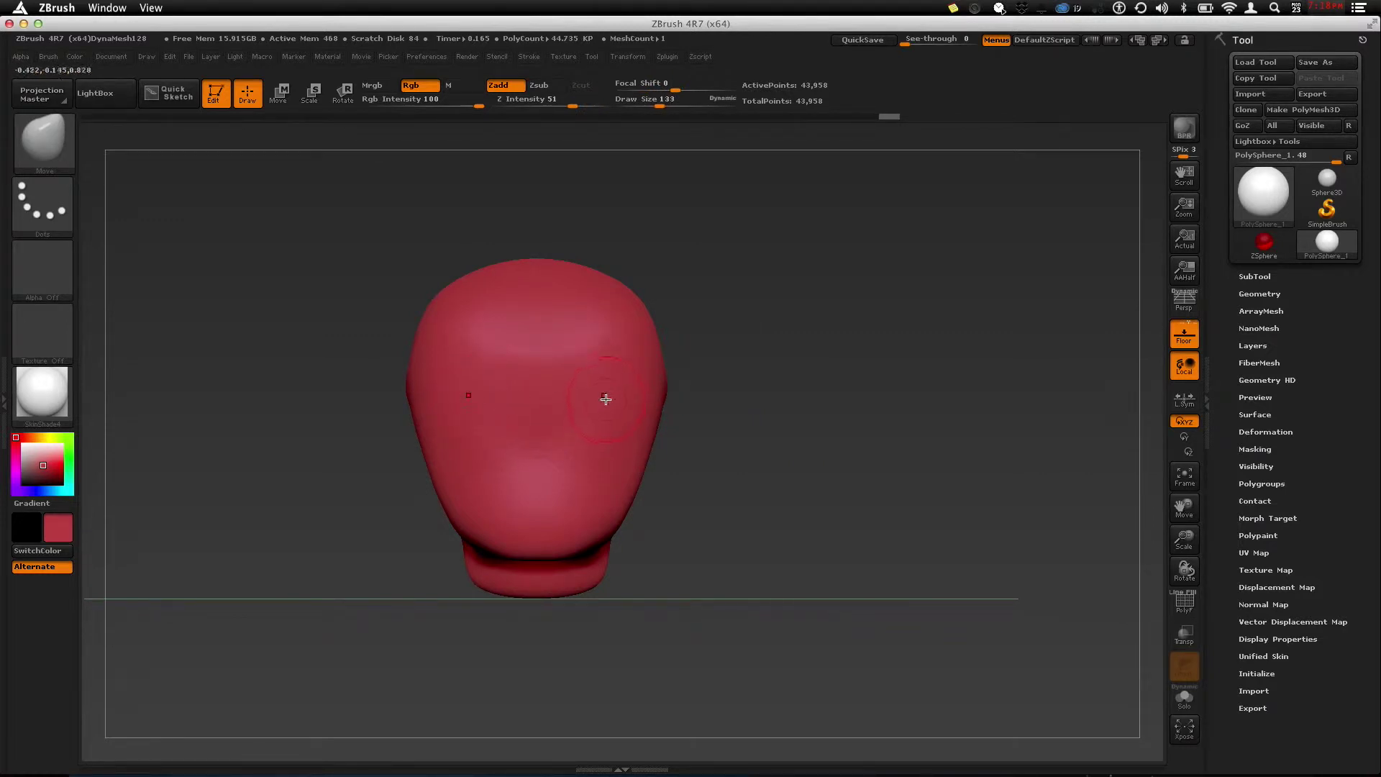
Step: Push mirrored eye sockets into the face along the surface normals with the Move brush at draw size 129
{"action": "mouse_move", "coordinate": [577, 396]}
{"action": "left_mouse_down", "text": "alt"}
{"action": "mouse_move", "coordinate": [509, 398]}
{"action": "mouse_move", "coordinate": [731, 392]}
{"action": "mouse_move", "coordinate": [684, 403]}
{"action": "mouse_move", "coordinate": [601, 196]}
{"action": "mouse_move", "coordinate": [651, 484]}
{"action": "left_mouse_up", "text": "alt"}
{"action": "key", "text": "ctrl+z"}
{"action": "key", "text": "bracketleft"}
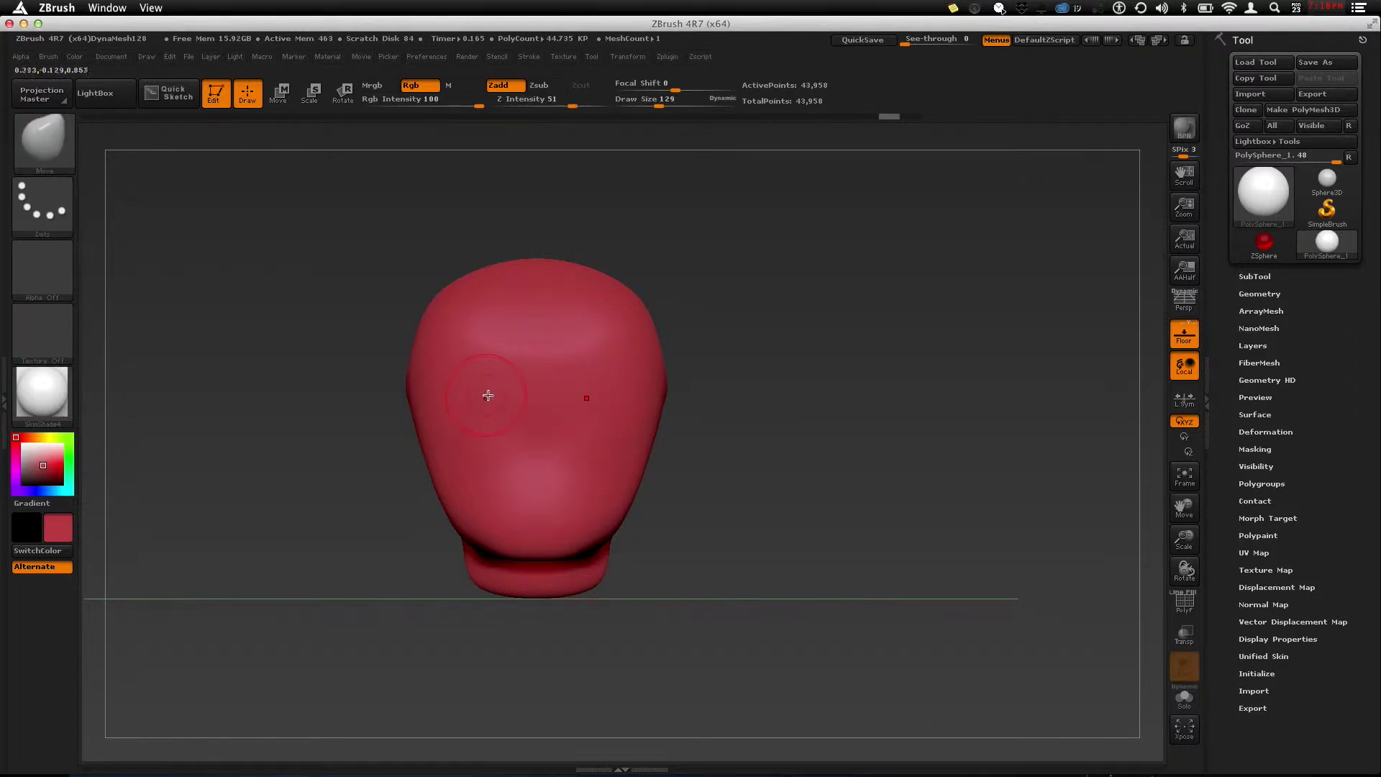
{"action": "key", "text": "bracketright"}
{"action": "mouse_move", "coordinate": [488, 399]}
{"action": "left_mouse_down", "text": "alt"}
{"action": "mouse_move", "coordinate": [417, 403]}
{"action": "mouse_move", "coordinate": [592, 432]}
{"action": "mouse_move", "coordinate": [674, 476]}
{"action": "mouse_move", "coordinate": [430, 384]}
{"action": "mouse_move", "coordinate": [596, 456]}
{"action": "mouse_move", "coordinate": [422, 405]}
{"action": "left_mouse_up", "text": "alt"}
{"action": "left_click_drag", "start_coordinate": [834, 475], "coordinate": [773, 475]}
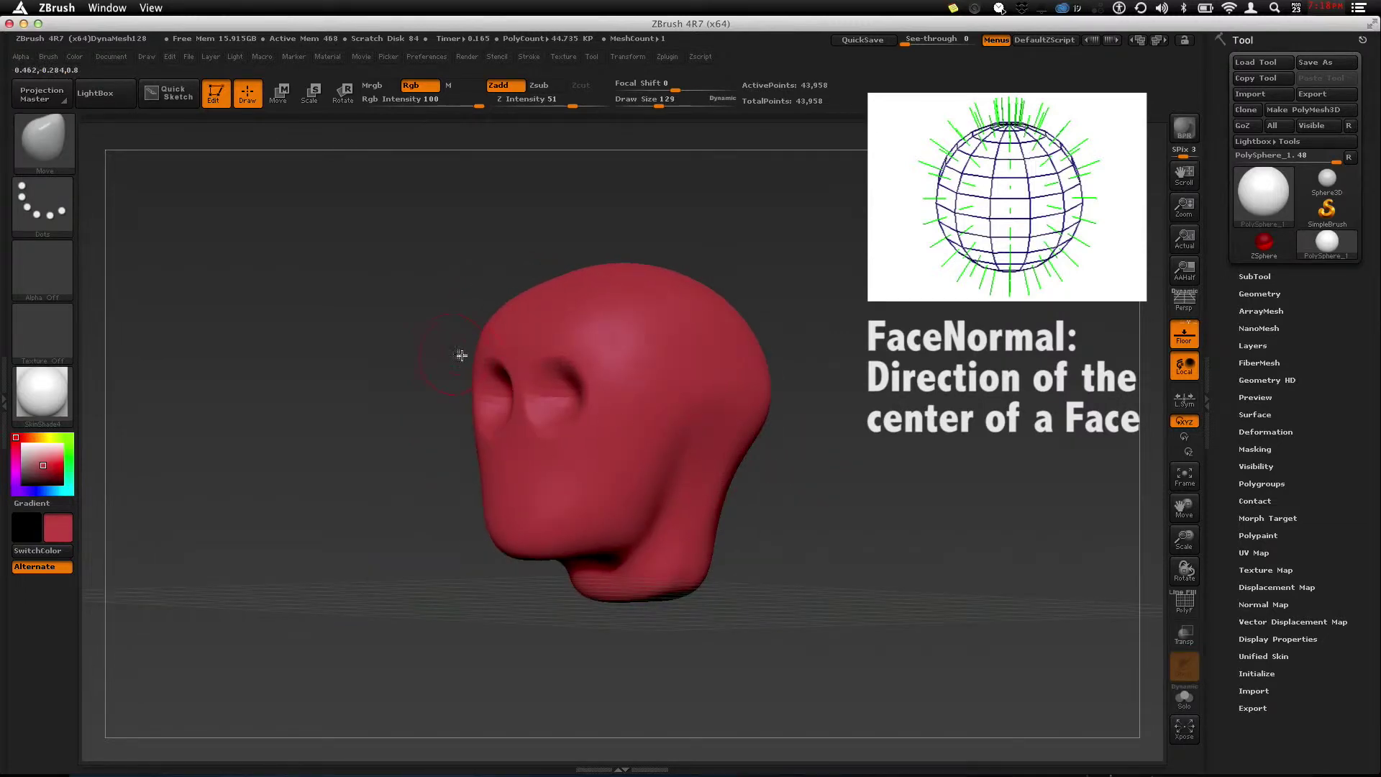
Step: Shape the brow over the eye sockets and adjust the area below them with the Move brush
{"action": "mouse_move", "coordinate": [492, 359]}
{"action": "left_mouse_down", "text": "alt"}
{"action": "mouse_move", "coordinate": [462, 361]}
{"action": "mouse_move", "coordinate": [511, 368]}
{"action": "left_mouse_up", "text": "alt"}
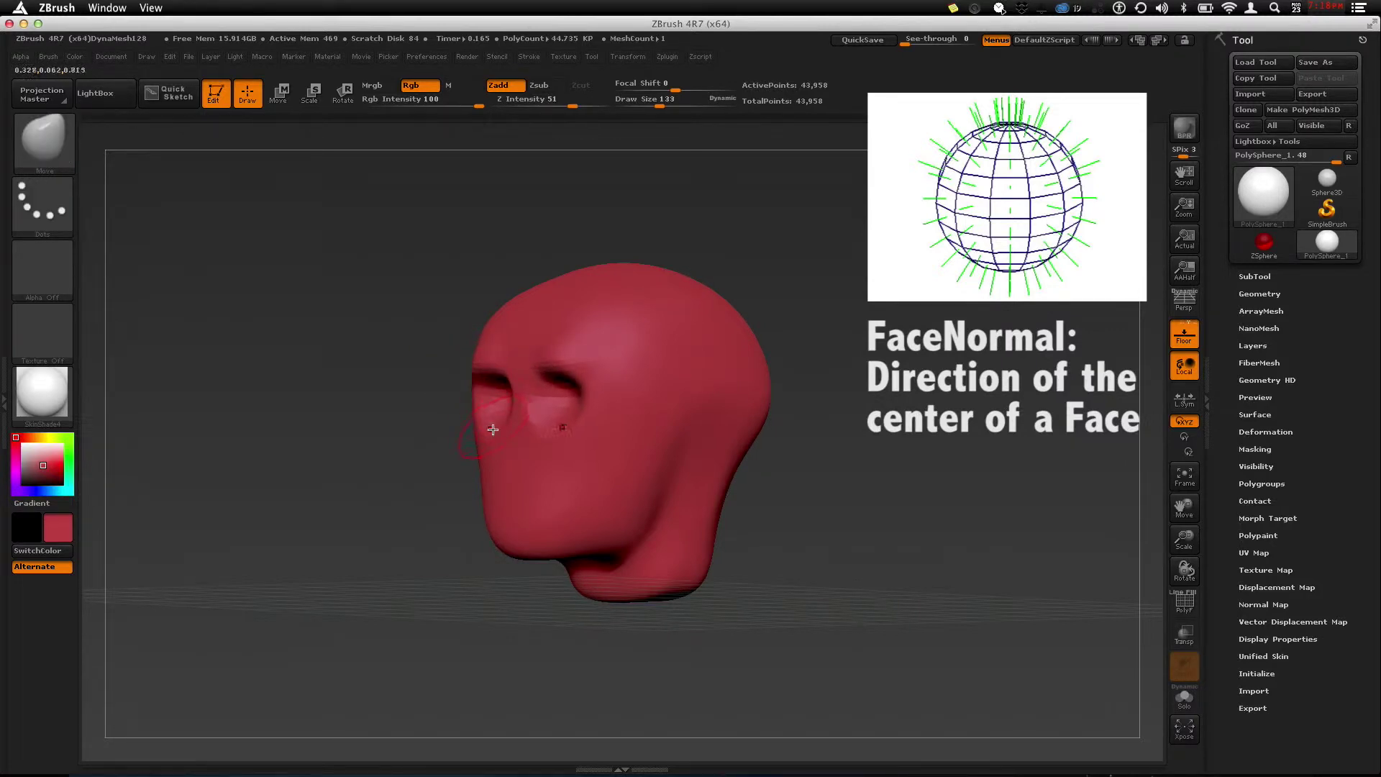
{"action": "key", "text": "]"}
{"action": "key", "text": "["}
{"action": "left_click_drag", "start_coordinate": [473, 399], "coordinate": [484, 401]}
{"action": "left_click_drag", "start_coordinate": [777, 464], "coordinate": [899, 472]}
{"action": "mouse_move", "coordinate": [714, 462]}
{"action": "left_mouse_down", "text": "alt"}
{"action": "mouse_move", "coordinate": [602, 395]}
{"action": "mouse_move", "coordinate": [684, 460]}
{"action": "mouse_move", "coordinate": [707, 436]}
{"action": "mouse_move", "coordinate": [690, 455]}
{"action": "left_mouse_up", "text": "alt"}
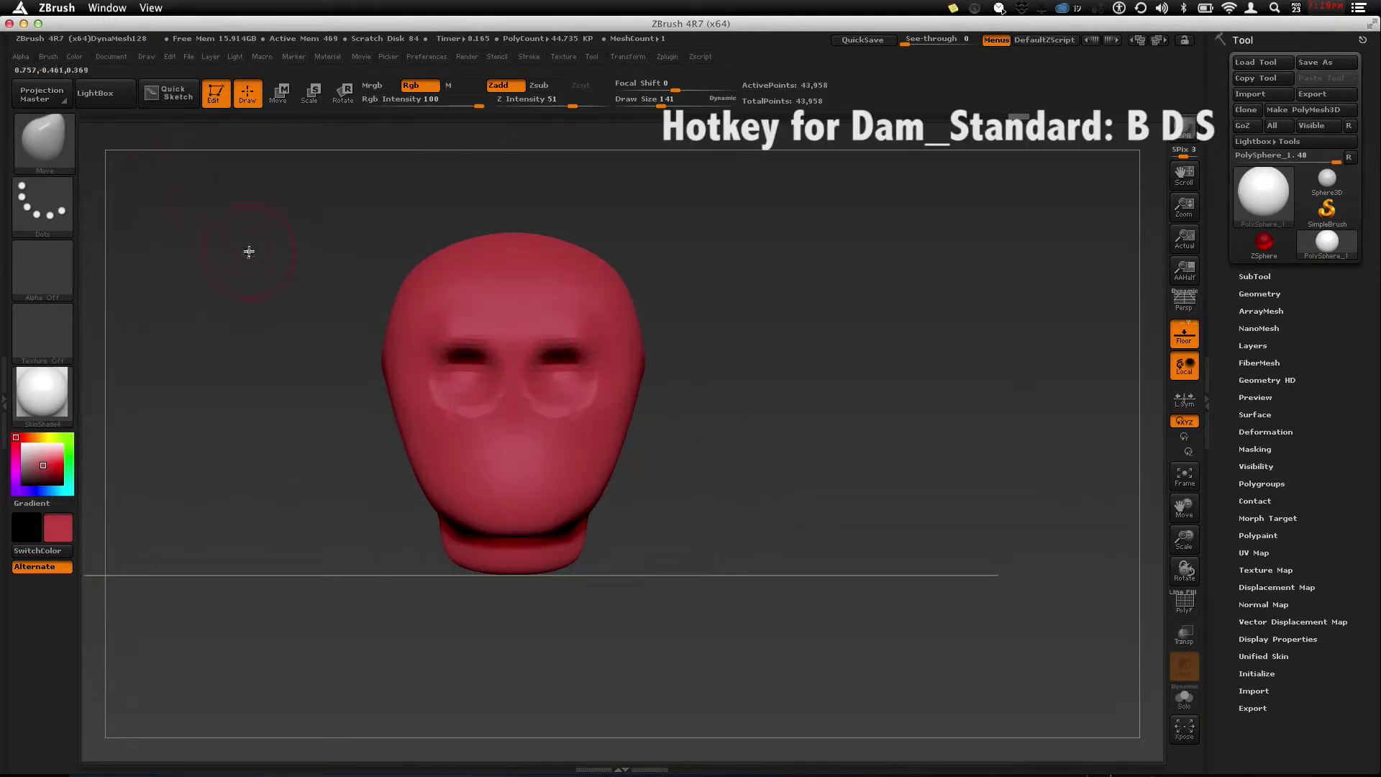
{"action": "mouse_move", "coordinate": [801, 425]}
{"action": "left_mouse_down", "text": "alt"}
{"action": "mouse_move", "coordinate": [791, 404]}
{"action": "mouse_move", "coordinate": [811, 432]}
{"action": "mouse_move", "coordinate": [778, 415]}
{"action": "mouse_move", "coordinate": [823, 450]}
{"action": "mouse_move", "coordinate": [803, 441]}
{"action": "left_mouse_up", "text": "alt"}
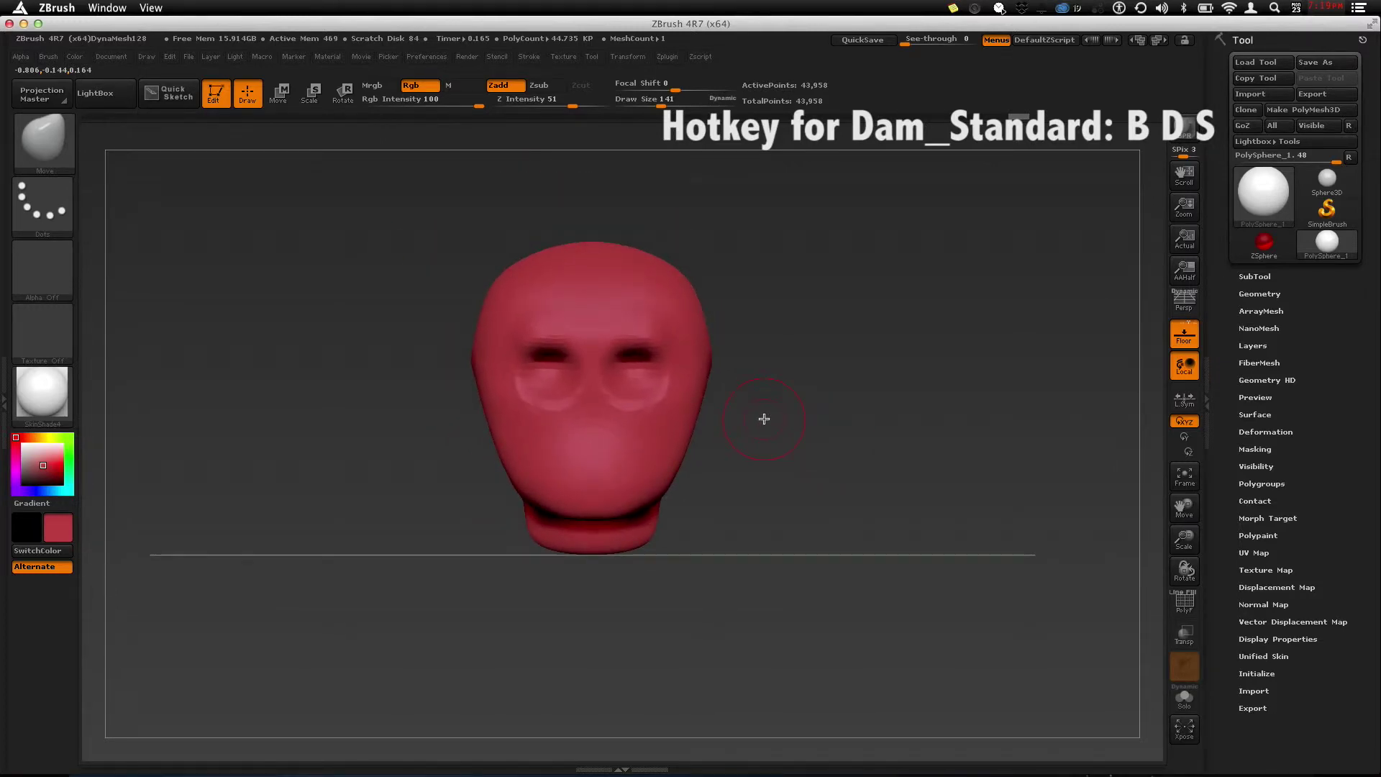
Step: Select the Dam_Standard brush and reduce its draw size to about 81
{"action": "key", "text": "b"}
{"action": "key", "text": "d"}
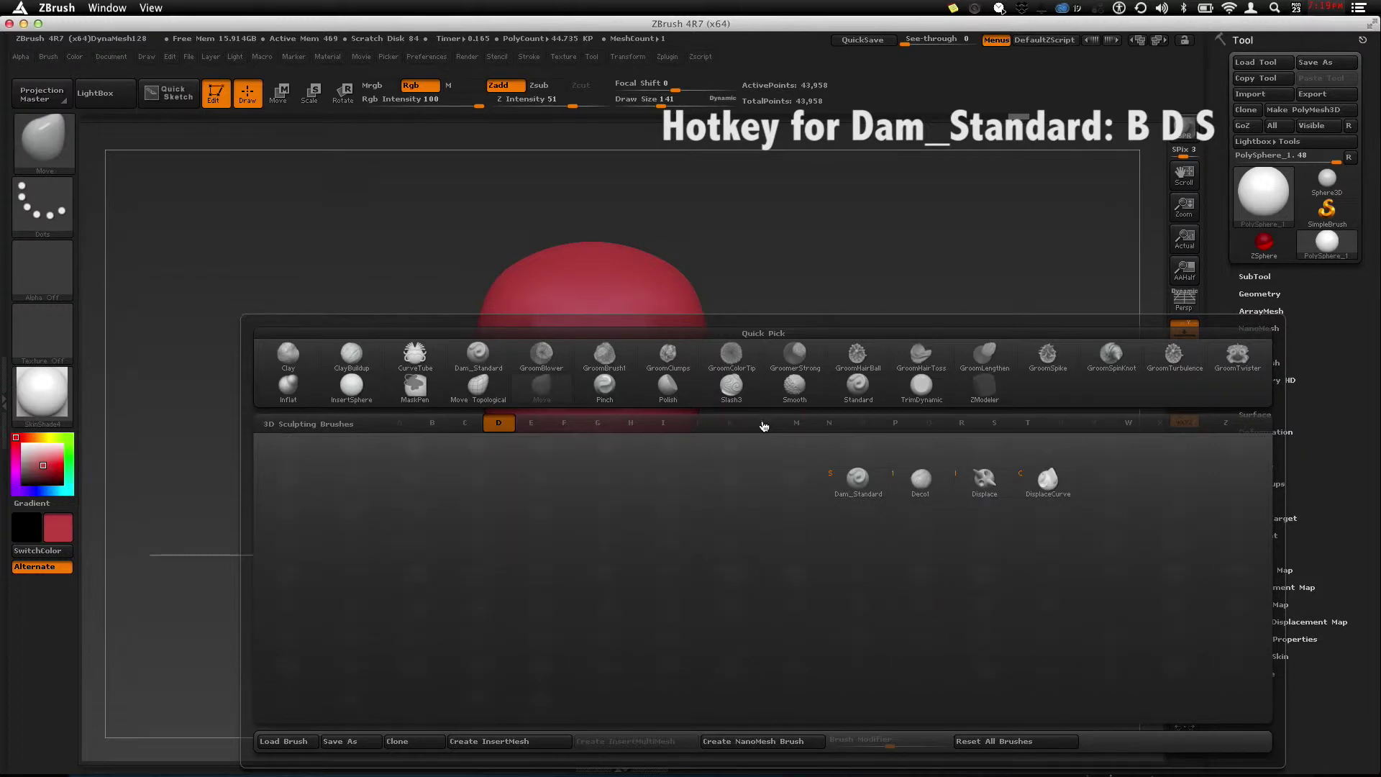
{"action": "key", "text": "s"}
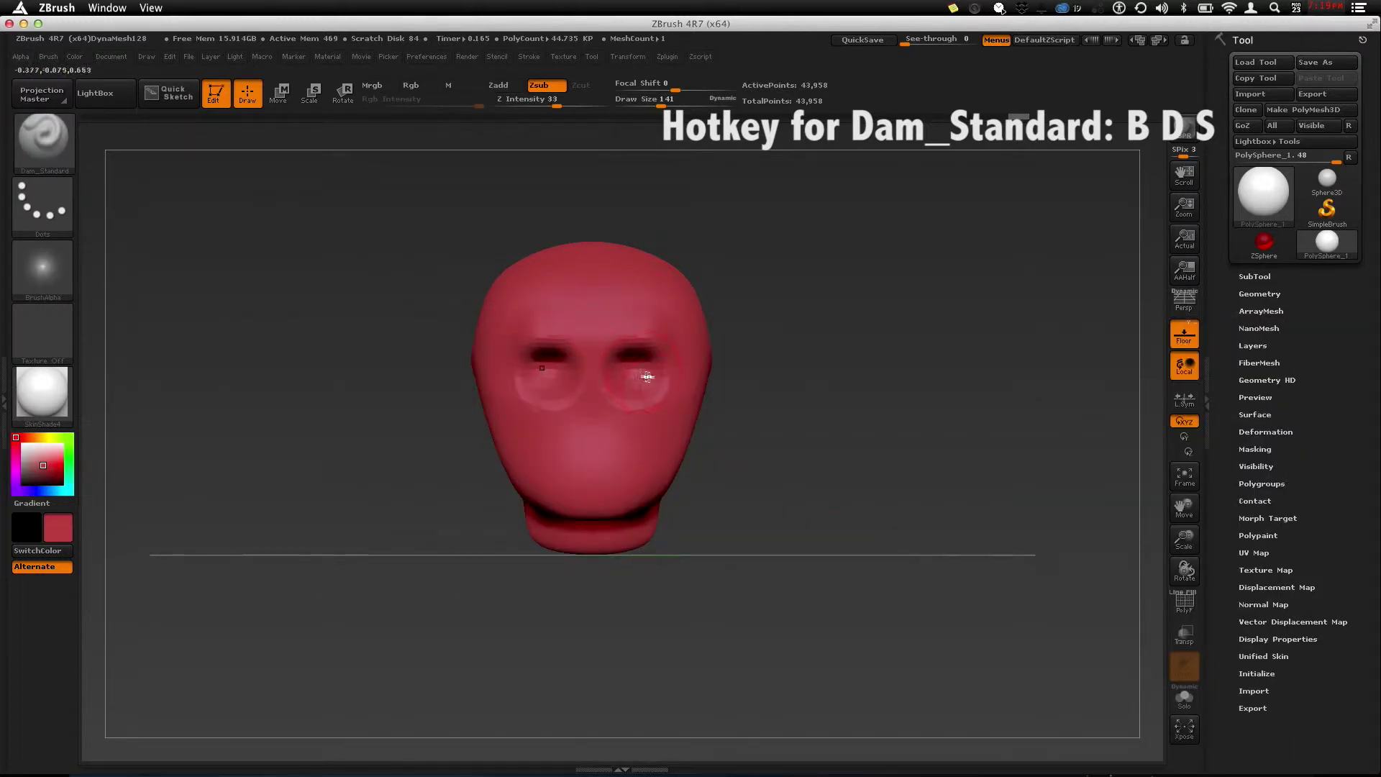
{"action": "mouse_move", "coordinate": [786, 403]}
{"action": "left_mouse_down"}
{"action": "mouse_move", "coordinate": [705, 404]}
{"action": "mouse_move", "coordinate": [797, 404]}
{"action": "mouse_move", "coordinate": [758, 376]}
{"action": "mouse_move", "coordinate": [715, 417]}
{"action": "left_mouse_up"}
{"action": "key", "text": "shift"}
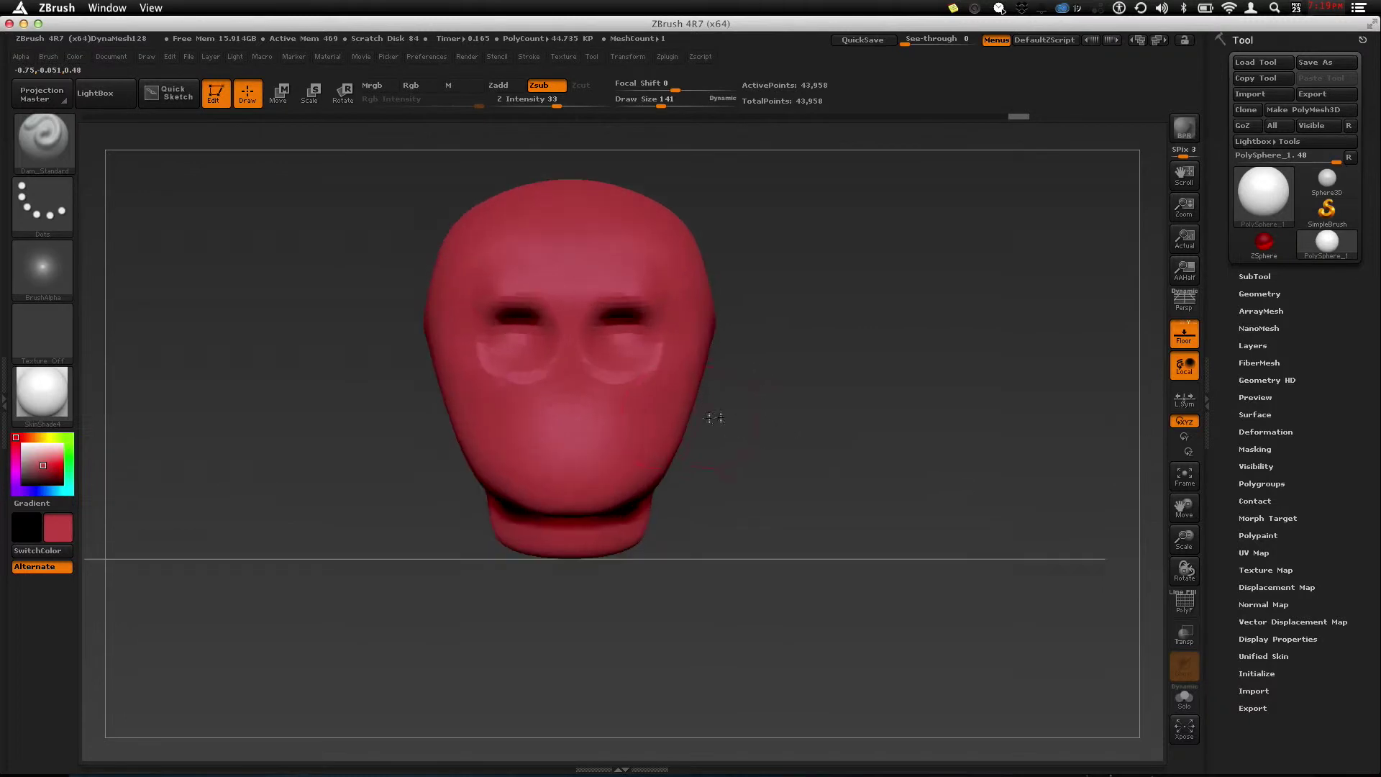
{"action": "left_click_drag", "start_coordinate": [770, 355], "coordinate": [710, 345]}
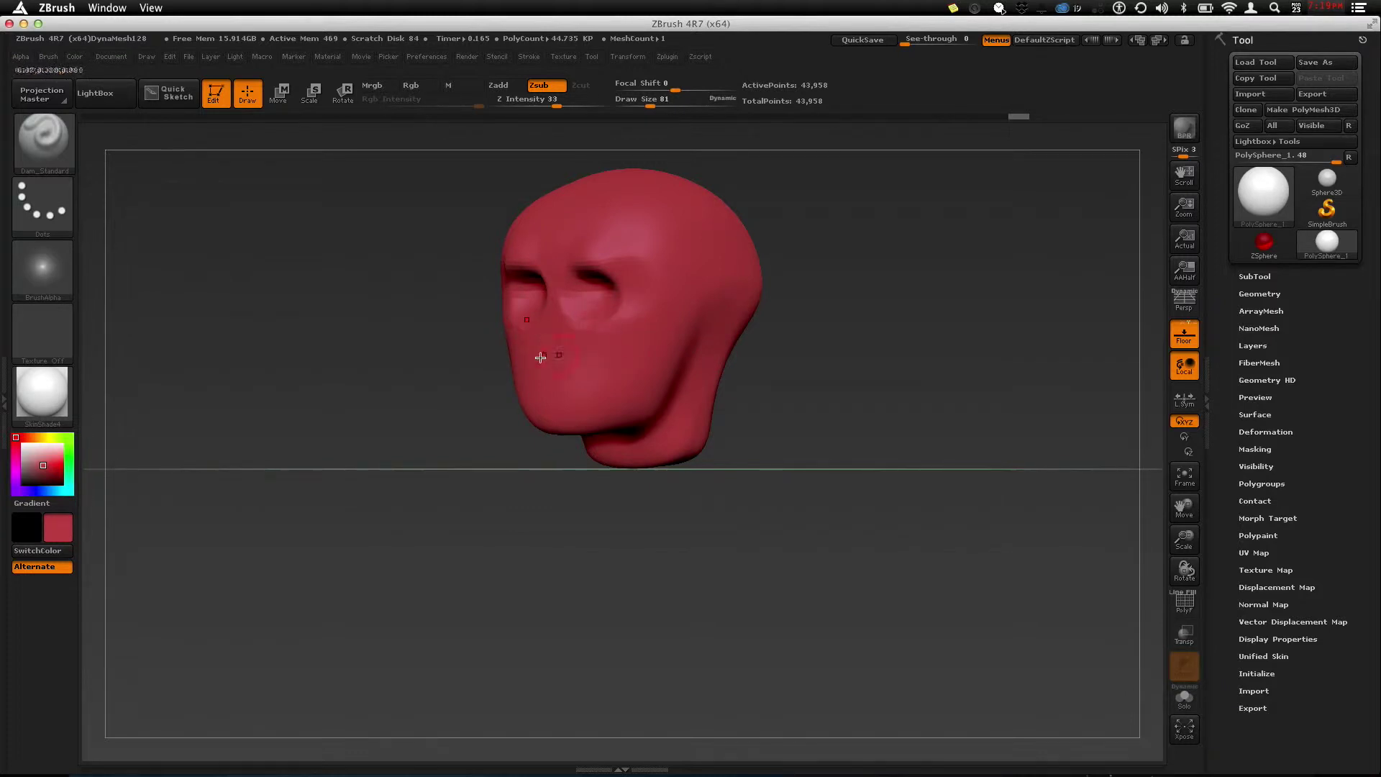
Step: Carve a mouth line across the lower face with the Dam_Standard brush at draw size 65
{"action": "left_click_drag", "start_coordinate": [485, 367], "coordinate": [559, 360]}
{"action": "left_click_drag", "start_coordinate": [692, 387], "coordinate": [684, 382]}
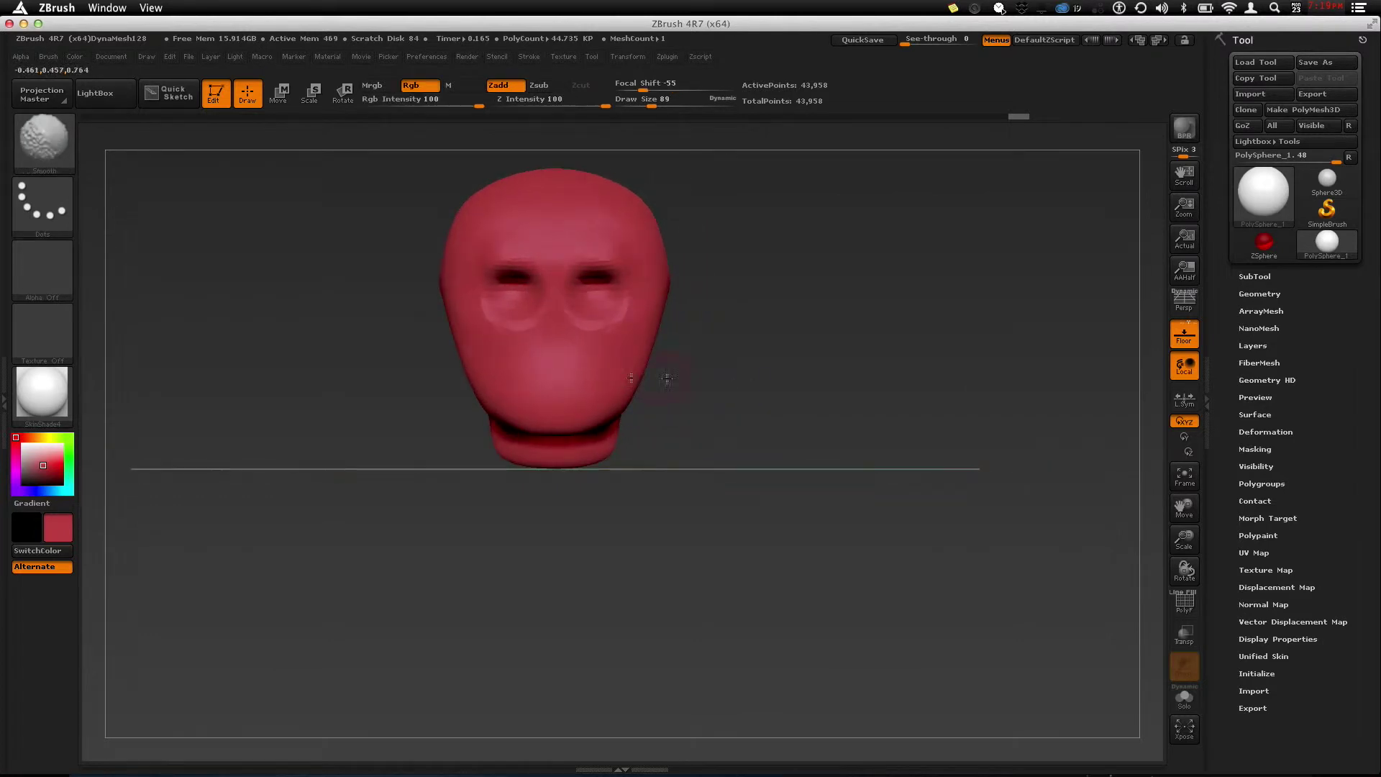
{"action": "mouse_move", "coordinate": [519, 371]}
{"action": "left_mouse_down"}
{"action": "mouse_move", "coordinate": [589, 374]}
{"action": "mouse_move", "coordinate": [555, 374]}
{"action": "left_mouse_up"}
{"action": "mouse_move", "coordinate": [687, 431]}
{"action": "left_mouse_down", "text": "alt"}
{"action": "mouse_move", "coordinate": [699, 464]}
{"action": "mouse_move", "coordinate": [755, 497]}
{"action": "left_mouse_up", "text": "alt"}
{"action": "left_click_drag", "start_coordinate": [453, 415], "coordinate": [629, 382]}
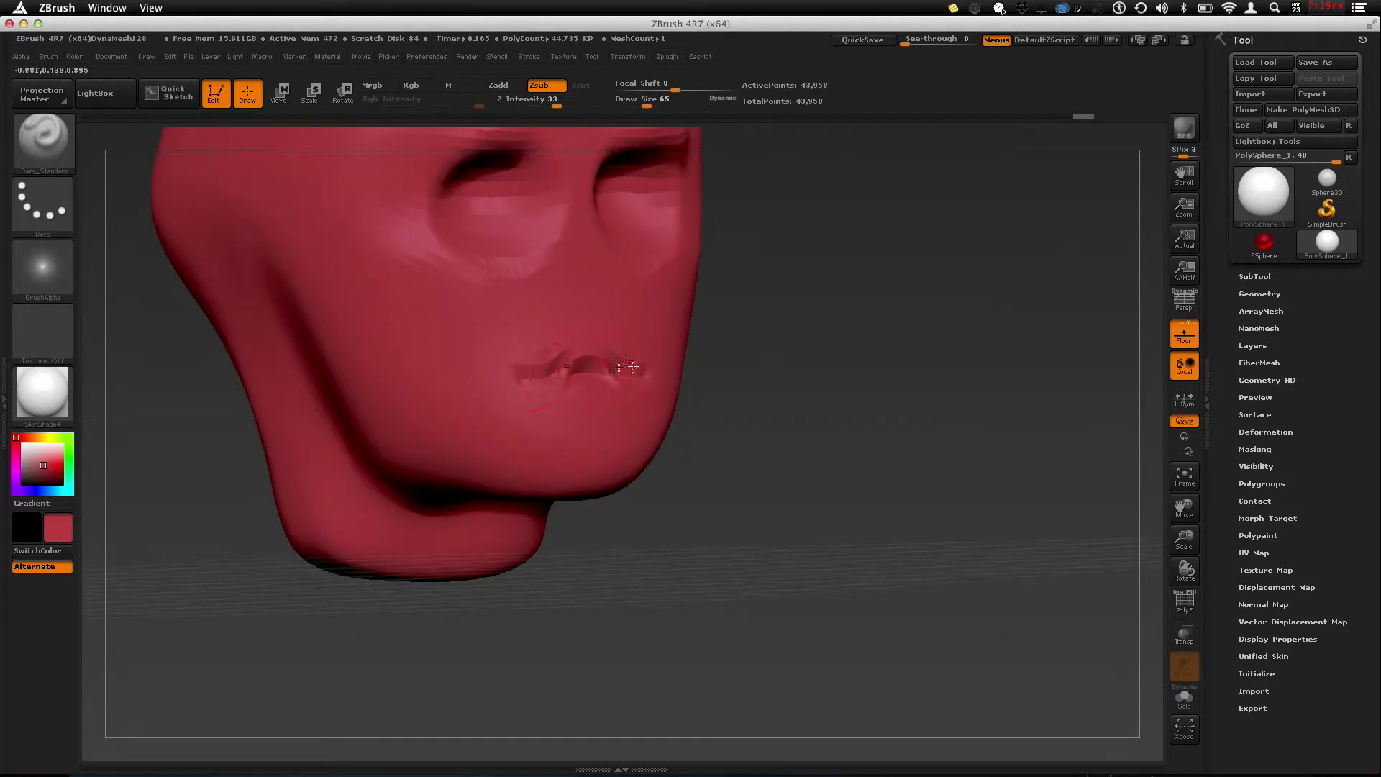
{"action": "left_click_drag", "start_coordinate": [809, 460], "coordinate": [789, 425], "text": "alt"}
{"action": "left_click_drag", "start_coordinate": [647, 388], "coordinate": [740, 426], "text": "alt"}
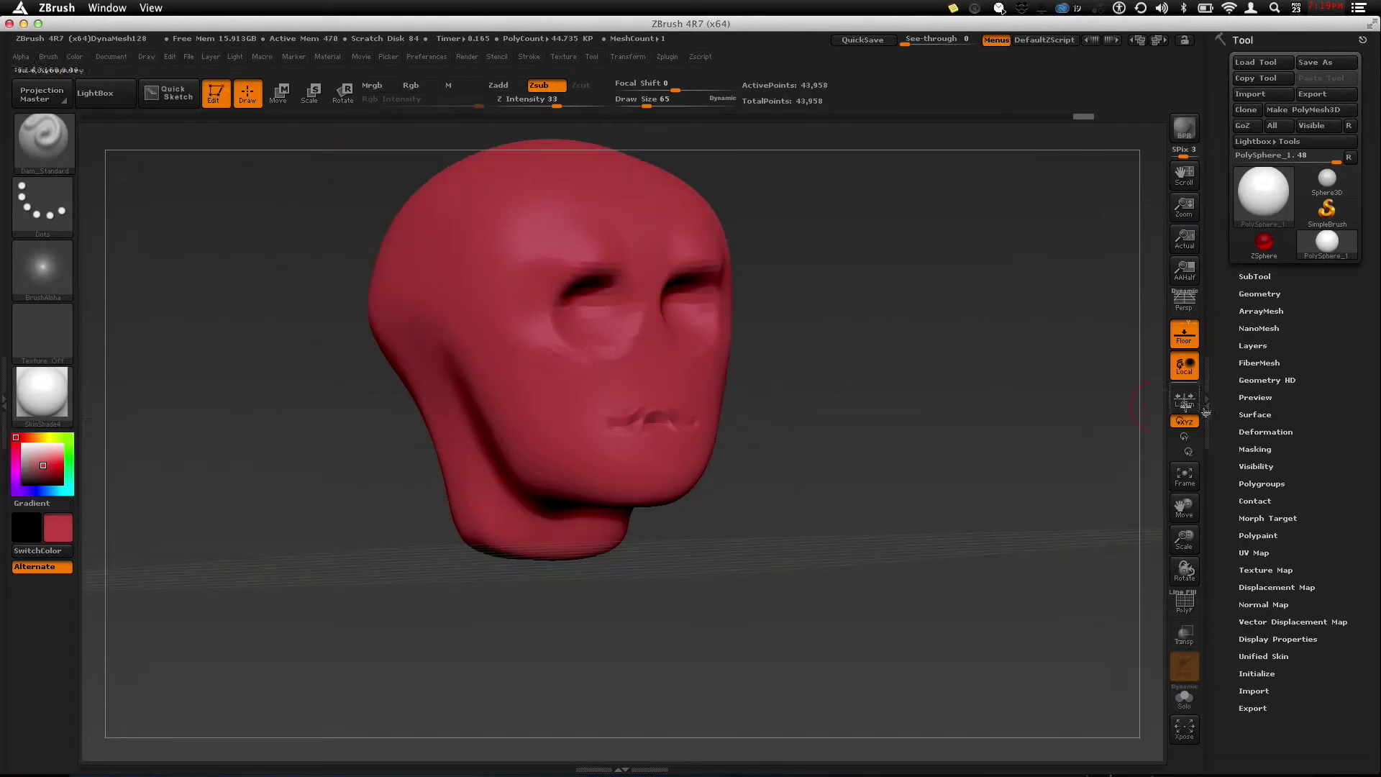
Step: Divide the head's geometry twice to reach subdivision level 3, and face the head from the front
{"action": "left_click", "coordinate": [1260, 279]}
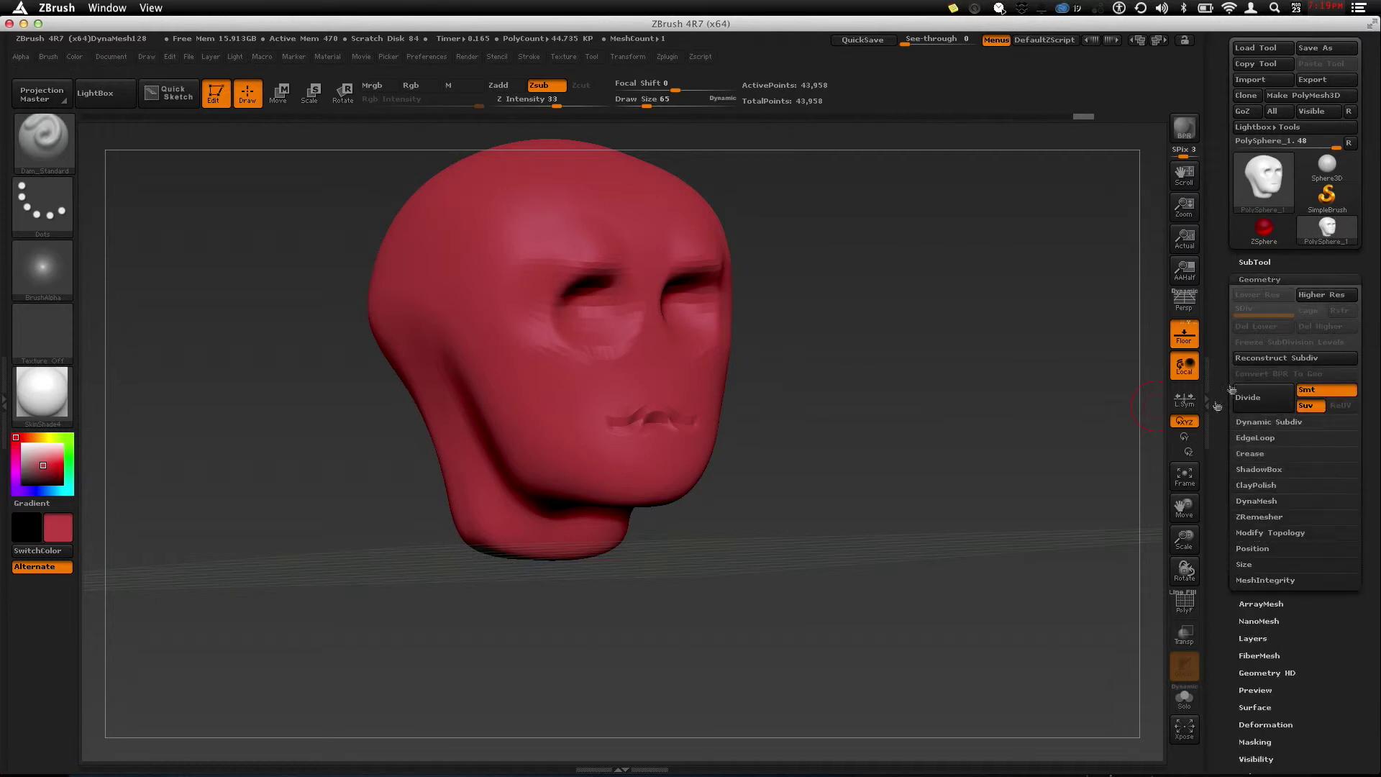
{"action": "left_click", "coordinate": [1269, 403]}
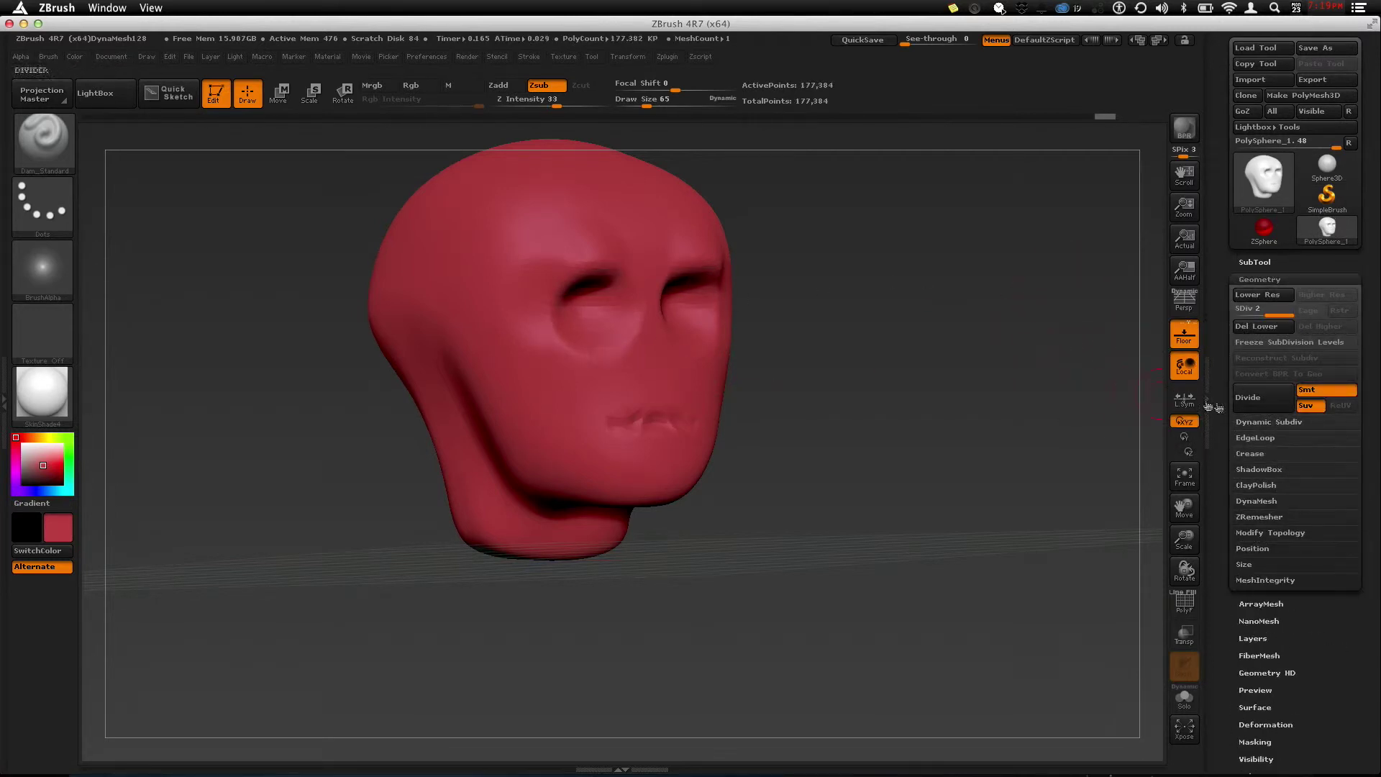
{"action": "left_click", "coordinate": [1257, 405]}
{"action": "mouse_move", "coordinate": [845, 382]}
{"action": "left_mouse_down", "text": "shift"}
{"action": "mouse_move", "coordinate": [832, 382]}
{"action": "mouse_move", "coordinate": [863, 419]}
{"action": "left_mouse_up", "text": "shift"}
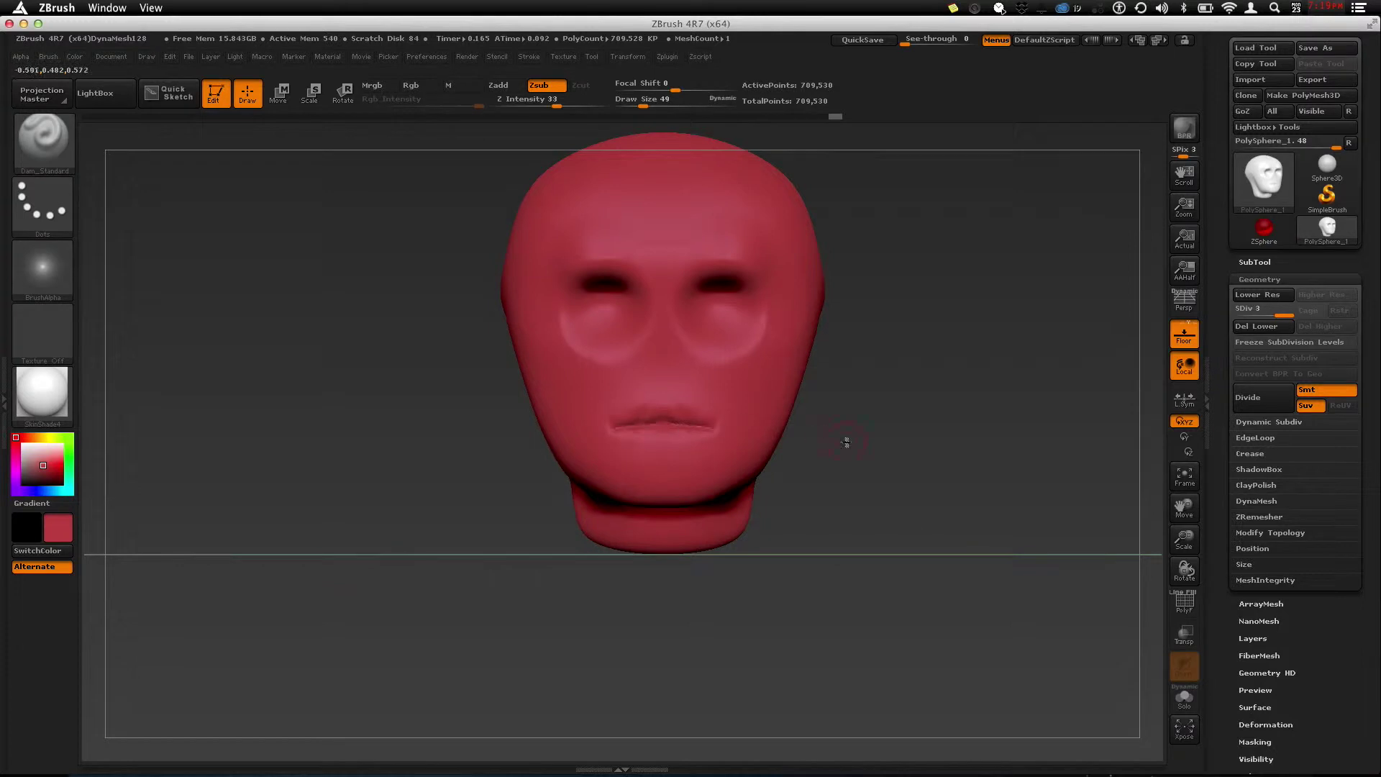
Step: Carve mirrored grooves into the temples, sides of the head and cheeks with the Dam_Standard brush at draw sizes of about 81 to 101
{"action": "left_click_drag", "start_coordinate": [846, 441], "coordinate": [801, 431]}
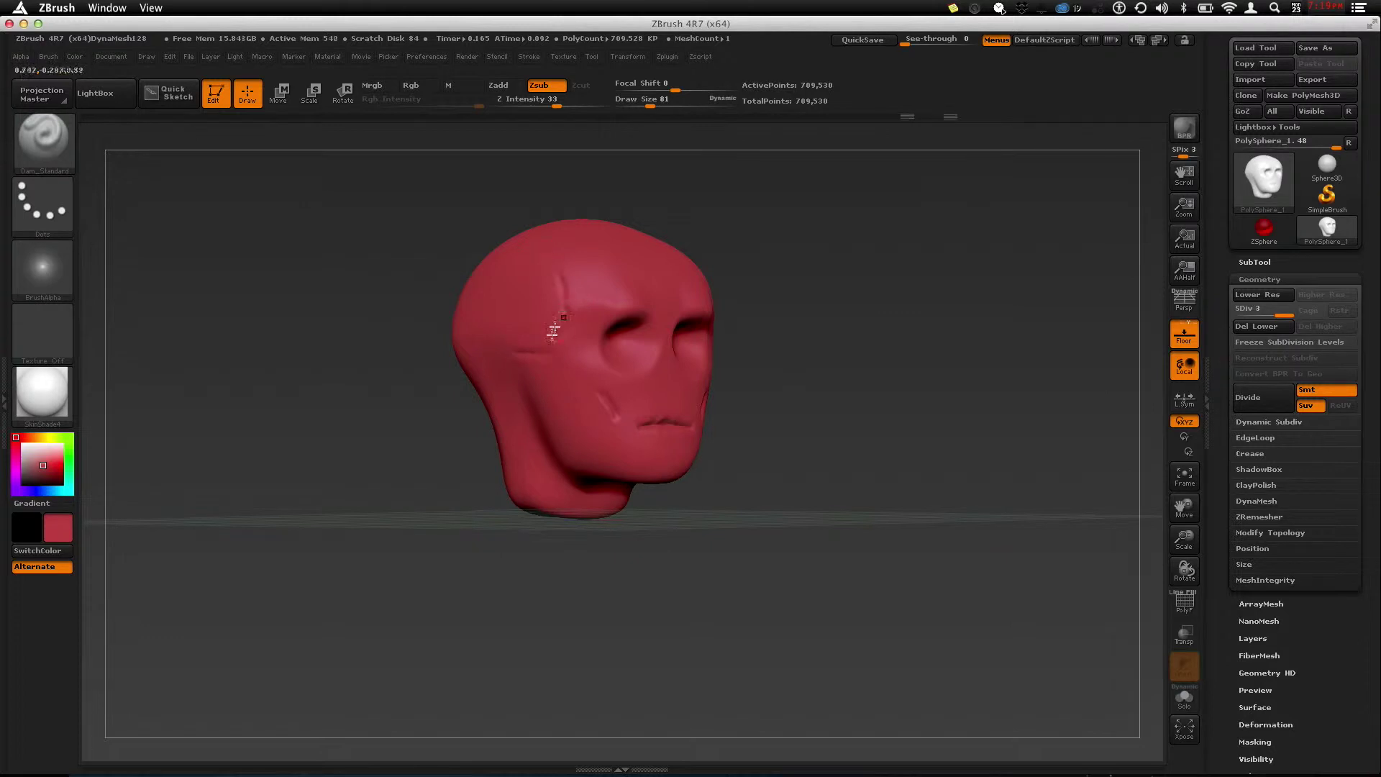
{"action": "left_click_drag", "start_coordinate": [795, 325], "coordinate": [744, 333]}
{"action": "left_click_drag", "start_coordinate": [764, 455], "coordinate": [709, 462]}
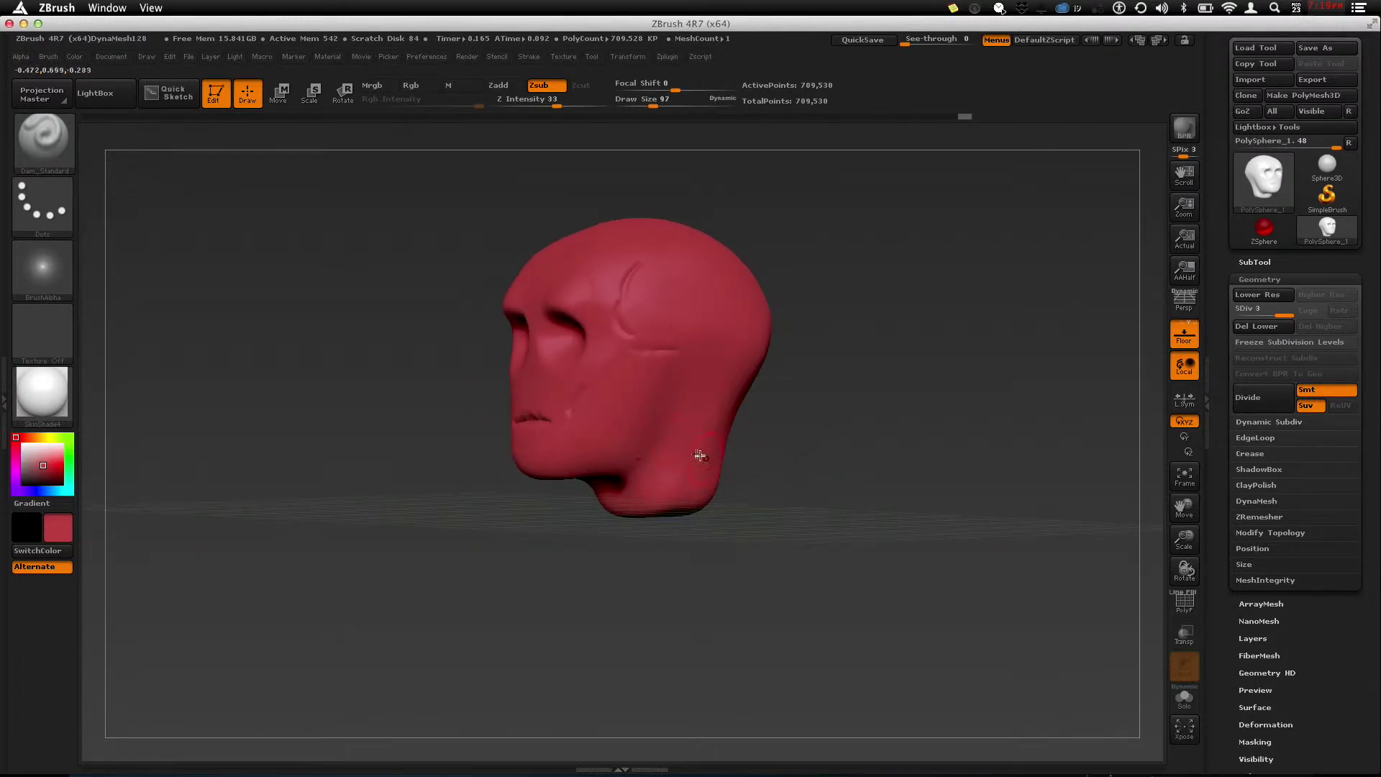
{"action": "mouse_move", "coordinate": [592, 494]}
{"action": "left_mouse_down"}
{"action": "mouse_move", "coordinate": [576, 462]}
{"action": "mouse_move", "coordinate": [632, 455]}
{"action": "left_mouse_up"}
{"action": "mouse_move", "coordinate": [793, 486]}
{"action": "left_mouse_down"}
{"action": "mouse_move", "coordinate": [743, 477]}
{"action": "mouse_move", "coordinate": [779, 453]}
{"action": "mouse_move", "coordinate": [527, 366]}
{"action": "left_mouse_up"}
{"action": "mouse_move", "coordinate": [875, 391]}
{"action": "left_mouse_down", "text": "alt"}
{"action": "mouse_move", "coordinate": [795, 412]}
{"action": "mouse_move", "coordinate": [637, 379]}
{"action": "mouse_move", "coordinate": [637, 413]}
{"action": "left_mouse_up", "text": "alt"}
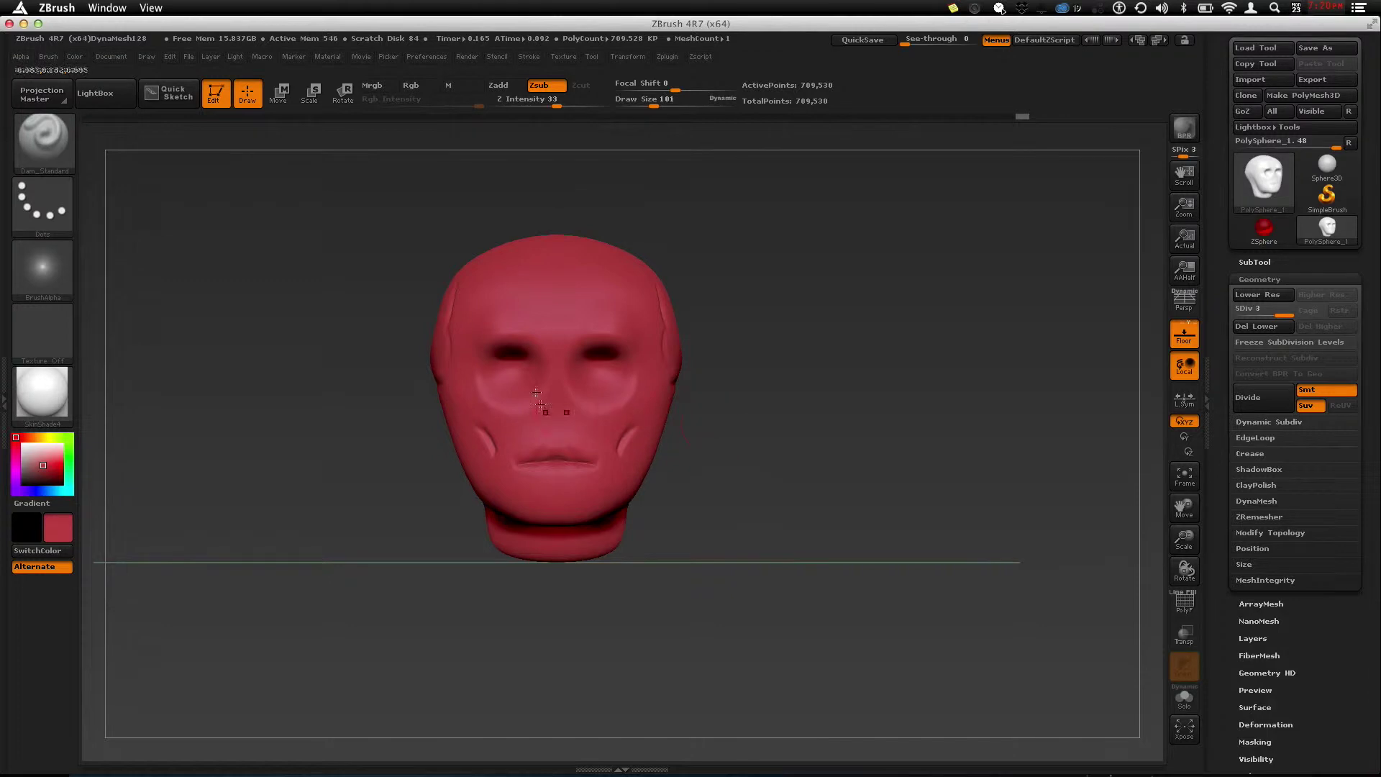
{"action": "mouse_move", "coordinate": [789, 385]}
{"action": "left_mouse_down", "text": "alt"}
{"action": "mouse_move", "coordinate": [568, 280]}
{"action": "mouse_move", "coordinate": [510, 288]}
{"action": "left_mouse_up", "text": "alt"}
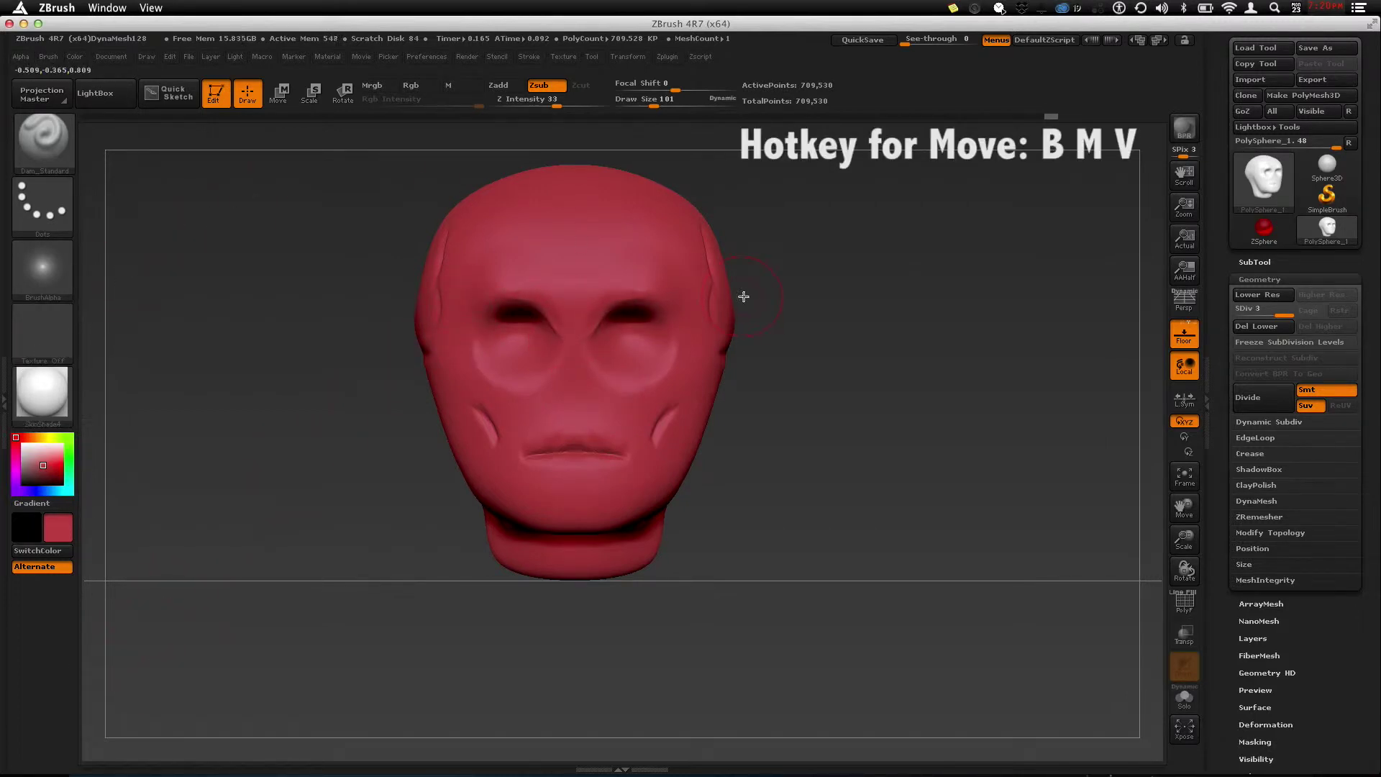
Step: Reshape the areas below the eye sockets and the sides of the head with the Move brush
{"action": "key", "text": "b"}
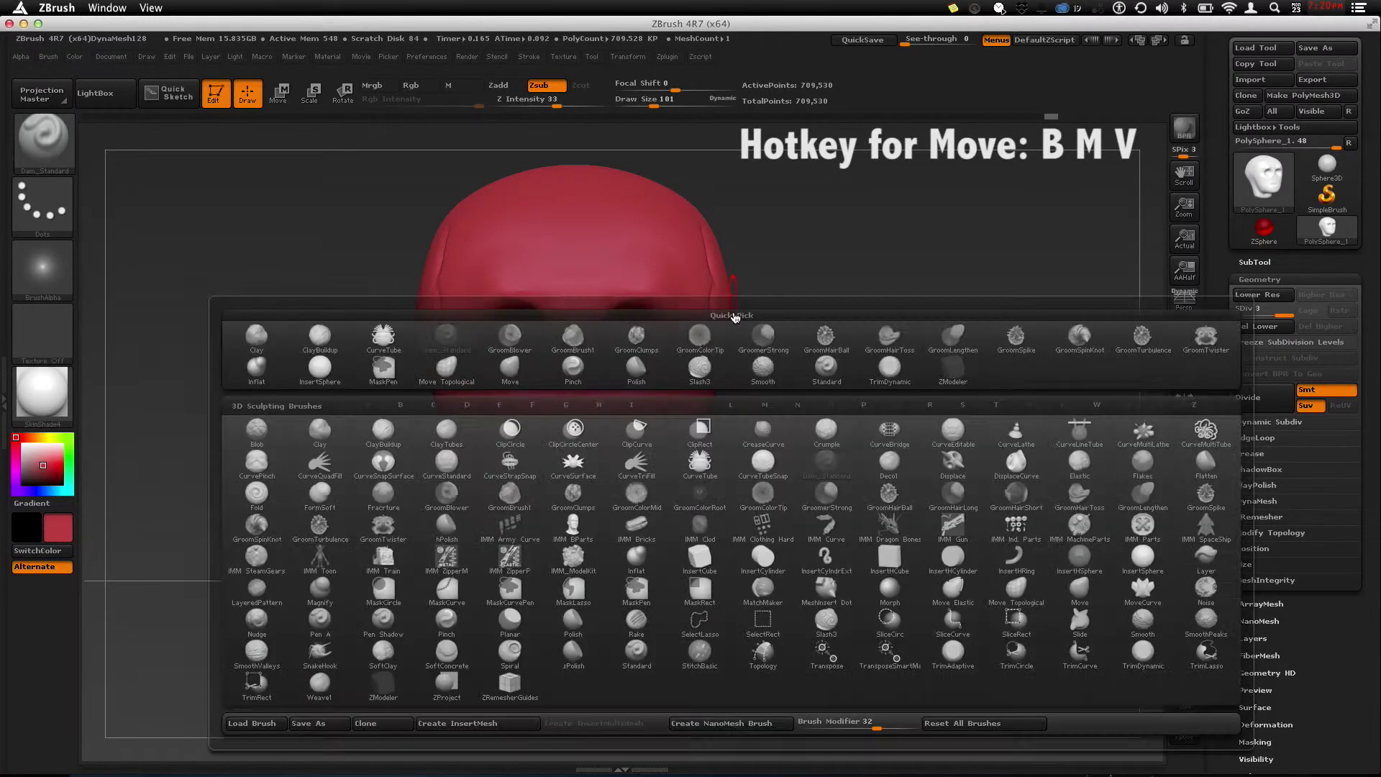
{"action": "key", "text": "m"}
{"action": "key", "text": "v"}
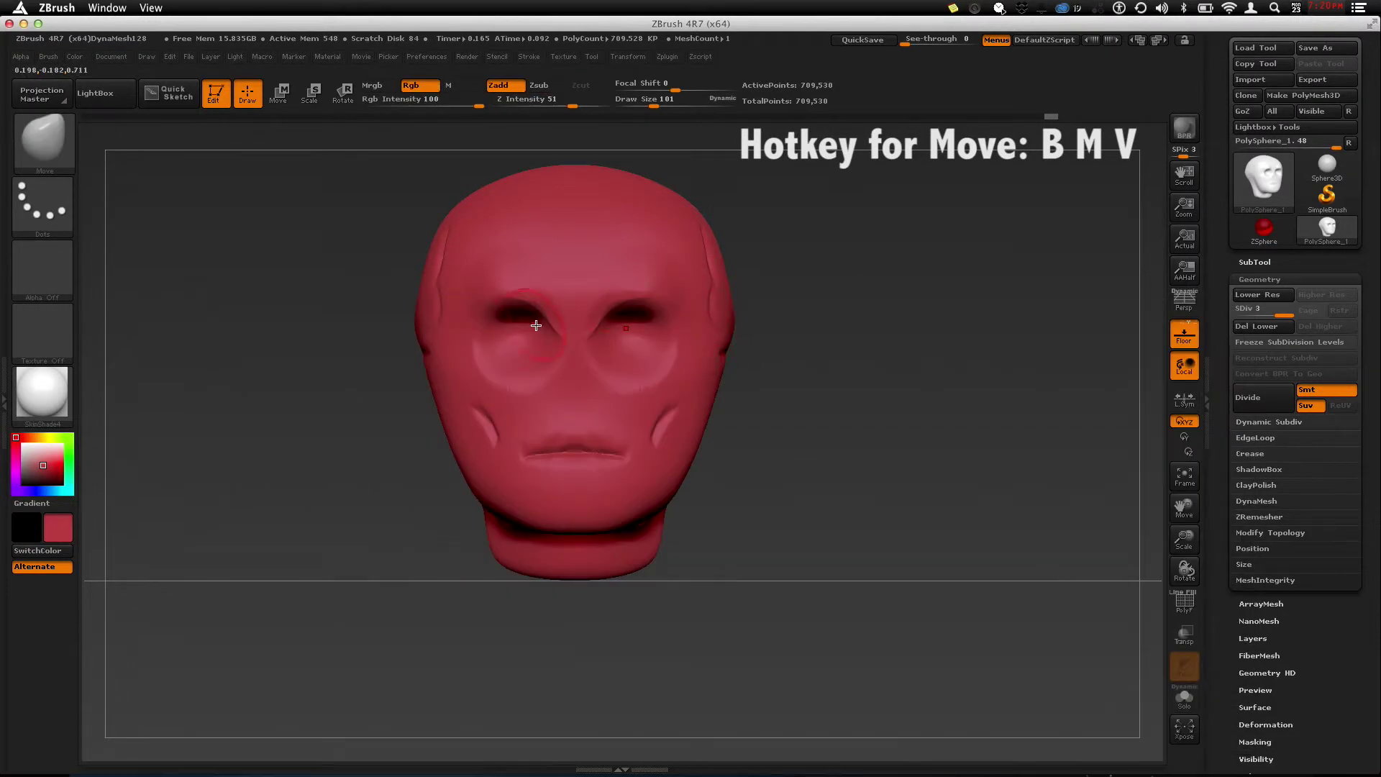
{"action": "left_click_drag", "start_coordinate": [863, 432], "coordinate": [686, 416], "text": "alt"}
{"action": "left_click_drag", "start_coordinate": [625, 361], "coordinate": [543, 310]}
{"action": "mouse_move", "coordinate": [802, 363]}
{"action": "left_mouse_down"}
{"action": "mouse_move", "coordinate": [866, 374]}
{"action": "mouse_move", "coordinate": [852, 371]}
{"action": "left_mouse_up"}
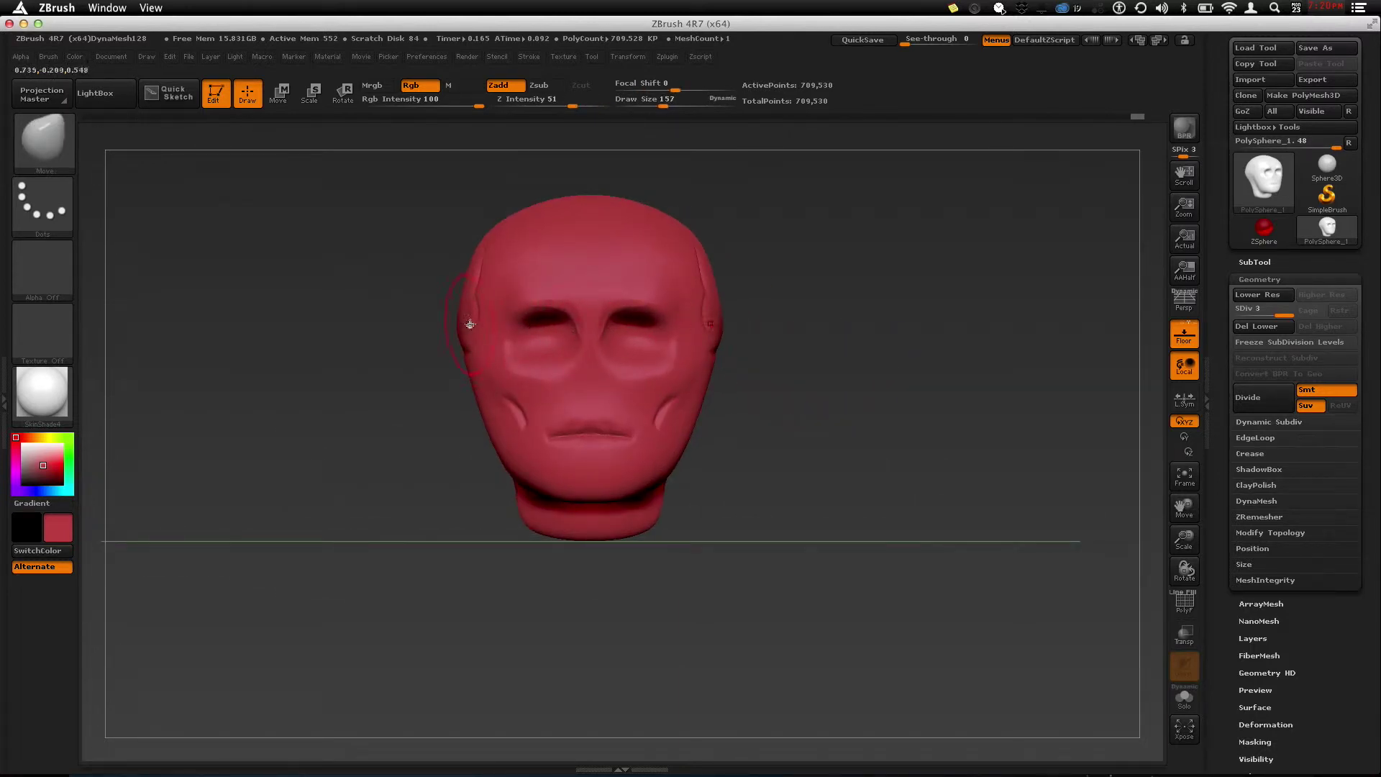
{"action": "left_click_drag", "start_coordinate": [463, 319], "coordinate": [465, 326]}
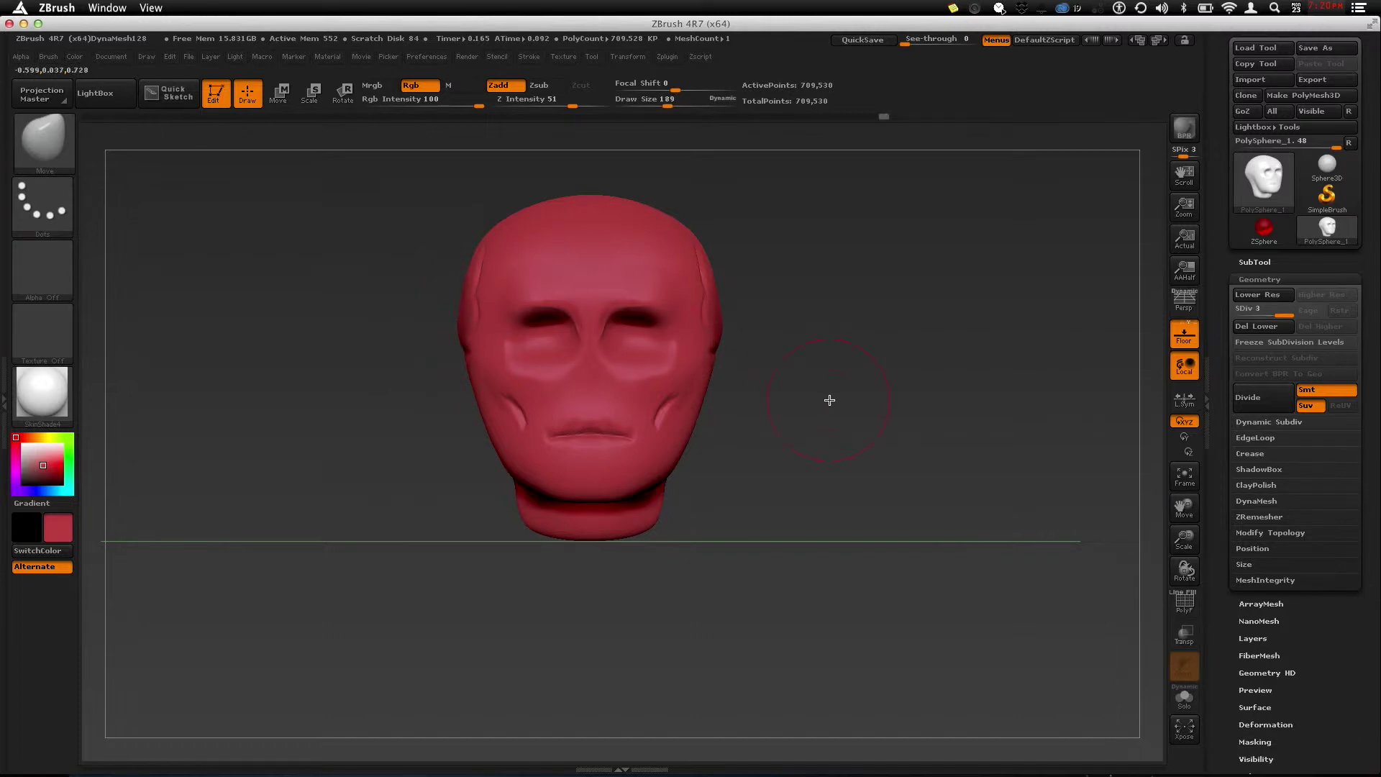
Step: Soften the carved grooves at the temple with the Smooth brush at draw size 189
{"action": "left_click_drag", "start_coordinate": [827, 398], "coordinate": [825, 346], "text": "alt"}
{"action": "left_click_drag", "start_coordinate": [606, 308], "coordinate": [626, 265], "text": "shift"}
{"action": "left_click_drag", "start_coordinate": [712, 345], "coordinate": [795, 345]}
{"action": "left_click_drag", "start_coordinate": [535, 327], "coordinate": [401, 337], "text": "shift"}
{"action": "key", "text": "shift"}
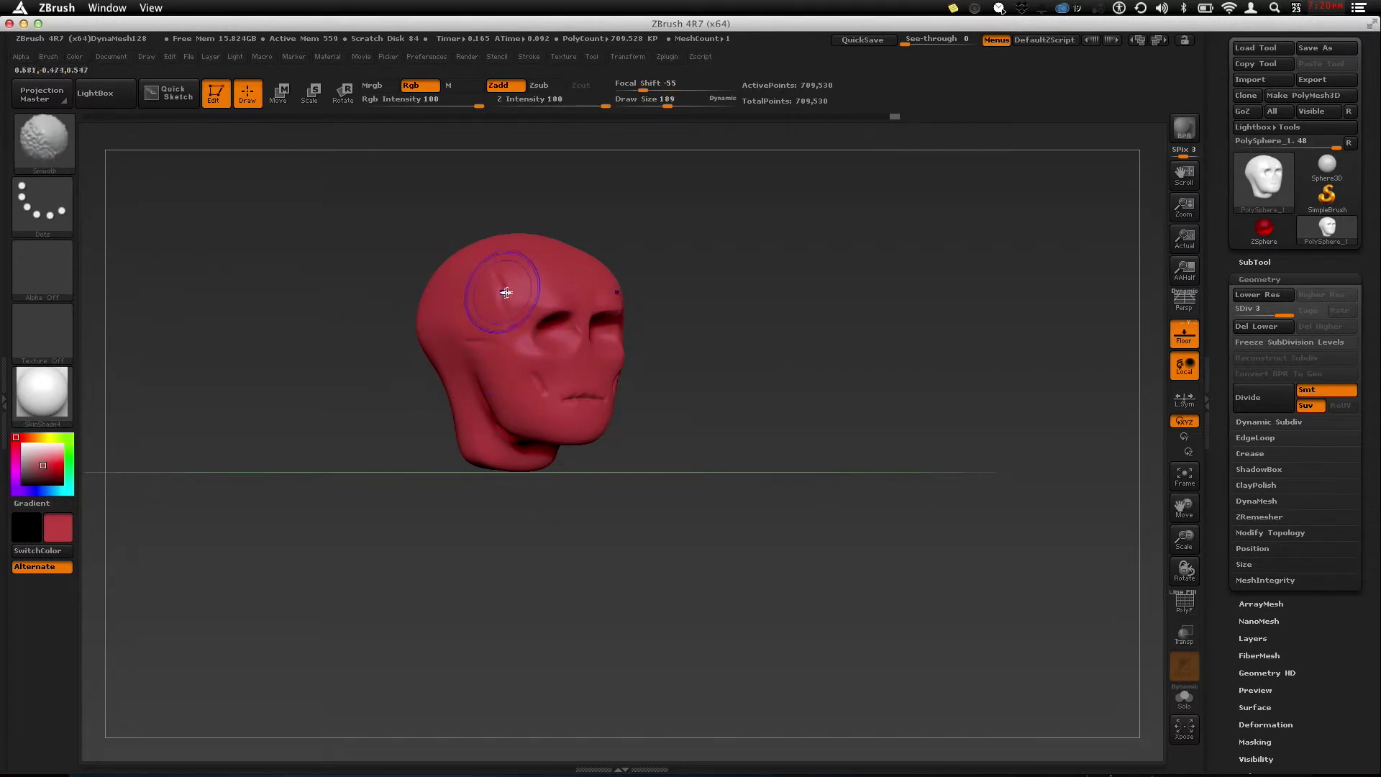
{"action": "left_click_drag", "start_coordinate": [498, 277], "coordinate": [481, 310], "text": "shift"}
Step: Lower the head's subdivision level to 1 and face it from the front
{"action": "left_click_drag", "start_coordinate": [681, 320], "coordinate": [681, 388], "text": "alt"}
{"action": "left_click_drag", "start_coordinate": [1285, 314], "coordinate": [1242, 323]}
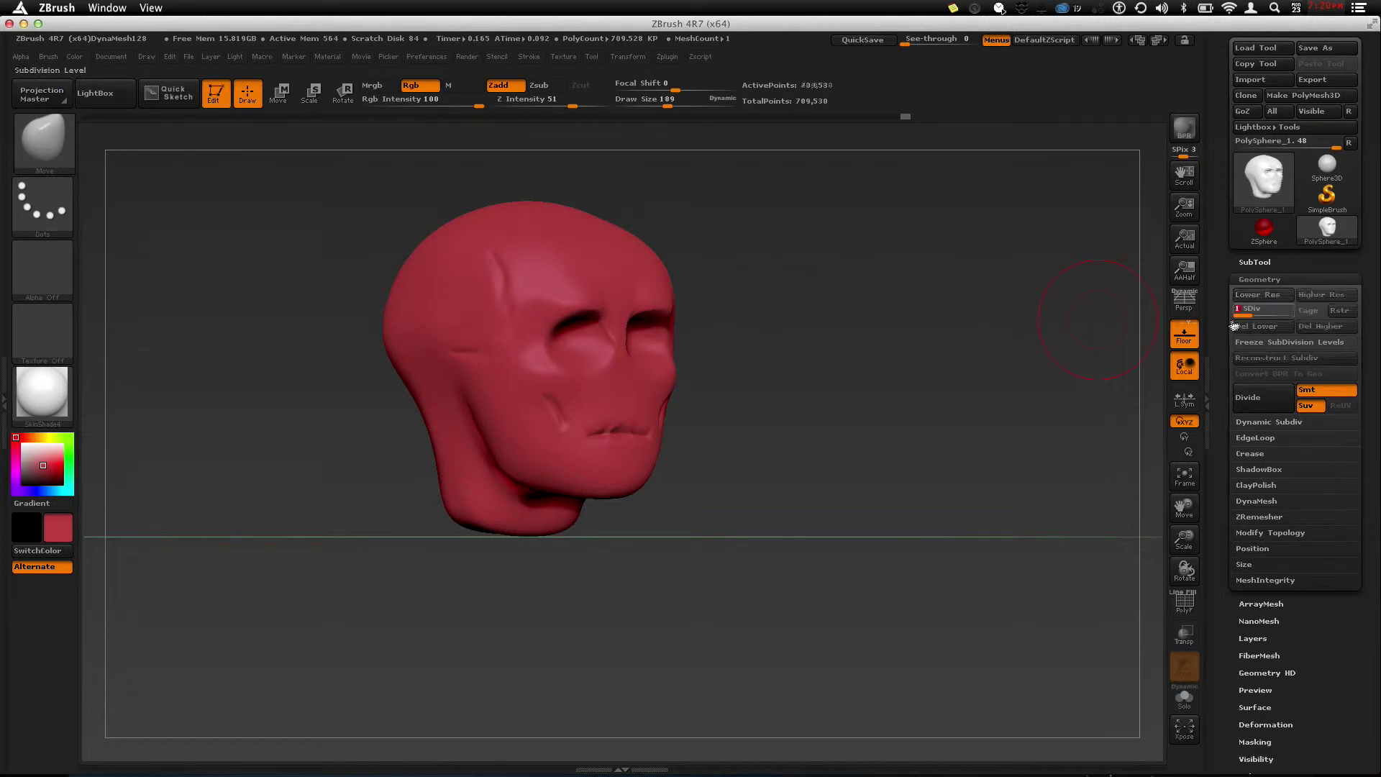
{"action": "left_click_drag", "start_coordinate": [971, 364], "coordinate": [882, 364]}
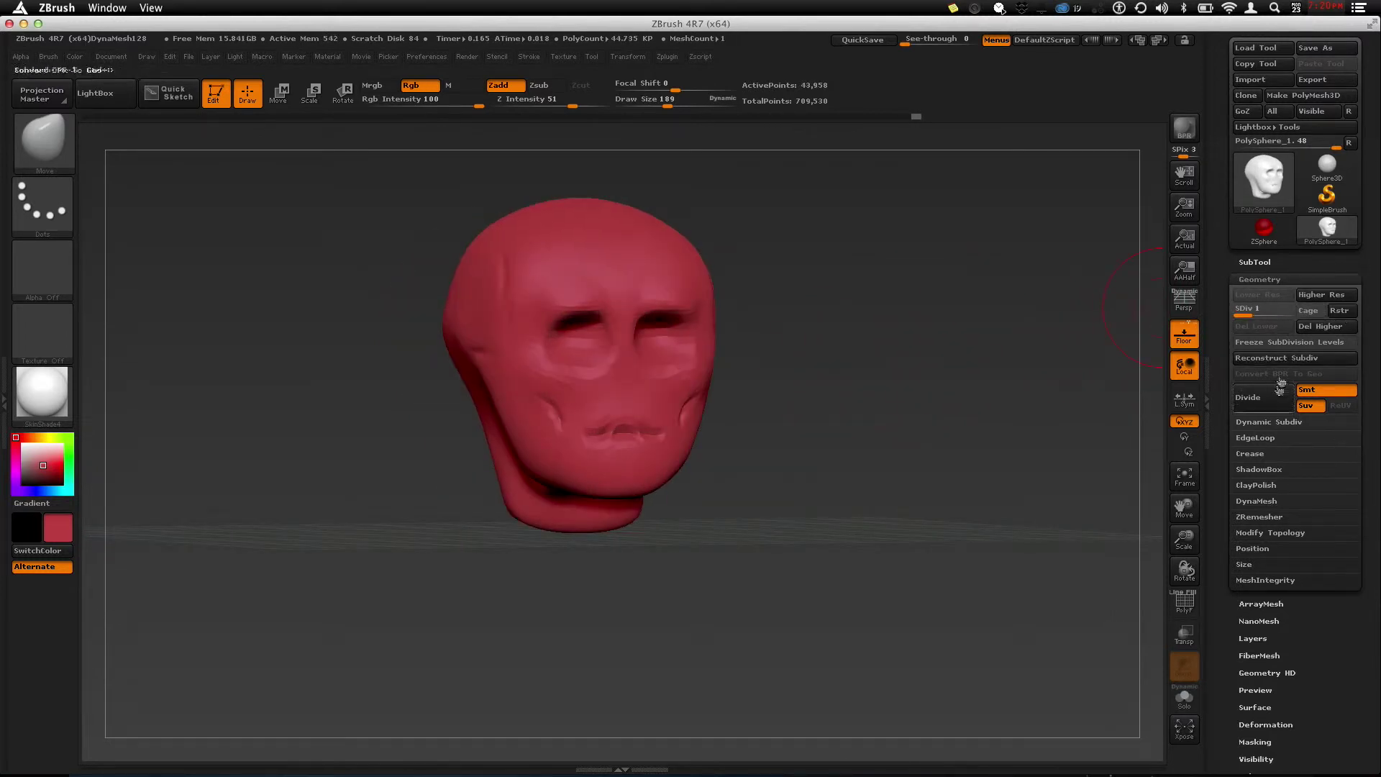
{"action": "left_click_drag", "start_coordinate": [884, 333], "coordinate": [820, 357]}
{"action": "mouse_move", "coordinate": [736, 385]}
{"action": "left_mouse_down", "text": "shift"}
{"action": "mouse_move", "coordinate": [617, 308]}
{"action": "mouse_move", "coordinate": [786, 372]}
{"action": "left_mouse_up", "text": "shift"}
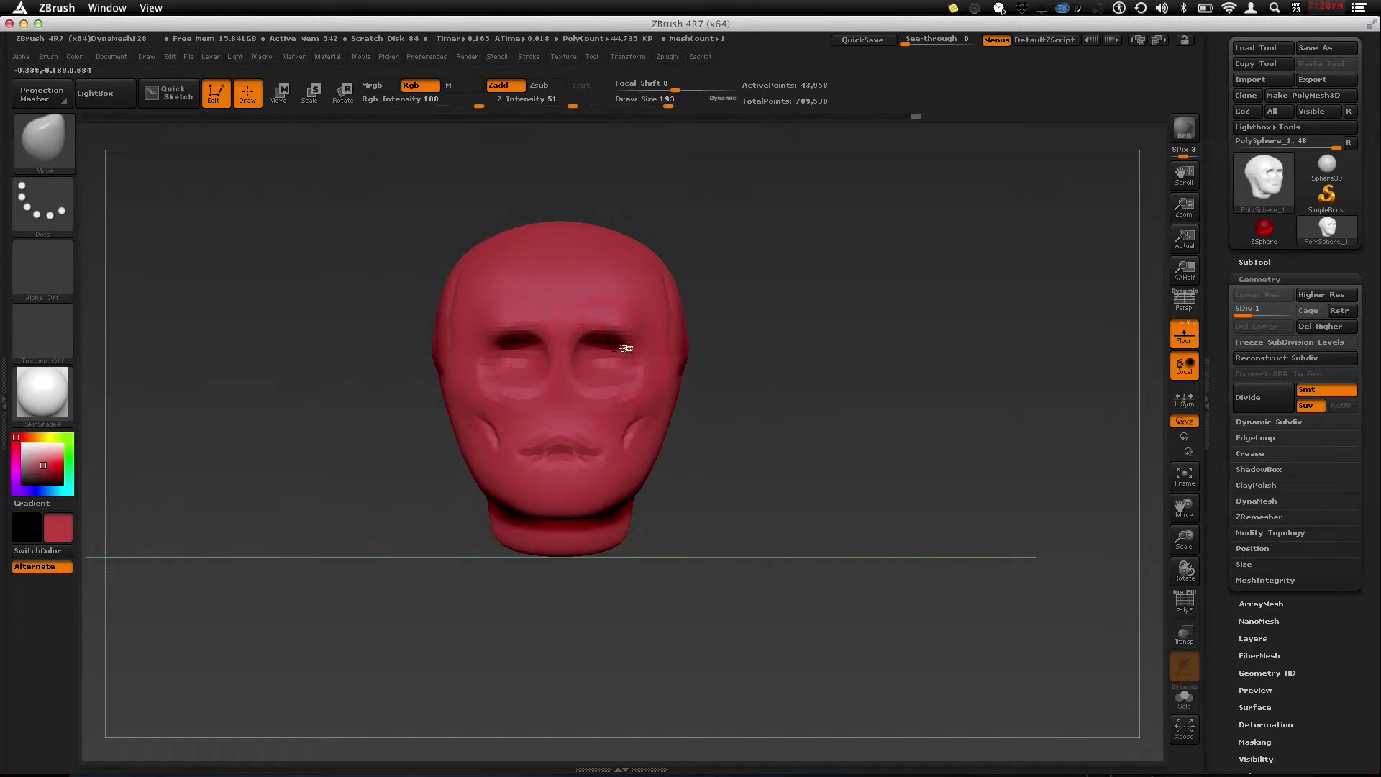
Step: Smooth away the temple grooves at the lowest subdivision level and adjust the sides of the skull with the Move brush
{"action": "key", "text": "shift"}
{"action": "left_click_drag", "start_coordinate": [683, 324], "coordinate": [796, 373]}
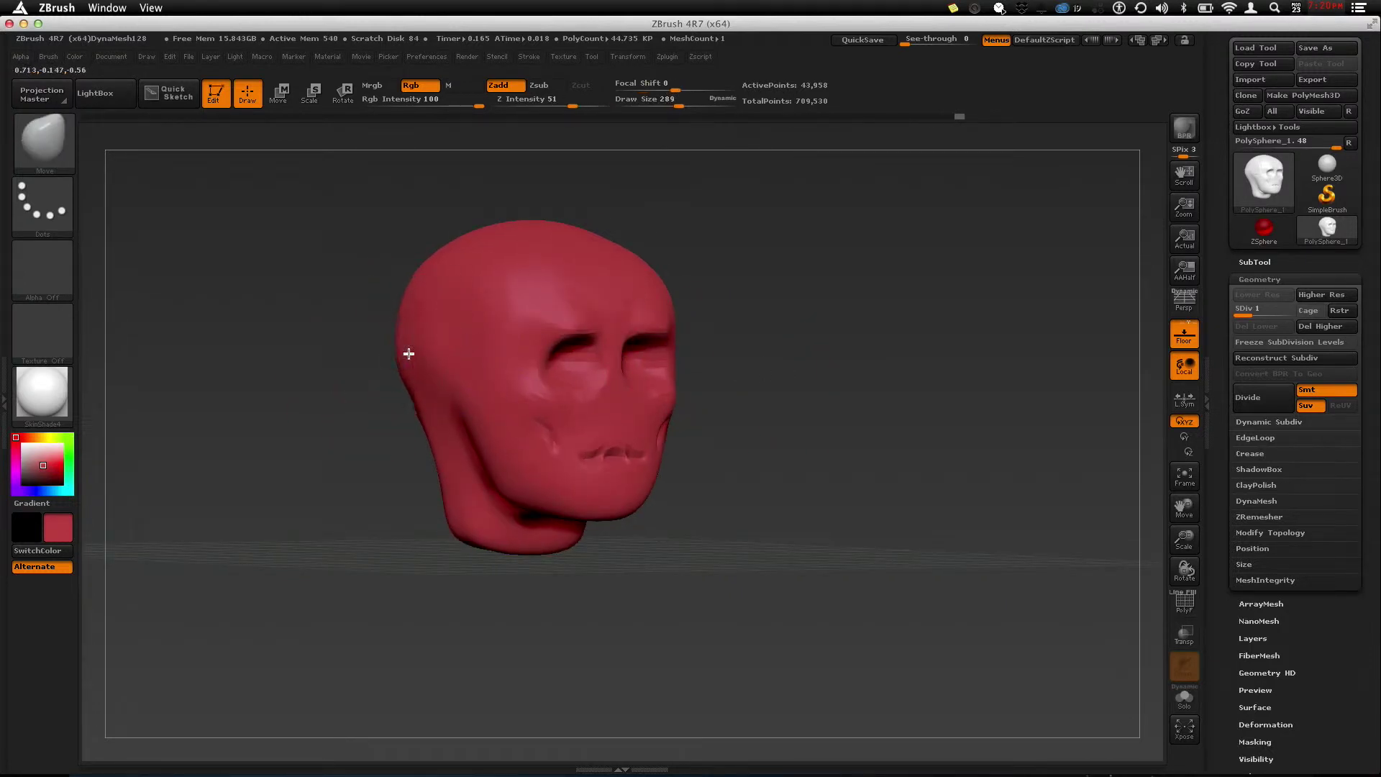
{"action": "mouse_move", "coordinate": [391, 342]}
{"action": "left_mouse_down", "text": "shift"}
{"action": "mouse_move", "coordinate": [385, 326]}
{"action": "mouse_move", "coordinate": [363, 339]}
{"action": "left_mouse_up", "text": "shift"}
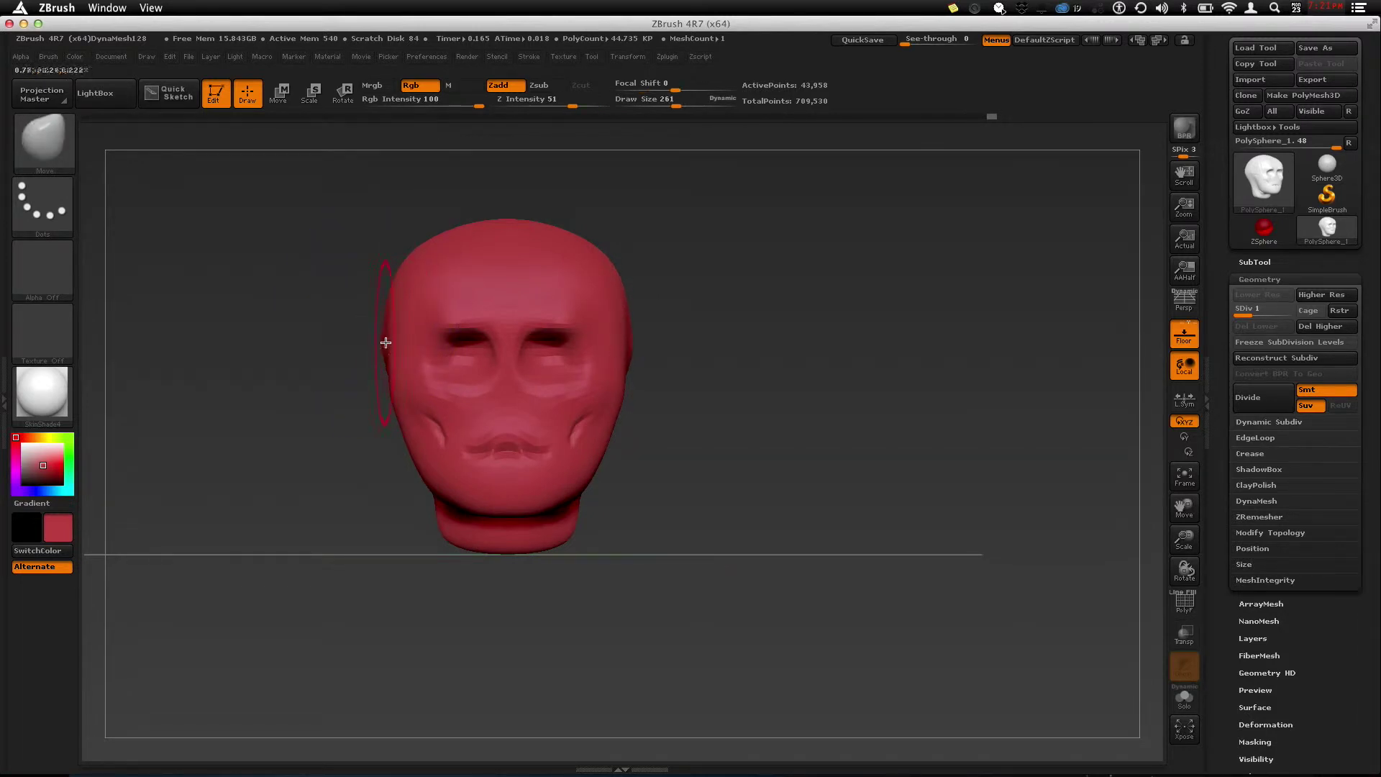
{"action": "key", "text": "shift"}
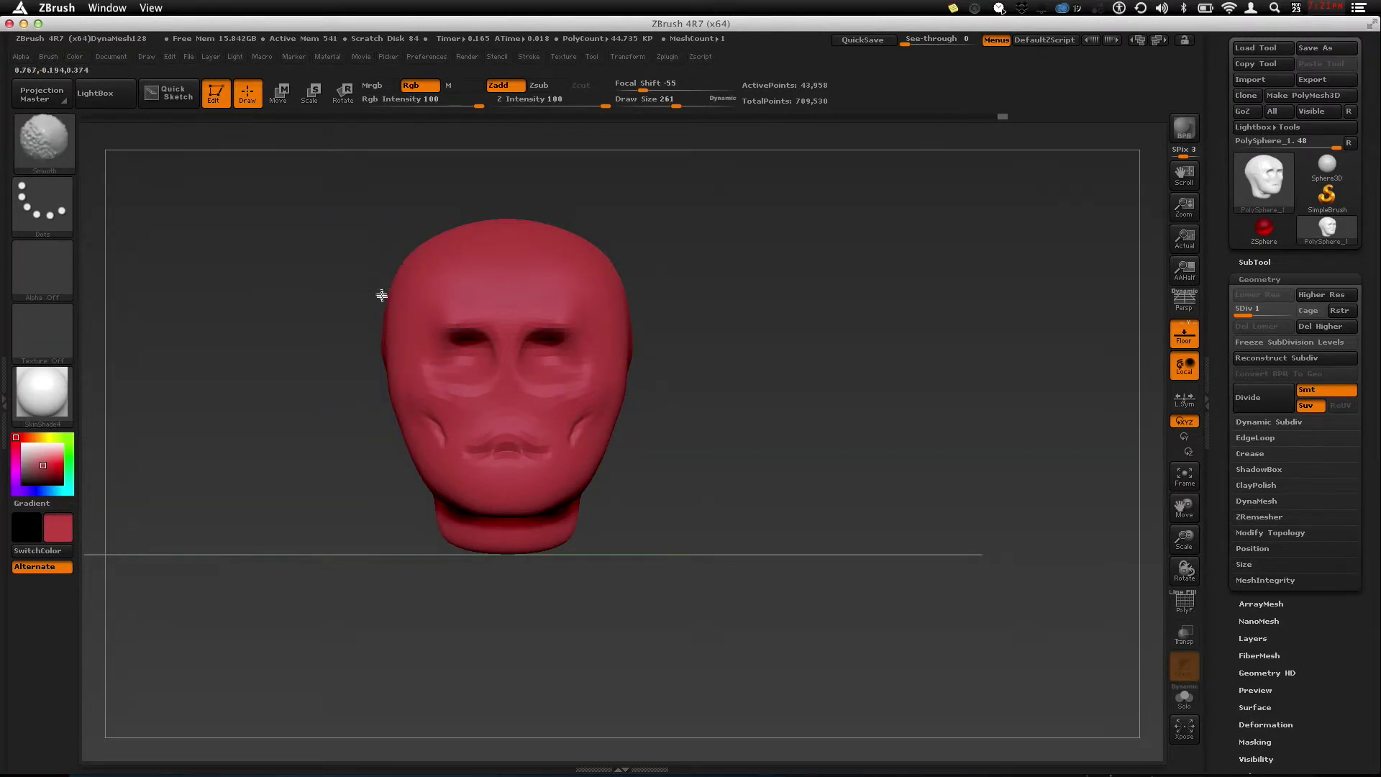
{"action": "left_click_drag", "start_coordinate": [680, 357], "coordinate": [747, 392]}
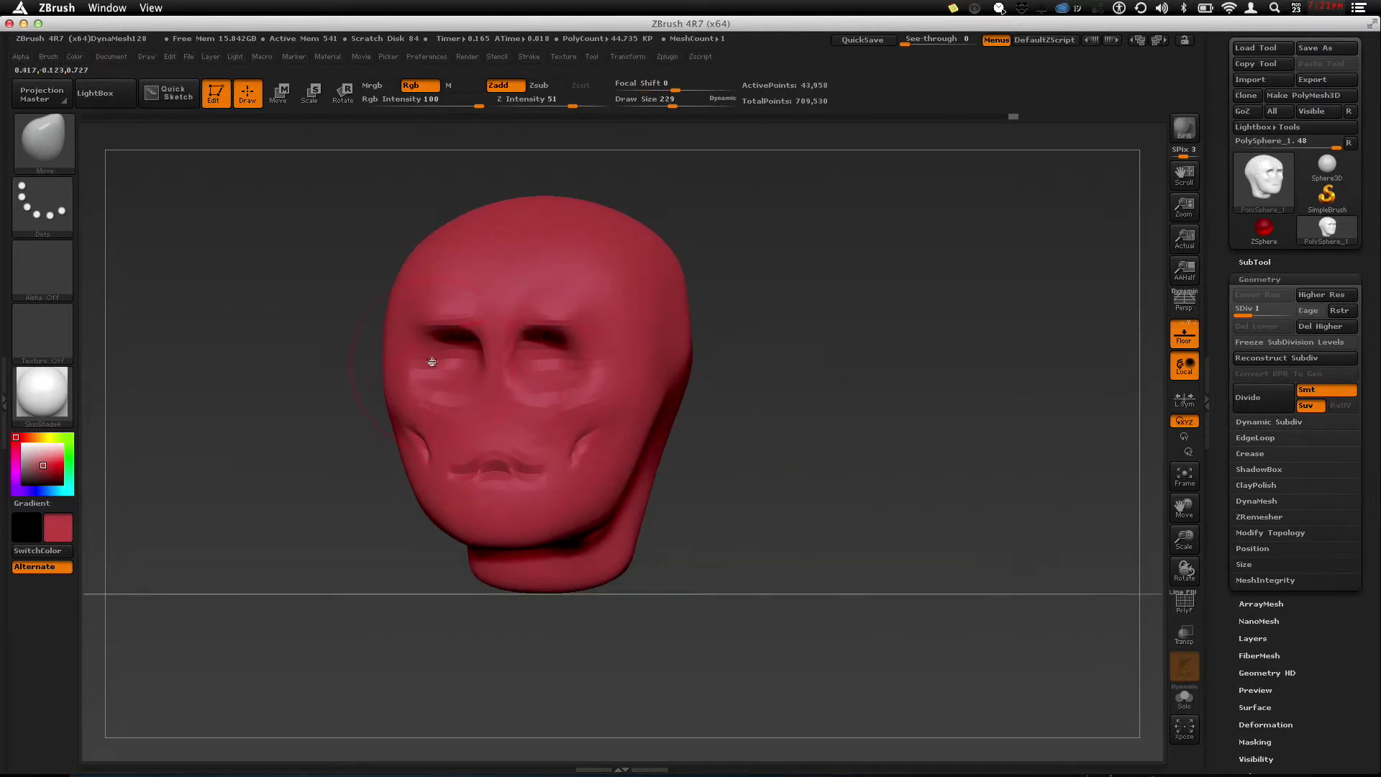
{"action": "mouse_move", "coordinate": [800, 434]}
{"action": "left_mouse_down", "text": "alt"}
{"action": "mouse_move", "coordinate": [737, 379]}
{"action": "mouse_move", "coordinate": [676, 366]}
{"action": "left_mouse_up", "text": "alt"}
{"action": "key", "text": "shift"}
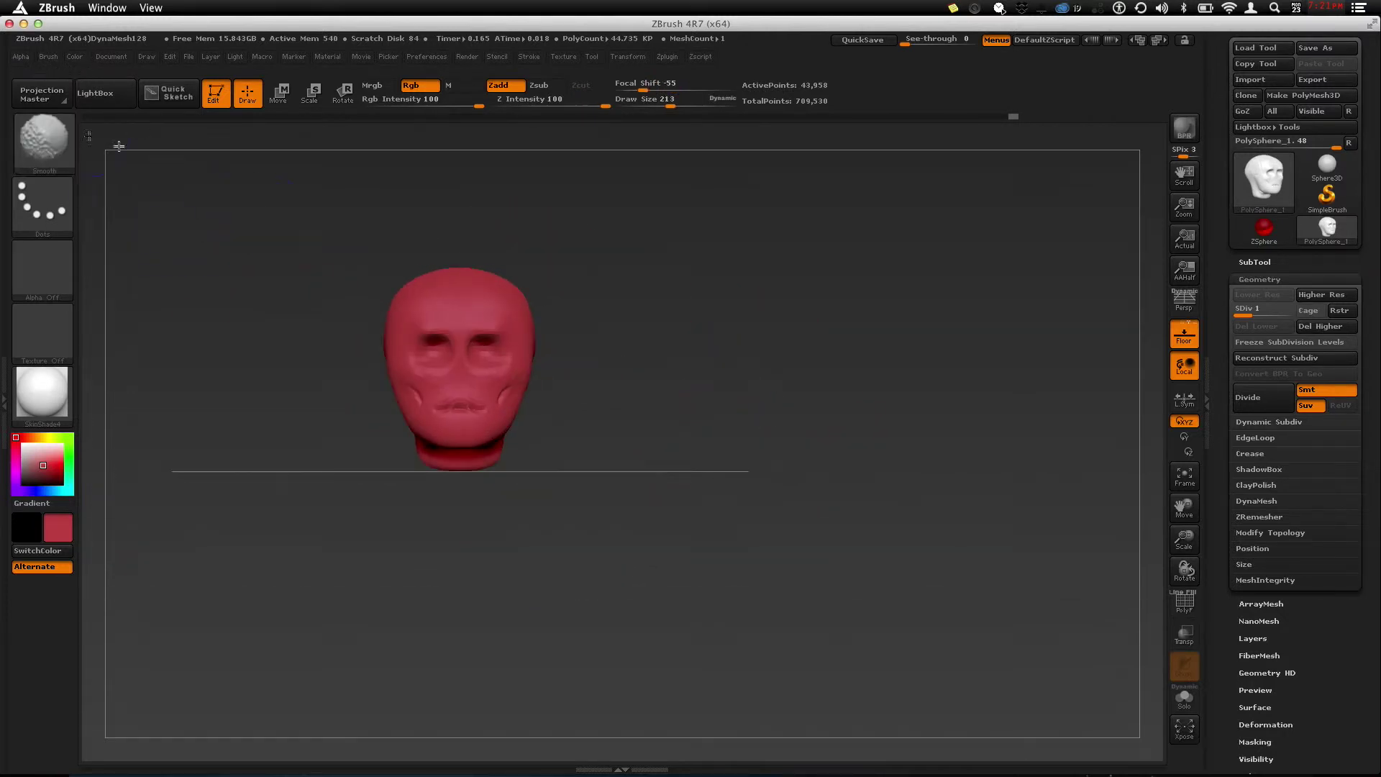
{"action": "left_click_drag", "start_coordinate": [617, 304], "coordinate": [585, 348], "text": "alt"}
{"action": "key", "text": "shift"}
{"action": "key", "text": "shift"}
{"action": "left_click_drag", "start_coordinate": [613, 423], "coordinate": [647, 420], "text": "alt"}
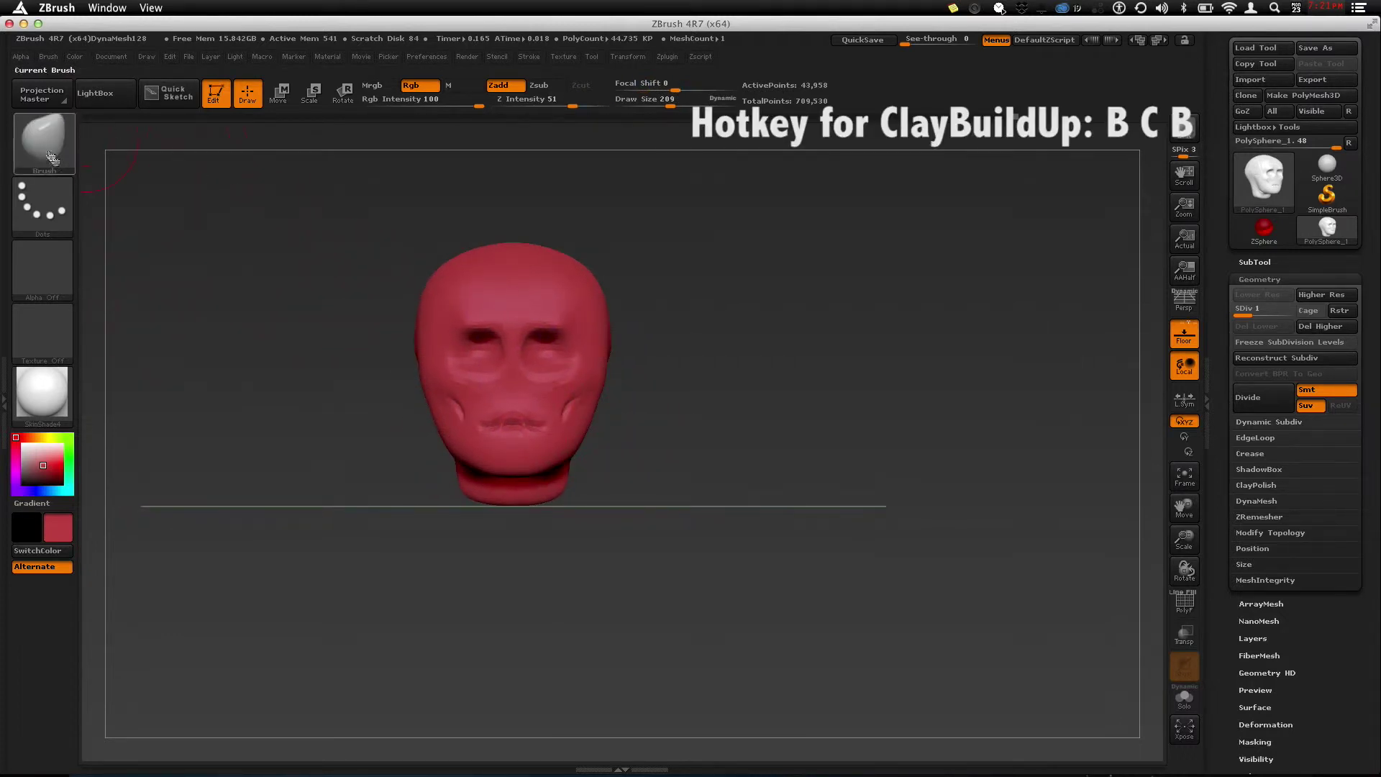
Step: Select the ClayBuildup brush and reduce its draw size to about 125
{"action": "key", "text": "b"}
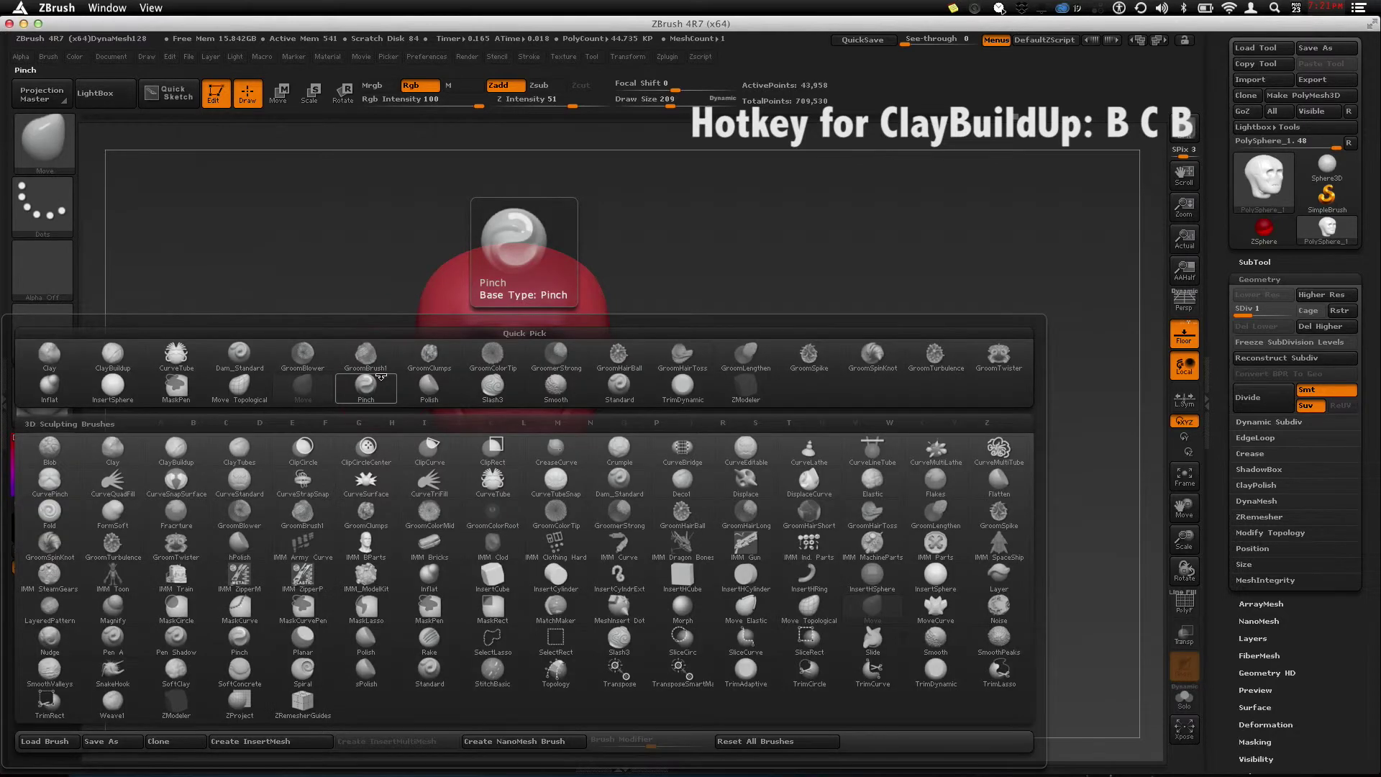
{"action": "key", "text": "c"}
{"action": "key", "text": "b"}
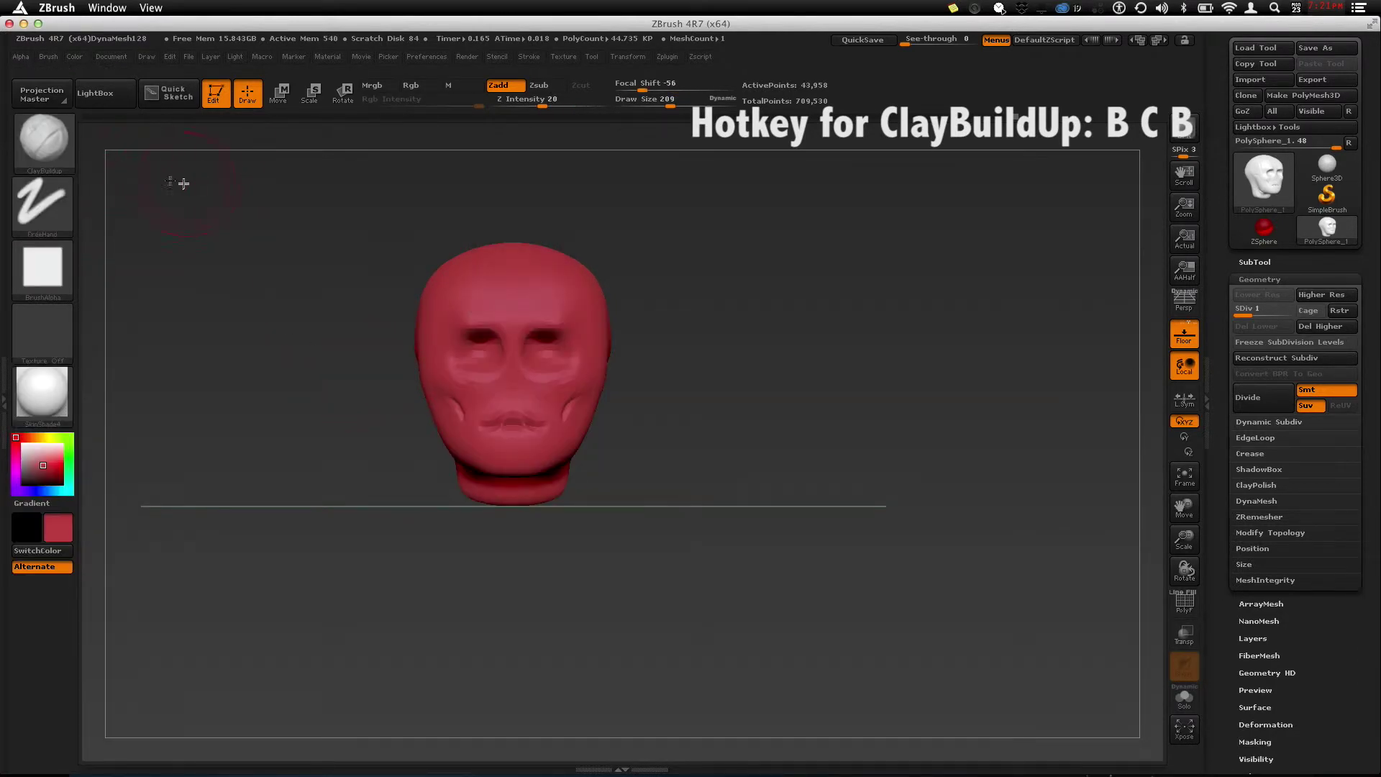
{"action": "left_click_drag", "start_coordinate": [745, 299], "coordinate": [729, 310]}
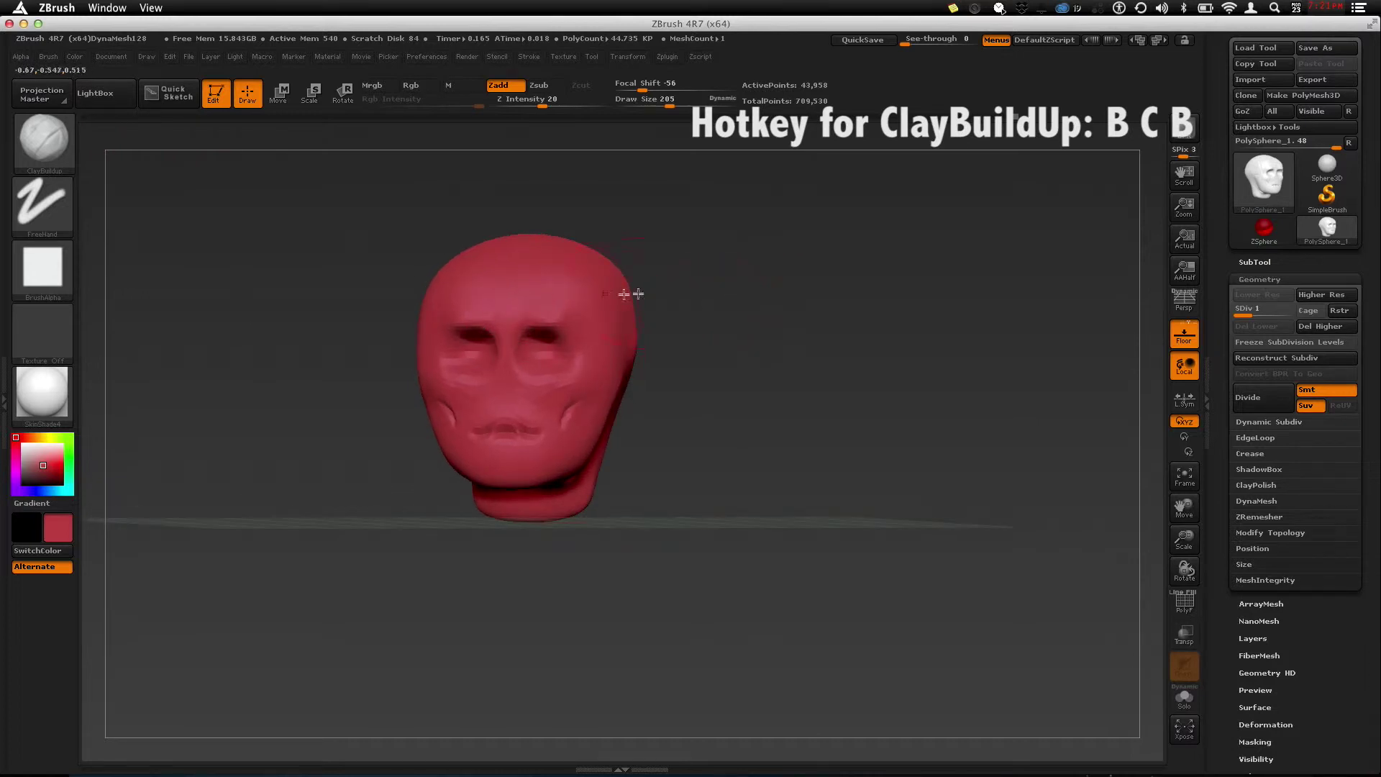
{"action": "left_click_drag", "start_coordinate": [681, 364], "coordinate": [717, 358]}
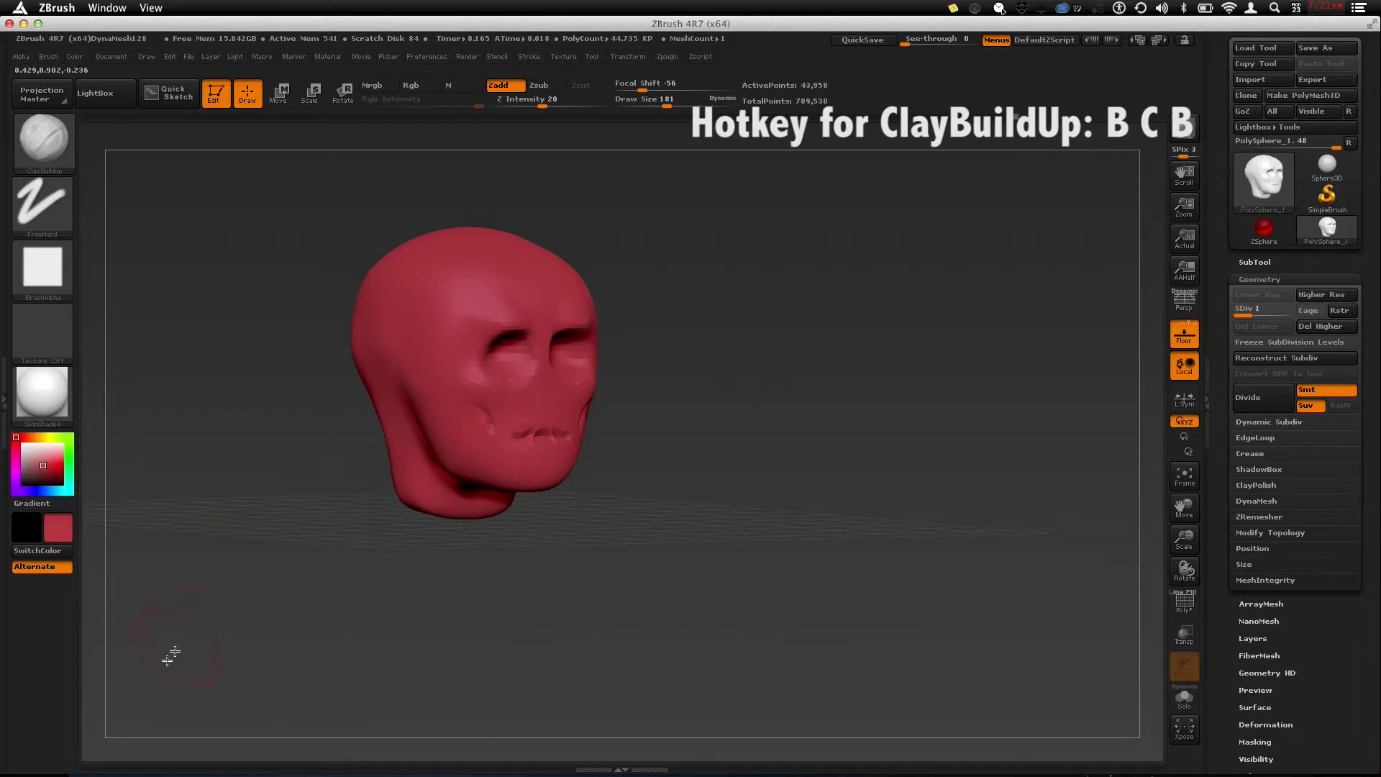
{"action": "left_click_drag", "start_coordinate": [1308, 601], "coordinate": [1233, 491]}
{"action": "left_click_drag", "start_coordinate": [801, 403], "coordinate": [764, 416], "text": "alt"}
{"action": "left_click_drag", "start_coordinate": [851, 442], "coordinate": [817, 403], "text": "alt"}
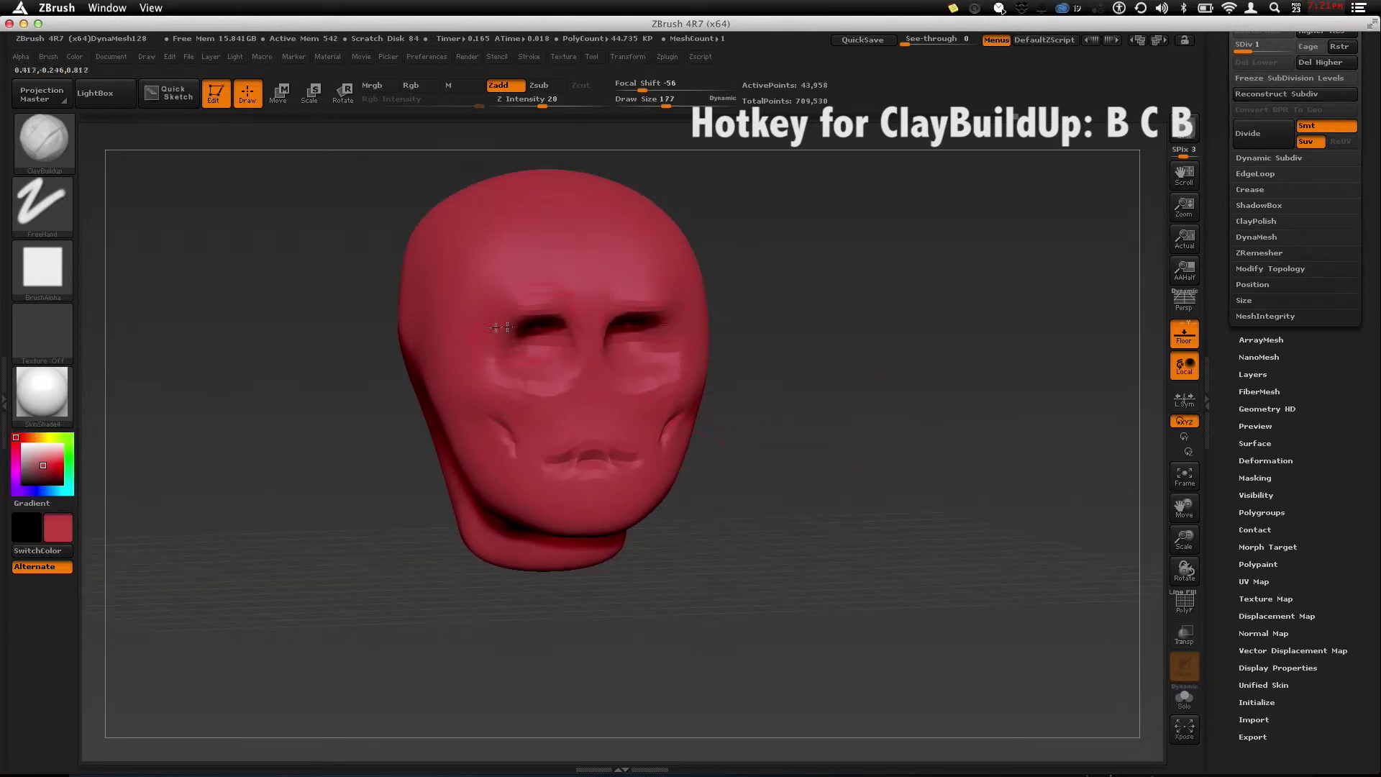
{"action": "key", "text": "bracketleft"}
{"action": "key", "text": "bracketleft"}
{"action": "mouse_move", "coordinate": [850, 431]}
{"action": "left_mouse_down", "text": "alt"}
{"action": "mouse_move", "coordinate": [774, 392]}
{"action": "mouse_move", "coordinate": [774, 421]}
{"action": "mouse_move", "coordinate": [786, 379]}
{"action": "mouse_move", "coordinate": [848, 386]}
{"action": "mouse_move", "coordinate": [691, 353]}
{"action": "left_mouse_up", "text": "alt"}
Step: Build up the brow around the eye sockets and the planes of the forehead with the ClayBuildup brush
{"action": "left_click_drag", "start_coordinate": [456, 321], "coordinate": [474, 321]}
{"action": "mouse_move", "coordinate": [774, 385]}
{"action": "left_mouse_down"}
{"action": "mouse_move", "coordinate": [795, 290]}
{"action": "mouse_move", "coordinate": [732, 338]}
{"action": "mouse_move", "coordinate": [740, 318]}
{"action": "mouse_move", "coordinate": [801, 369]}
{"action": "mouse_move", "coordinate": [730, 345]}
{"action": "left_mouse_up"}
{"action": "left_click_drag", "start_coordinate": [426, 271], "coordinate": [434, 311]}
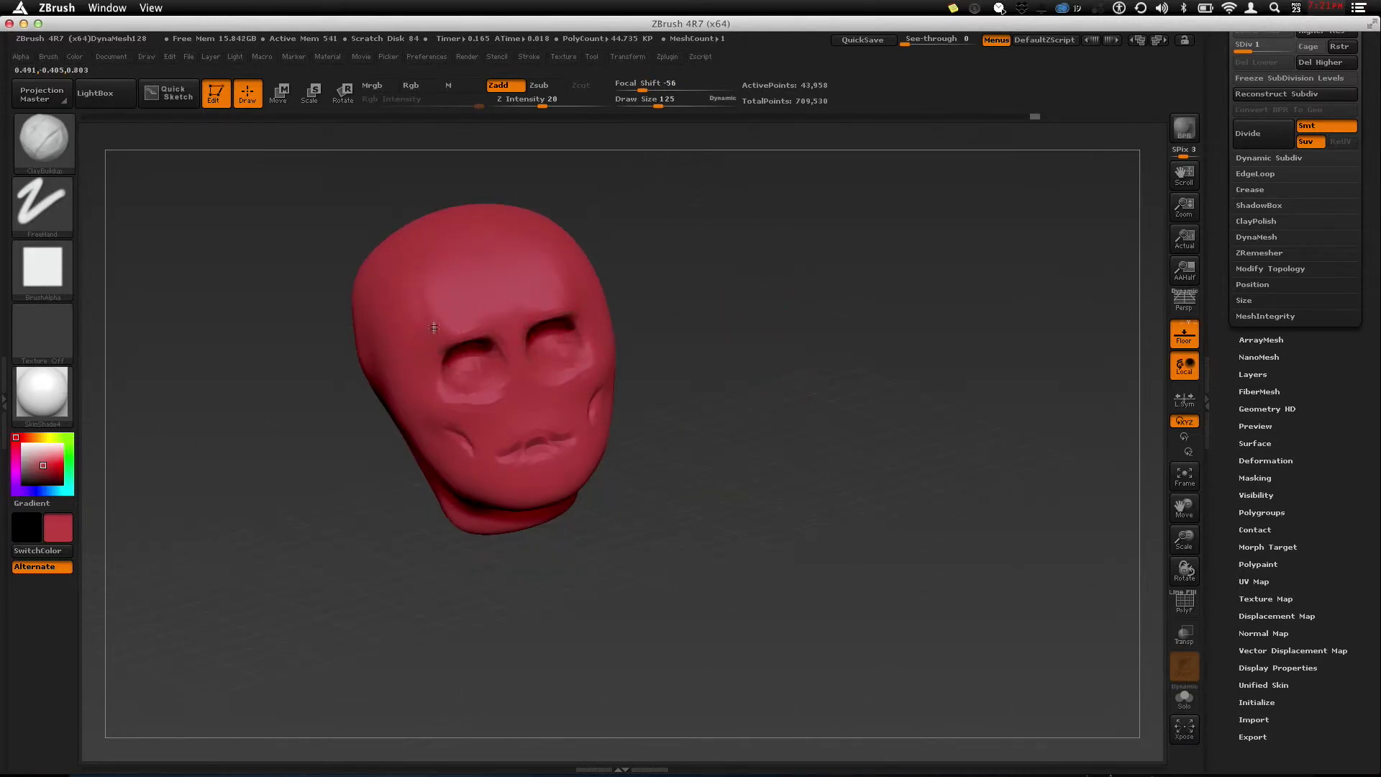
{"action": "left_click_drag", "start_coordinate": [651, 324], "coordinate": [724, 278]}
{"action": "mouse_move", "coordinate": [437, 287]}
{"action": "left_mouse_down"}
{"action": "mouse_move", "coordinate": [471, 274]}
{"action": "mouse_move", "coordinate": [503, 289]}
{"action": "mouse_move", "coordinate": [443, 314]}
{"action": "mouse_move", "coordinate": [501, 312]}
{"action": "left_mouse_up"}
{"action": "mouse_move", "coordinate": [655, 298]}
{"action": "left_mouse_down", "text": "shift"}
{"action": "mouse_move", "coordinate": [672, 324]}
{"action": "mouse_move", "coordinate": [421, 297]}
{"action": "mouse_move", "coordinate": [417, 322]}
{"action": "left_mouse_up", "text": "shift"}
Step: Reduce the ClayBuildup brush to draw size 93 and build up the outer rims of the eye sockets
{"action": "key", "text": "["}
{"action": "key", "text": "["}
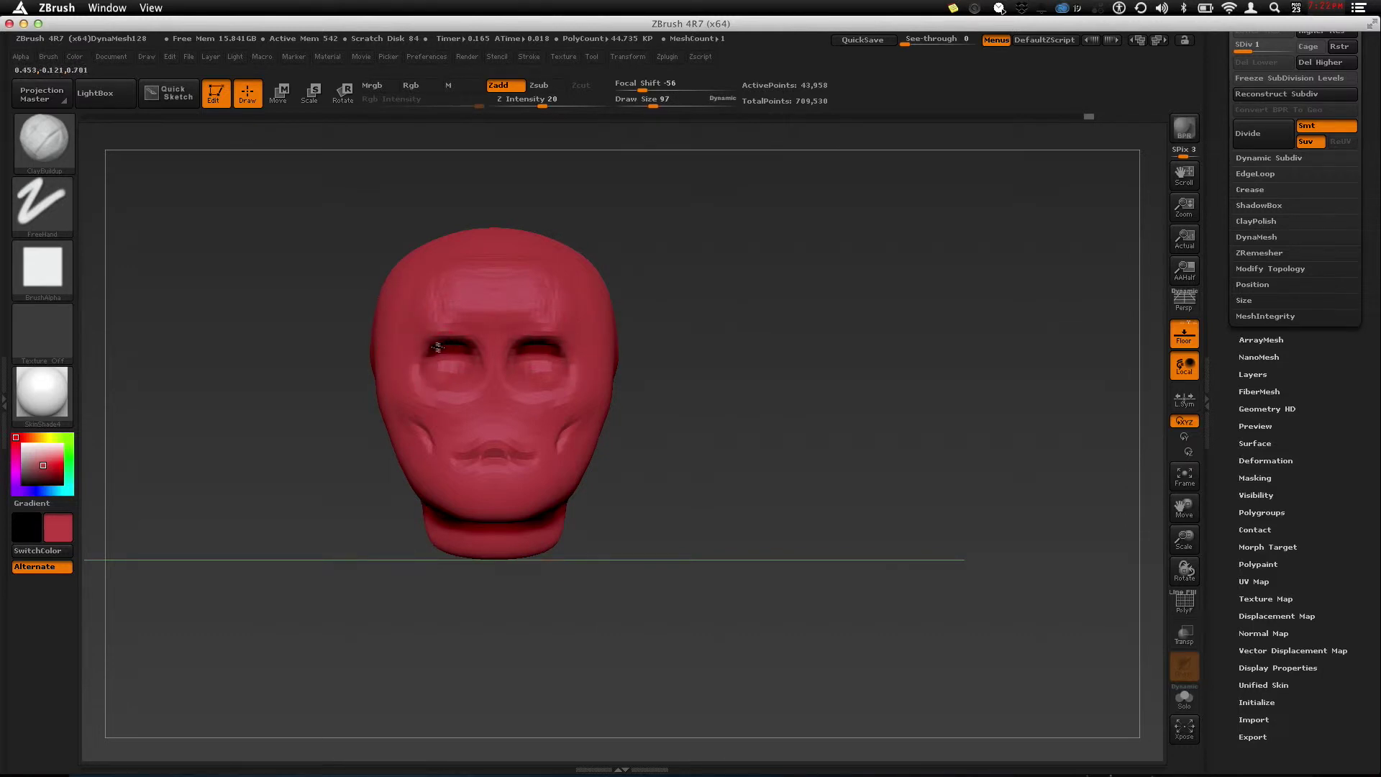
{"action": "left_click_drag", "start_coordinate": [712, 381], "coordinate": [594, 367]}
{"action": "key", "text": "["}
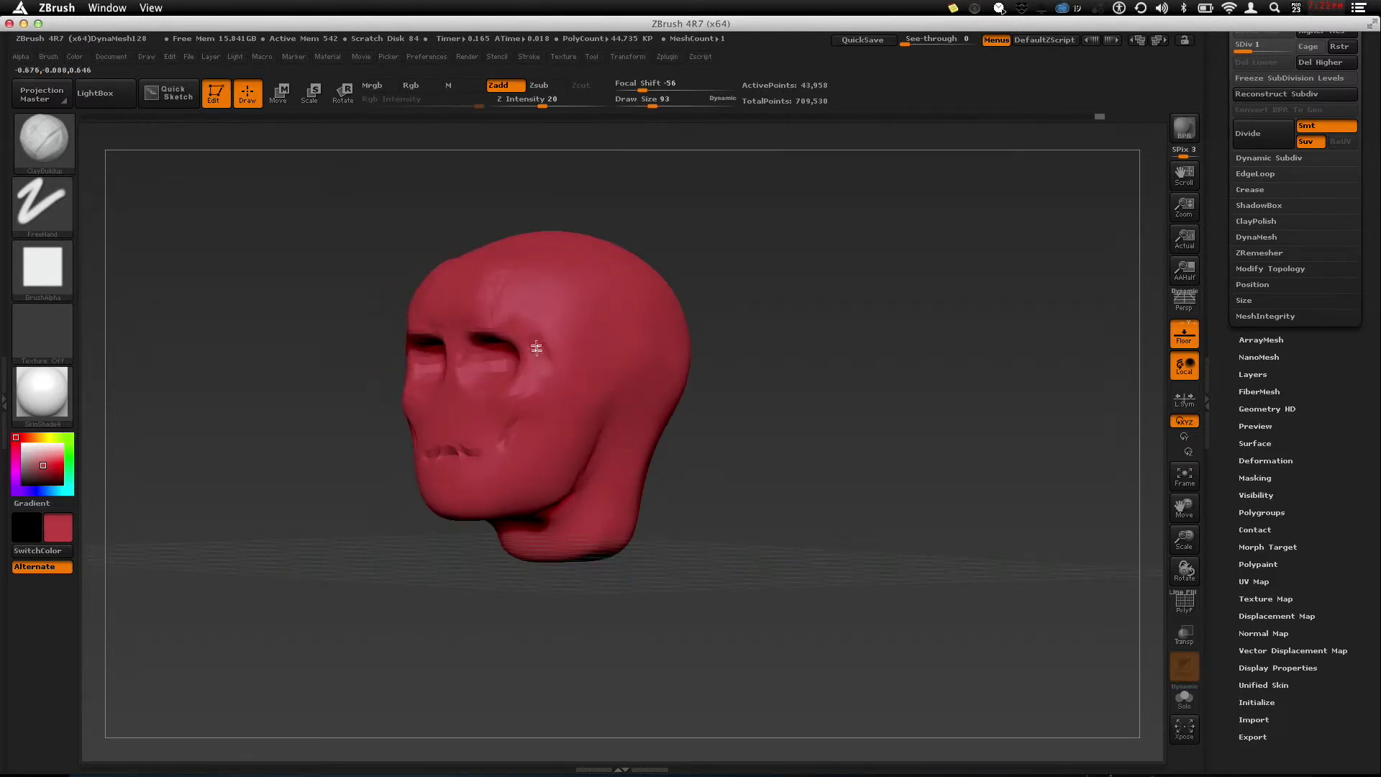
{"action": "mouse_move", "coordinate": [523, 317]}
{"action": "left_mouse_down"}
{"action": "mouse_move", "coordinate": [544, 349]}
{"action": "mouse_move", "coordinate": [524, 335]}
{"action": "mouse_move", "coordinate": [507, 360]}
{"action": "left_mouse_up"}
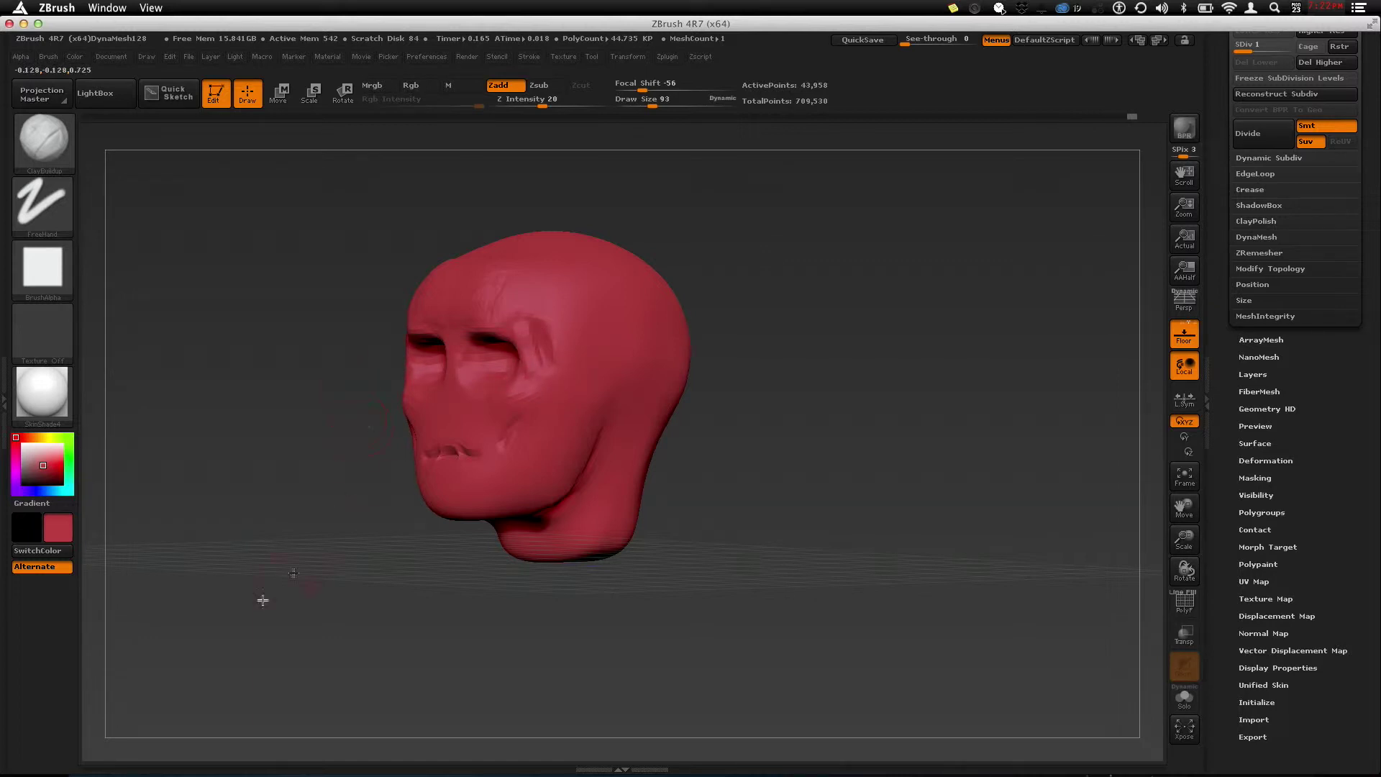
Step: Build up a nose down the centre of the face with the ClayBuildup brush at draw size 81
{"action": "left_click_drag", "start_coordinate": [289, 424], "coordinate": [361, 441], "text": "alt"}
{"action": "left_click_drag", "start_coordinate": [1301, 394], "coordinate": [1303, 417]}
{"action": "left_click_drag", "start_coordinate": [791, 446], "coordinate": [841, 389]}
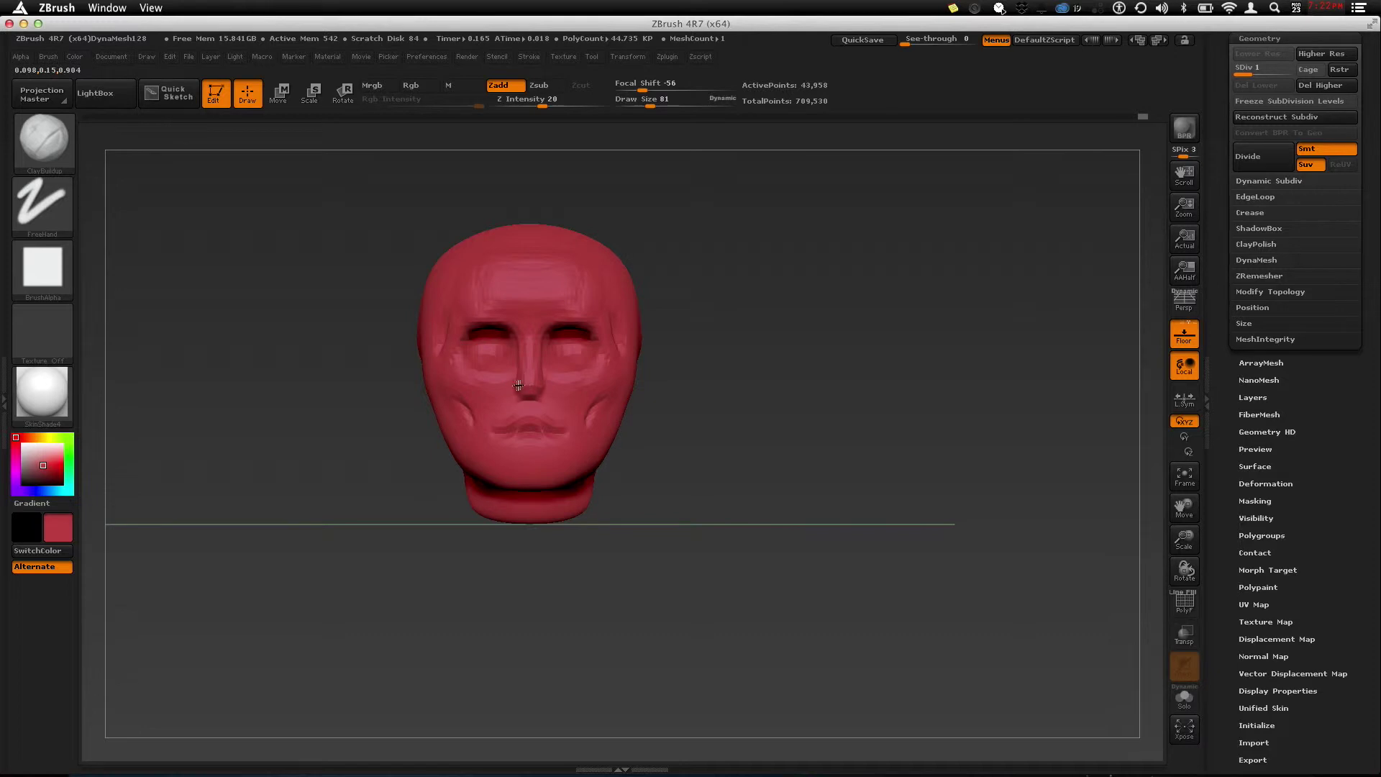
{"action": "left_click_drag", "start_coordinate": [805, 425], "coordinate": [658, 423]}
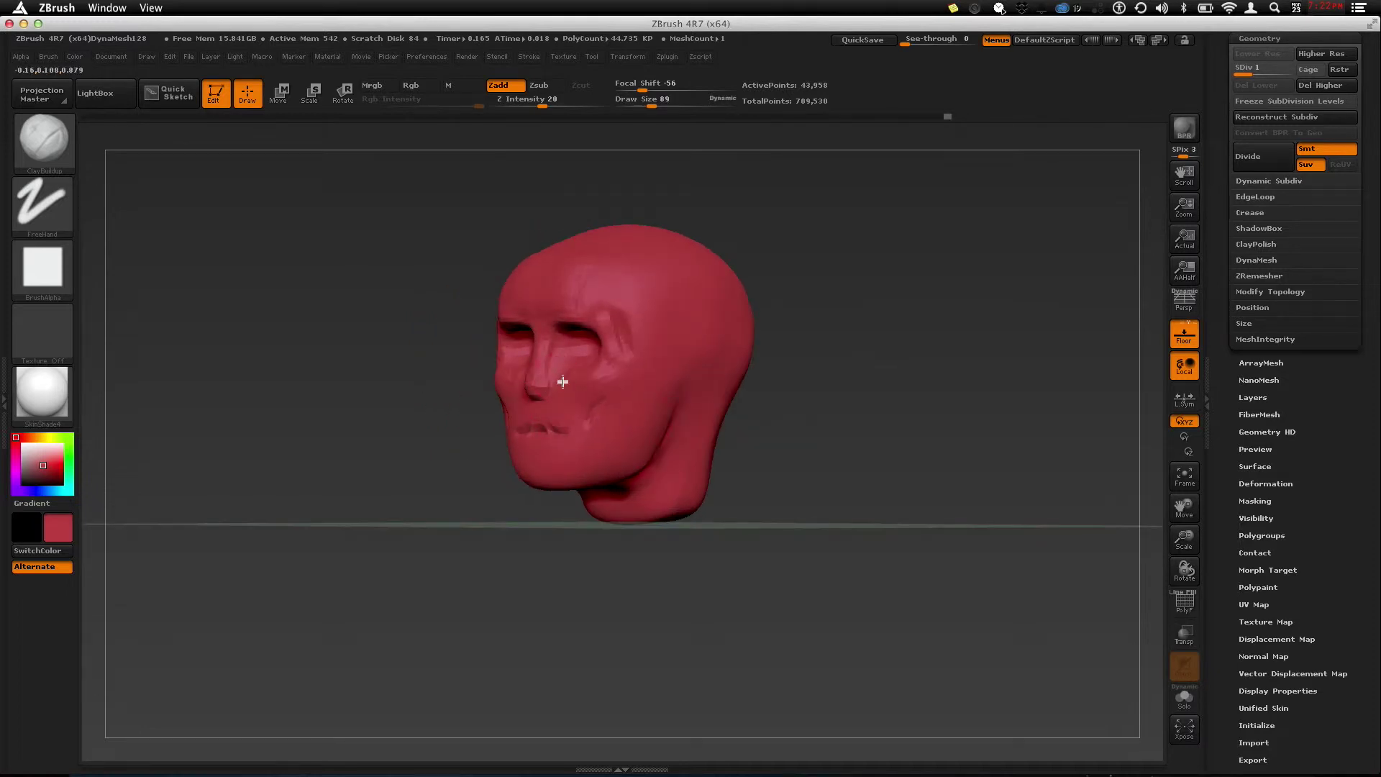
Step: Add volume to the cheekbones and lips with the ClayBuildup brush at draw size 89
{"action": "left_click_drag", "start_coordinate": [324, 423], "coordinate": [530, 428]}
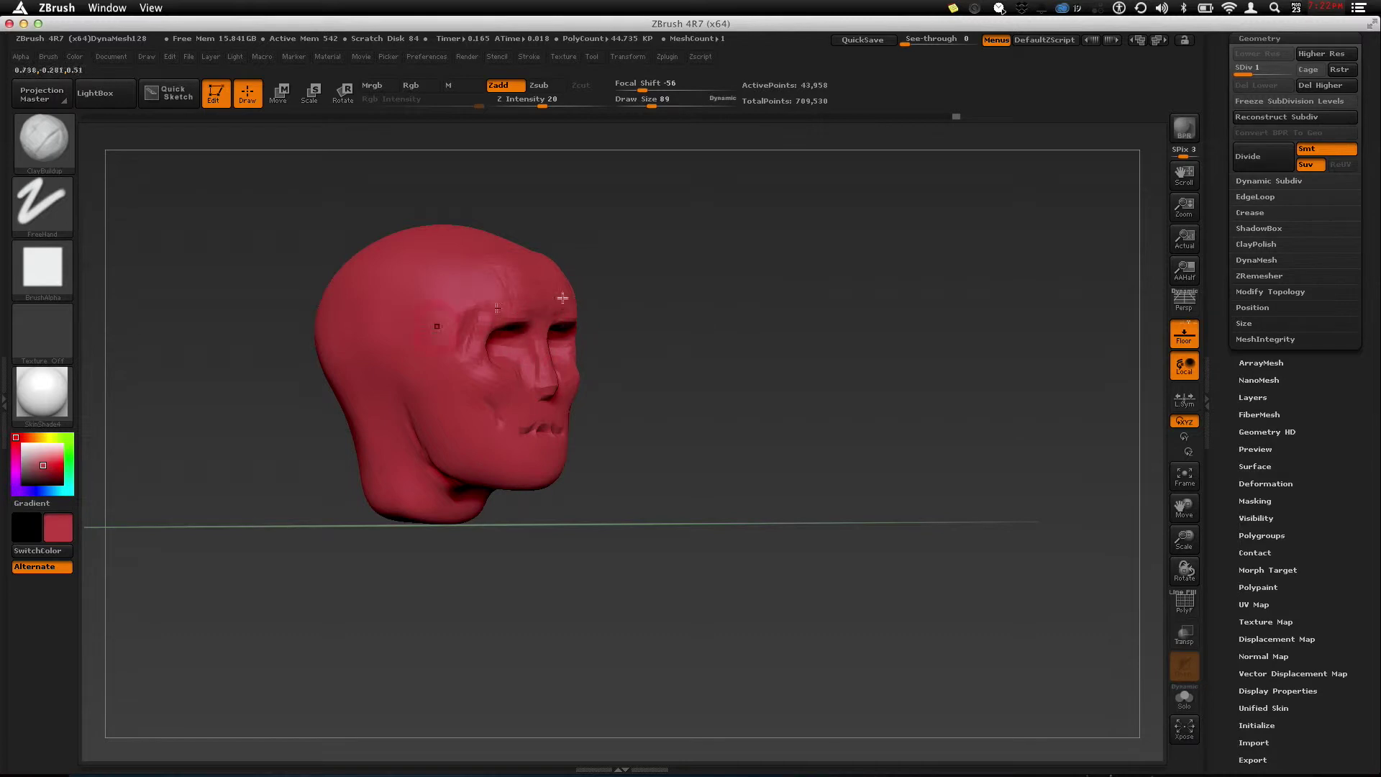
{"action": "left_click_drag", "start_coordinate": [668, 359], "coordinate": [590, 322]}
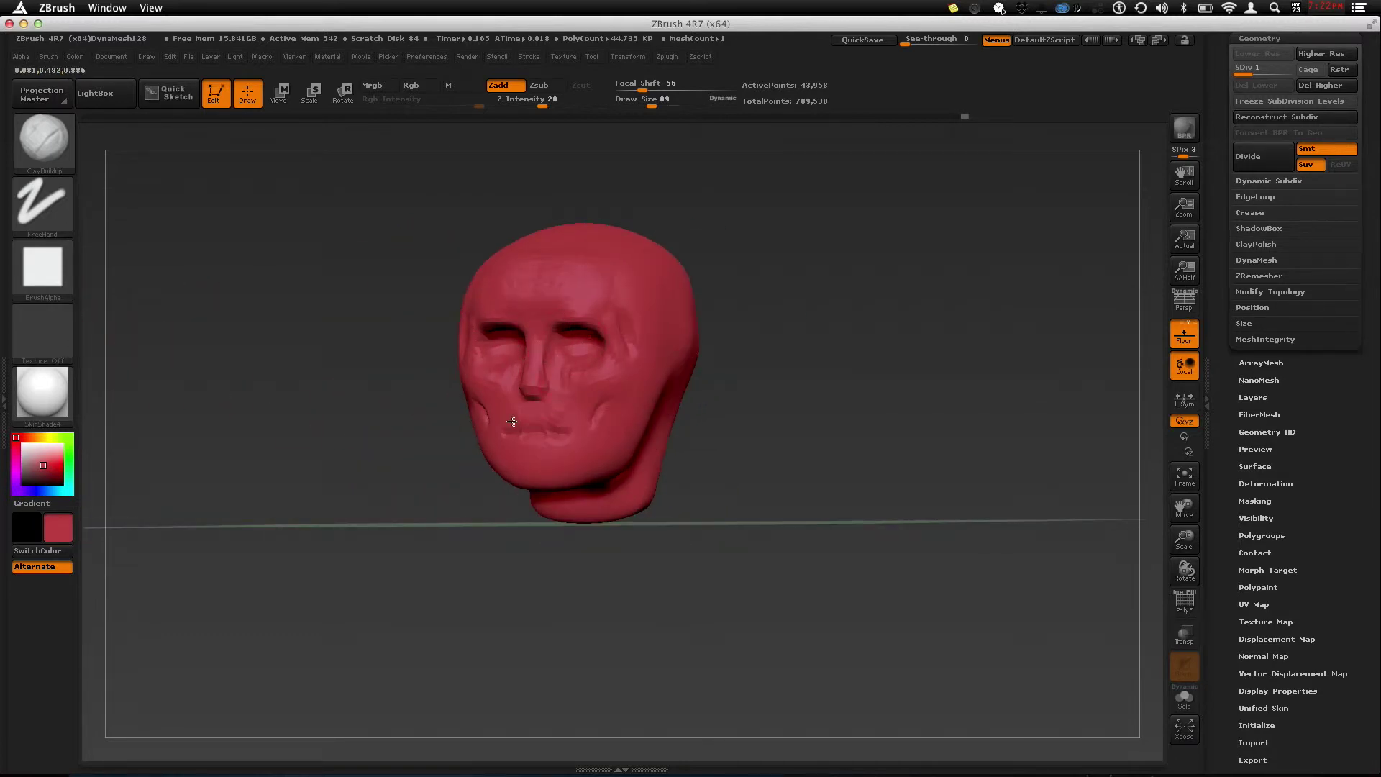
{"action": "mouse_move", "coordinate": [510, 418]}
{"action": "left_mouse_down"}
{"action": "mouse_move", "coordinate": [529, 409]}
{"action": "mouse_move", "coordinate": [527, 442]}
{"action": "left_mouse_up"}
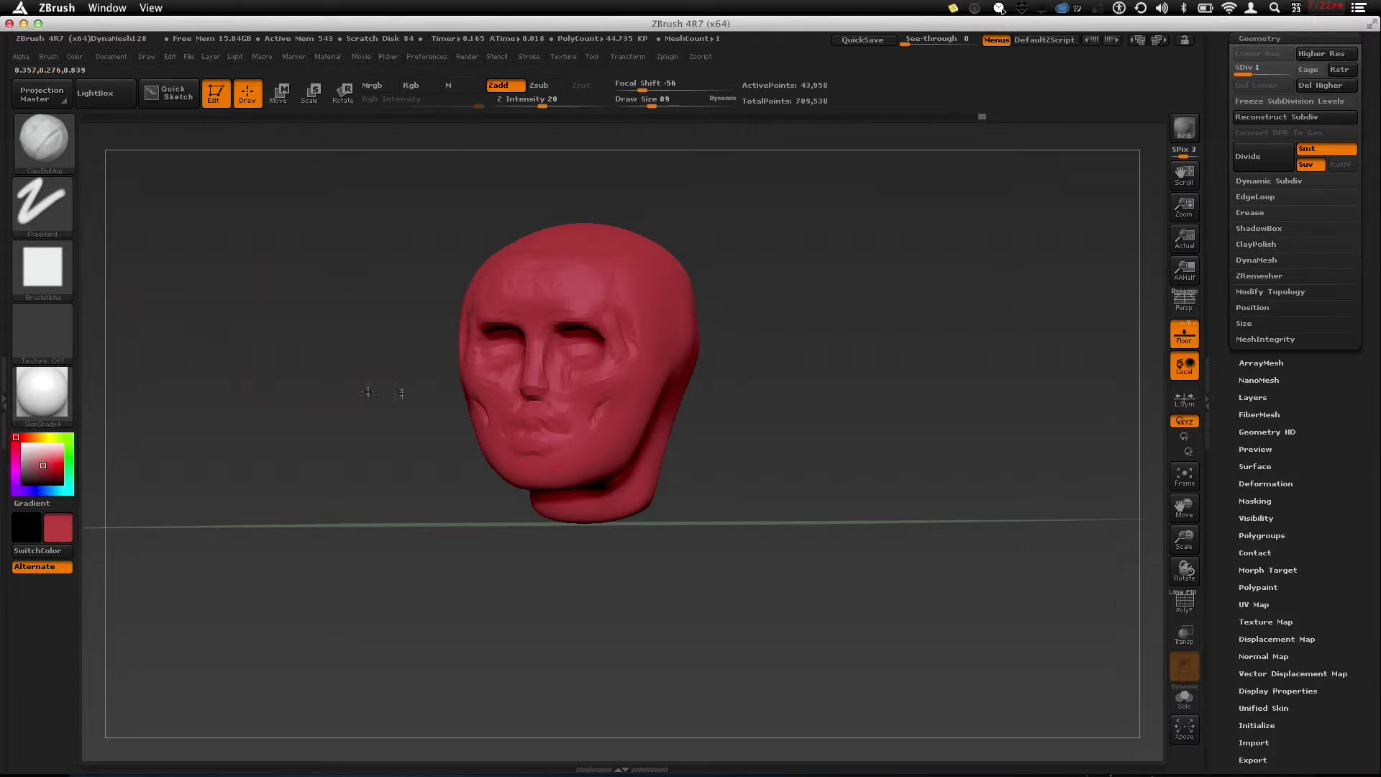
Step: Reshape the sides of the face and the forehead with the Move brush at draw sizes 141 and 177
{"action": "key", "text": "b"}
{"action": "key", "text": "m"}
{"action": "key", "text": "v"}
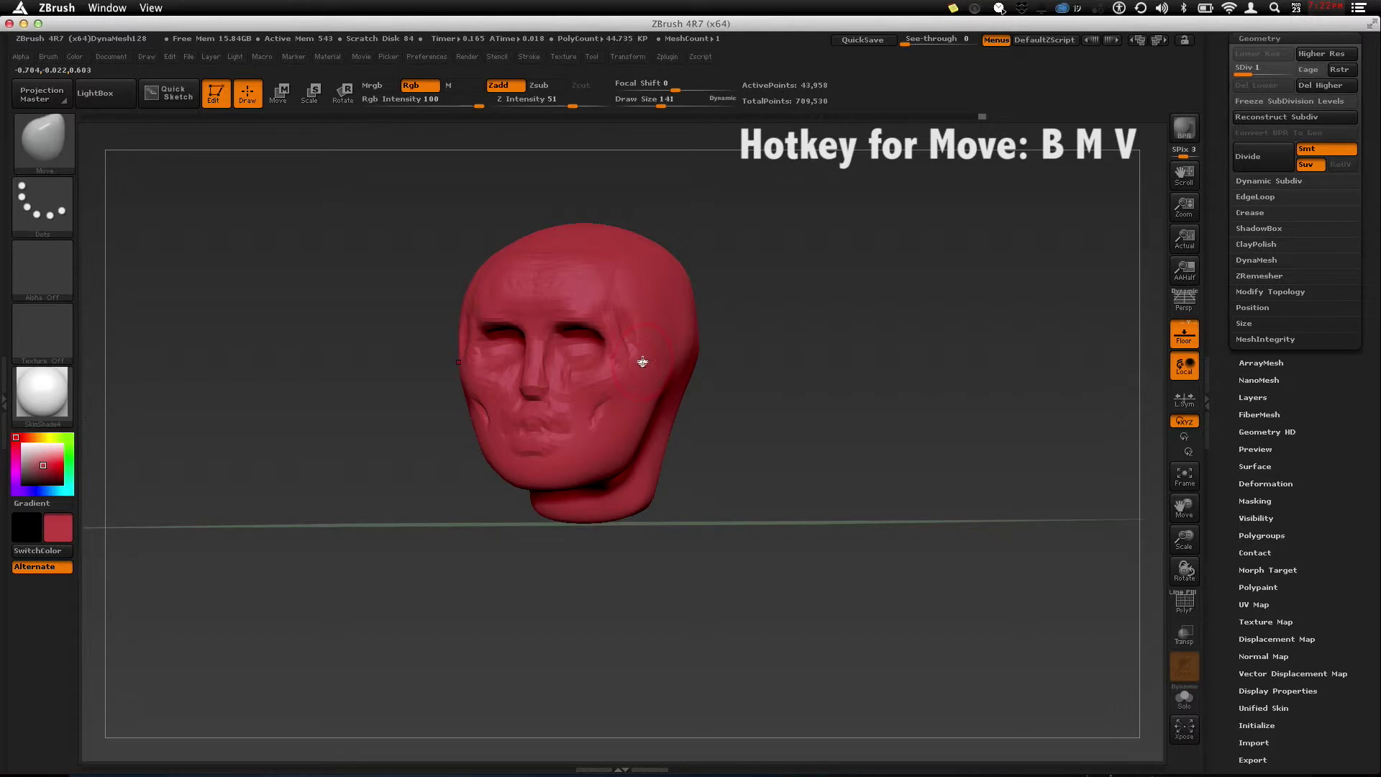
{"action": "left_click_drag", "start_coordinate": [647, 331], "coordinate": [636, 330]}
{"action": "key", "text": "bracketright"}
{"action": "right_click_drag", "start_coordinate": [603, 266], "coordinate": [773, 311]}
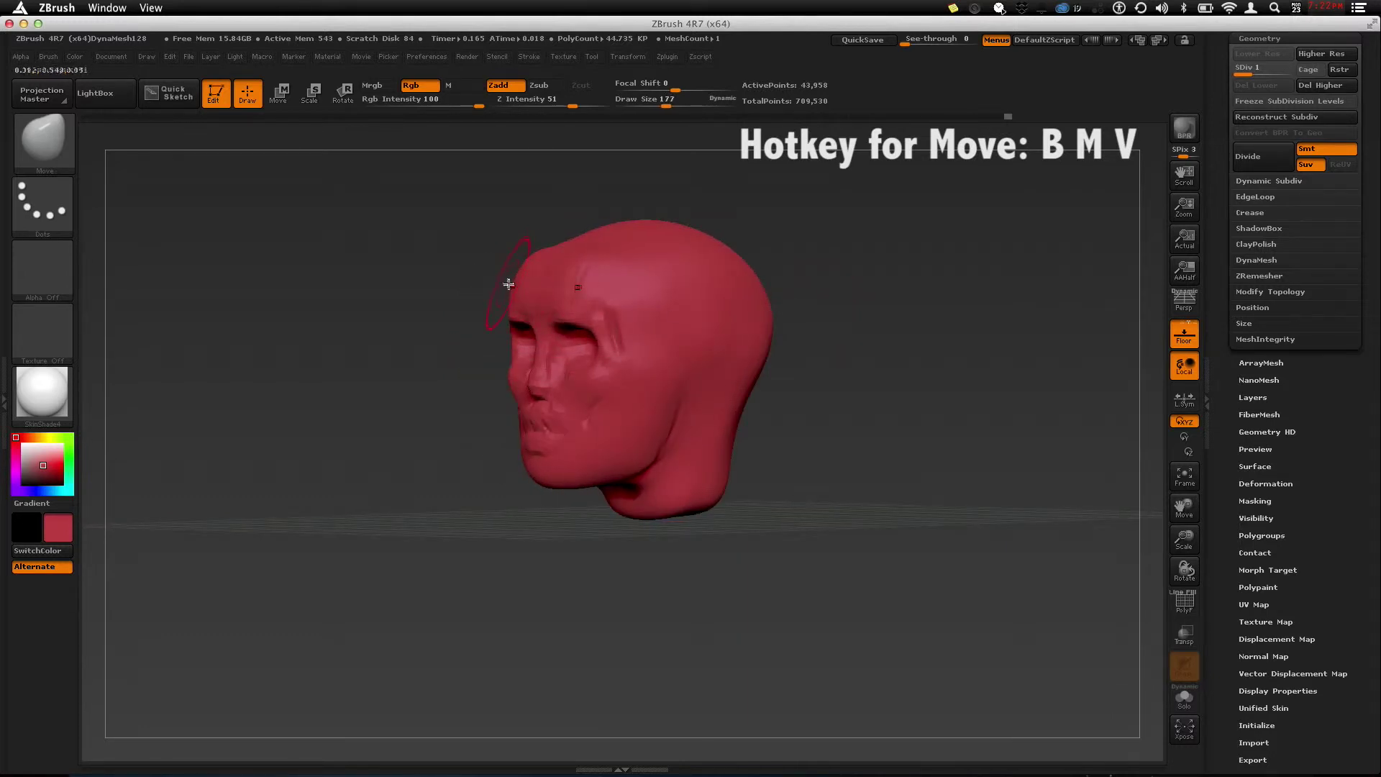
{"action": "left_click_drag", "start_coordinate": [580, 243], "coordinate": [576, 237]}
Step: Smooth the top and sides of the head with the Smooth brush at draw size 237
{"action": "left_click_drag", "start_coordinate": [474, 220], "coordinate": [724, 253]}
{"action": "key", "text": "bracketright"}
{"action": "mouse_move", "coordinate": [719, 291]}
{"action": "left_mouse_down", "text": "shift"}
{"action": "mouse_move", "coordinate": [770, 308]}
{"action": "mouse_move", "coordinate": [548, 244]}
{"action": "left_mouse_up", "text": "shift"}
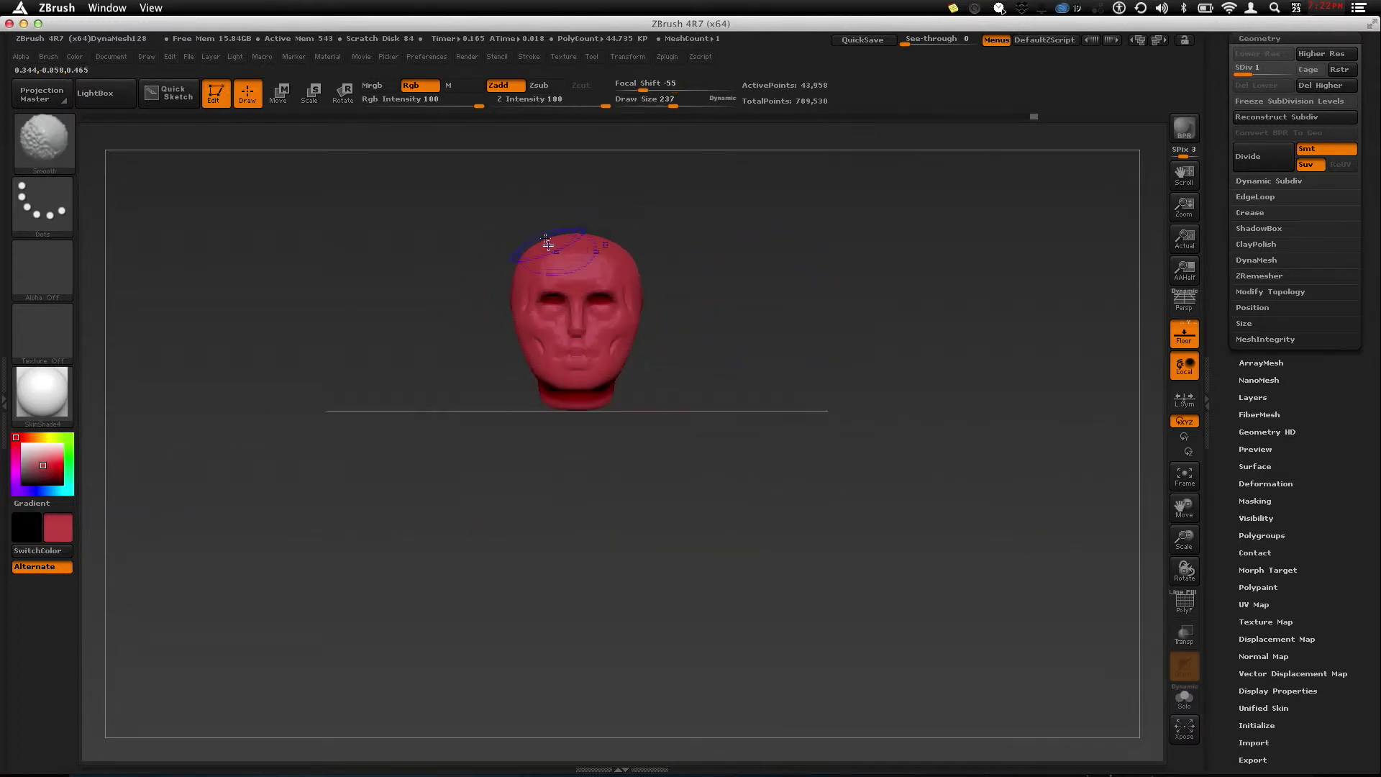
{"action": "mouse_move", "coordinate": [521, 311]}
{"action": "left_mouse_down", "text": "shift"}
{"action": "mouse_move", "coordinate": [554, 302]}
{"action": "mouse_move", "coordinate": [617, 348]}
{"action": "left_mouse_up", "text": "shift"}
{"action": "left_click_drag", "start_coordinate": [750, 365], "coordinate": [737, 403], "text": "alt"}
{"action": "left_click_drag", "start_coordinate": [783, 312], "coordinate": [788, 364], "text": "alt"}
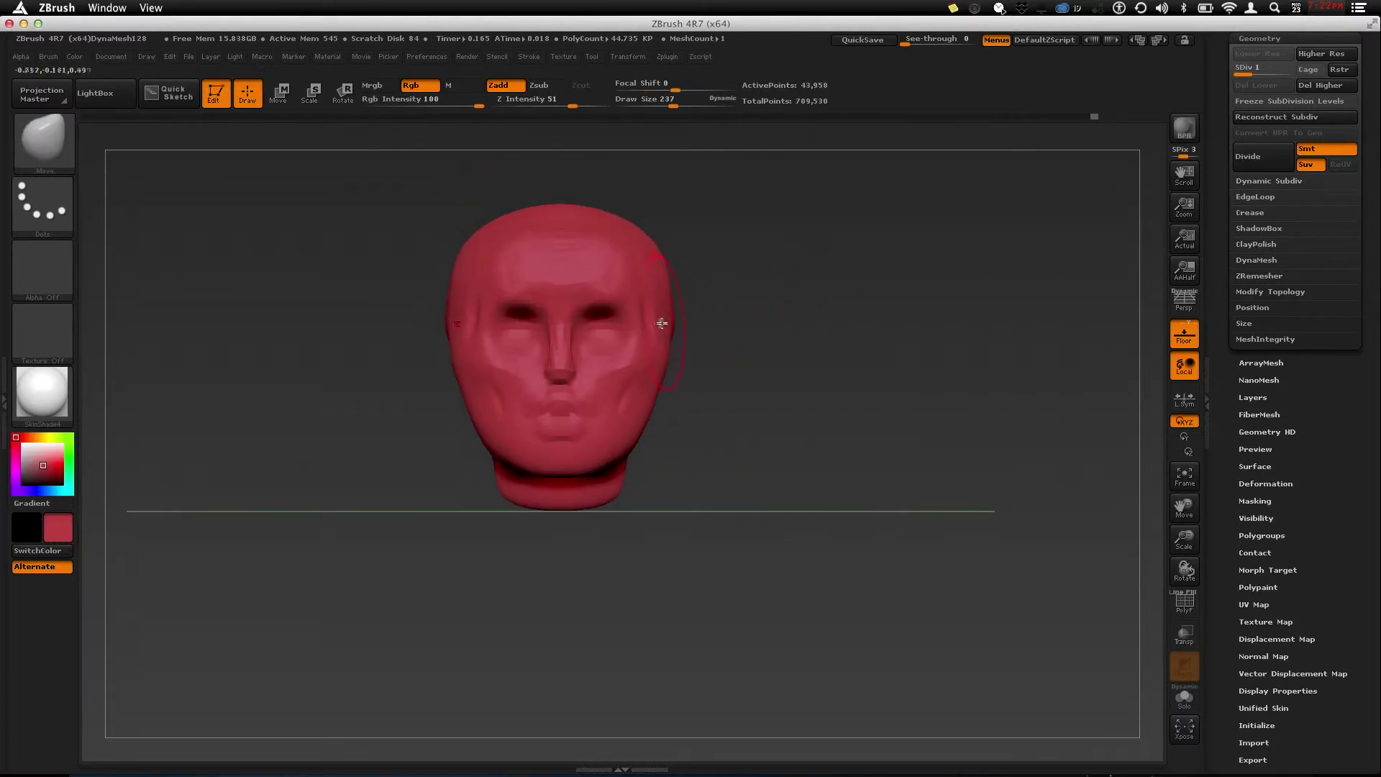
Step: Add volume to the temples and sides of the head with the ClayBuildup brush at draw size 185, undoing a stray stroke
{"action": "key", "text": "b"}
{"action": "key", "text": "c"}
{"action": "key", "text": "b"}
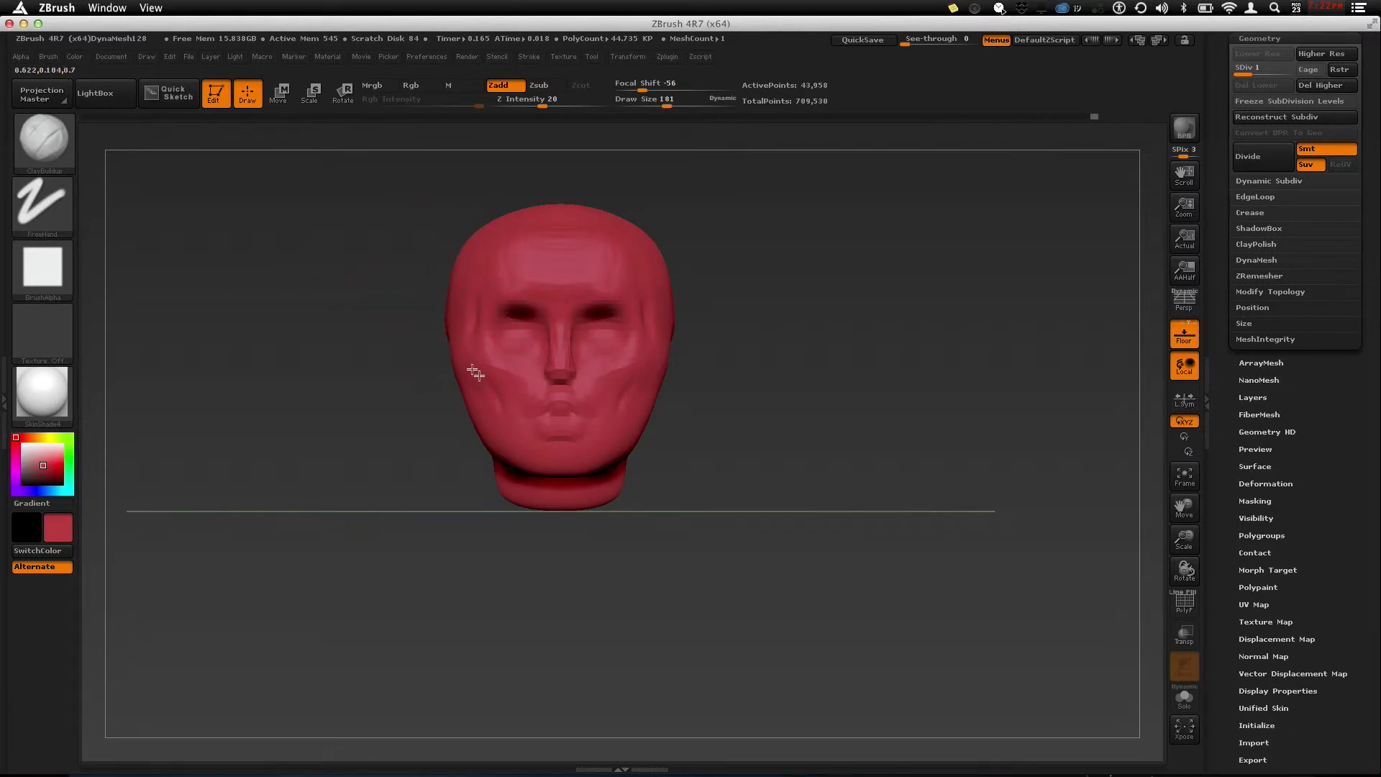
{"action": "left_click_drag", "start_coordinate": [773, 349], "coordinate": [716, 349]}
{"action": "mouse_move", "coordinate": [653, 294]}
{"action": "left_mouse_down"}
{"action": "mouse_move", "coordinate": [668, 323]}
{"action": "mouse_move", "coordinate": [681, 302]}
{"action": "left_mouse_up"}
{"action": "key", "text": "super+z"}
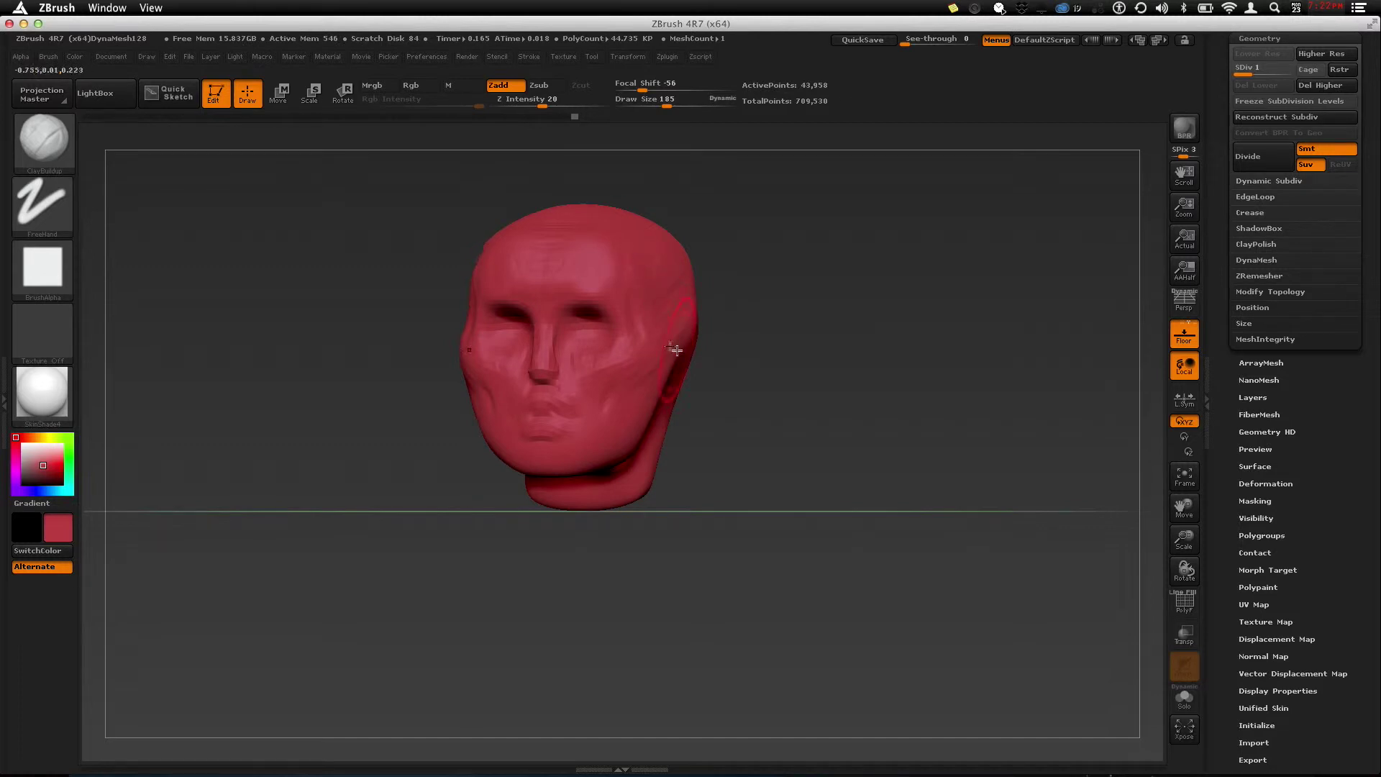
{"action": "mouse_move", "coordinate": [777, 435]}
{"action": "left_mouse_down", "text": "alt"}
{"action": "mouse_move", "coordinate": [740, 434]}
{"action": "mouse_move", "coordinate": [659, 471]}
{"action": "mouse_move", "coordinate": [691, 417]}
{"action": "mouse_move", "coordinate": [702, 474]}
{"action": "left_mouse_up", "text": "alt"}
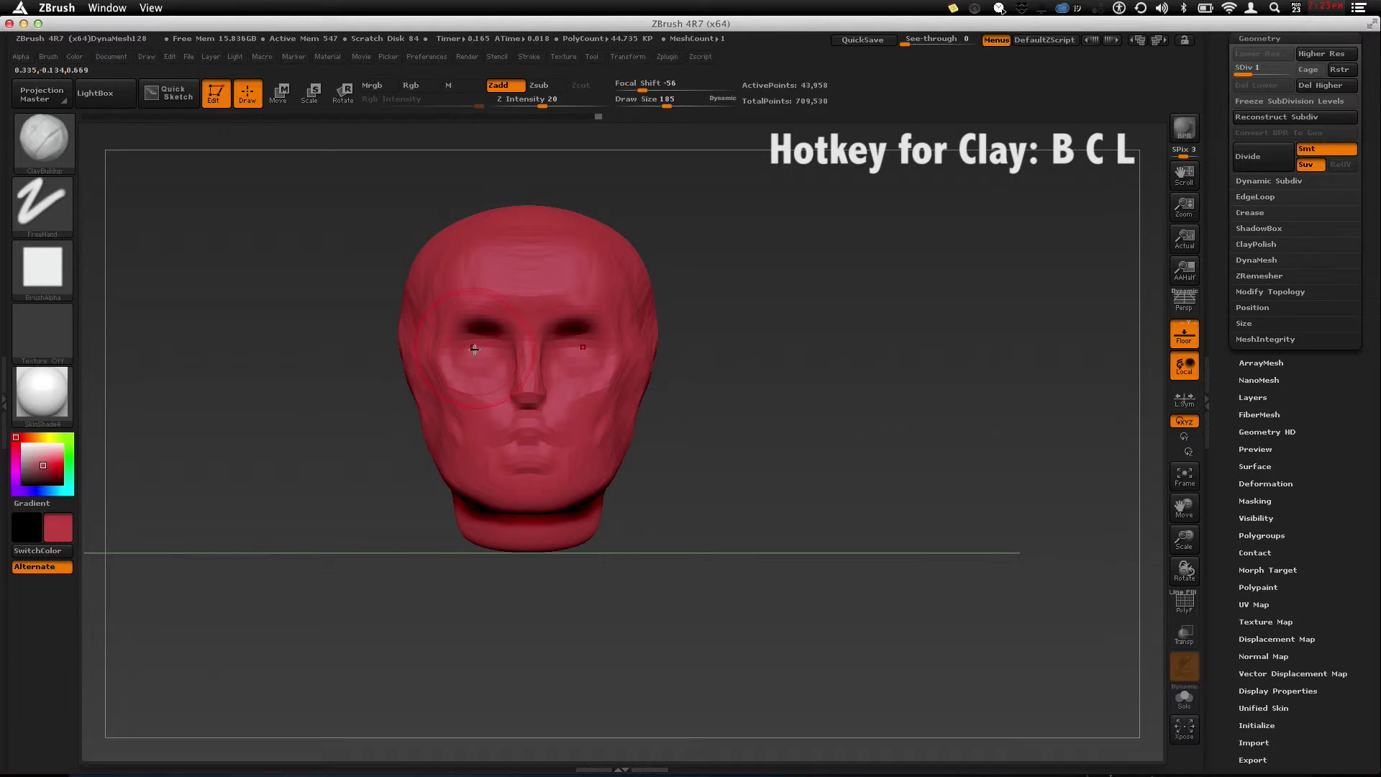
Step: Fill in the temples, forehead and top of the head with the Clay brush at draw sizes from 89 to 141
{"action": "key", "text": "b"}
{"action": "key", "text": "c"}
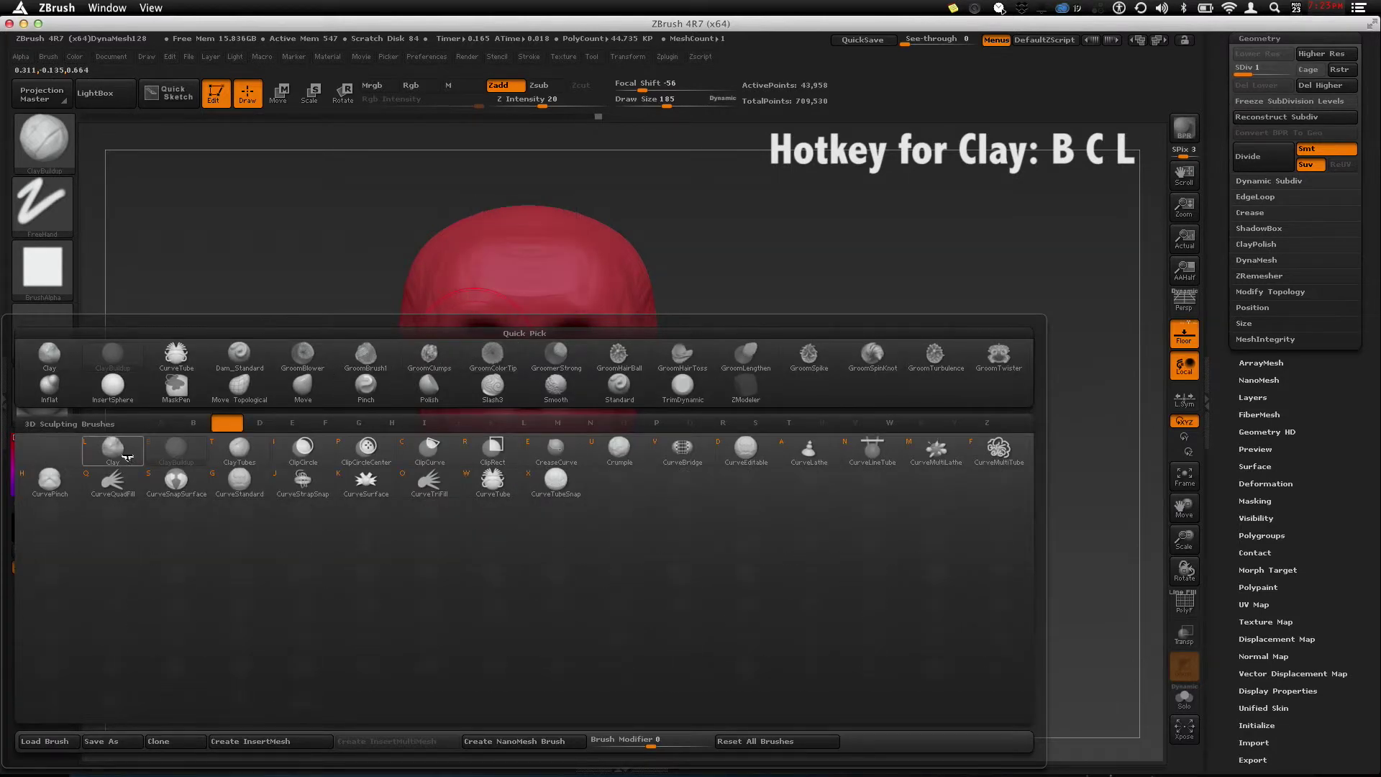
{"action": "key", "text": "l"}
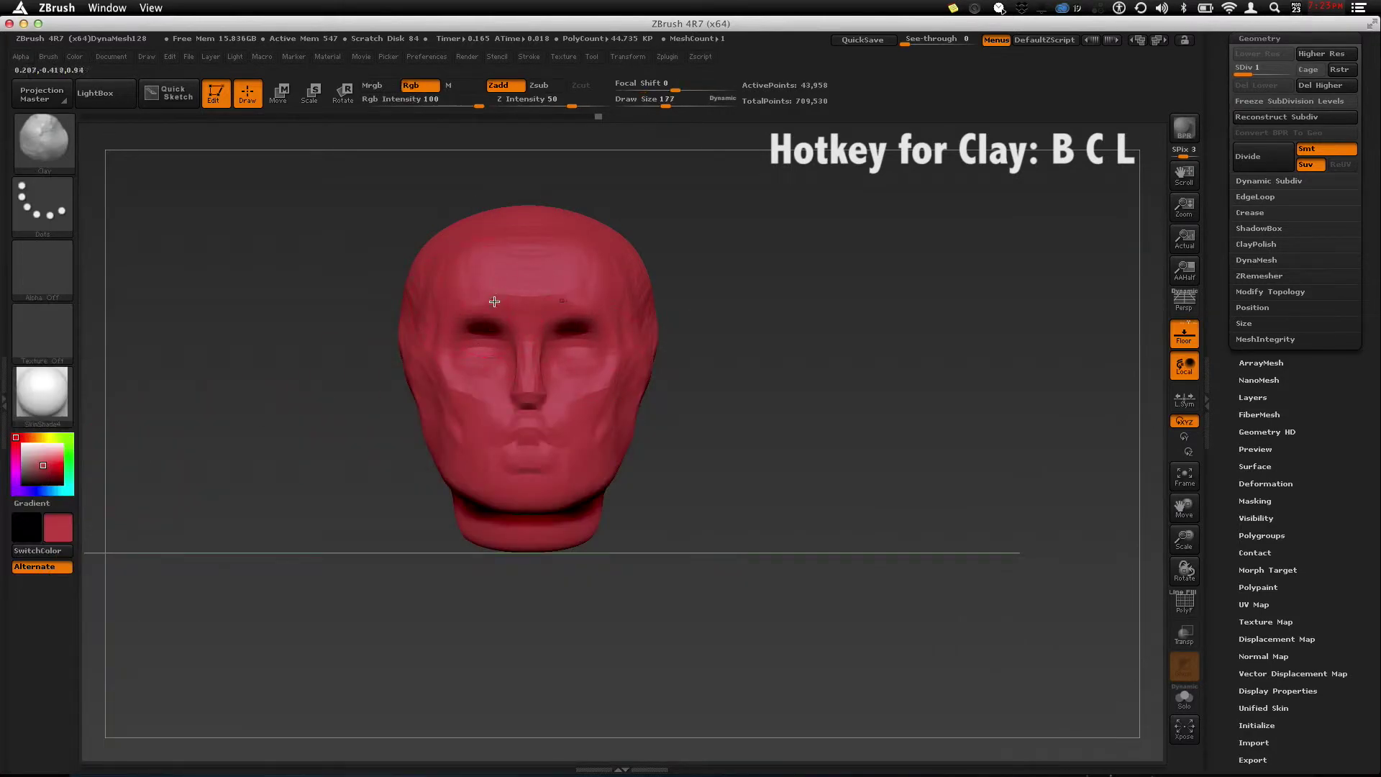
{"action": "left_click_drag", "start_coordinate": [716, 358], "coordinate": [531, 315]}
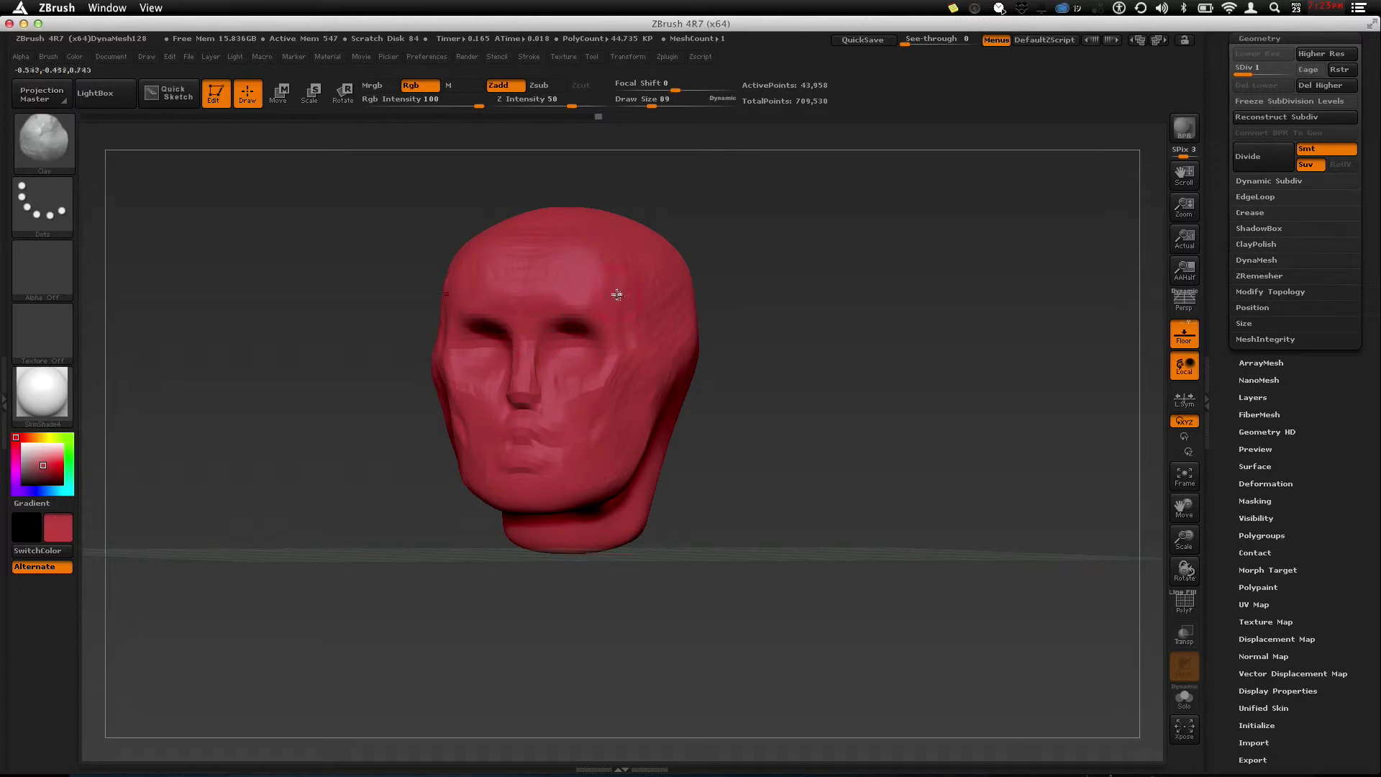
{"action": "left_click_drag", "start_coordinate": [745, 321], "coordinate": [721, 323]}
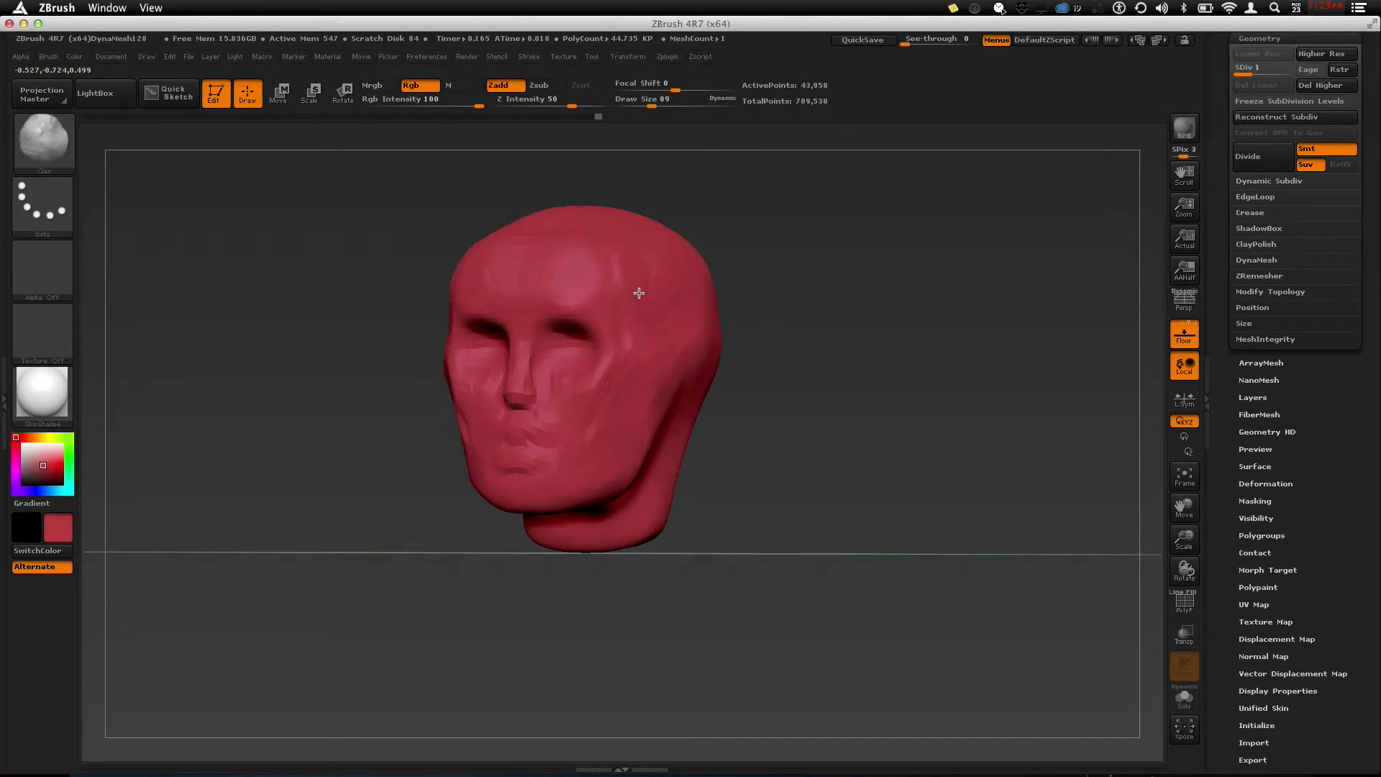
{"action": "mouse_move", "coordinate": [773, 361]}
{"action": "left_mouse_down"}
{"action": "mouse_move", "coordinate": [796, 268]}
{"action": "mouse_move", "coordinate": [748, 287]}
{"action": "left_mouse_up"}
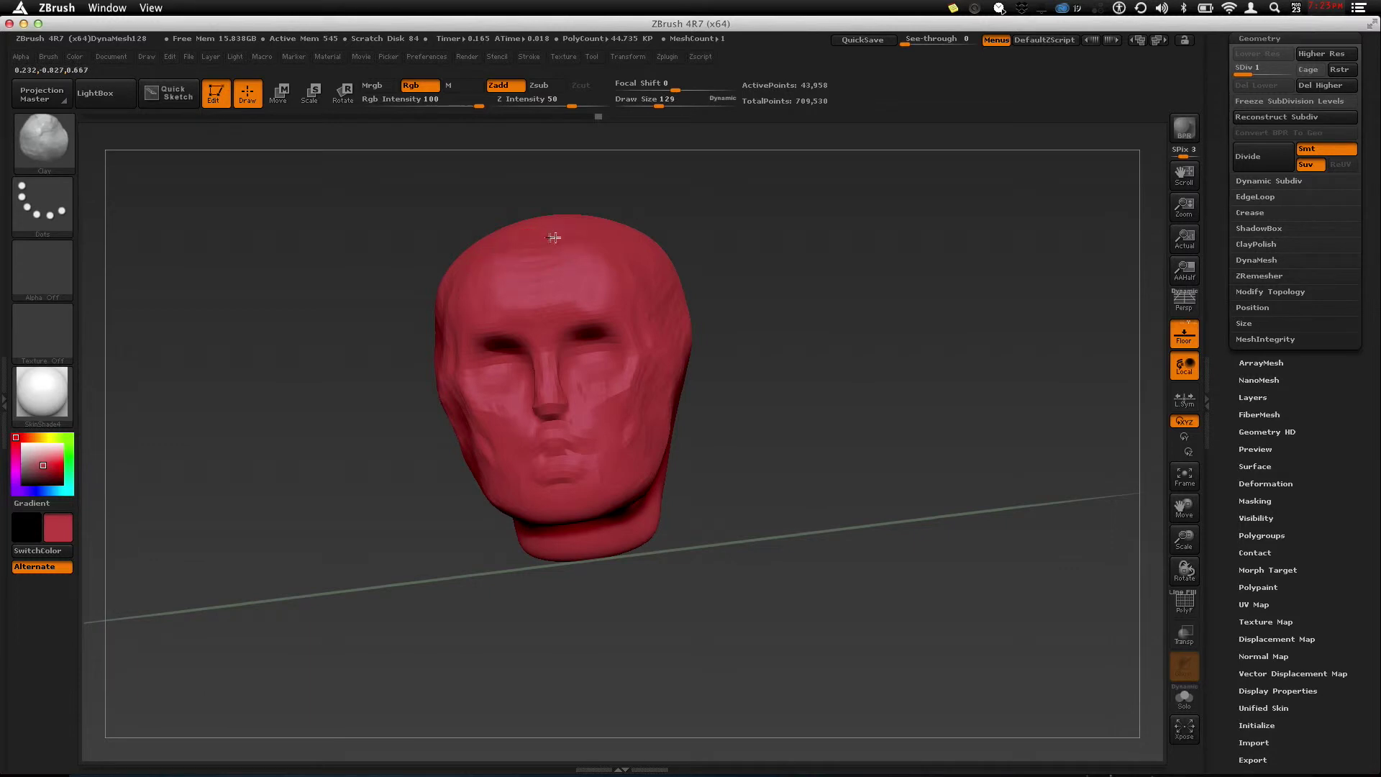
{"action": "left_click_drag", "start_coordinate": [747, 223], "coordinate": [885, 216]}
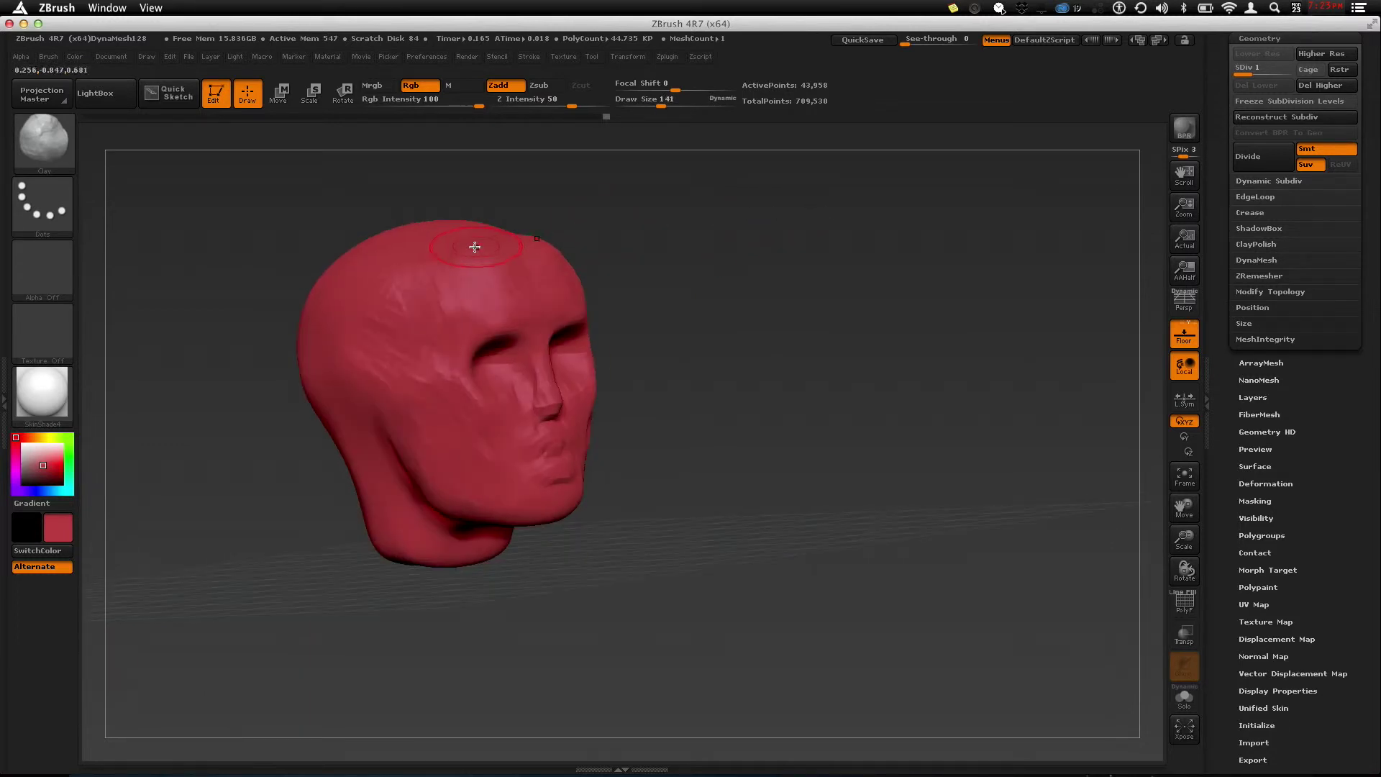
{"action": "key", "text": "shift"}
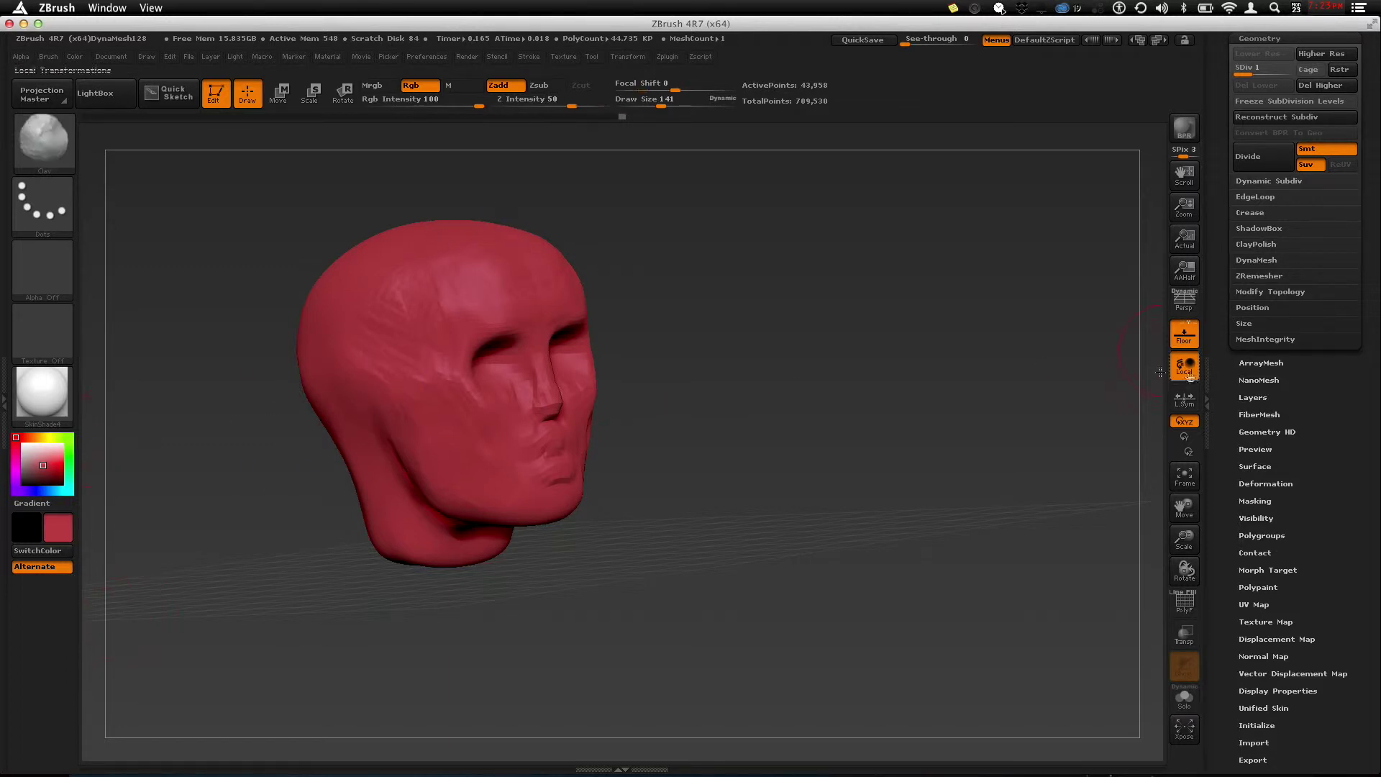
{"action": "mouse_move", "coordinate": [601, 268]}
{"action": "left_mouse_down", "text": "shift"}
{"action": "mouse_move", "coordinate": [740, 311]}
{"action": "mouse_move", "coordinate": [747, 324]}
{"action": "mouse_move", "coordinate": [699, 345]}
{"action": "mouse_move", "coordinate": [681, 323]}
{"action": "mouse_move", "coordinate": [715, 321]}
{"action": "mouse_move", "coordinate": [715, 345]}
{"action": "mouse_move", "coordinate": [720, 332]}
{"action": "left_mouse_up", "text": "shift"}
Step: Pinch the surface around the eye sockets, temples and jawline with the Pinch brush at draw sizes from 125 to 169
{"action": "key", "text": "b"}
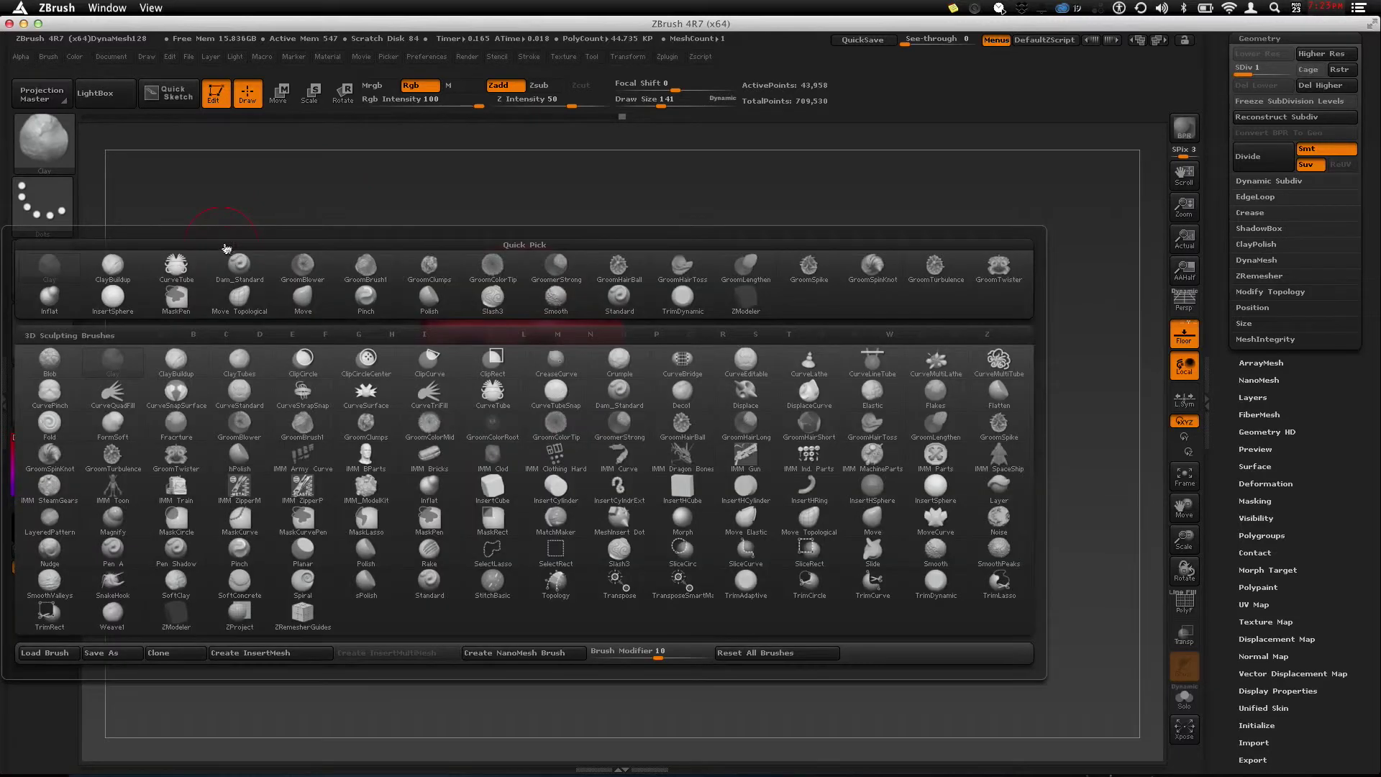
{"action": "key", "text": "p"}
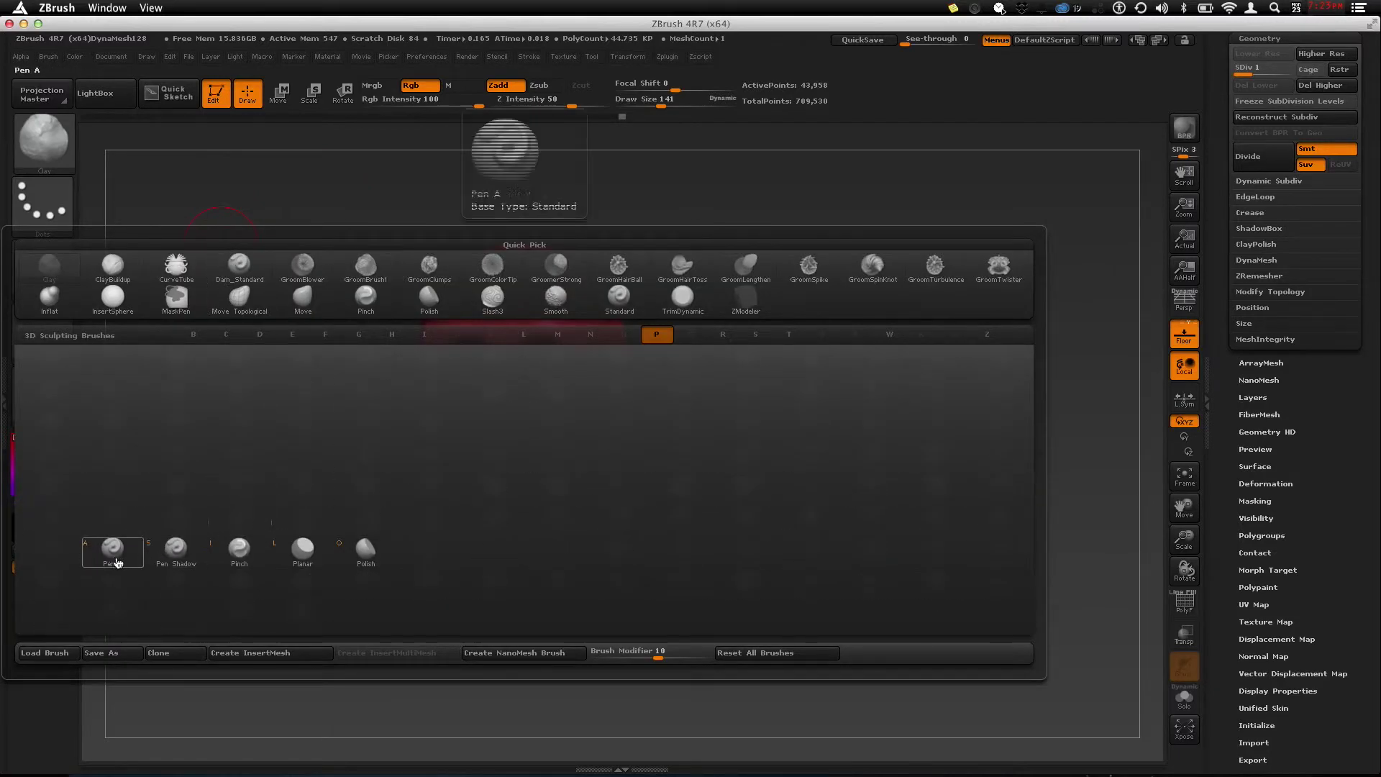
{"action": "left_click", "coordinate": [229, 563]}
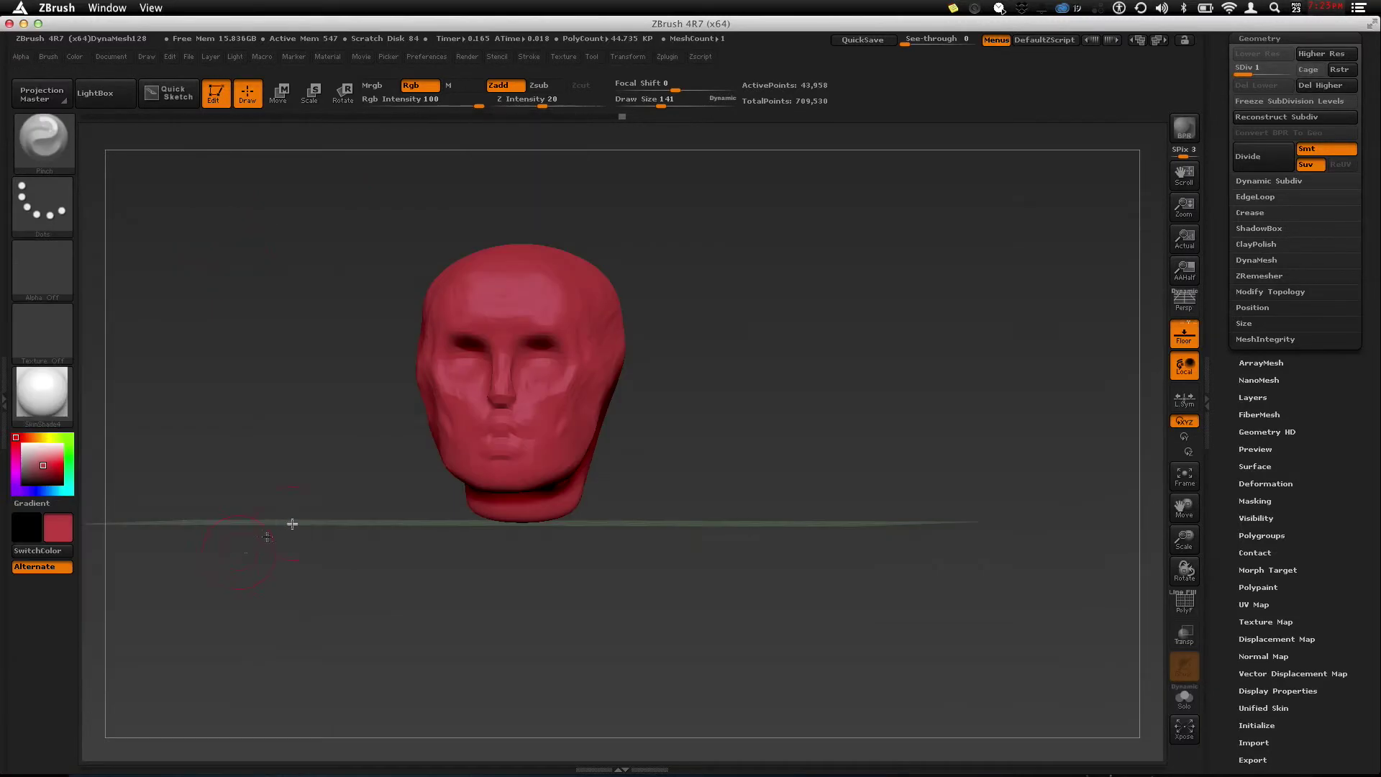
{"action": "mouse_move", "coordinate": [654, 397]}
{"action": "left_mouse_down"}
{"action": "mouse_move", "coordinate": [671, 386]}
{"action": "mouse_move", "coordinate": [572, 385]}
{"action": "left_mouse_up"}
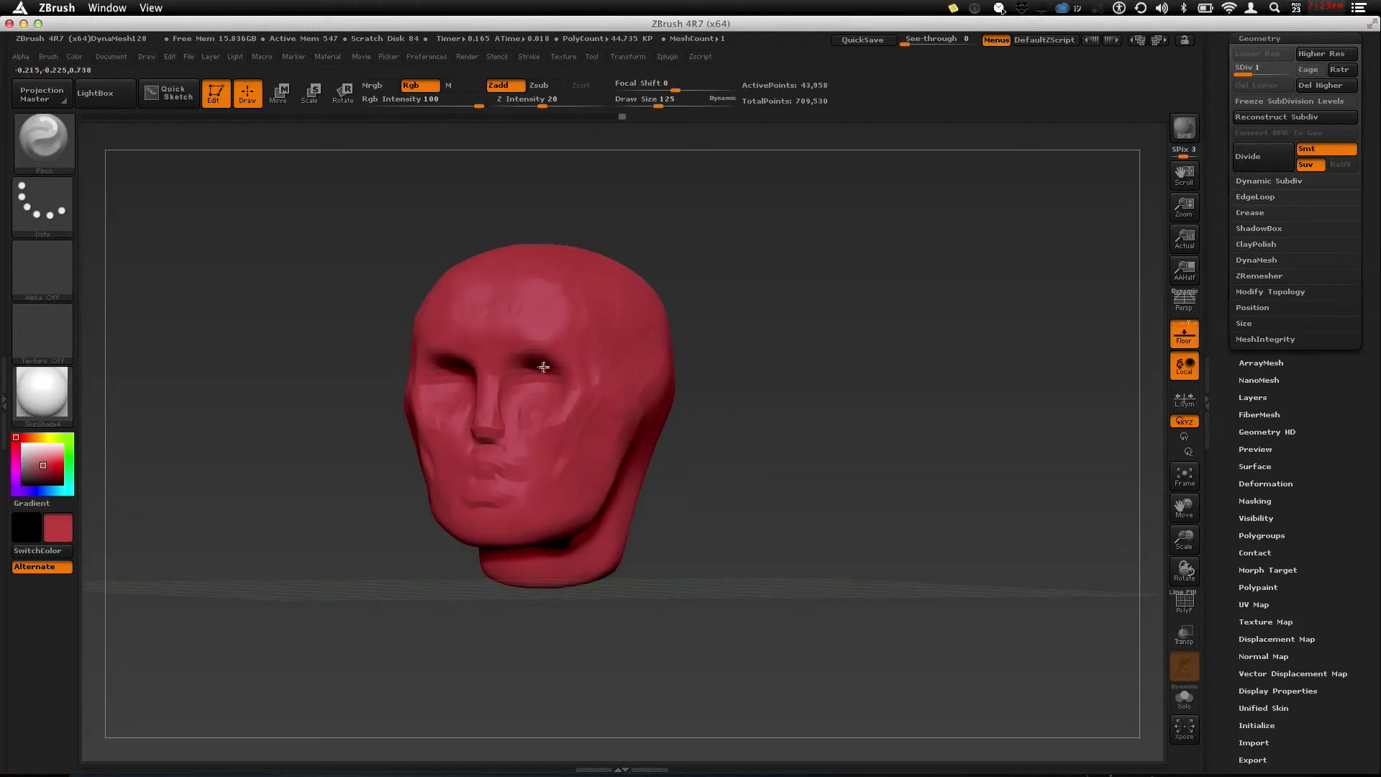
{"action": "mouse_move", "coordinate": [711, 399]}
{"action": "left_mouse_down"}
{"action": "mouse_move", "coordinate": [734, 410]}
{"action": "mouse_move", "coordinate": [540, 476]}
{"action": "mouse_move", "coordinate": [645, 499]}
{"action": "mouse_move", "coordinate": [612, 351]}
{"action": "left_mouse_up"}
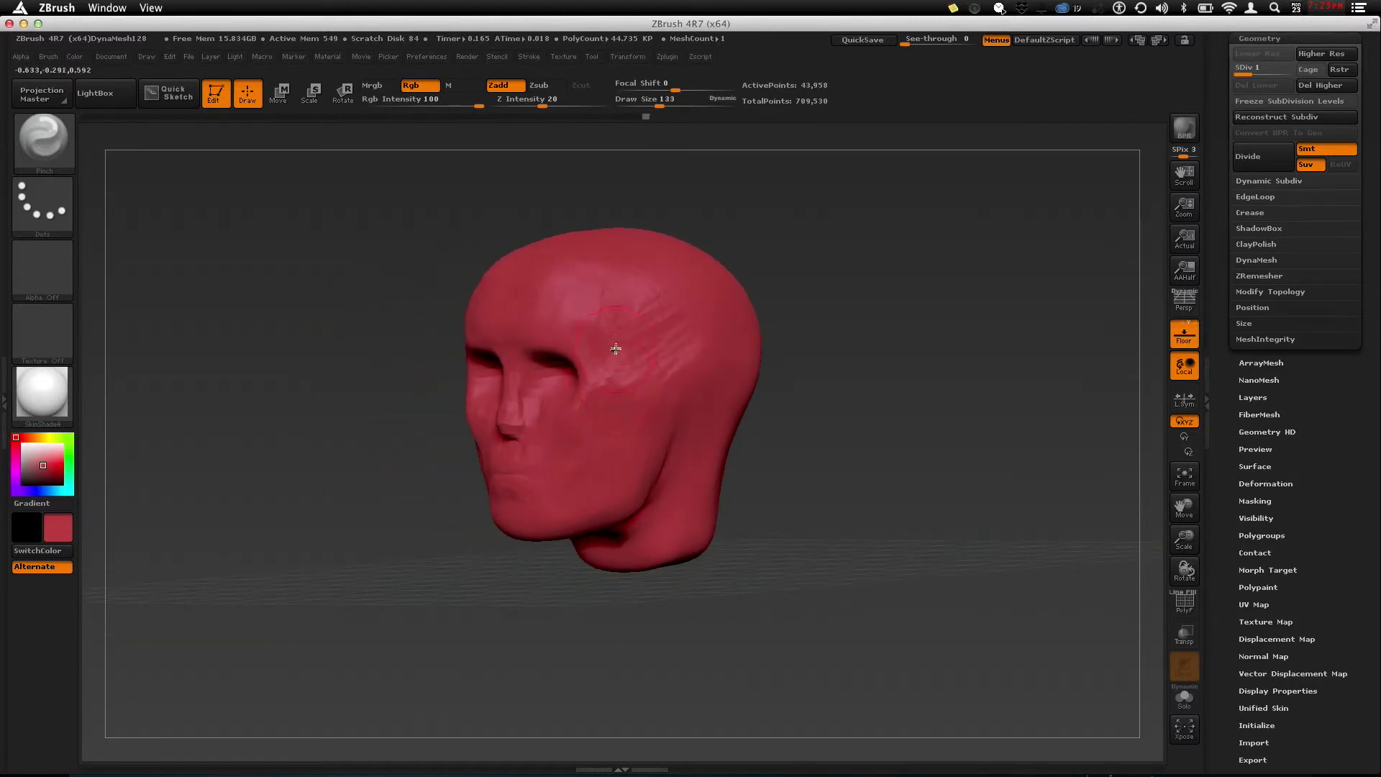
{"action": "mouse_move", "coordinate": [678, 405]}
{"action": "left_mouse_down"}
{"action": "mouse_move", "coordinate": [777, 468]}
{"action": "mouse_move", "coordinate": [677, 468]}
{"action": "left_mouse_up"}
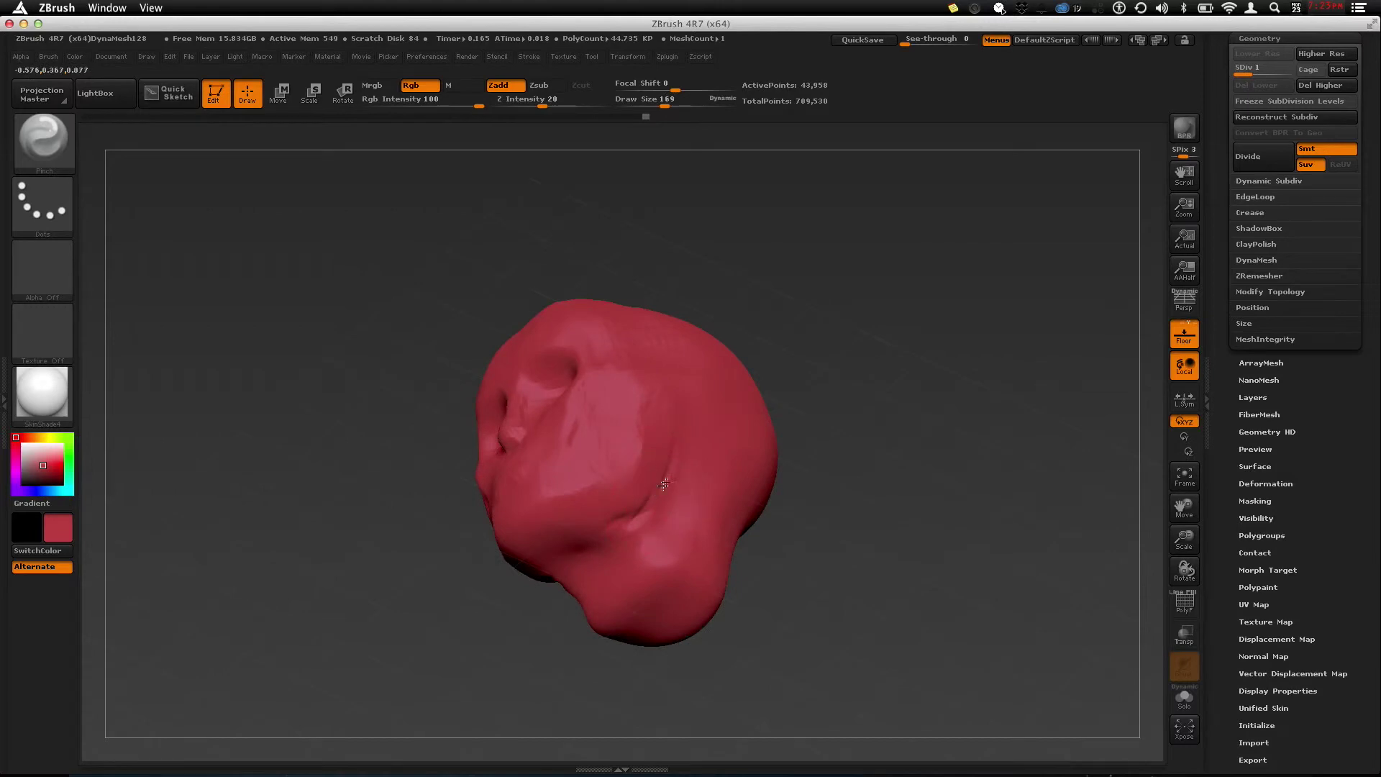
{"action": "mouse_move", "coordinate": [814, 490]}
{"action": "left_mouse_down", "text": "shift"}
{"action": "mouse_move", "coordinate": [868, 518]}
{"action": "mouse_move", "coordinate": [832, 475]}
{"action": "left_mouse_up", "text": "shift"}
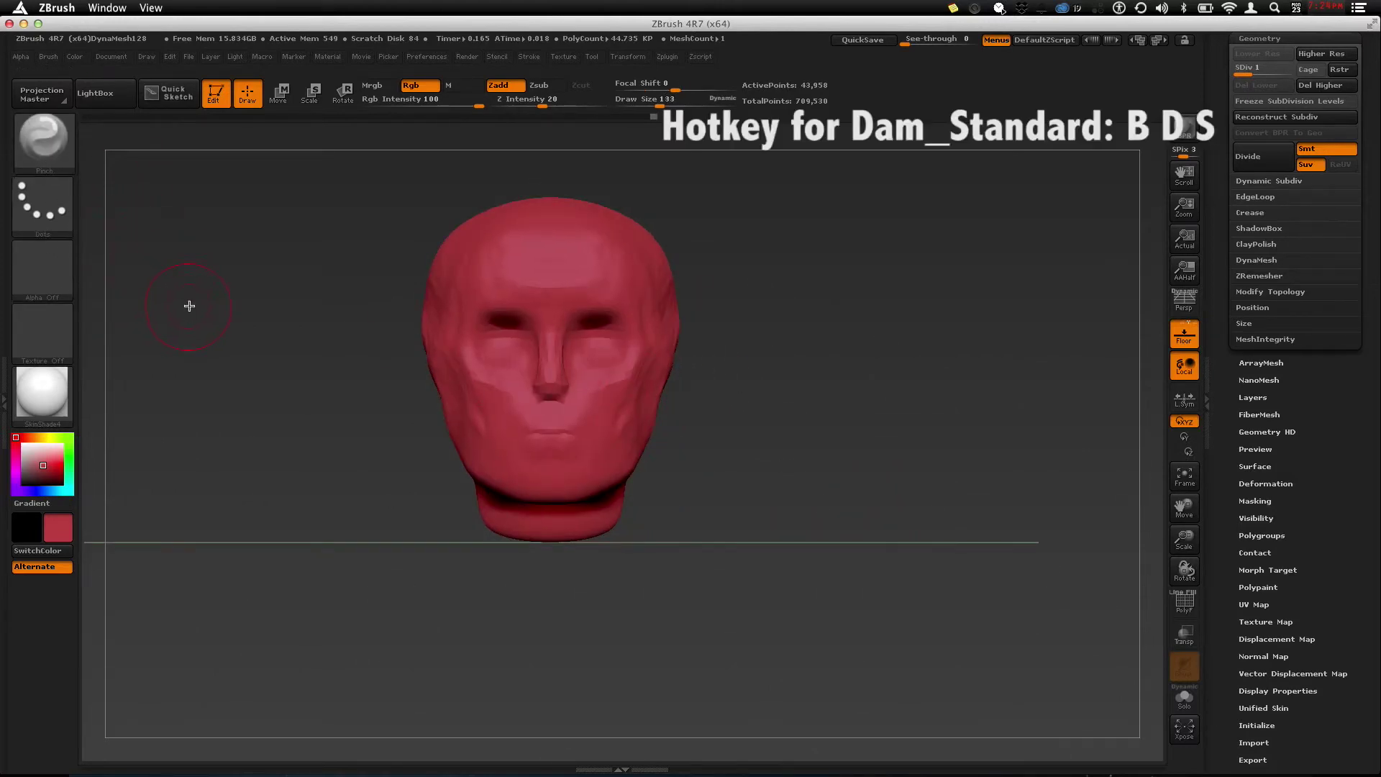
Step: Raise the head to subdivision level 3 and carve the mouth line with the Dam_Standard brush at draw size 65
{"action": "key", "text": "b"}
{"action": "key", "text": "d"}
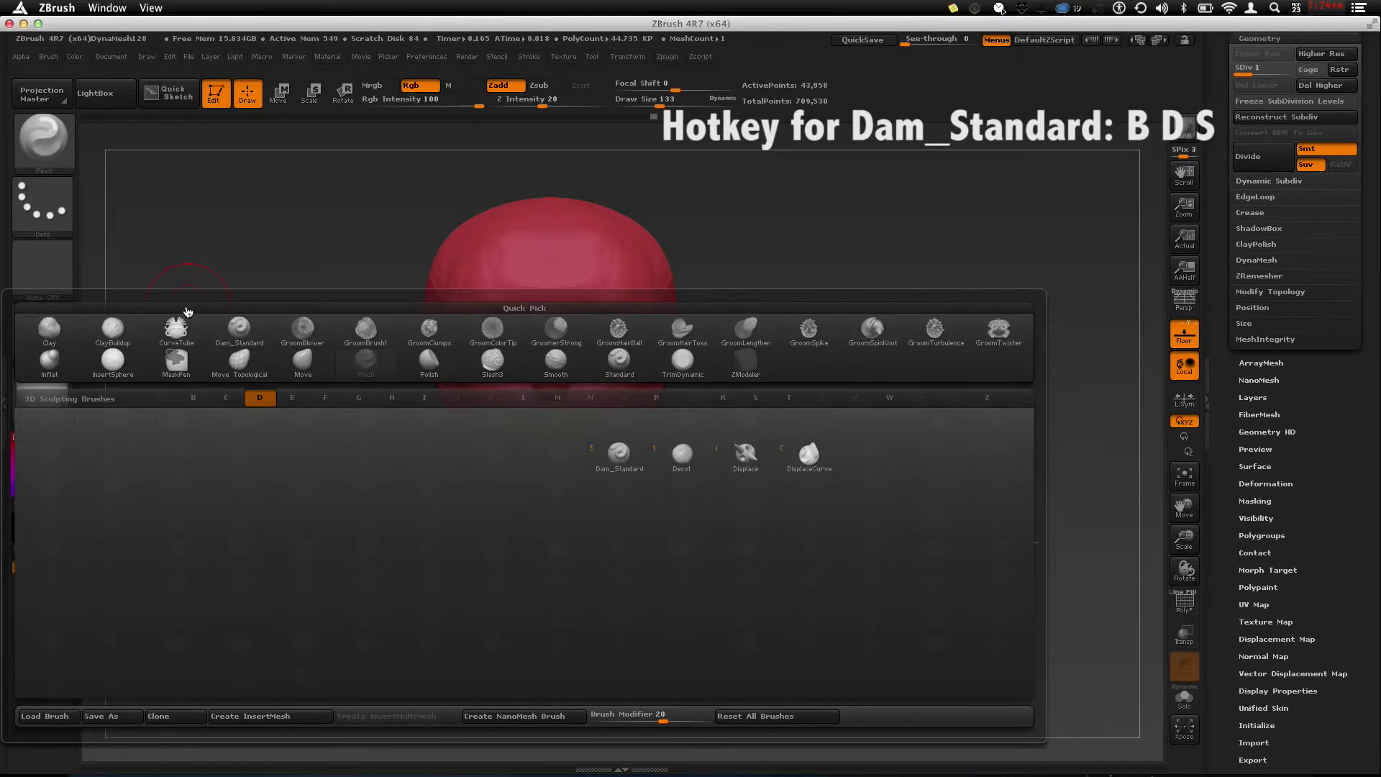
{"action": "key", "text": "s"}
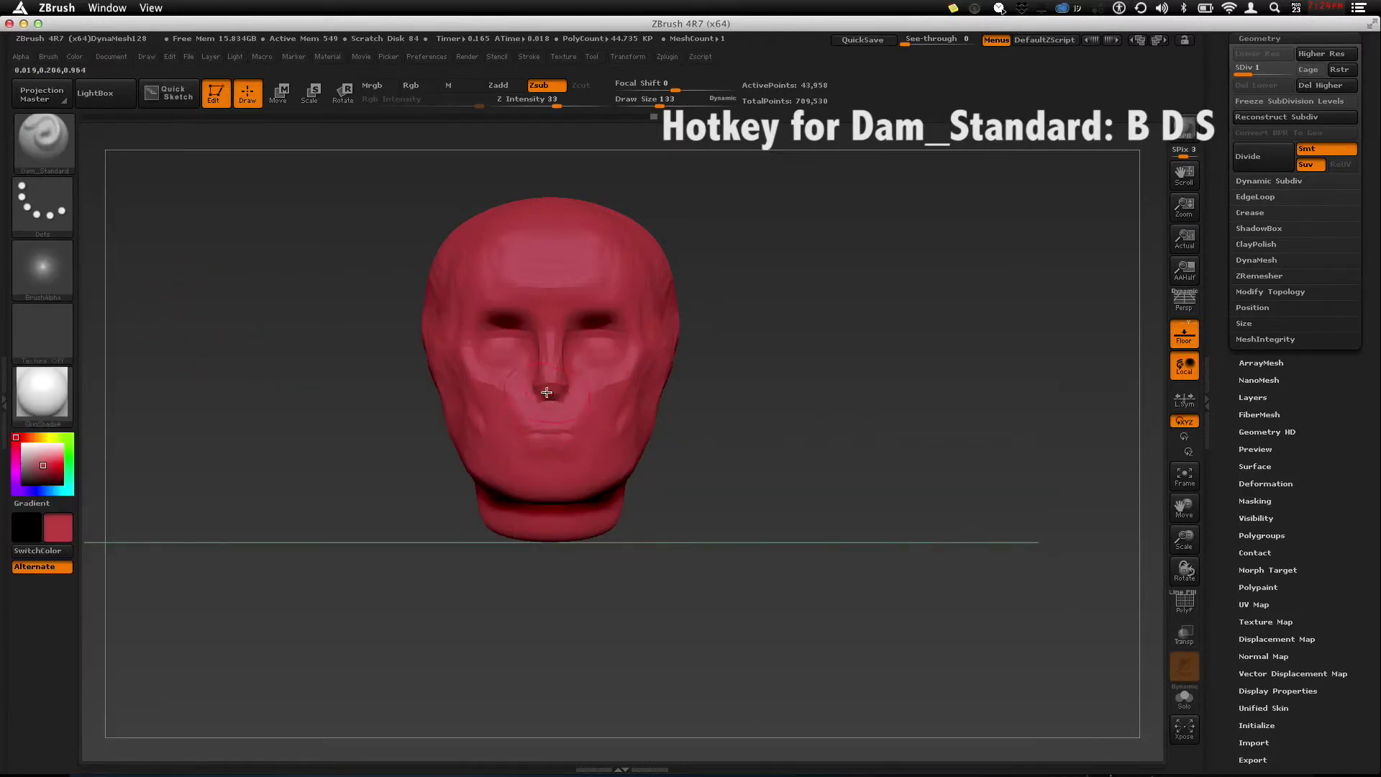
{"action": "key", "text": "d"}
{"action": "key", "text": "d"}
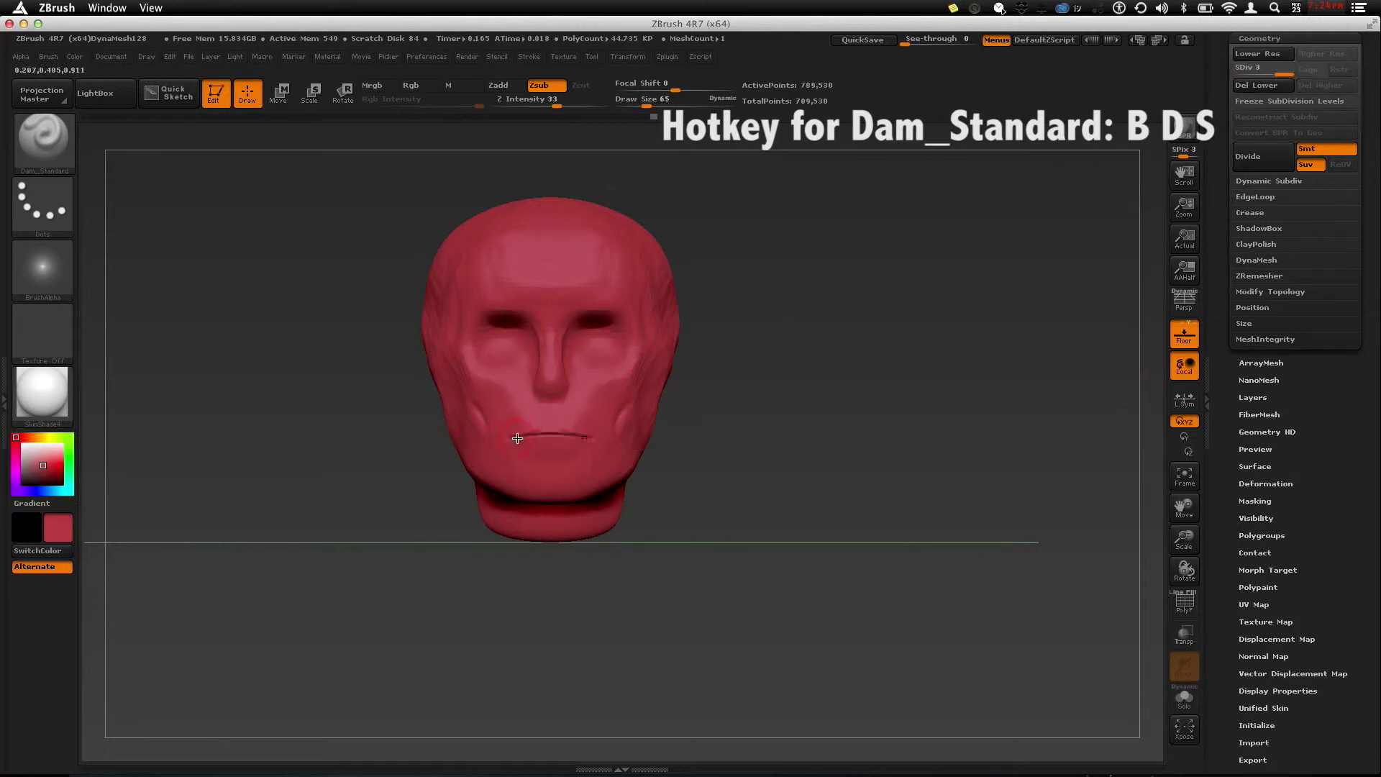
{"action": "left_click_drag", "start_coordinate": [791, 460], "coordinate": [703, 469]}
{"action": "left_click_drag", "start_coordinate": [478, 432], "coordinate": [466, 430], "text": "shift"}
{"action": "mouse_move", "coordinate": [355, 462]}
{"action": "left_mouse_down"}
{"action": "mouse_move", "coordinate": [590, 453]}
{"action": "mouse_move", "coordinate": [663, 542]}
{"action": "mouse_move", "coordinate": [575, 525]}
{"action": "left_mouse_up"}
{"action": "mouse_move", "coordinate": [466, 434]}
{"action": "left_mouse_down"}
{"action": "mouse_move", "coordinate": [678, 419]}
{"action": "mouse_move", "coordinate": [542, 405]}
{"action": "left_mouse_up"}
{"action": "mouse_move", "coordinate": [353, 496]}
{"action": "left_mouse_down", "text": "alt"}
{"action": "mouse_move", "coordinate": [348, 484]}
{"action": "mouse_move", "coordinate": [349, 501]}
{"action": "left_mouse_up", "text": "alt"}
Step: Tighten the crease between the lips with the Pinch brush at draw sizes 77 and 73
{"action": "key", "text": "b"}
{"action": "key", "text": "p"}
{"action": "key", "text": "i"}
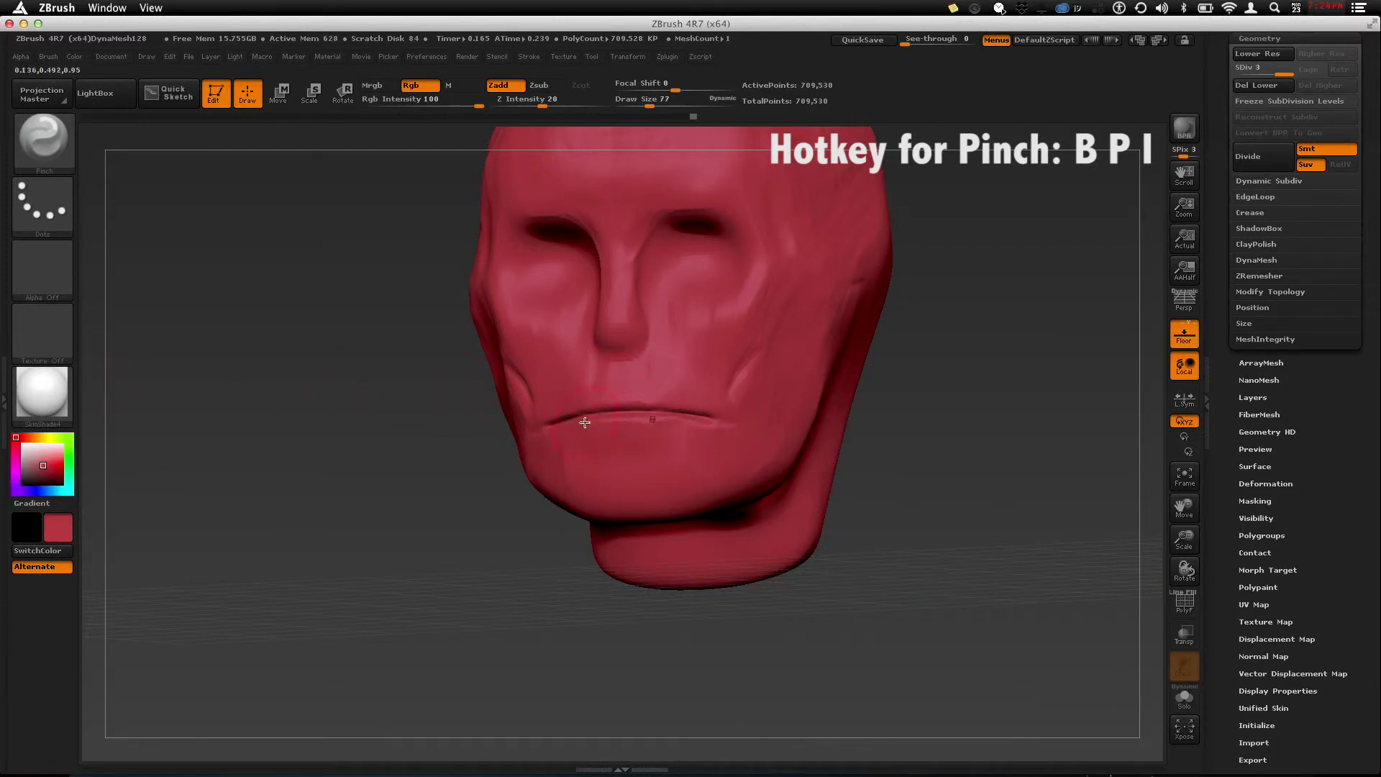
{"action": "left_click_drag", "start_coordinate": [345, 480], "coordinate": [489, 475]}
{"action": "left_click_drag", "start_coordinate": [862, 529], "coordinate": [583, 430], "text": "alt"}
{"action": "left_click_drag", "start_coordinate": [1029, 468], "coordinate": [518, 339], "text": "alt"}
{"action": "left_click_drag", "start_coordinate": [894, 347], "coordinate": [581, 356], "text": "alt"}
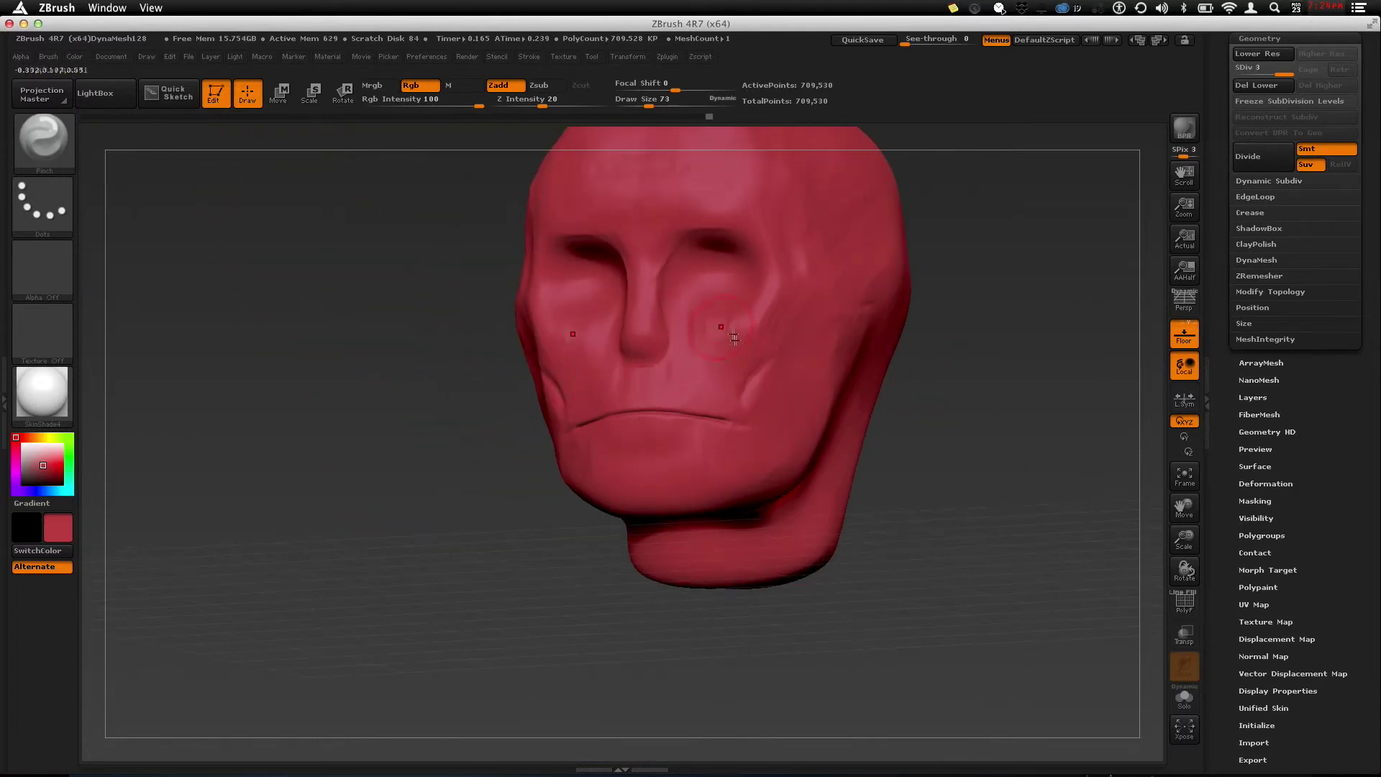
{"action": "mouse_move", "coordinate": [981, 388]}
{"action": "left_mouse_down"}
{"action": "mouse_move", "coordinate": [842, 394]}
{"action": "mouse_move", "coordinate": [981, 402]}
{"action": "left_mouse_up"}
{"action": "left_click_drag", "start_coordinate": [869, 362], "coordinate": [703, 381], "text": "alt"}
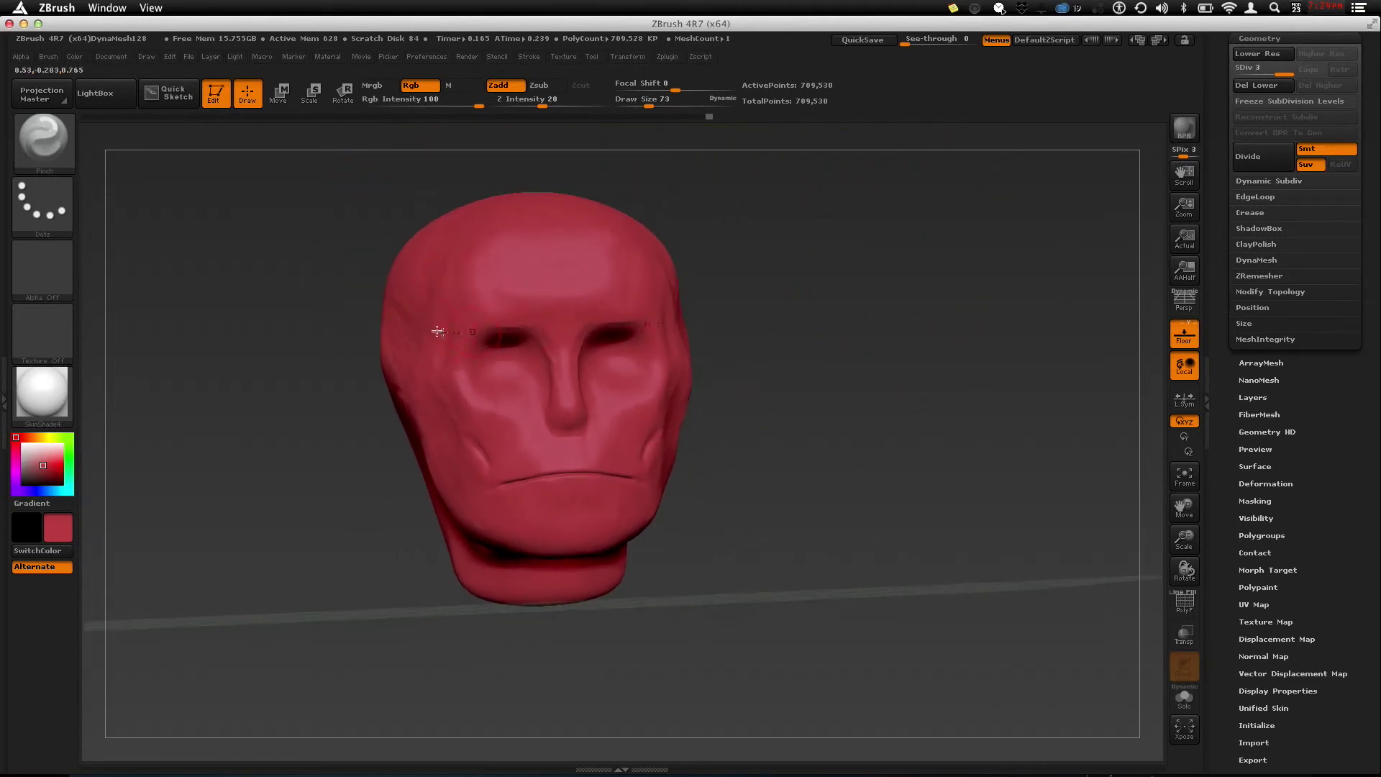
Step: Swell the surface along the mouth line with the Inflat brush at draw size 93
{"action": "key", "text": "b"}
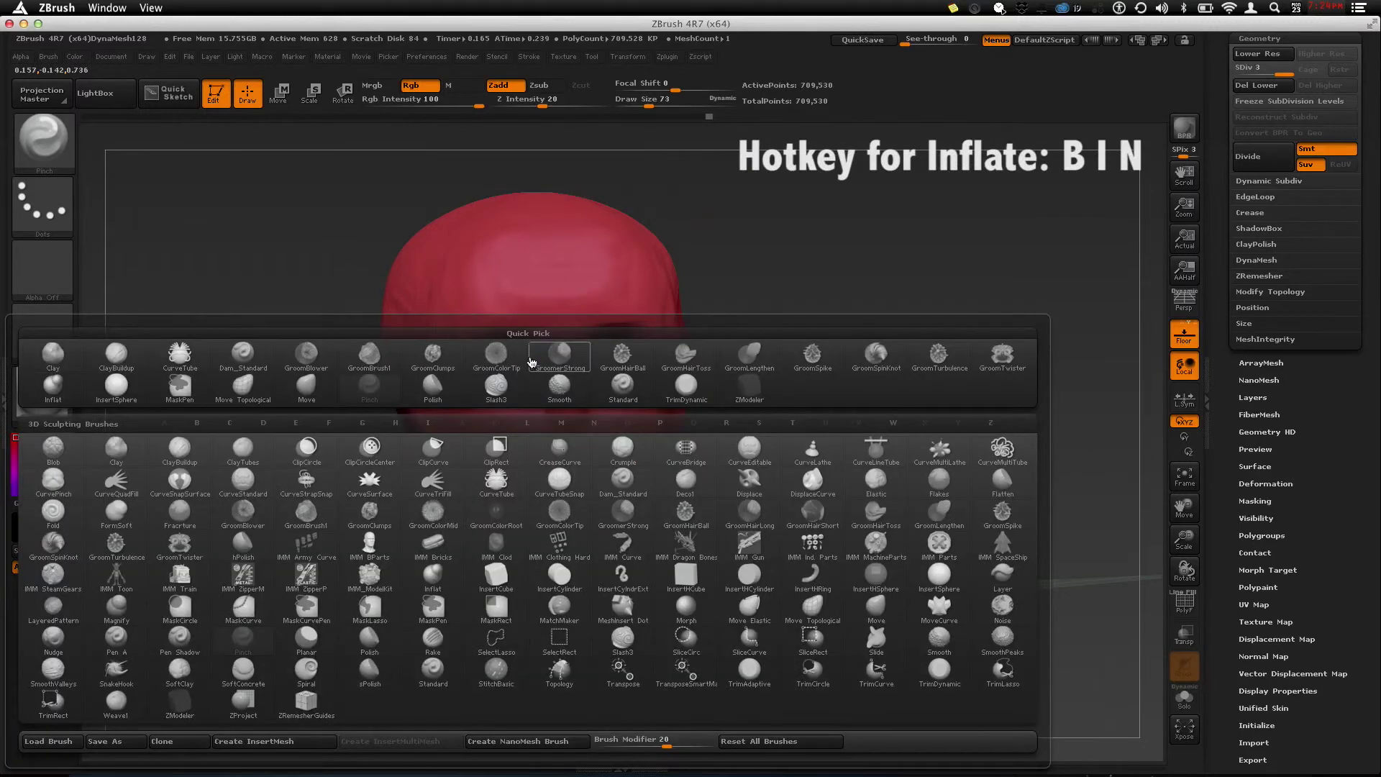
{"action": "key", "text": "i"}
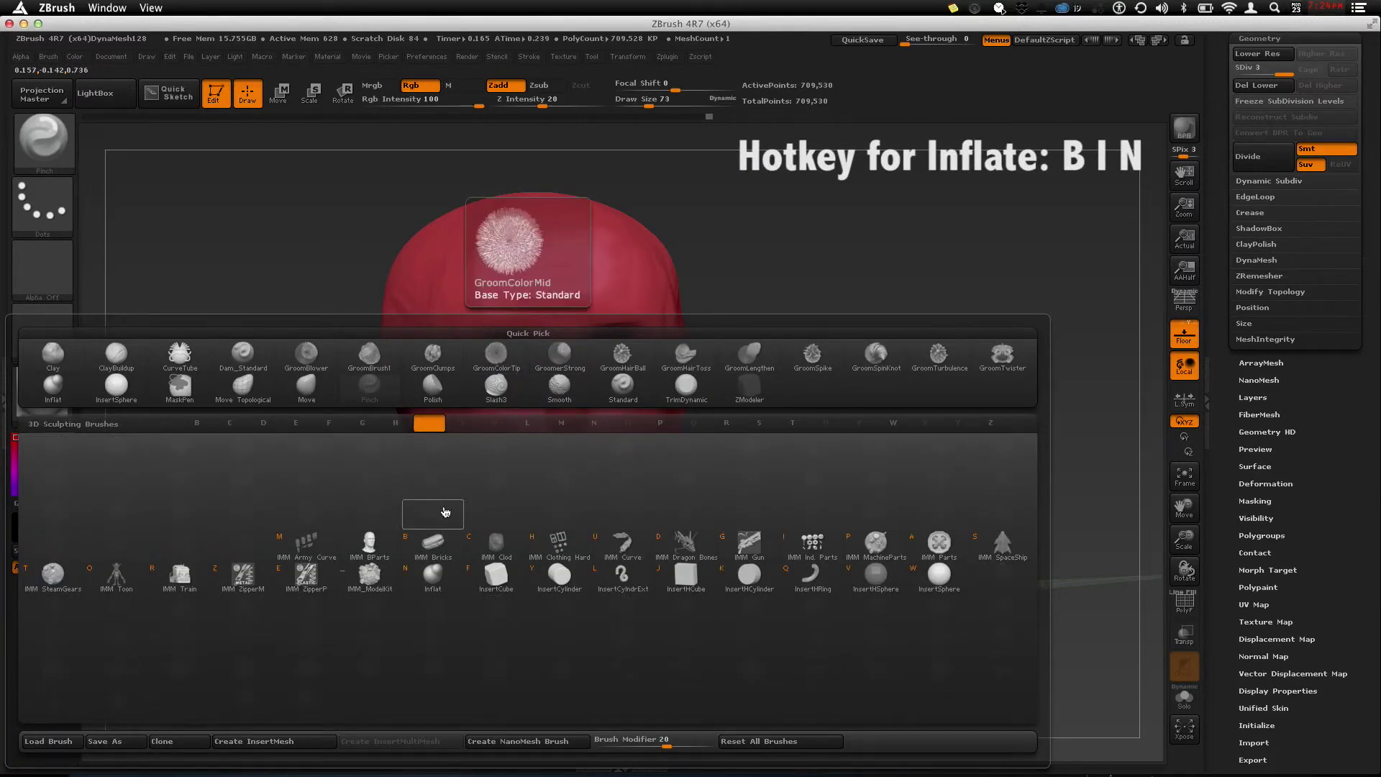
{"action": "key", "text": "n"}
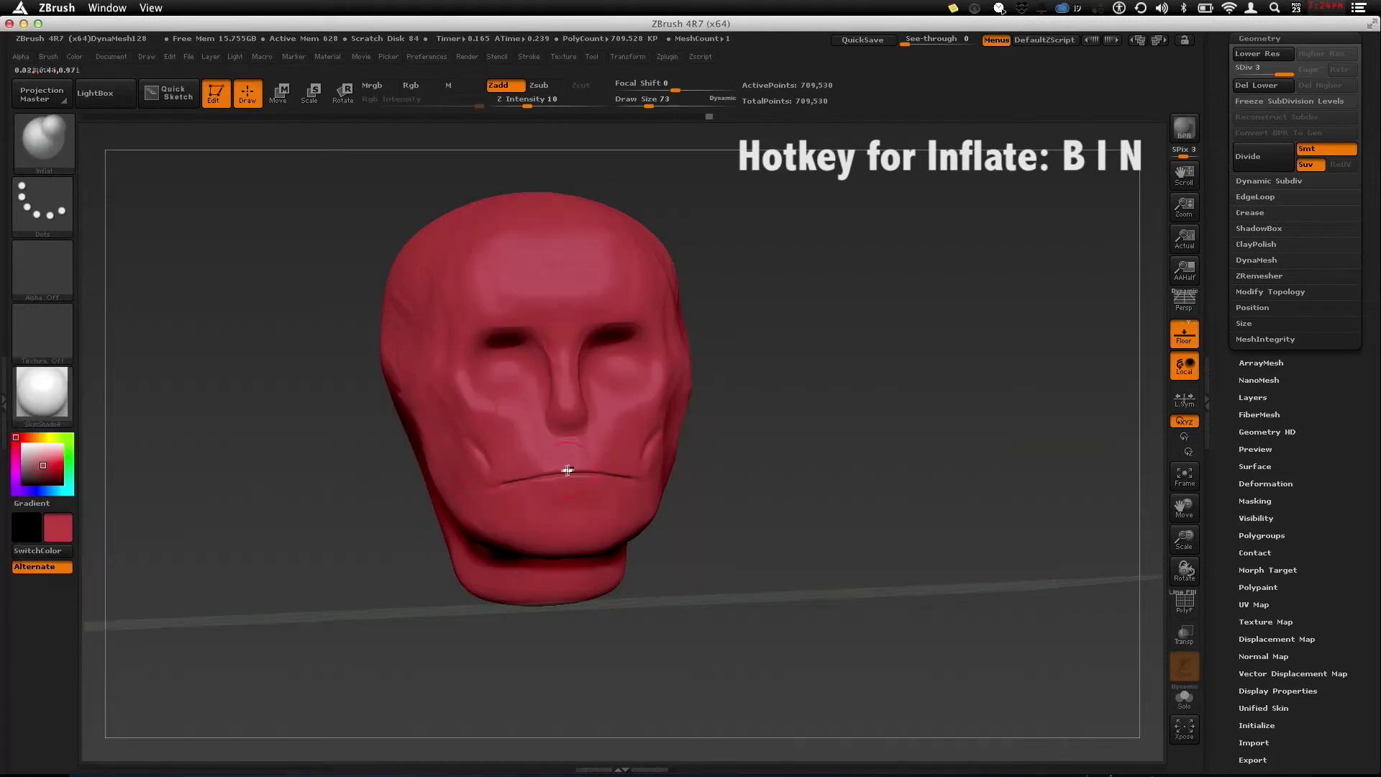
{"action": "left_click_drag", "start_coordinate": [729, 486], "coordinate": [426, 484], "text": "alt"}
{"action": "mouse_move", "coordinate": [781, 425]}
{"action": "left_mouse_down", "text": "alt"}
{"action": "mouse_move", "coordinate": [793, 452]}
{"action": "mouse_move", "coordinate": [607, 410]}
{"action": "left_mouse_up", "text": "alt"}
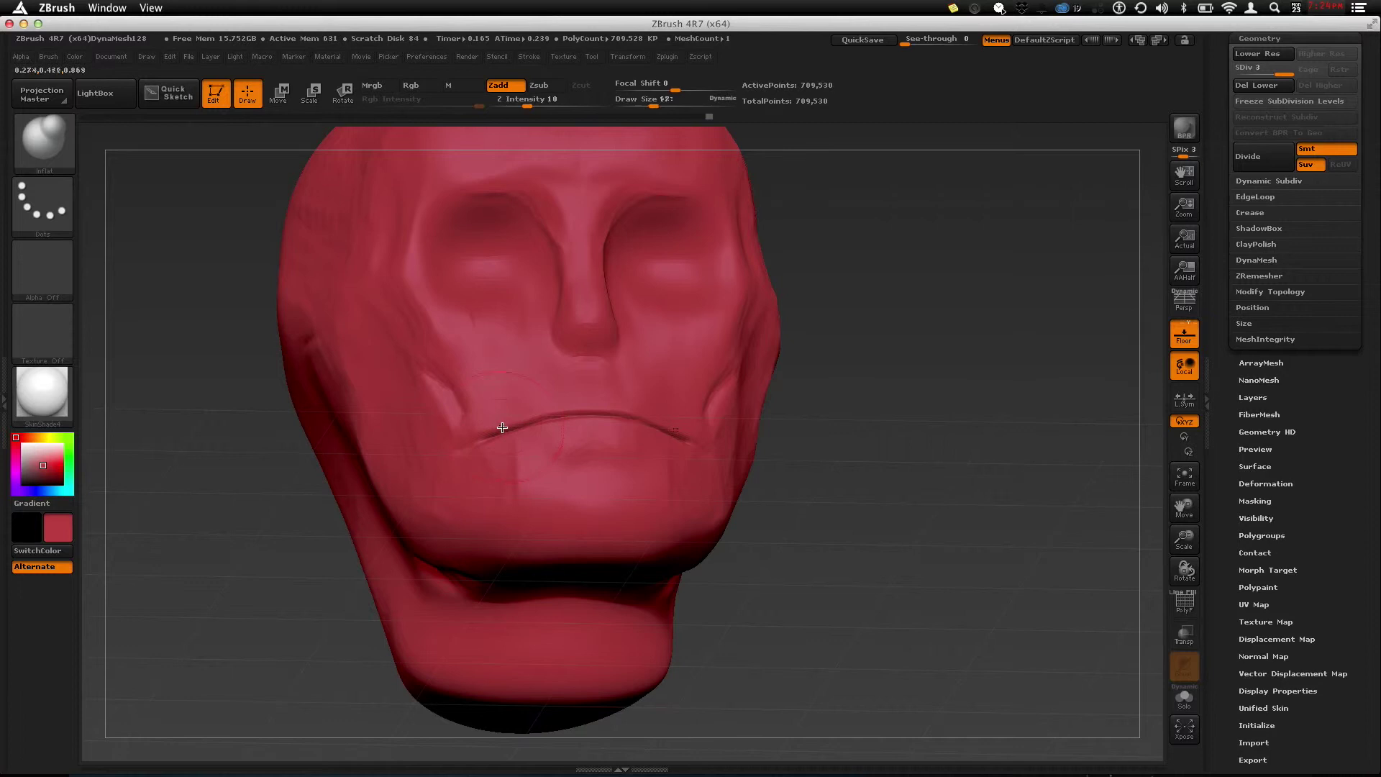
{"action": "mouse_move", "coordinate": [811, 455]}
{"action": "left_mouse_down"}
{"action": "mouse_move", "coordinate": [935, 453]}
{"action": "mouse_move", "coordinate": [811, 477]}
{"action": "left_mouse_up"}
{"action": "mouse_move", "coordinate": [792, 529]}
{"action": "left_mouse_down", "text": "alt"}
{"action": "mouse_move", "coordinate": [538, 419]}
{"action": "mouse_move", "coordinate": [499, 434]}
{"action": "mouse_move", "coordinate": [560, 418]}
{"action": "left_mouse_up", "text": "alt"}
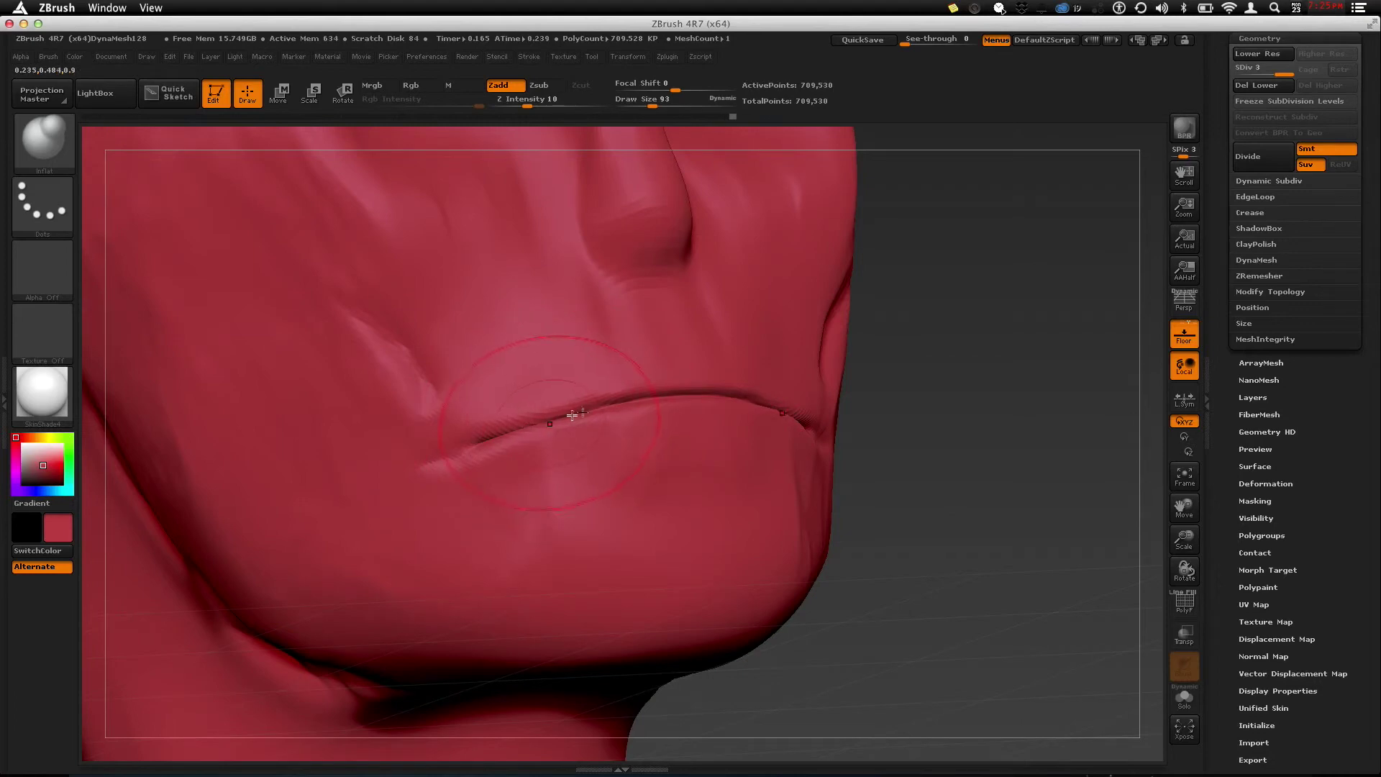
{"action": "left_click_drag", "start_coordinate": [922, 410], "coordinate": [767, 410]}
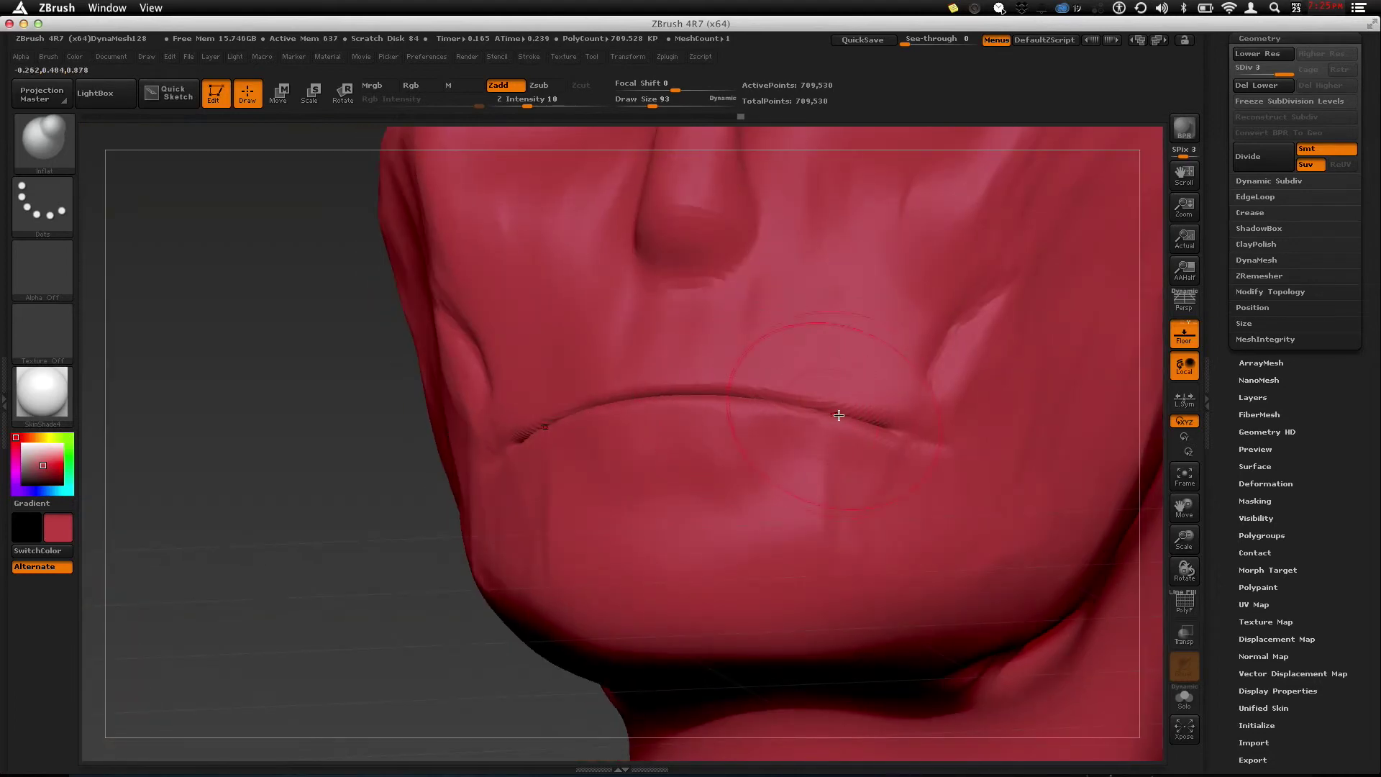
{"action": "left_click_drag", "start_coordinate": [358, 550], "coordinate": [317, 374], "text": "alt"}
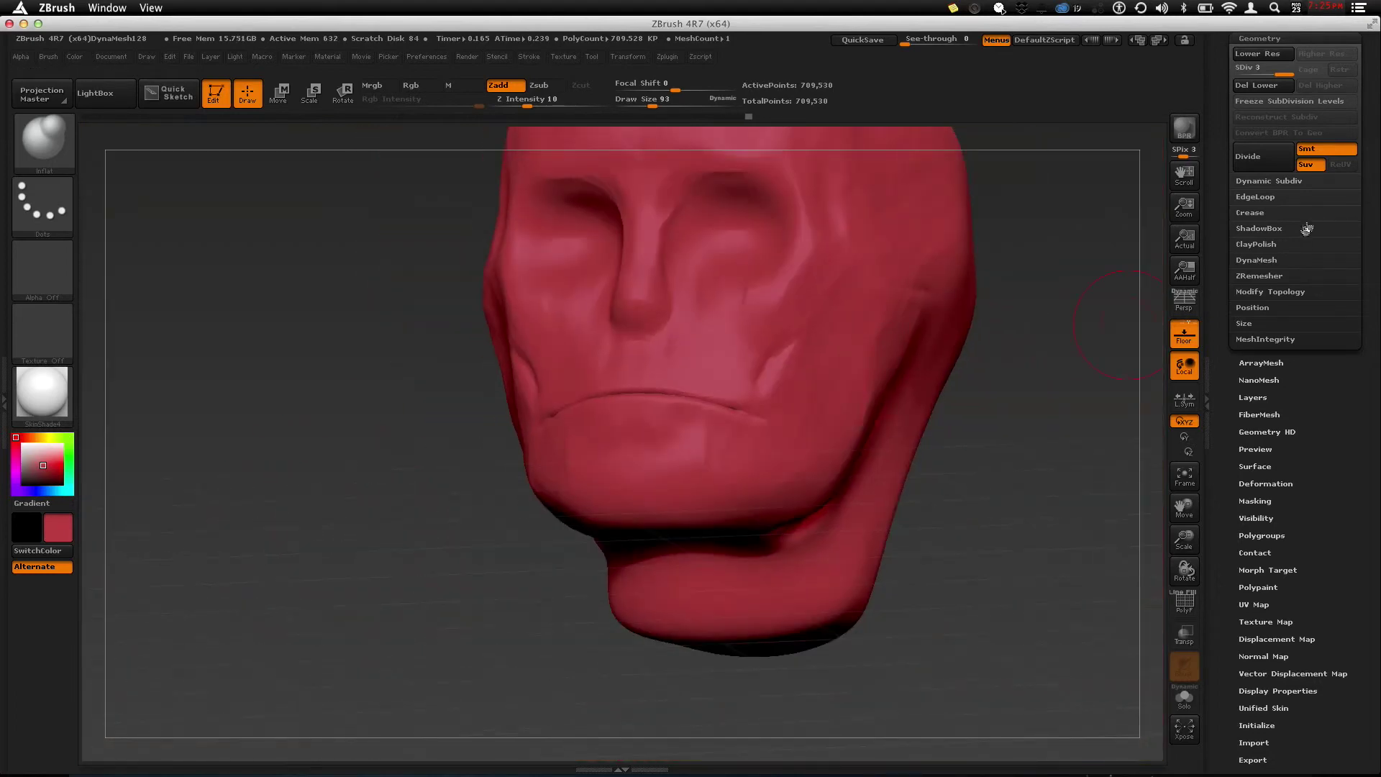
Step: Divide the head mesh once to add subdivision level 4
{"action": "left_click", "coordinate": [1248, 163]}
{"action": "key", "text": "shift"}
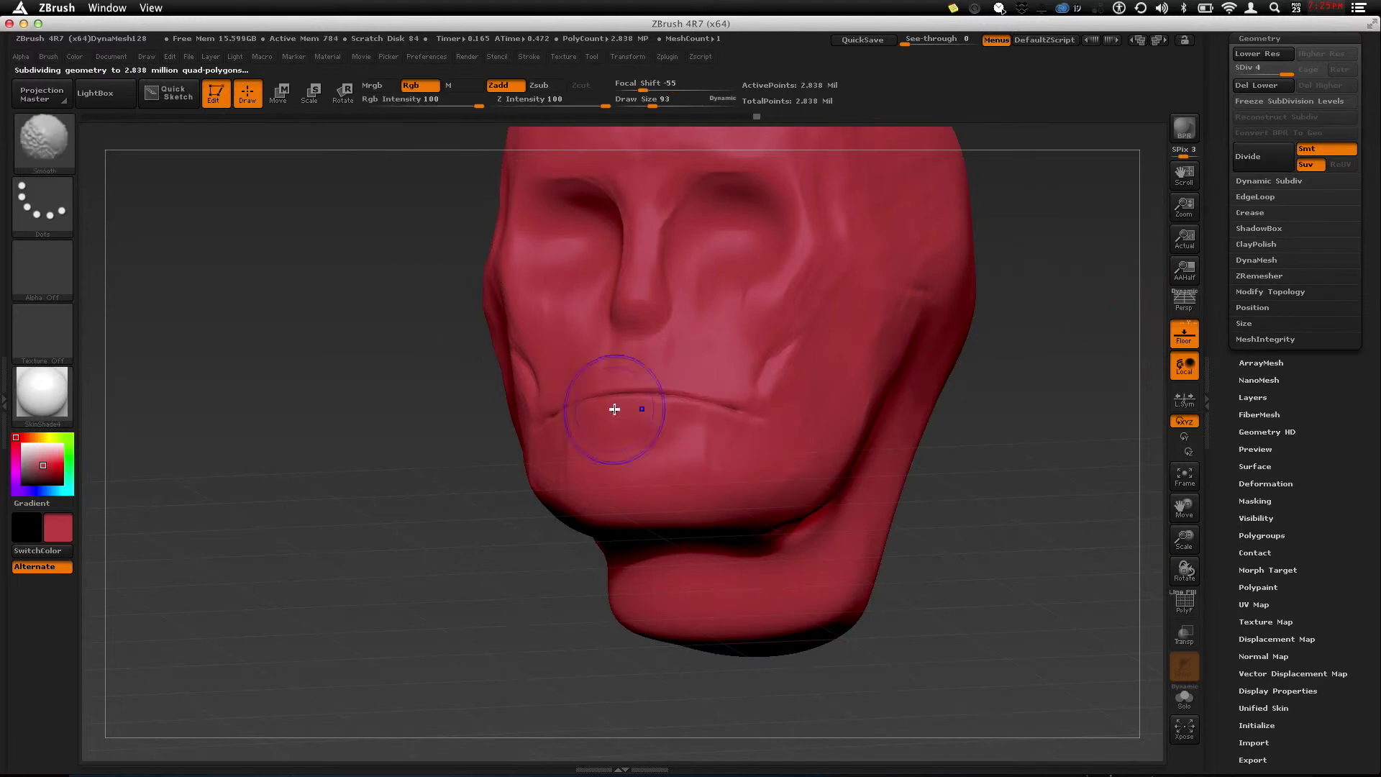
{"action": "left_click_drag", "start_coordinate": [452, 437], "coordinate": [403, 440], "text": "alt"}
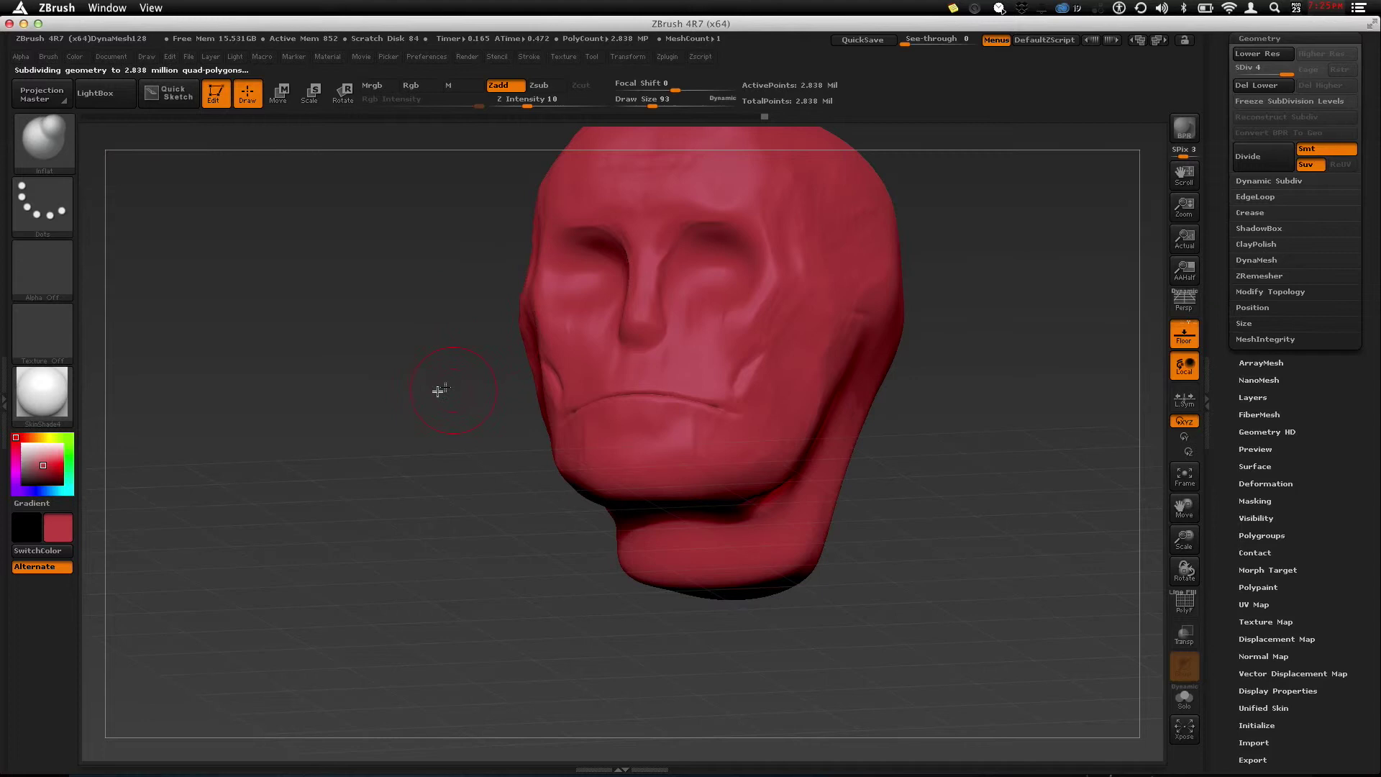
{"action": "left_click_drag", "start_coordinate": [451, 389], "coordinate": [547, 387]}
{"action": "left_click_drag", "start_coordinate": [963, 363], "coordinate": [266, 290]}
{"action": "mouse_move", "coordinate": [1017, 282]}
{"action": "left_mouse_down"}
{"action": "mouse_move", "coordinate": [968, 296]}
{"action": "mouse_move", "coordinate": [964, 321]}
{"action": "mouse_move", "coordinate": [986, 277]}
{"action": "mouse_move", "coordinate": [1021, 274]}
{"action": "left_mouse_up"}
Step: Lower the head to subdivision level 1 and swell the tip of the nose with the Inflat brush at draw size 145
{"action": "left_click", "coordinate": [1271, 106]}
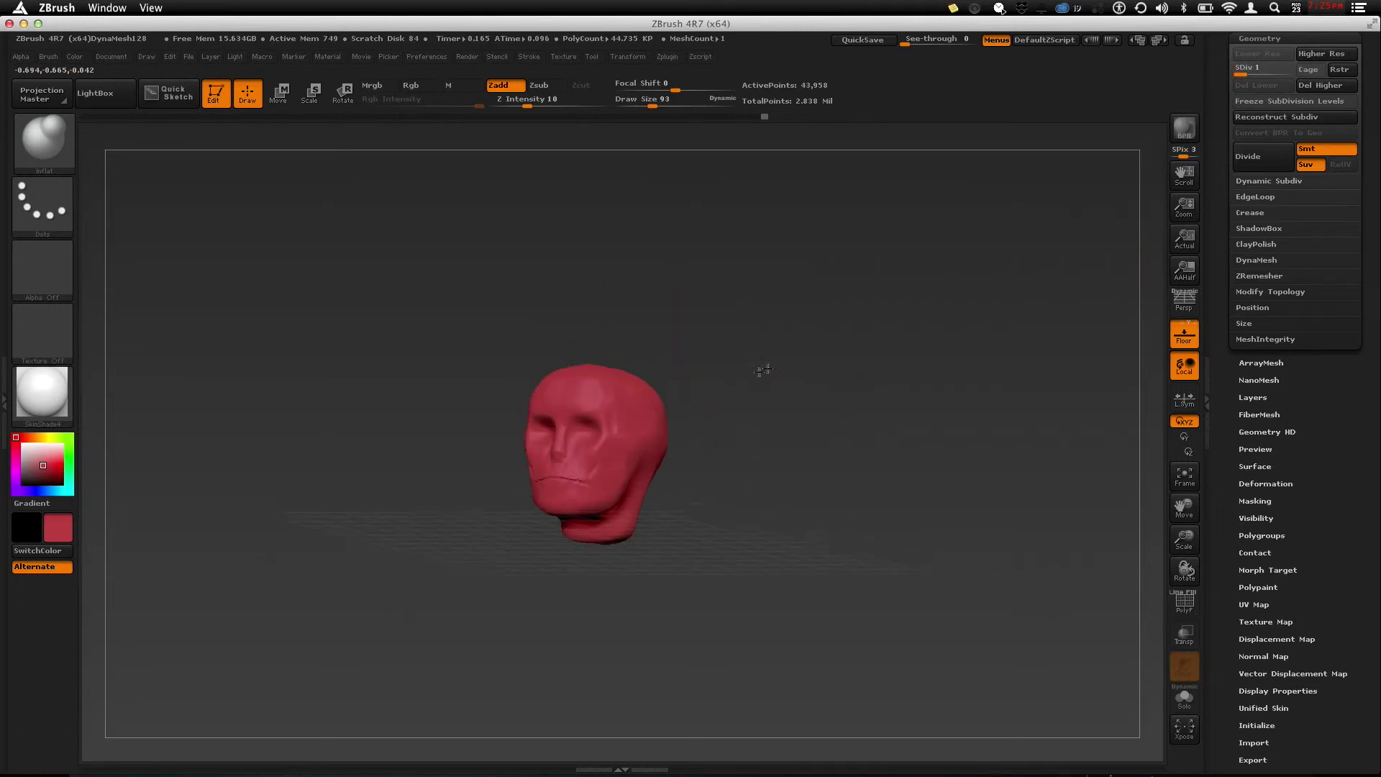
{"action": "left_click_drag", "start_coordinate": [656, 493], "coordinate": [632, 412], "text": "alt"}
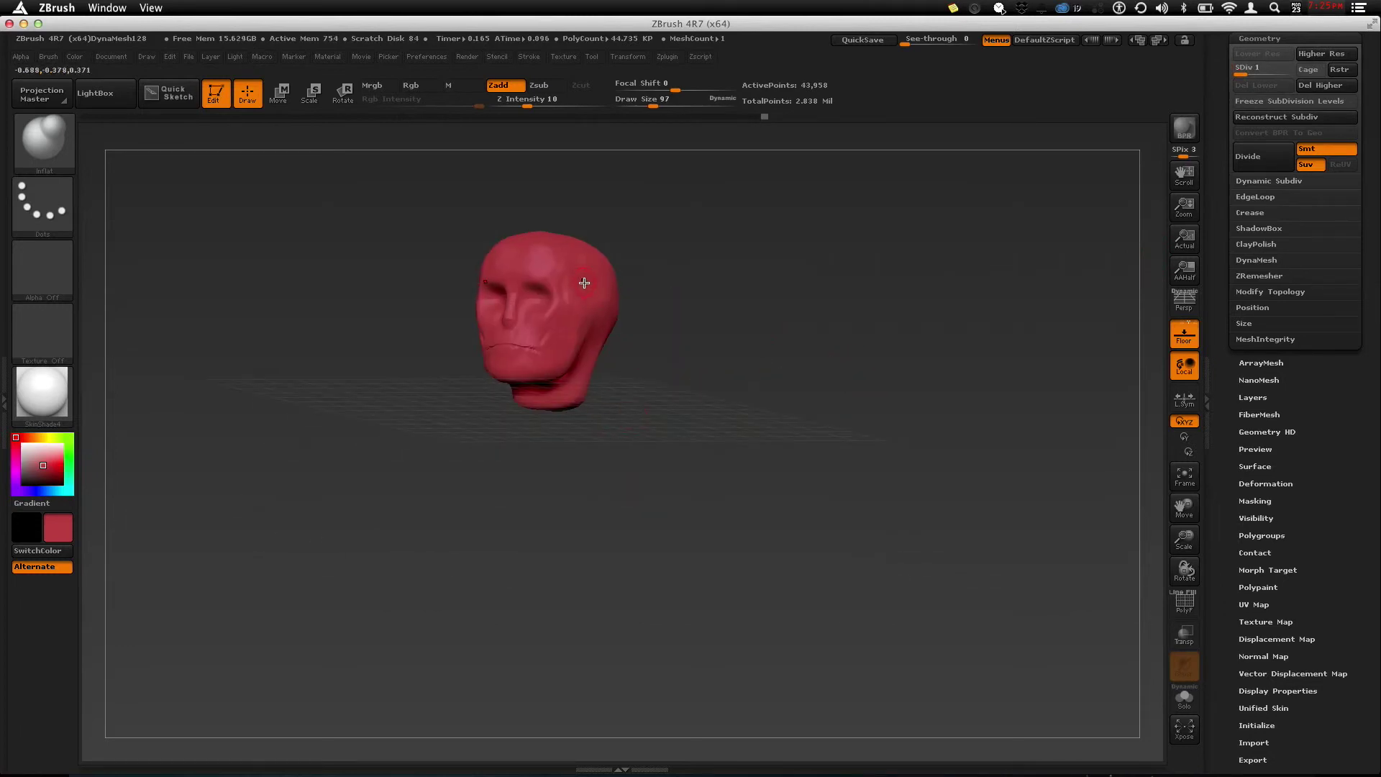
{"action": "left_click_drag", "start_coordinate": [687, 322], "coordinate": [684, 403], "text": "alt"}
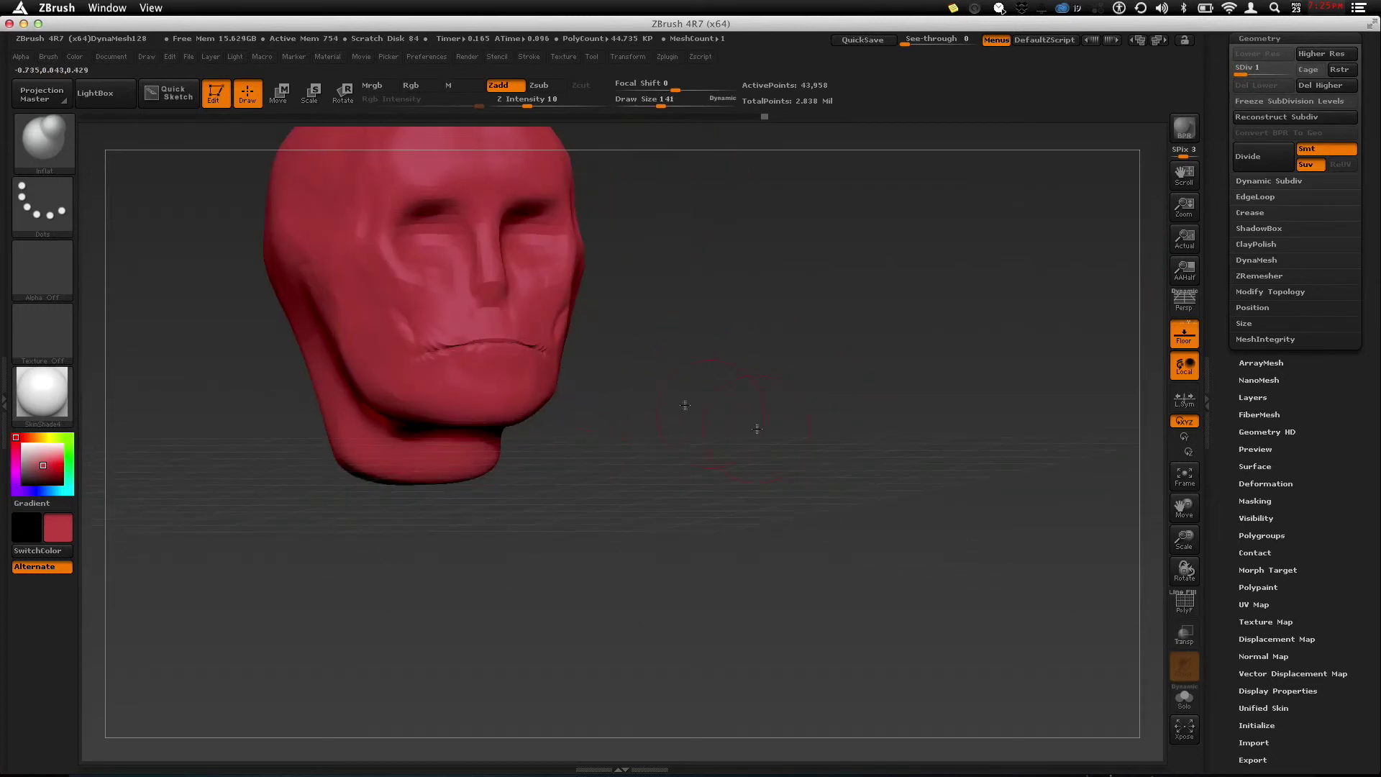
{"action": "mouse_move", "coordinate": [654, 317]}
{"action": "left_mouse_down", "text": "alt"}
{"action": "mouse_move", "coordinate": [677, 359]}
{"action": "mouse_move", "coordinate": [504, 325]}
{"action": "left_mouse_up", "text": "alt"}
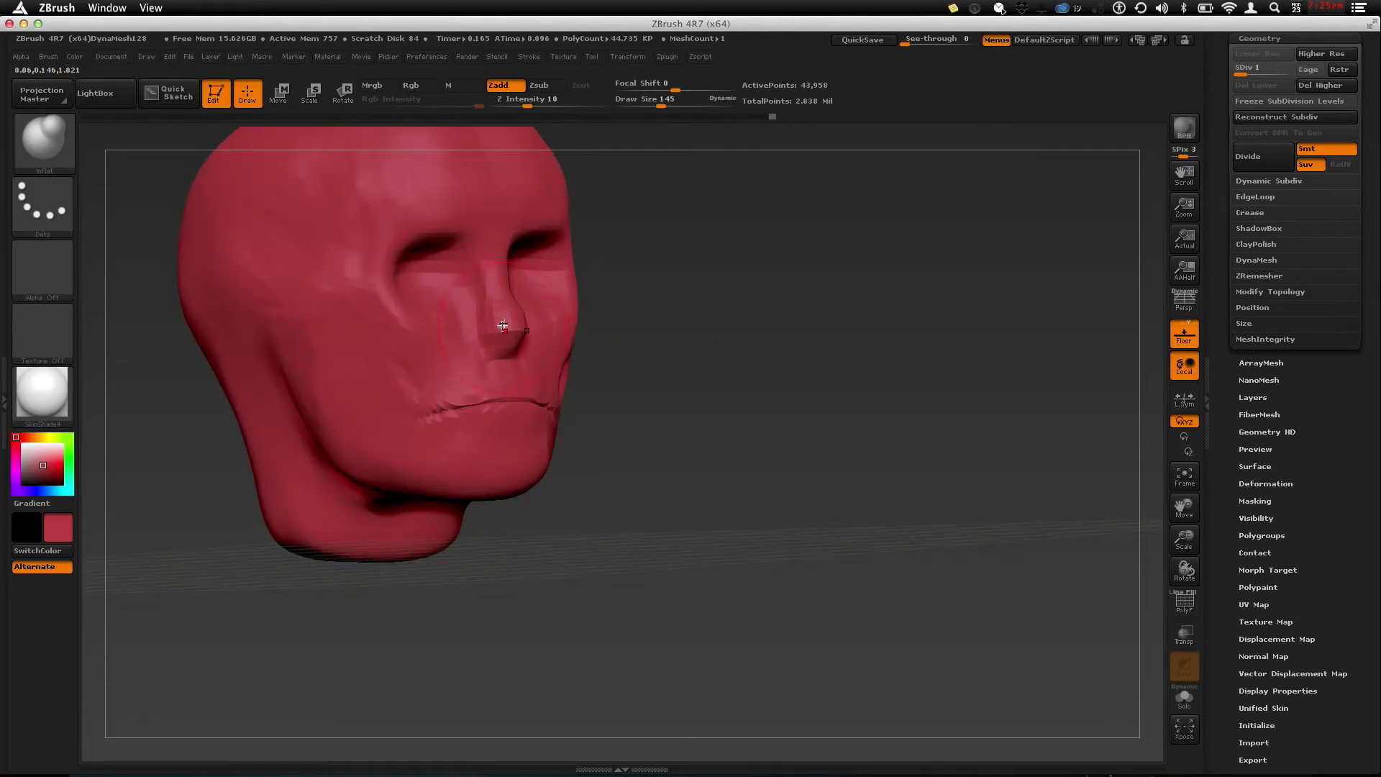
{"action": "left_click", "coordinate": [499, 335]}
{"action": "mouse_move", "coordinate": [827, 360]}
{"action": "left_mouse_down"}
{"action": "mouse_move", "coordinate": [666, 373]}
{"action": "mouse_move", "coordinate": [604, 394]}
{"action": "left_mouse_up"}
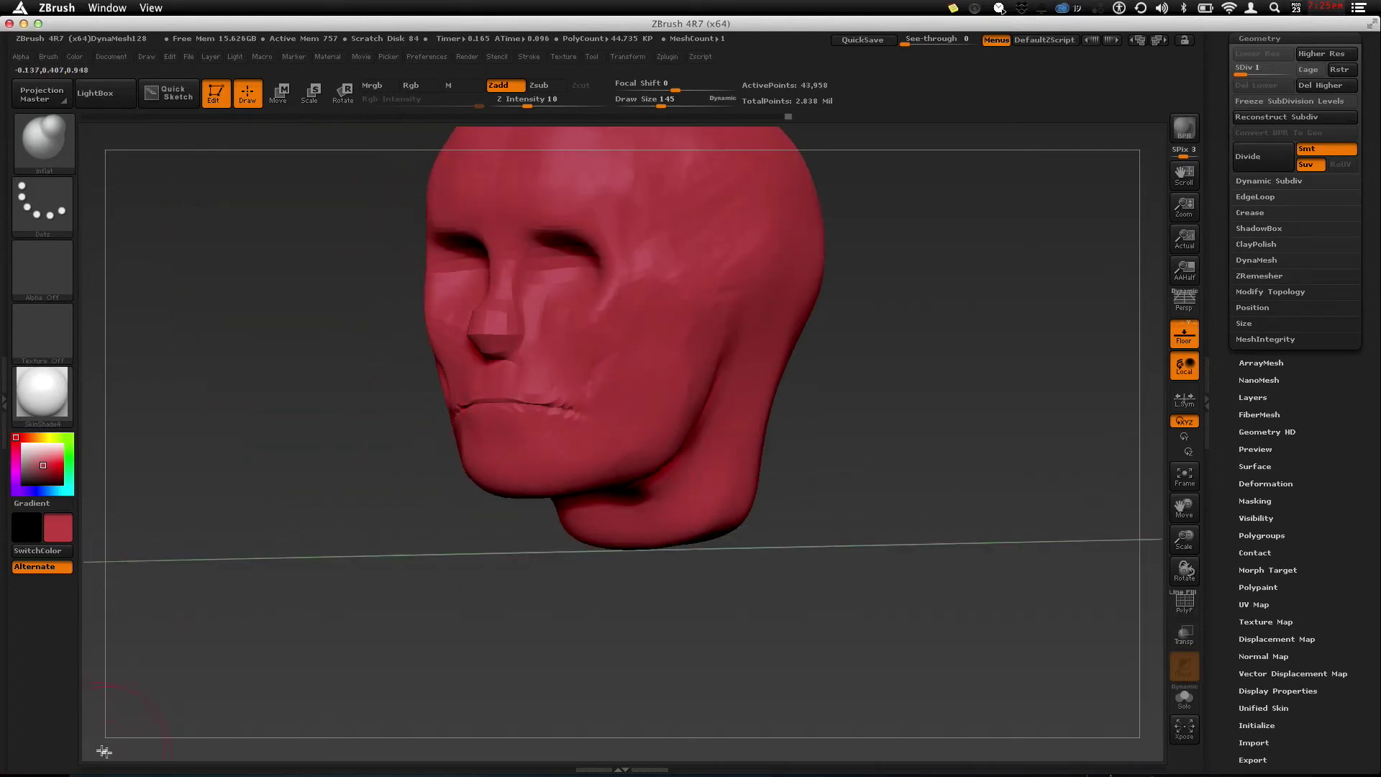
Step: Try to divide the mesh at the lowest level and set the head to subdivision level 3
{"action": "left_click", "coordinate": [1284, 168]}
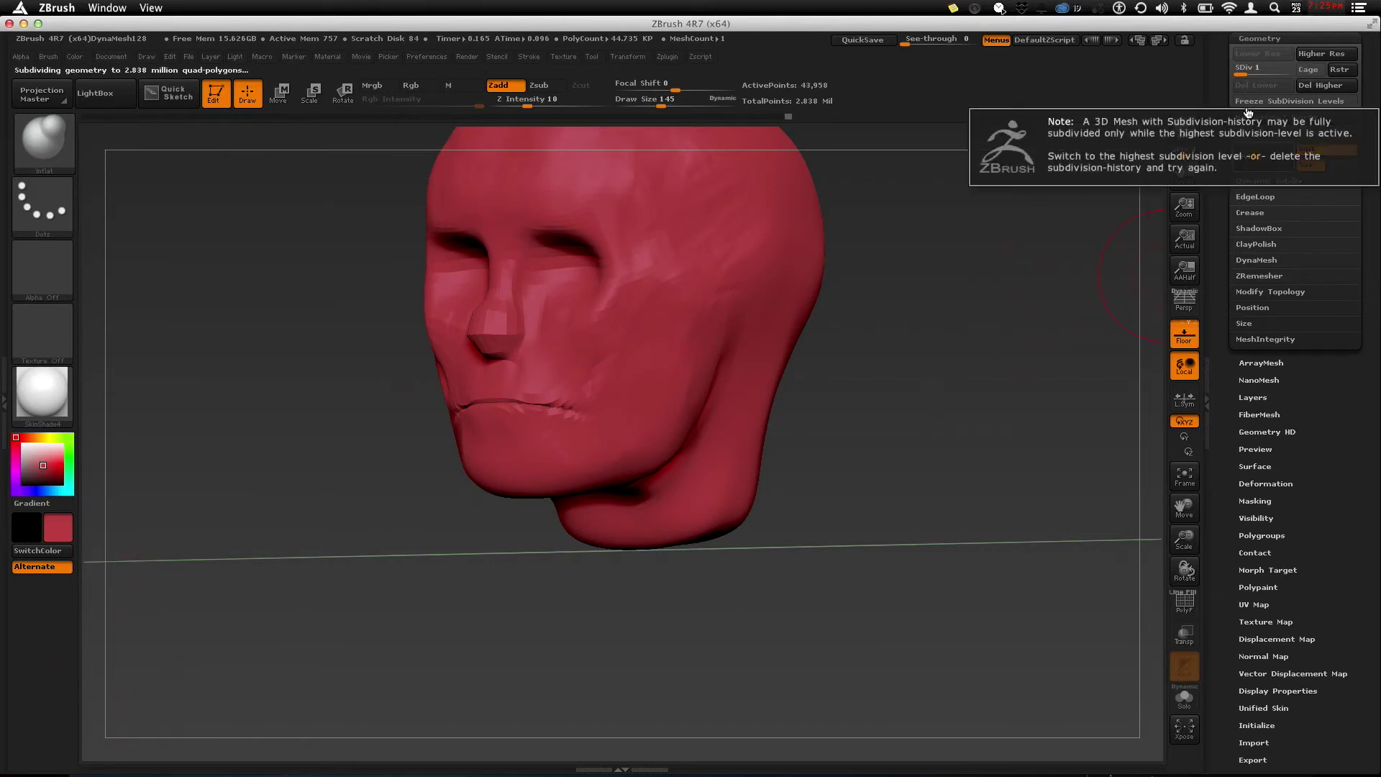
{"action": "left_click_drag", "start_coordinate": [1244, 77], "coordinate": [1271, 81]}
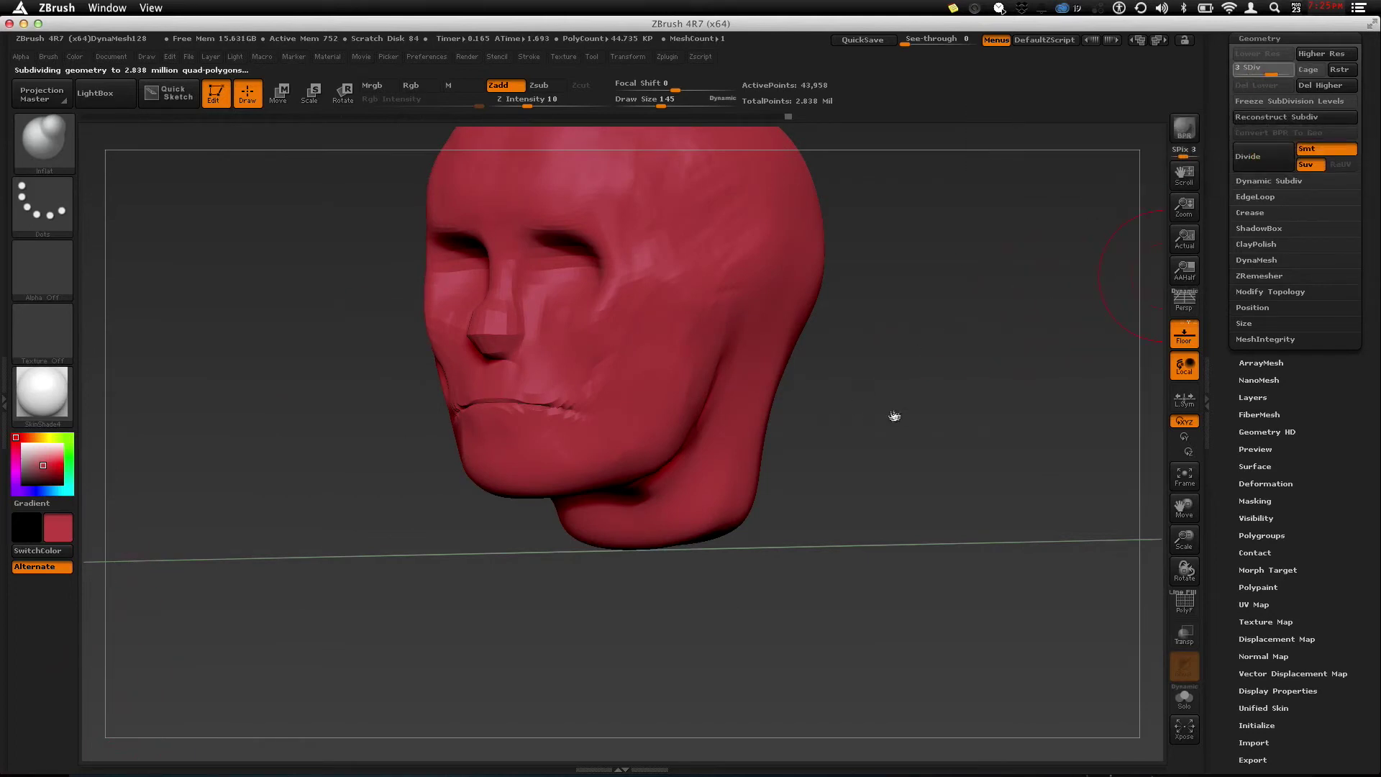
{"action": "left_click_drag", "start_coordinate": [903, 392], "coordinate": [510, 385]}
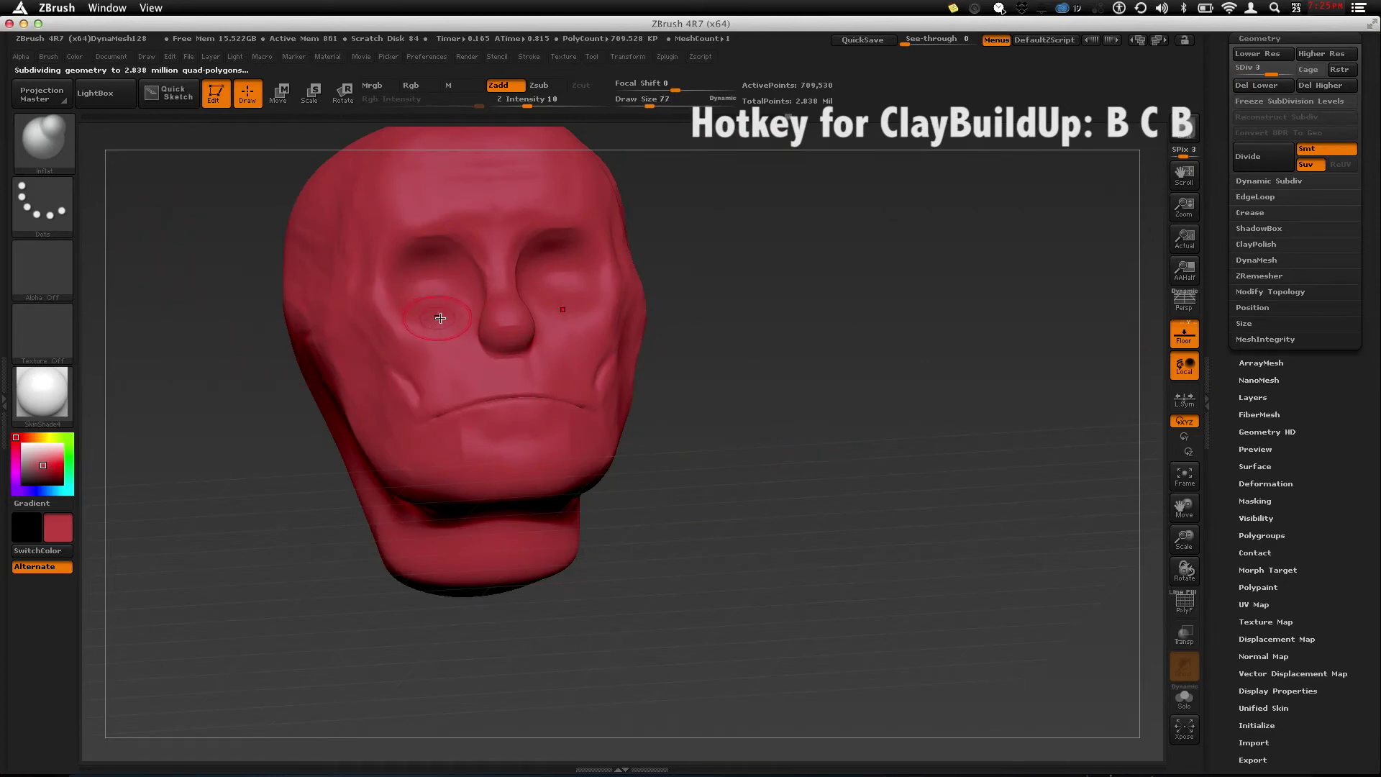
Step: Build up the nostril wings on both sides of the nose with the ClayBuildup brush at draw sizes 45 and 49
{"action": "key", "text": "b"}
{"action": "key", "text": "c"}
{"action": "key", "text": "b"}
{"action": "left_click_drag", "start_coordinate": [768, 346], "coordinate": [531, 354]}
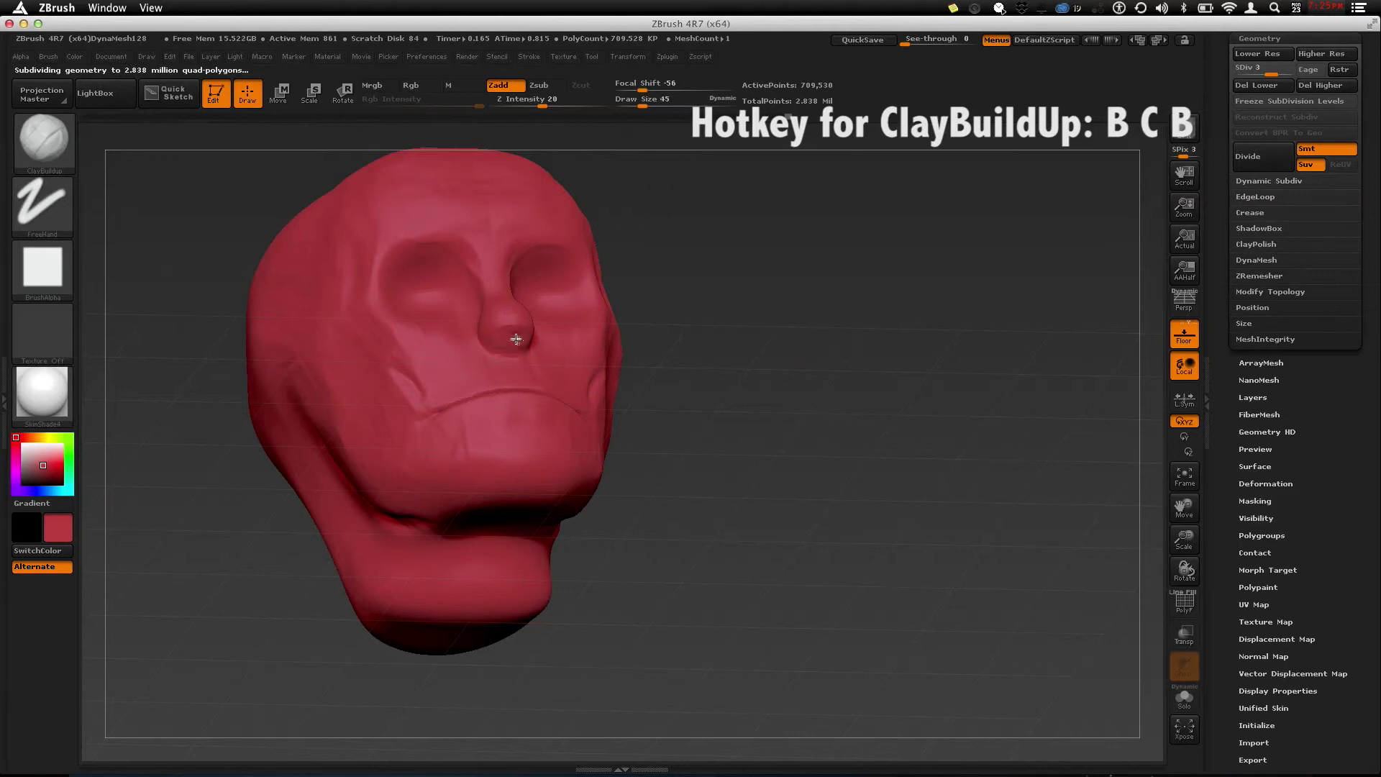
{"action": "left_click_drag", "start_coordinate": [699, 374], "coordinate": [565, 335]}
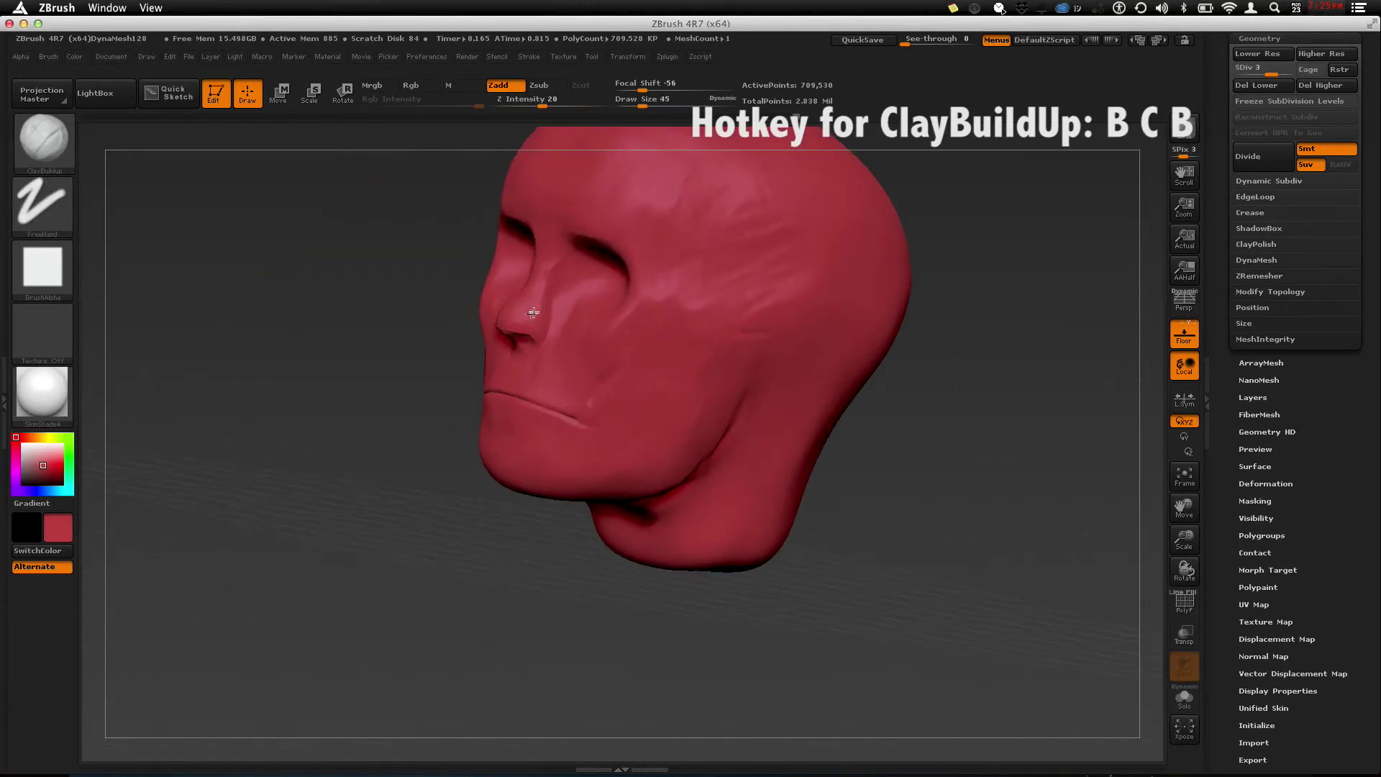
{"action": "left_click_drag", "start_coordinate": [391, 409], "coordinate": [511, 350]}
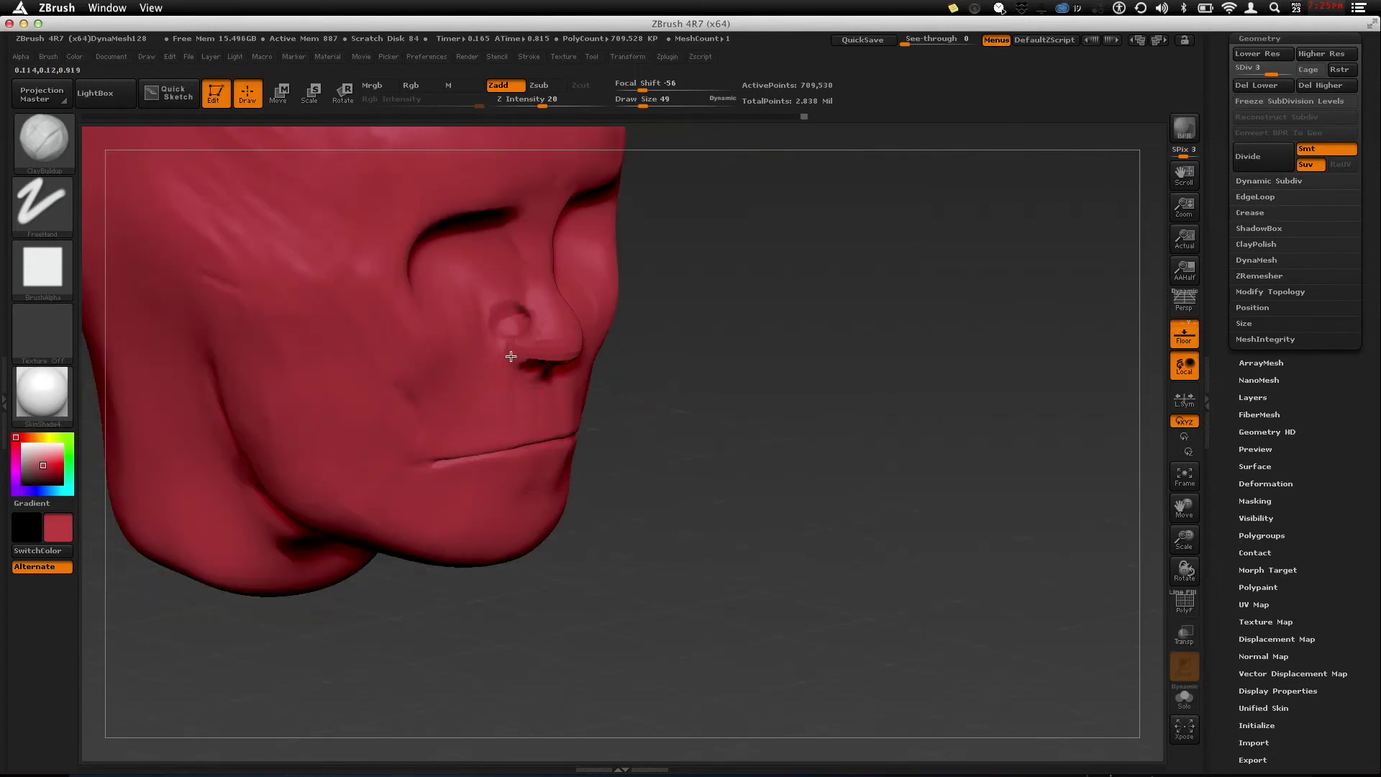
{"action": "left_click_drag", "start_coordinate": [633, 371], "coordinate": [731, 416]}
{"action": "left_click", "coordinate": [761, 313]}
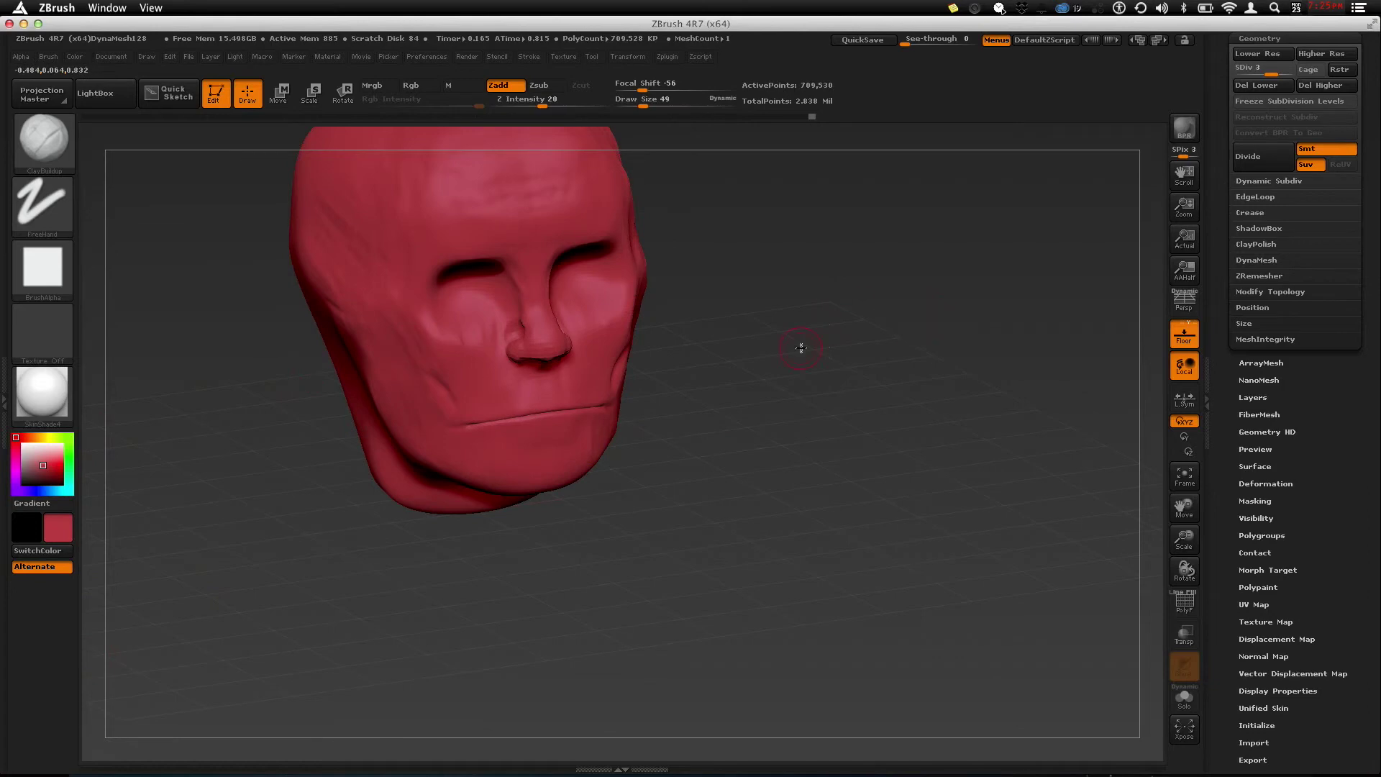
Step: Shape the nostrils and the surrounding face with the Move brush at draw sizes 69 and 73
{"action": "key", "text": "b"}
{"action": "left_click", "coordinate": [802, 345]}
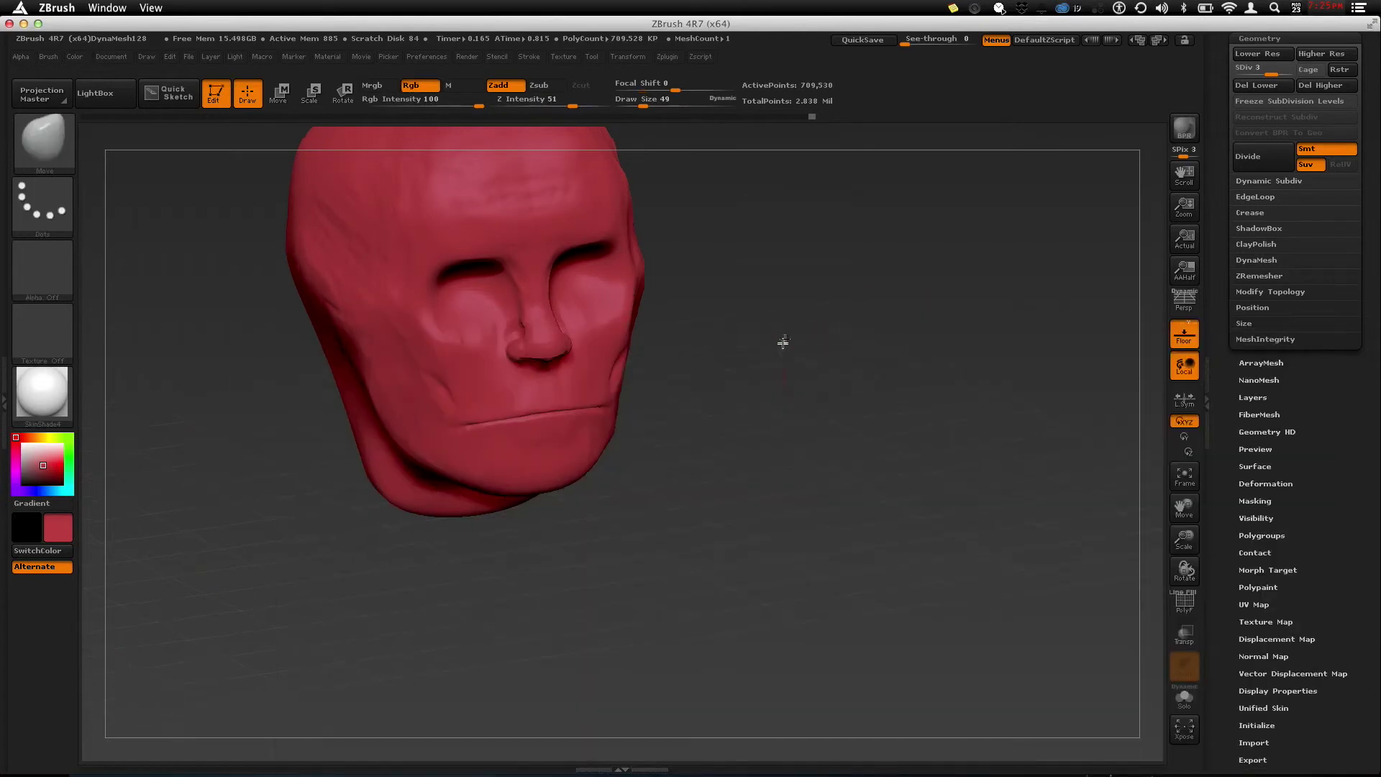
{"action": "left_click_drag", "start_coordinate": [783, 341], "coordinate": [493, 381]}
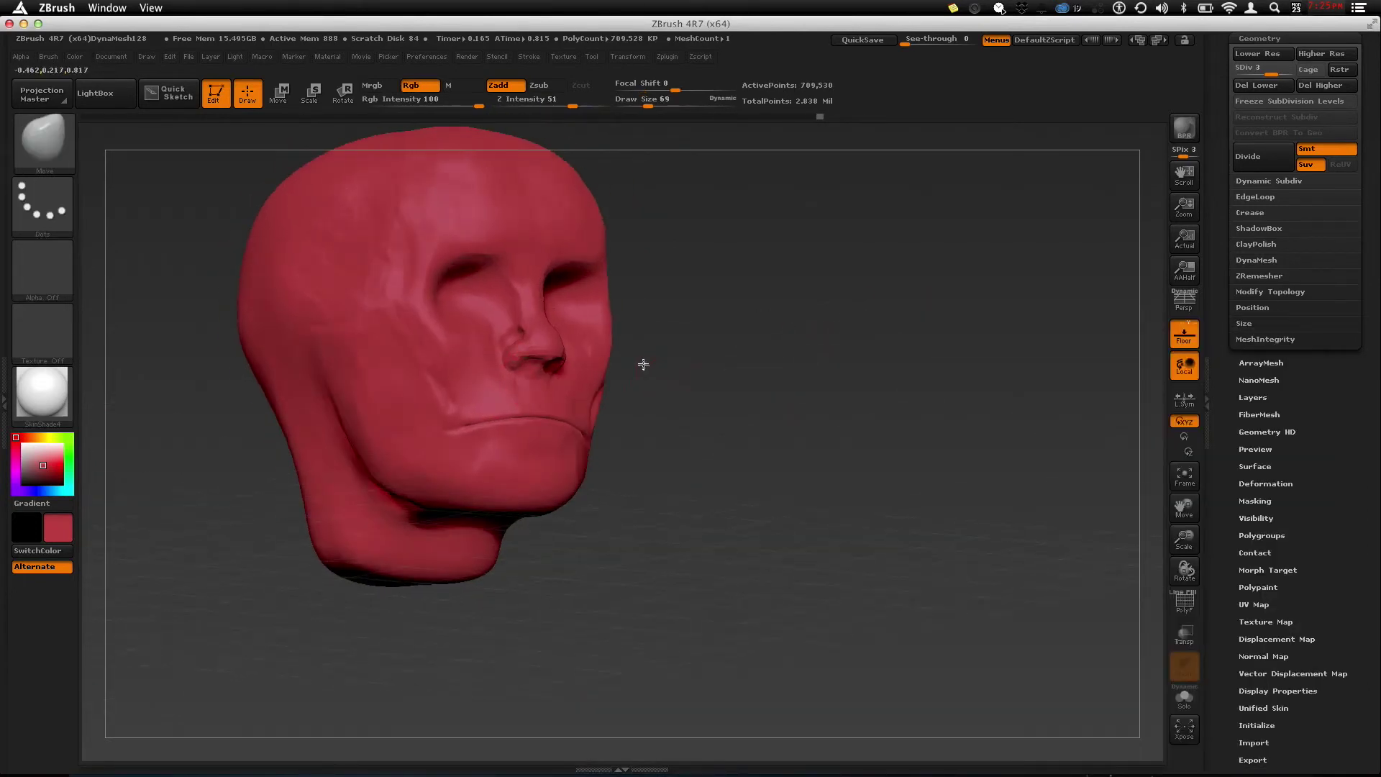
{"action": "left_click_drag", "start_coordinate": [641, 364], "coordinate": [530, 395]}
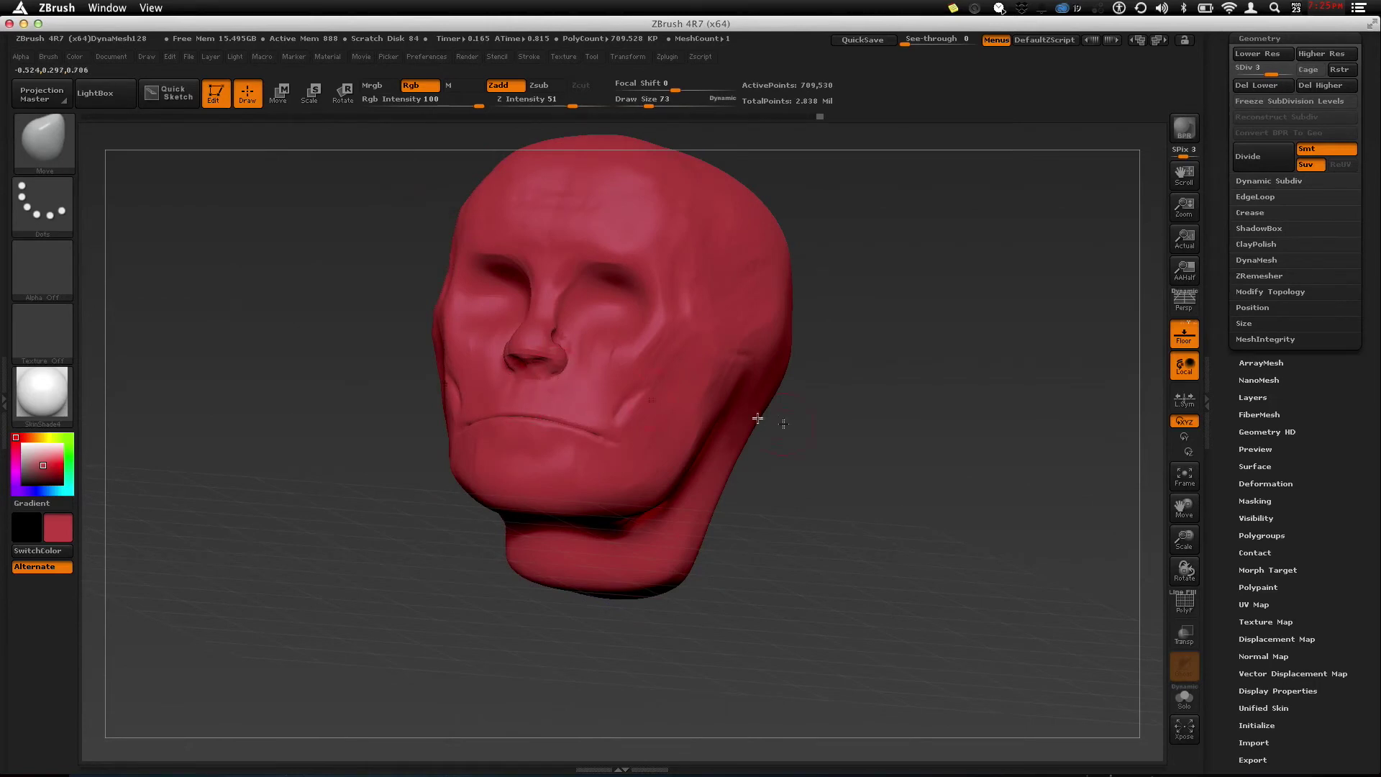
{"action": "left_click_drag", "start_coordinate": [757, 418], "coordinate": [829, 451], "text": "shift"}
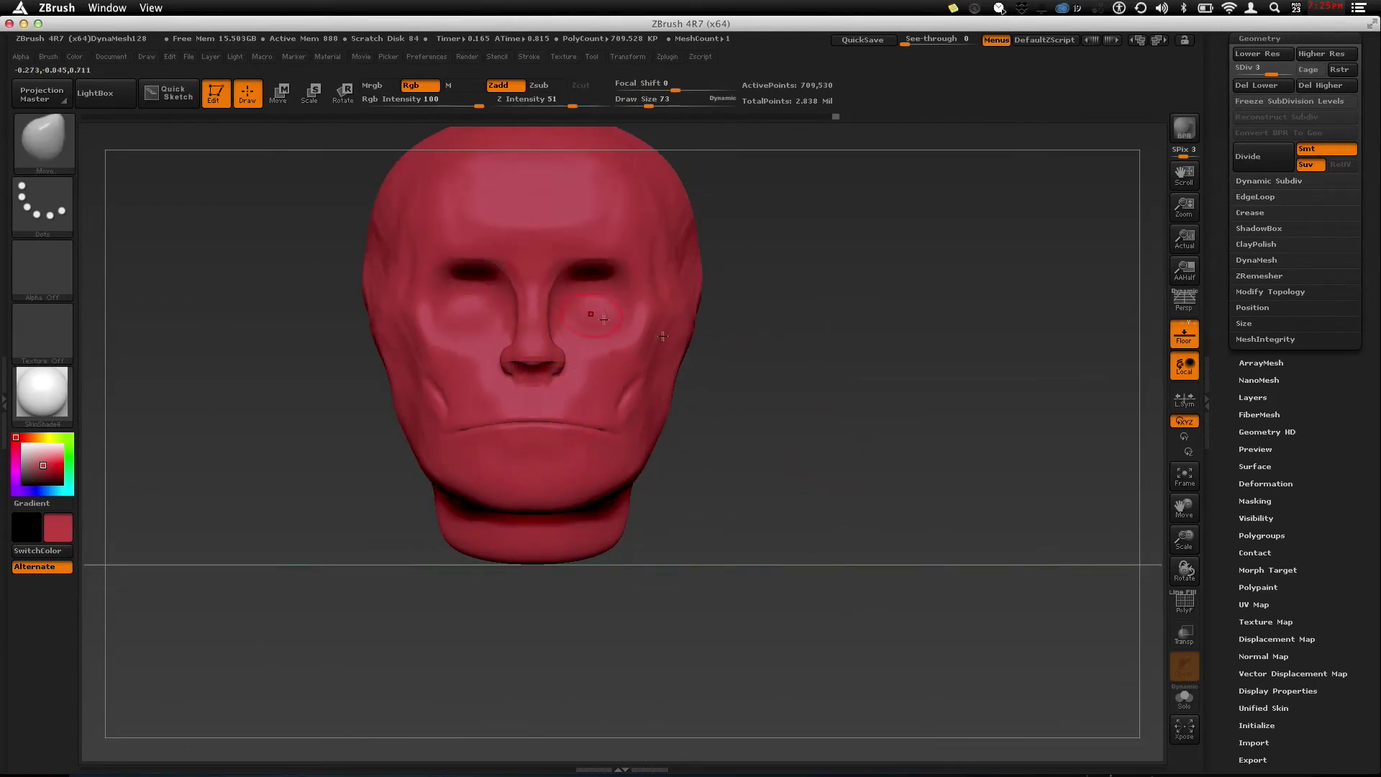
{"action": "mouse_move", "coordinate": [801, 408]}
{"action": "left_mouse_down", "text": "alt"}
{"action": "mouse_move", "coordinate": [770, 376]}
{"action": "mouse_move", "coordinate": [805, 431]}
{"action": "left_mouse_up", "text": "alt"}
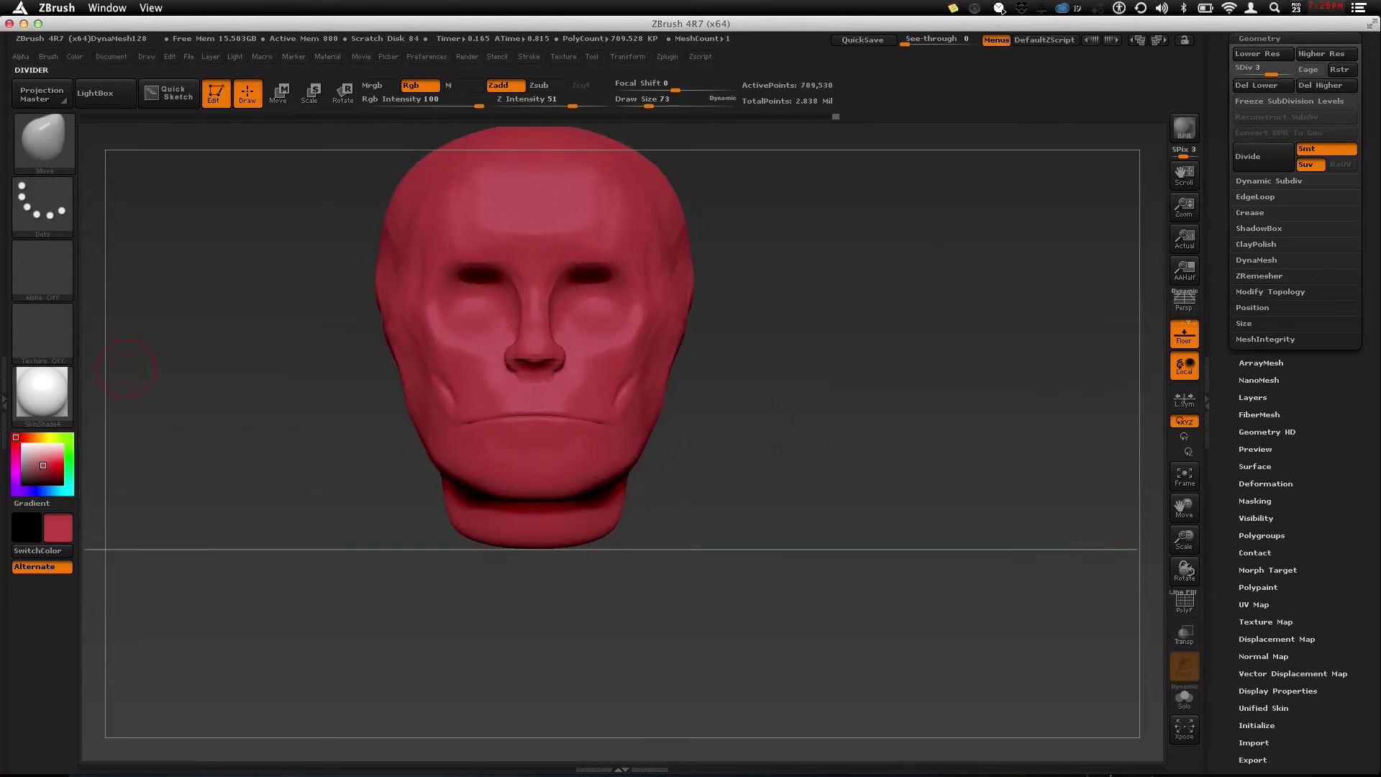
{"action": "key", "text": "super+Tab"}
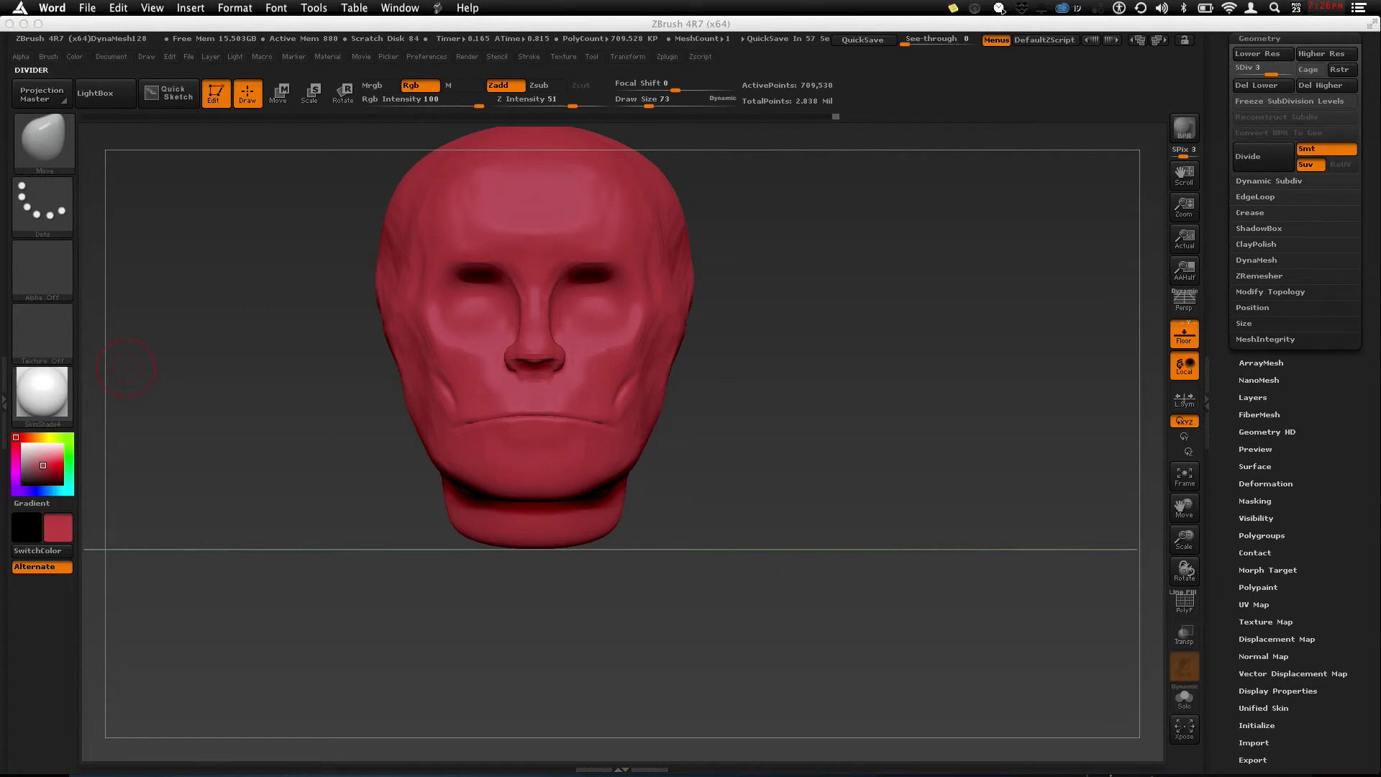
{"action": "key", "text": "super+Tab"}
Step: Paint a mask over both eye sockets with the MaskPen brush
{"action": "left_click_drag", "start_coordinate": [816, 425], "coordinate": [579, 384], "text": "alt"}
{"action": "left_click_drag", "start_coordinate": [728, 381], "coordinate": [740, 431], "text": "alt"}
{"action": "mouse_move", "coordinate": [606, 348]}
{"action": "left_mouse_down", "text": "ctrl"}
{"action": "mouse_move", "coordinate": [592, 351]}
{"action": "mouse_move", "coordinate": [586, 321]}
{"action": "mouse_move", "coordinate": [599, 331]}
{"action": "left_mouse_up", "text": "ctrl"}
{"action": "left_click_drag", "start_coordinate": [727, 403], "coordinate": [794, 430]}
{"action": "mouse_move", "coordinate": [703, 430]}
{"action": "left_mouse_down", "text": "alt"}
{"action": "mouse_move", "coordinate": [690, 453]}
{"action": "mouse_move", "coordinate": [726, 397]}
{"action": "mouse_move", "coordinate": [709, 370]}
{"action": "mouse_move", "coordinate": [709, 407]}
{"action": "left_mouse_up", "text": "alt"}
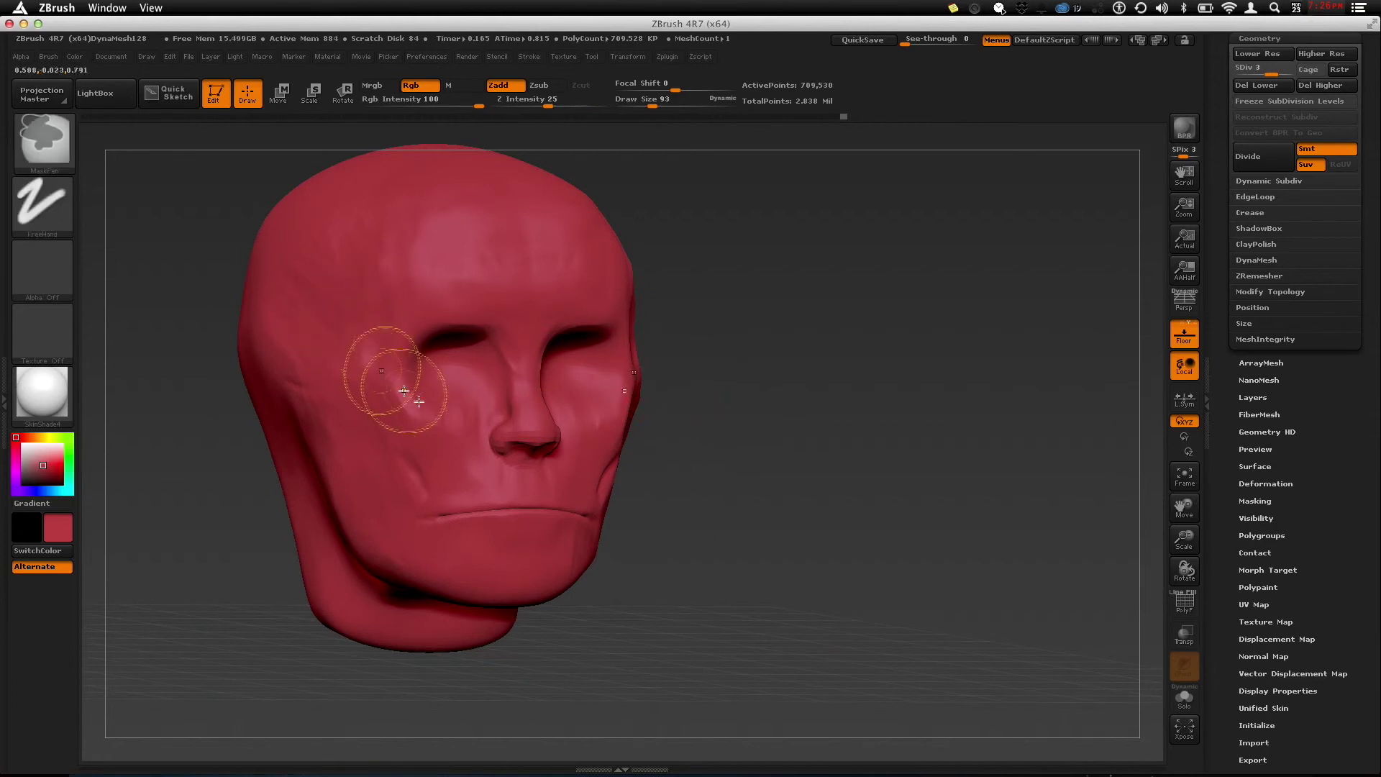
{"action": "mouse_move", "coordinate": [449, 349]}
{"action": "left_mouse_down", "text": "ctrl"}
{"action": "mouse_move", "coordinate": [478, 374]}
{"action": "mouse_move", "coordinate": [442, 379]}
{"action": "left_mouse_up", "text": "ctrl"}
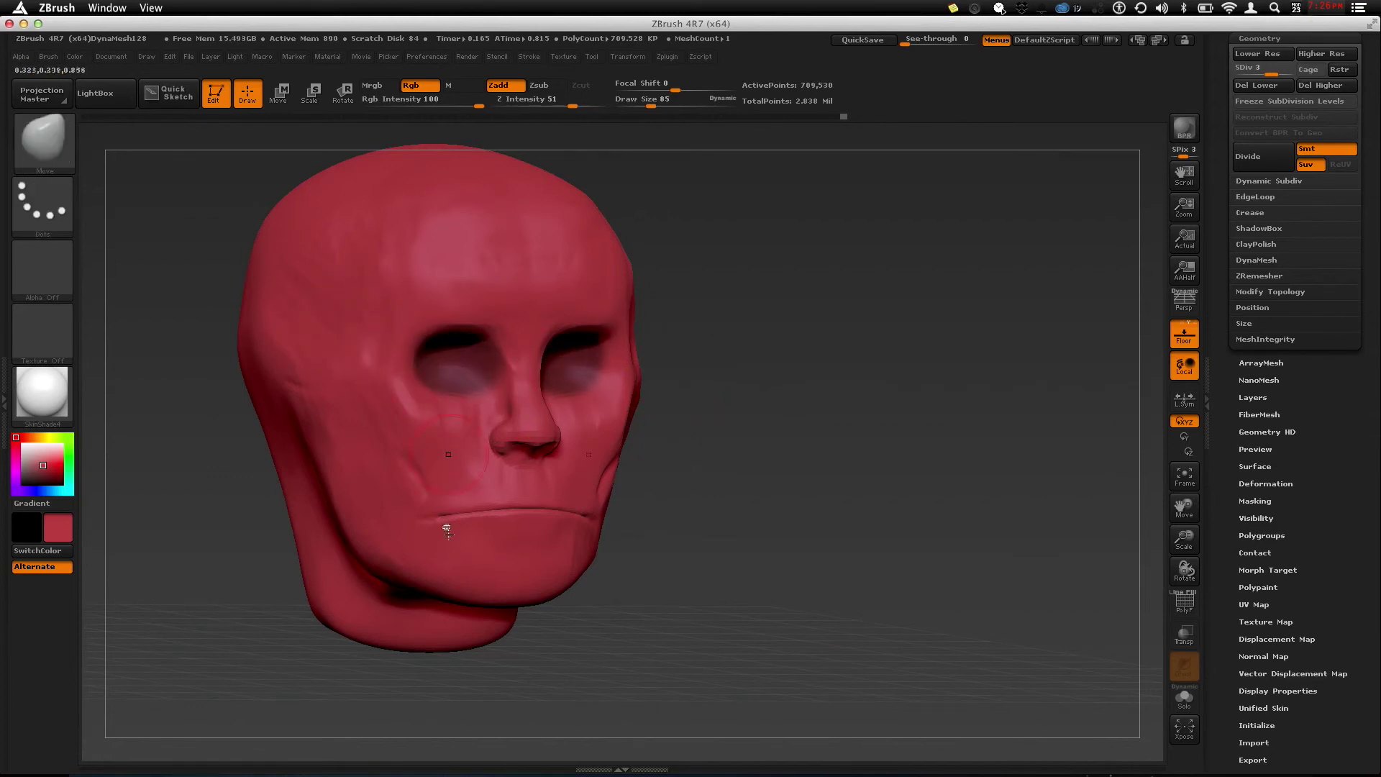
Step: Reshape the brow and the sides of the head around the masked eye sockets with the Move brush at draw sizes from 113 to 209
{"action": "left_click_drag", "start_coordinate": [684, 374], "coordinate": [809, 389]}
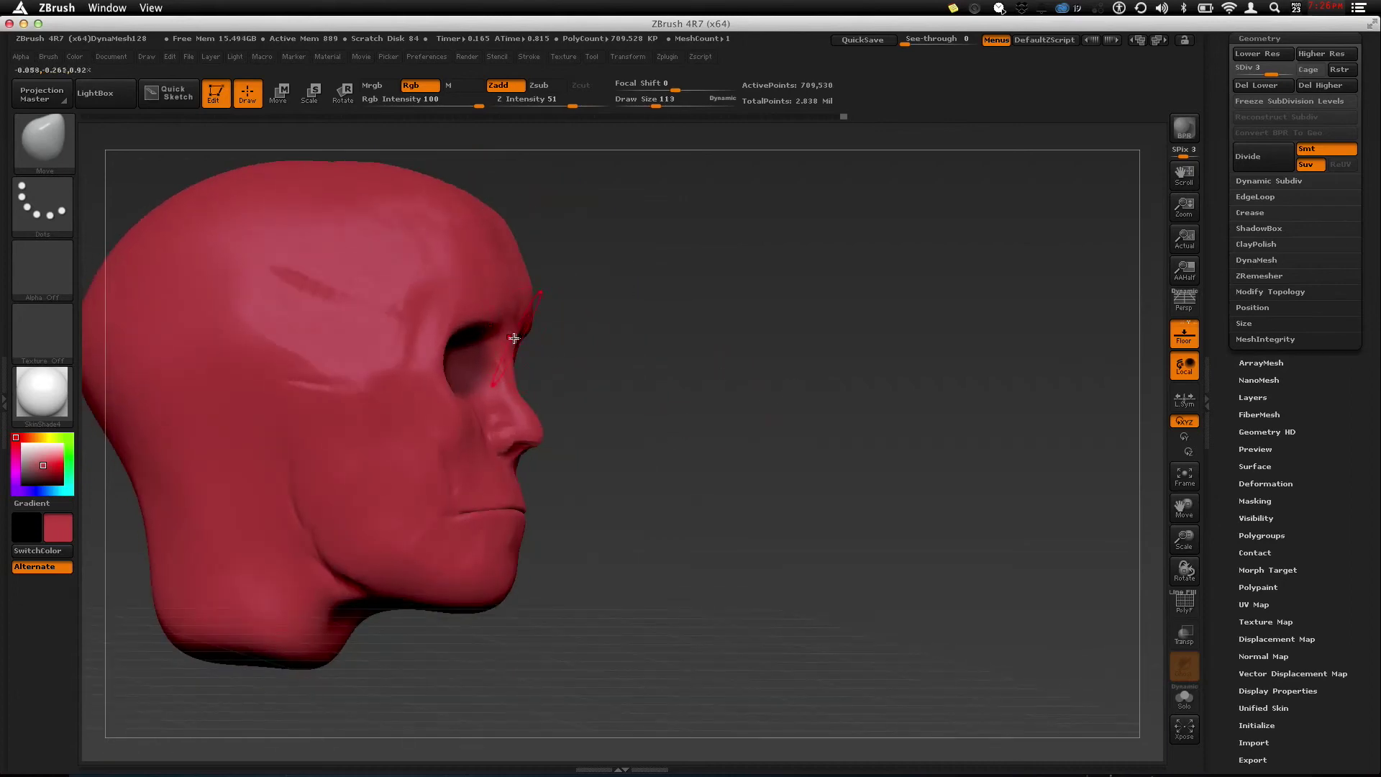
{"action": "left_click_drag", "start_coordinate": [488, 322], "coordinate": [503, 326]}
{"action": "mouse_move", "coordinate": [791, 338]}
{"action": "left_mouse_down"}
{"action": "mouse_move", "coordinate": [468, 335]}
{"action": "mouse_move", "coordinate": [448, 348]}
{"action": "mouse_move", "coordinate": [445, 317]}
{"action": "left_mouse_up"}
{"action": "left_click_drag", "start_coordinate": [431, 373], "coordinate": [422, 363]}
{"action": "left_click_drag", "start_coordinate": [865, 433], "coordinate": [849, 338], "text": "alt"}
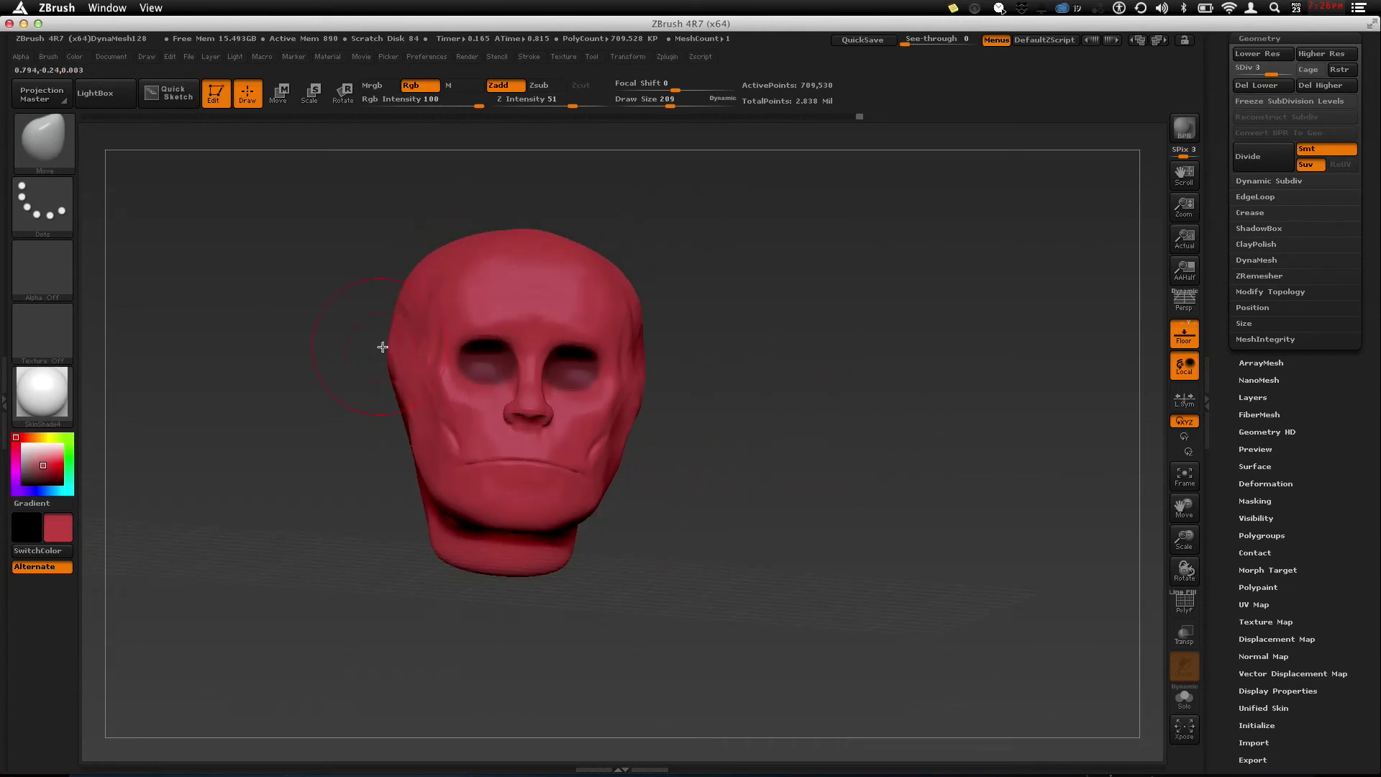
{"action": "left_click_drag", "start_coordinate": [395, 351], "coordinate": [395, 352]}
{"action": "left_click_drag", "start_coordinate": [370, 307], "coordinate": [744, 437]}
{"action": "left_click_drag", "start_coordinate": [676, 384], "coordinate": [659, 358]}
{"action": "key", "text": "bracketright"}
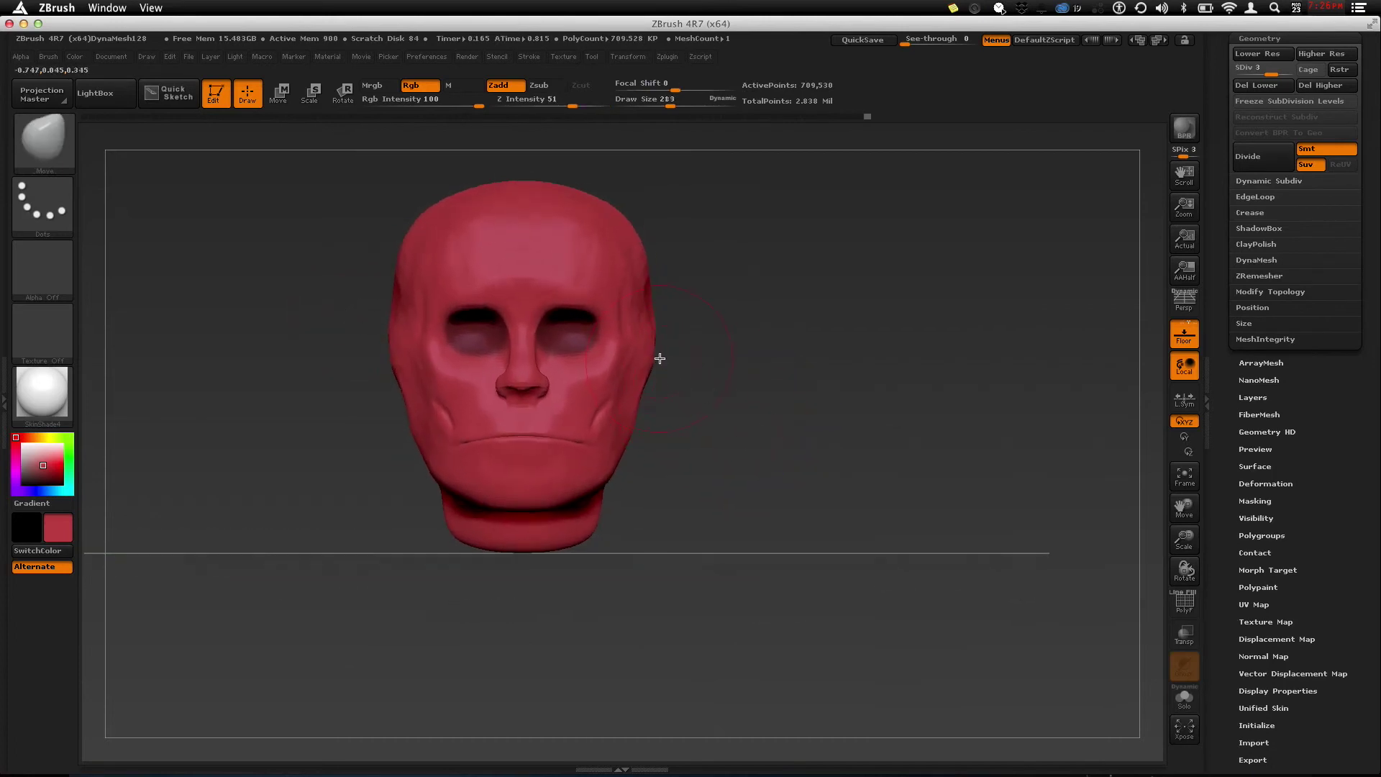
{"action": "left_click_drag", "start_coordinate": [749, 425], "coordinate": [732, 407]}
Step: Clear the mask from the eye sockets
{"action": "left_click", "coordinate": [732, 408], "text": "ctrl"}
{"action": "left_click", "coordinate": [742, 417], "text": "ctrl"}
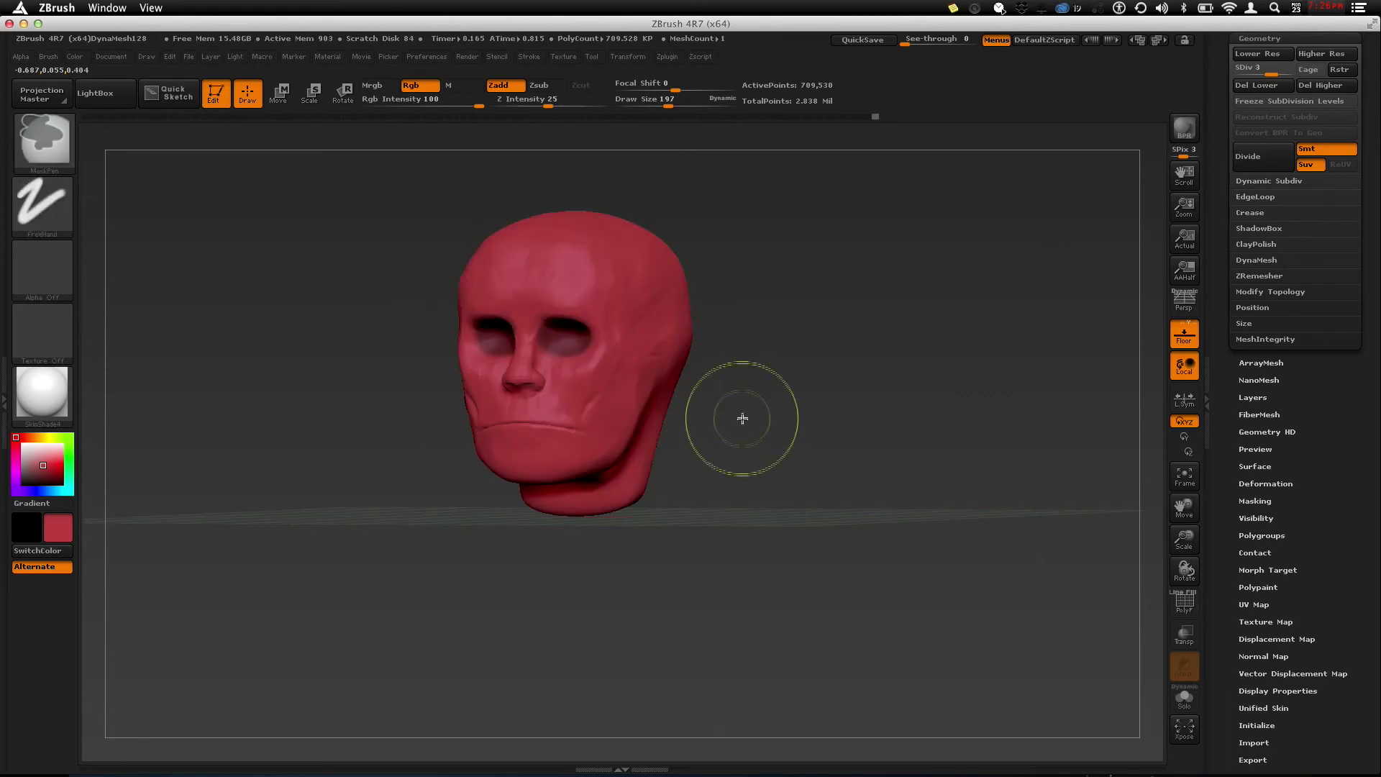
{"action": "left_click", "coordinate": [907, 266], "text": "ctrl"}
{"action": "left_click", "coordinate": [909, 272], "text": "ctrl"}
{"action": "left_click", "coordinate": [909, 276], "text": "ctrl"}
{"action": "left_click", "coordinate": [908, 273], "text": "ctrl"}
{"action": "left_click", "coordinate": [905, 279], "text": "ctrl"}
{"action": "left_click", "coordinate": [896, 277], "text": "ctrl"}
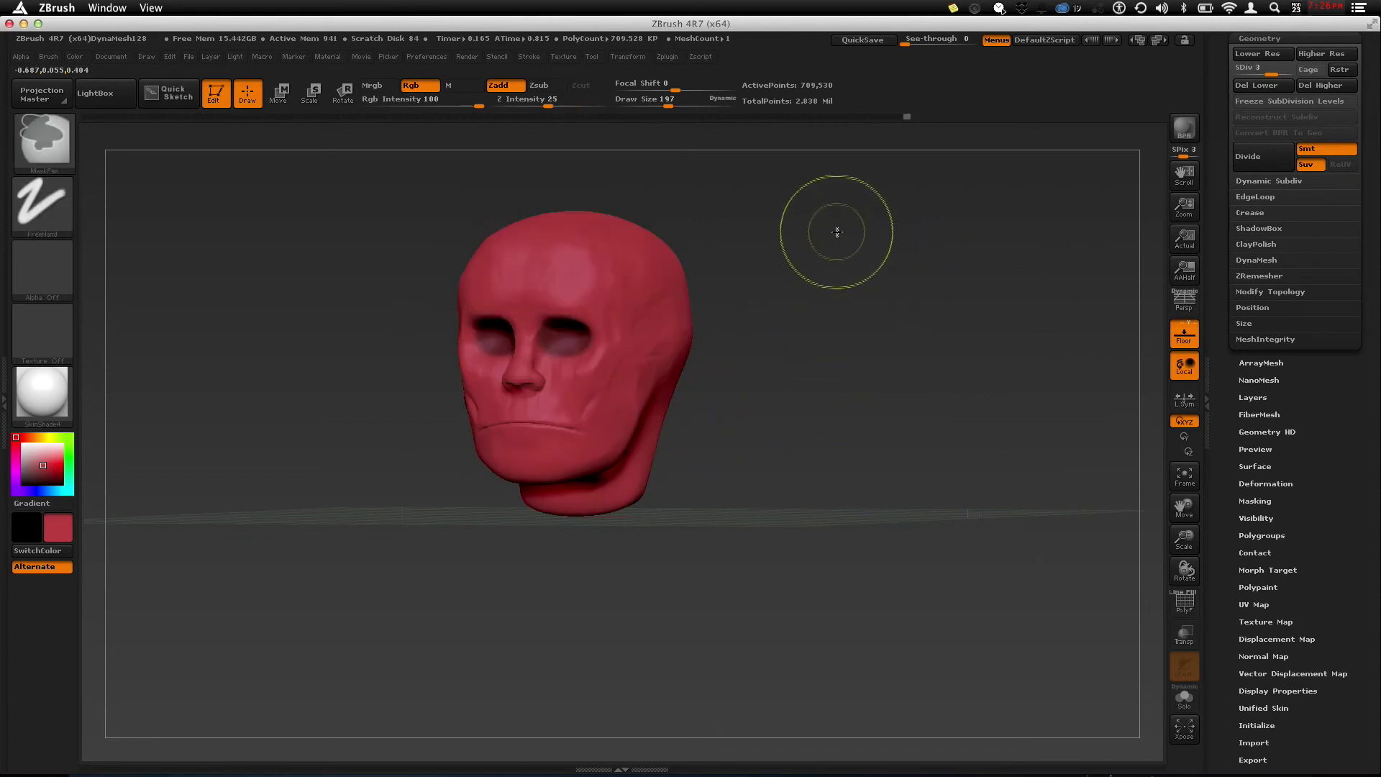
{"action": "left_click_drag", "start_coordinate": [792, 180], "coordinate": [958, 401], "text": "ctrl"}
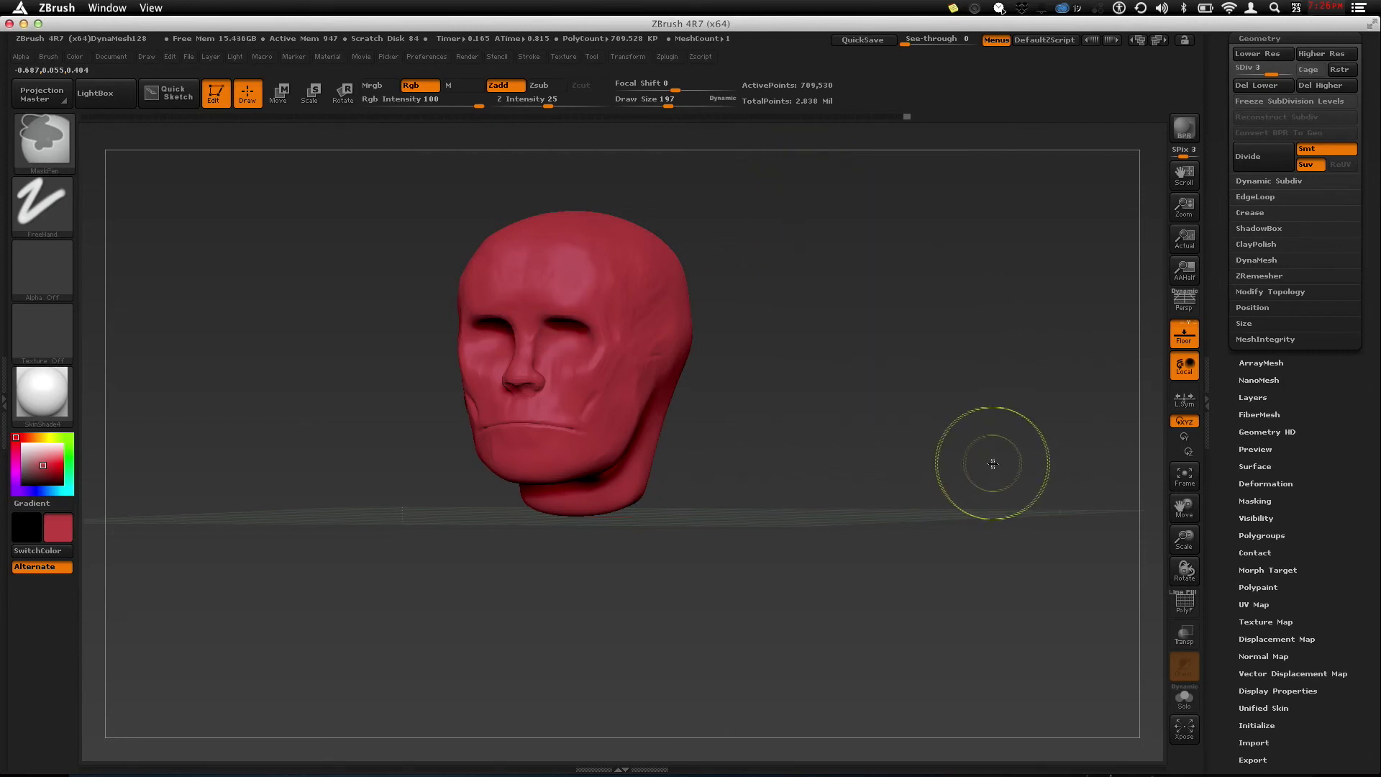
{"action": "left_click_drag", "start_coordinate": [755, 176], "coordinate": [556, 318], "text": "ctrl"}
{"action": "mouse_move", "coordinate": [822, 222]}
{"action": "left_mouse_down", "text": "ctrl"}
{"action": "mouse_move", "coordinate": [809, 305]}
{"action": "mouse_move", "coordinate": [658, 301]}
{"action": "left_mouse_up", "text": "ctrl"}
Step: Mask a small patch on each upper side of the forehead and invert the mask so only those patches stay editable
{"action": "key", "text": "bracketleft"}
{"action": "key", "text": "bracketleft"}
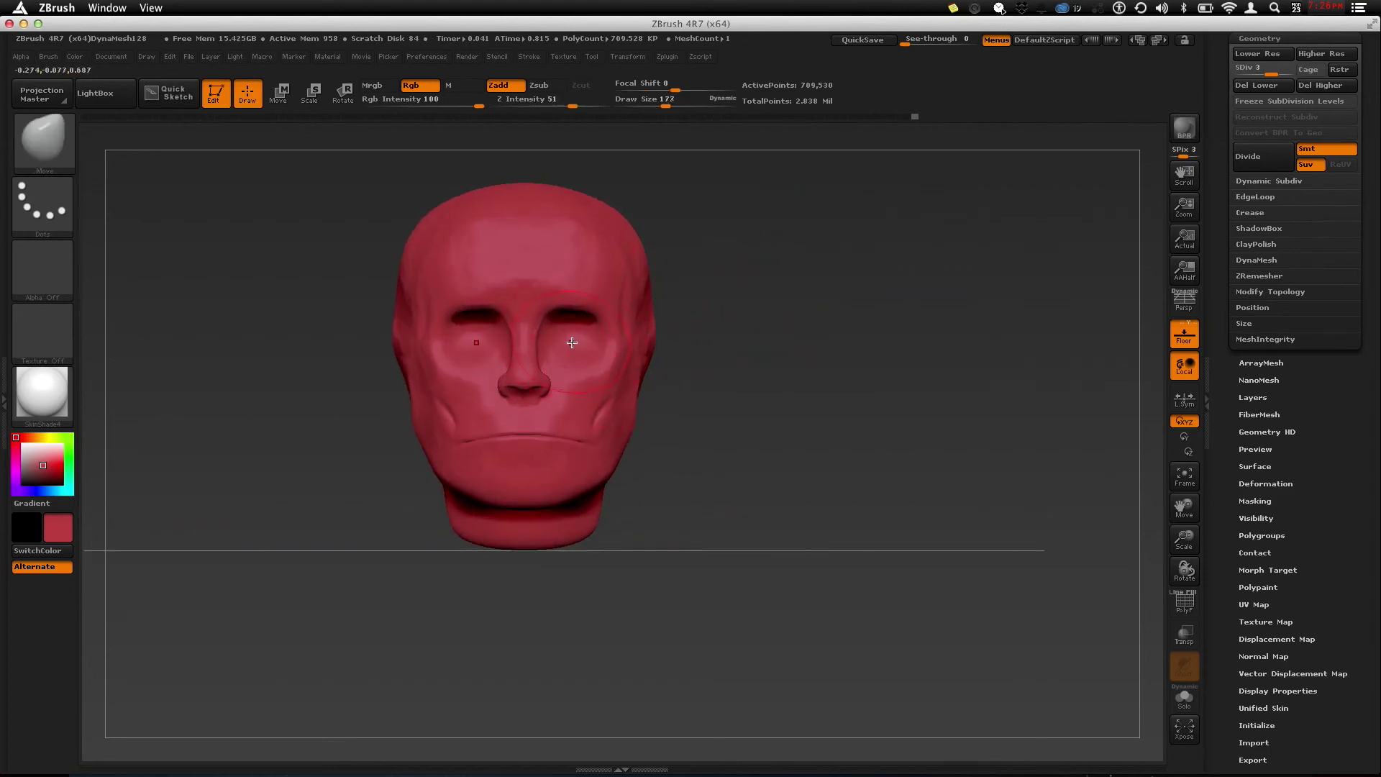
{"action": "key", "text": "bracketleft"}
{"action": "left_click_drag", "start_coordinate": [748, 291], "coordinate": [703, 287]}
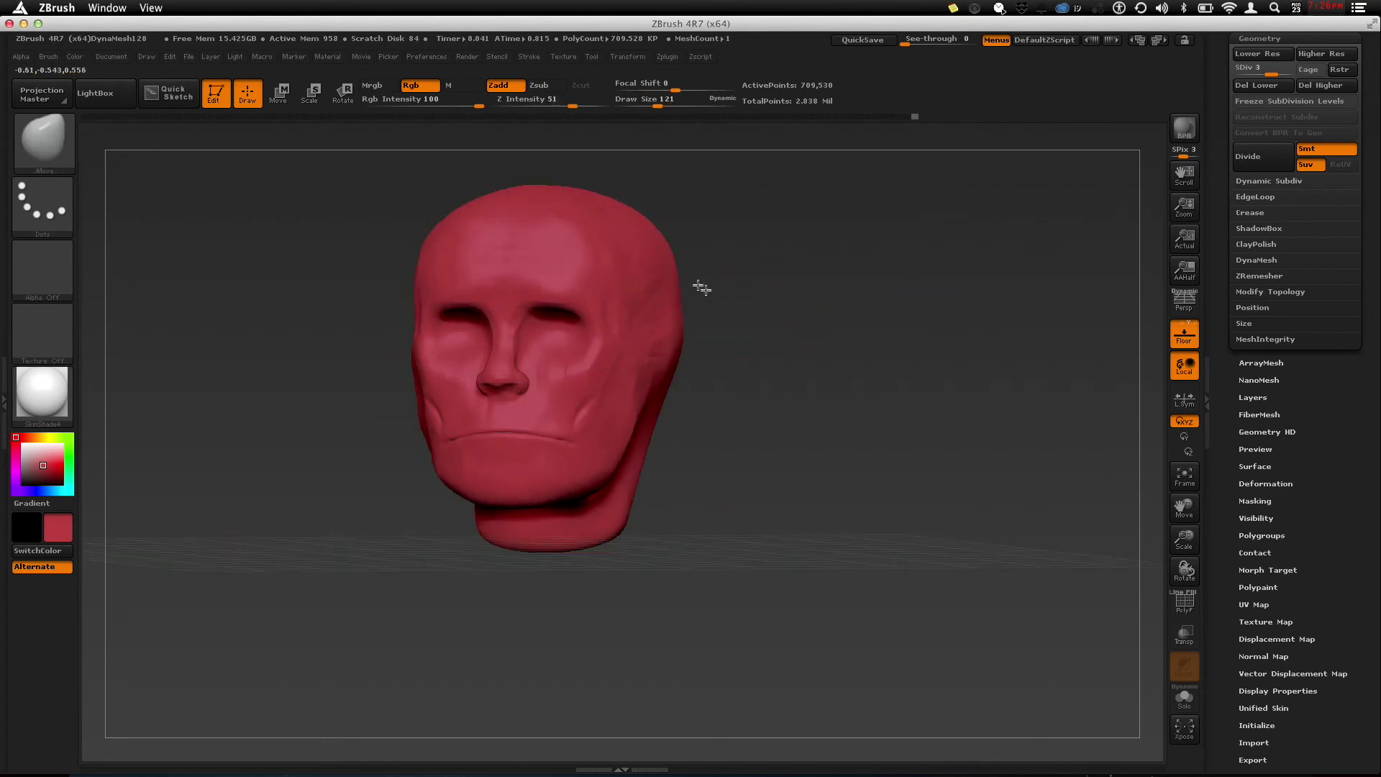
{"action": "left_click_drag", "start_coordinate": [620, 243], "coordinate": [620, 234], "text": "ctrl"}
{"action": "left_click", "coordinate": [781, 291], "text": "ctrl"}
Step: Pull the two unmasked patches up and outward into horns with the Move brush and clear the mask
{"action": "mouse_move", "coordinate": [726, 302]}
{"action": "left_mouse_down"}
{"action": "mouse_move", "coordinate": [774, 307]}
{"action": "mouse_move", "coordinate": [706, 309]}
{"action": "mouse_move", "coordinate": [705, 252]}
{"action": "mouse_move", "coordinate": [705, 304]}
{"action": "left_mouse_up"}
{"action": "key", "text": "bracketright"}
{"action": "key", "text": "bracketright"}
{"action": "key", "text": "bracketright"}
{"action": "key", "text": "bracketright"}
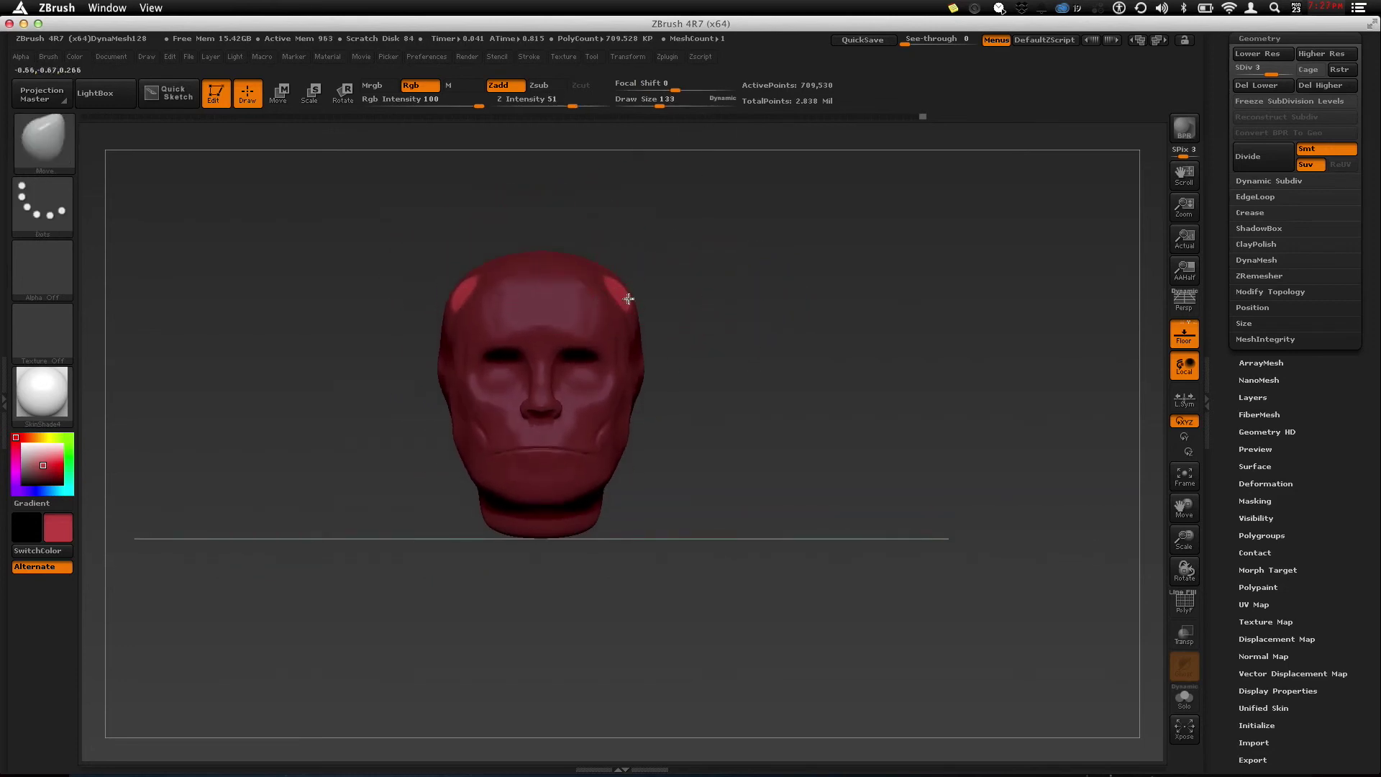
{"action": "mouse_move", "coordinate": [626, 292]}
{"action": "left_mouse_down"}
{"action": "mouse_move", "coordinate": [651, 256]}
{"action": "mouse_move", "coordinate": [632, 259]}
{"action": "mouse_move", "coordinate": [642, 250]}
{"action": "left_mouse_up"}
{"action": "left_click_drag", "start_coordinate": [781, 328], "coordinate": [758, 264], "text": "ctrl"}
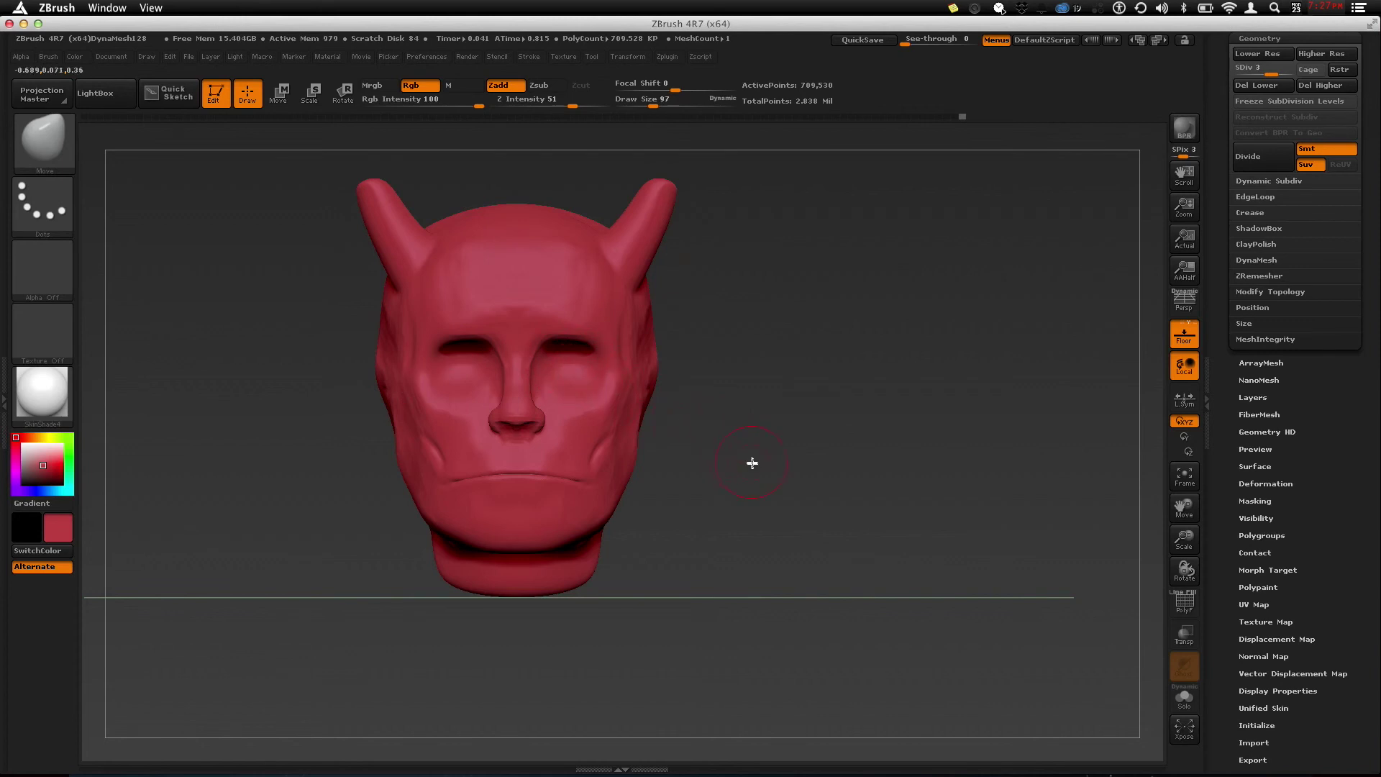
Step: Adjust the sides of the horned head with the Move brush at draw sizes from 165 to 229
{"action": "left_click_drag", "start_coordinate": [751, 462], "coordinate": [696, 423], "text": "alt"}
{"action": "left_click_drag", "start_coordinate": [739, 471], "coordinate": [471, 366], "text": "alt"}
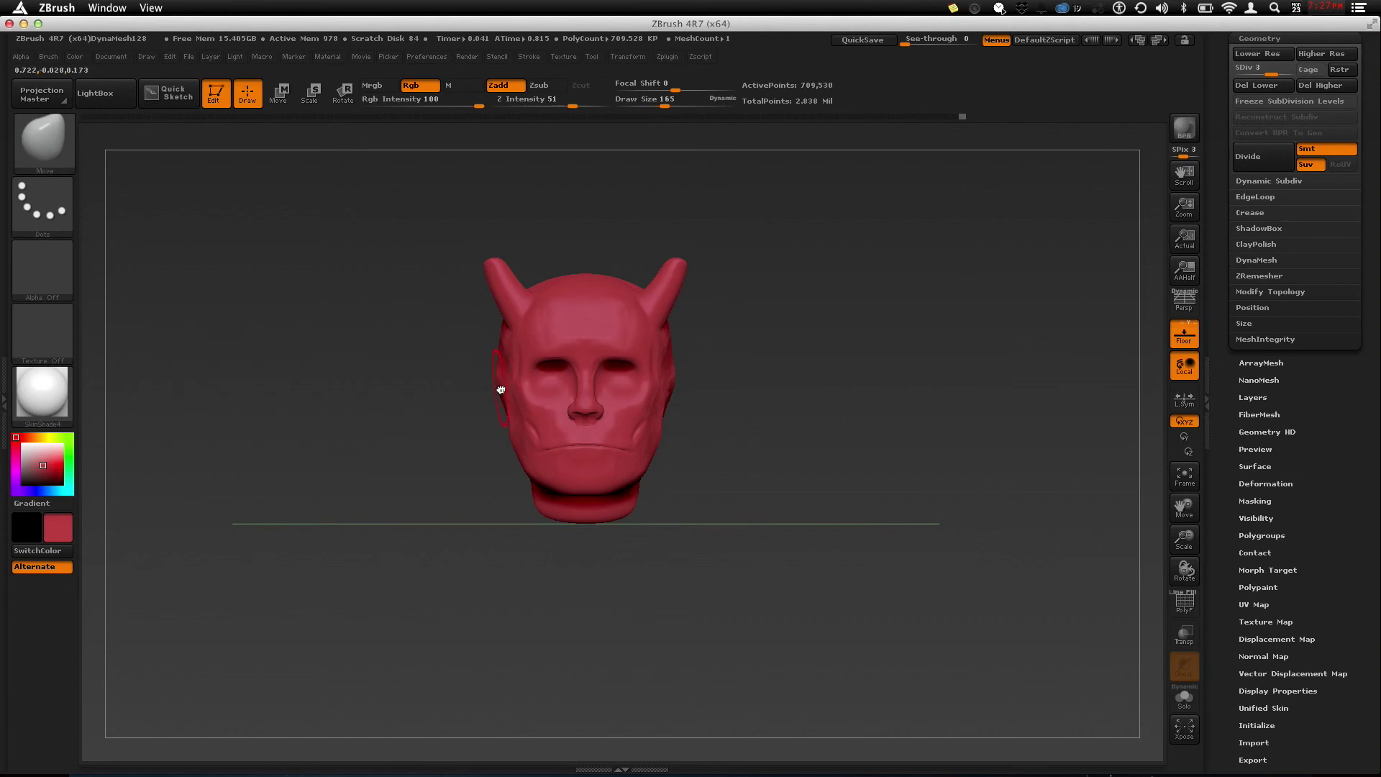
{"action": "left_click_drag", "start_coordinate": [494, 338], "coordinate": [505, 431]}
{"action": "left_click_drag", "start_coordinate": [699, 422], "coordinate": [611, 440]}
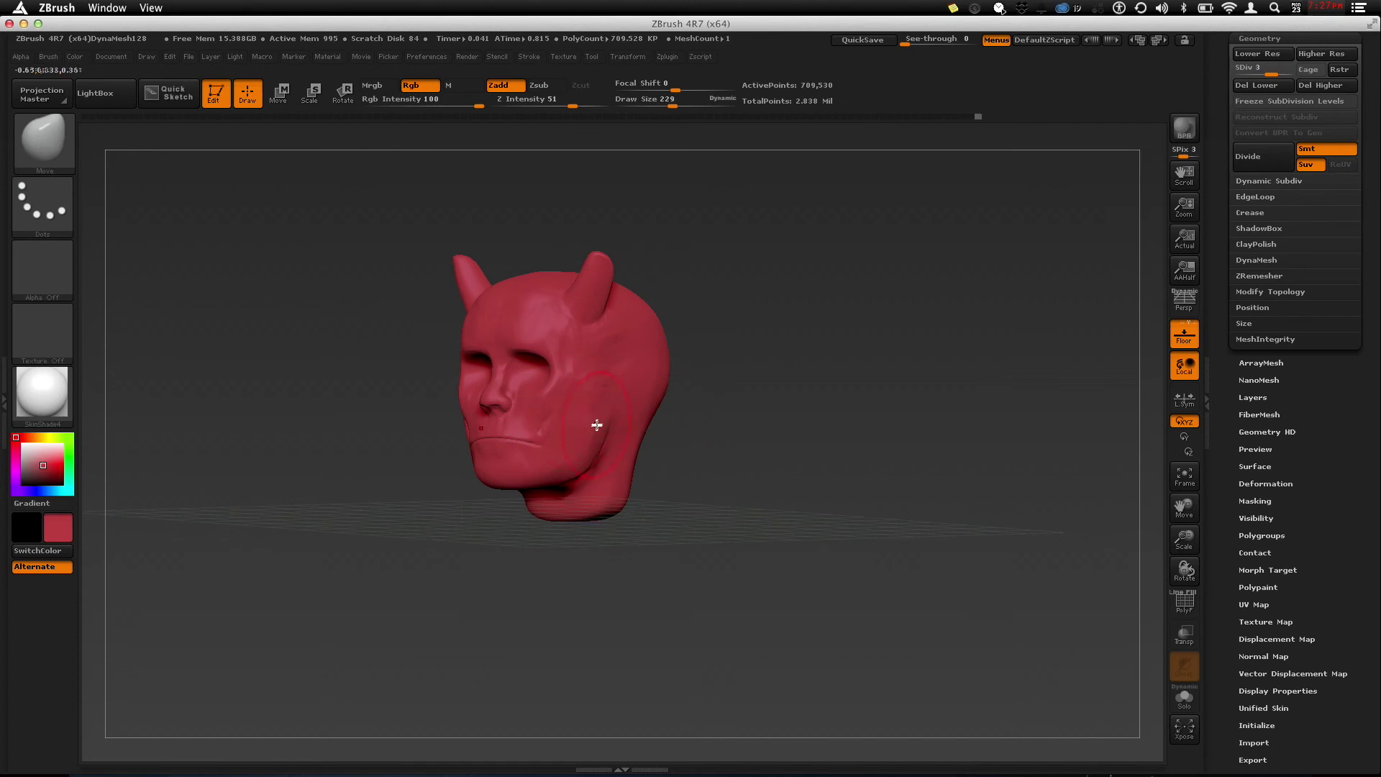
{"action": "left_click_drag", "start_coordinate": [691, 459], "coordinate": [673, 363], "text": "shift"}
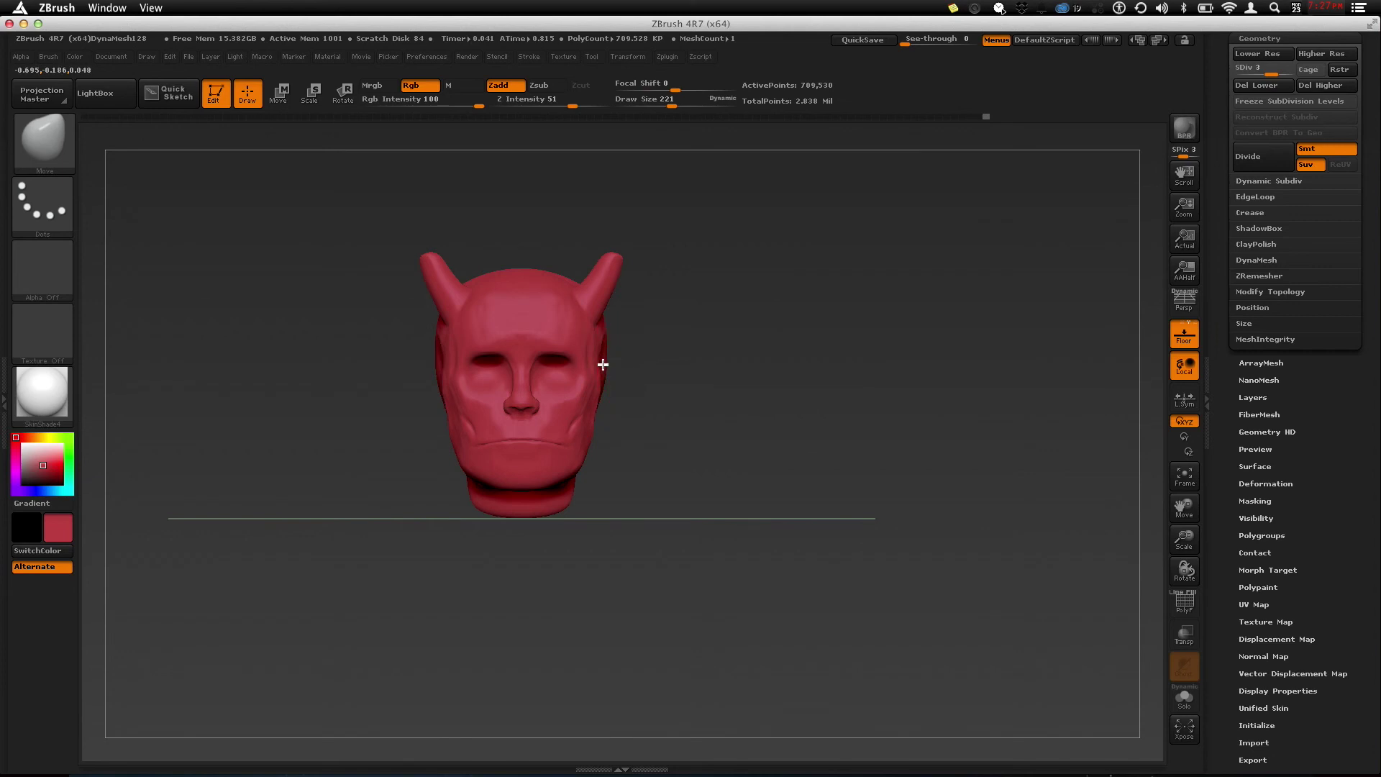
Step: Pull the nose tip and the upper lip slightly forward in profile with the Move brush at a draw size of about 150
{"action": "left_click_drag", "start_coordinate": [644, 392], "coordinate": [624, 456], "text": "alt"}
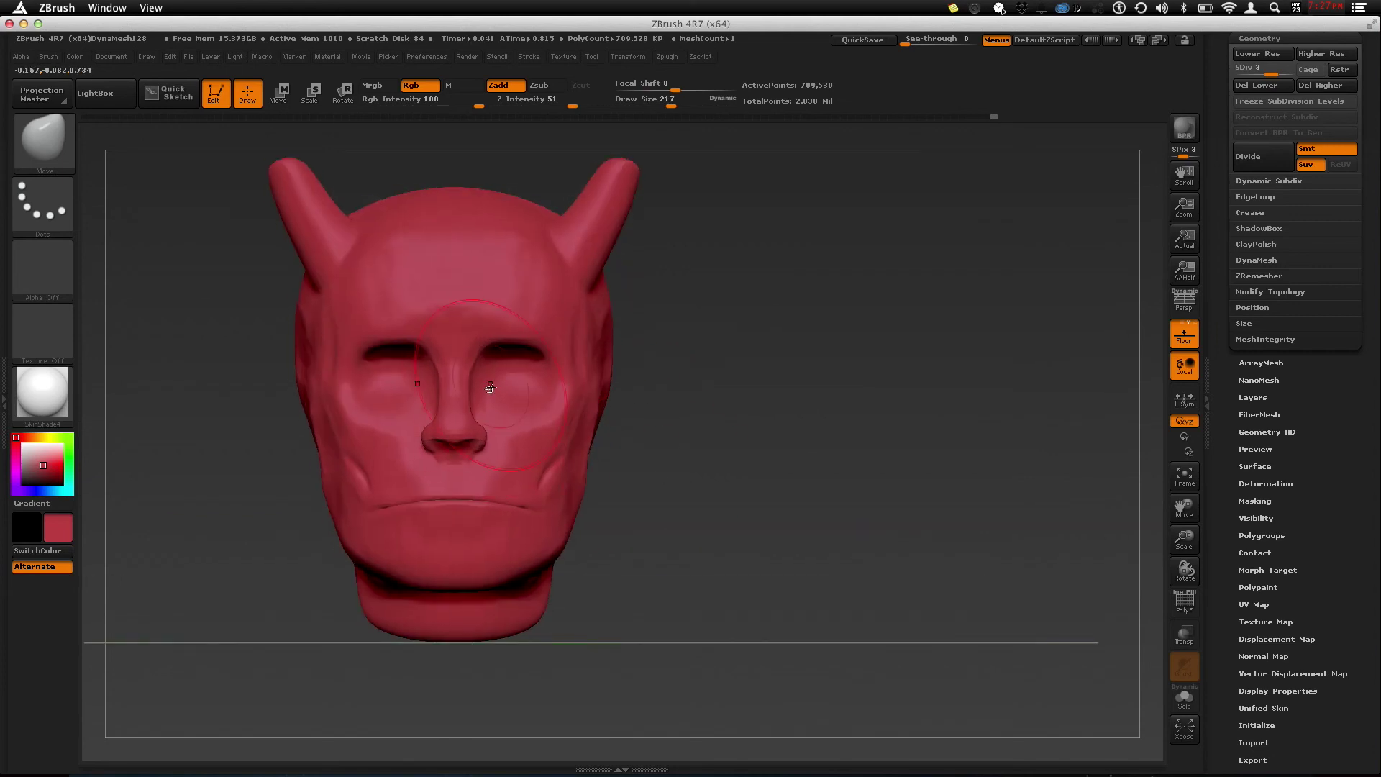
{"action": "left_click_drag", "start_coordinate": [692, 462], "coordinate": [463, 401], "text": "shift"}
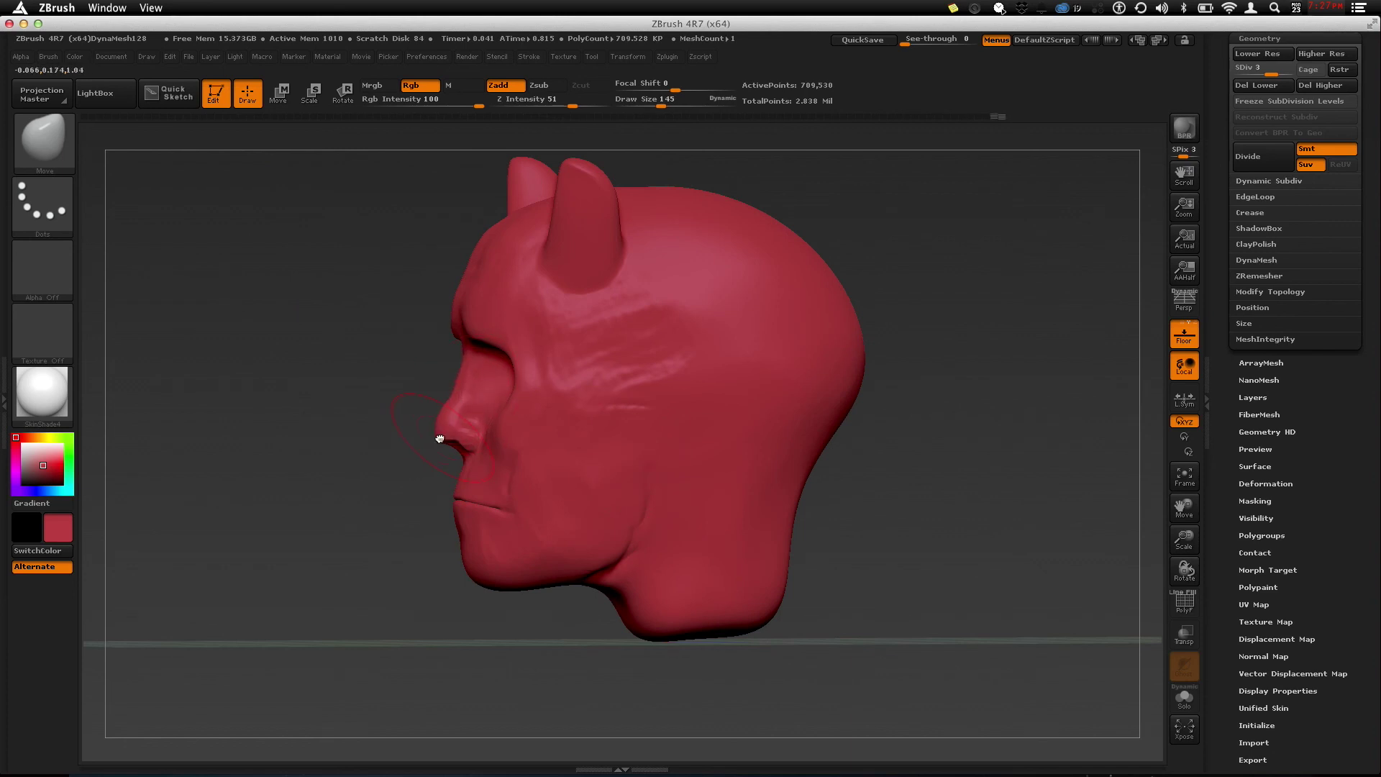
{"action": "left_click_drag", "start_coordinate": [443, 435], "coordinate": [434, 433]}
{"action": "left_click_drag", "start_coordinate": [460, 486], "coordinate": [455, 484]}
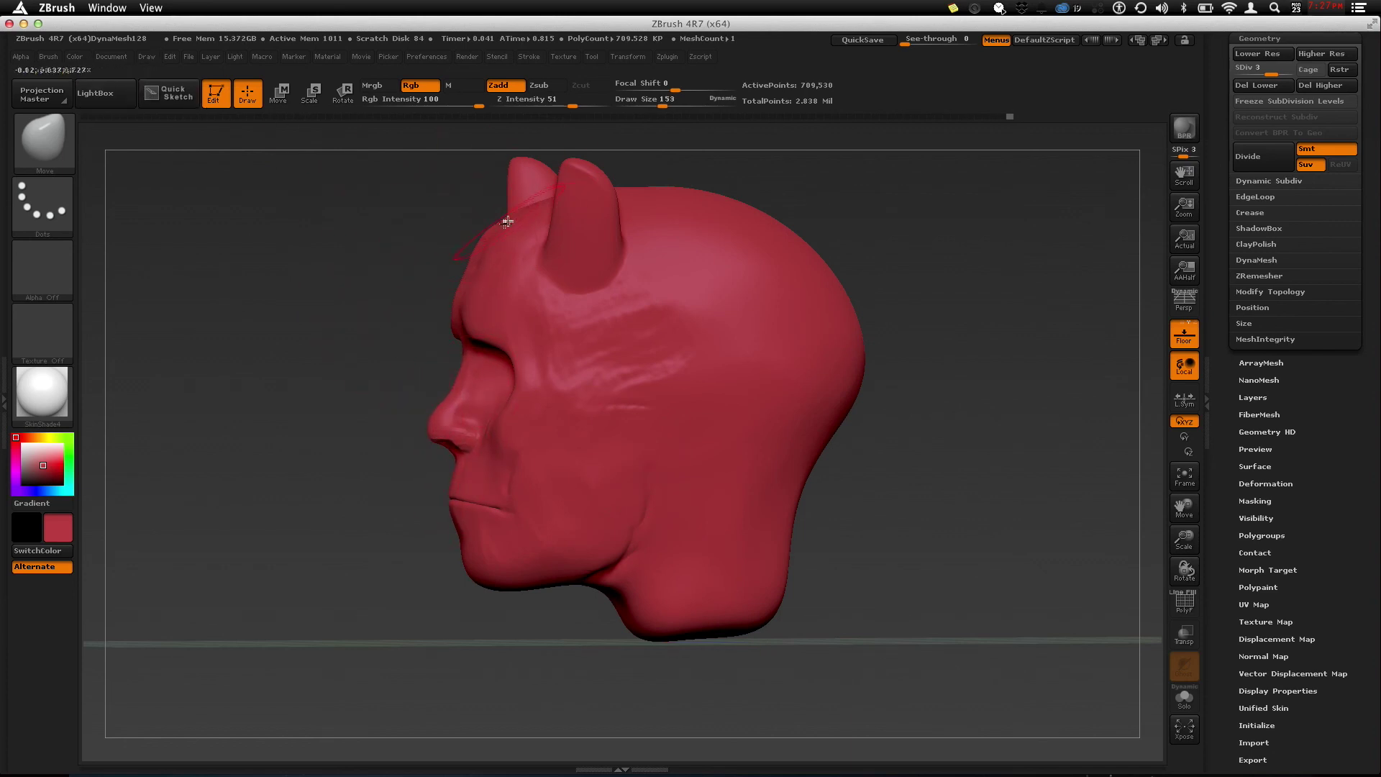
Step: Adjust the outer contours of both cheeks with the Move brush at draw sizes from 193 down to 133
{"action": "left_click_drag", "start_coordinate": [354, 382], "coordinate": [493, 400]}
{"action": "left_click_drag", "start_coordinate": [773, 435], "coordinate": [471, 376]}
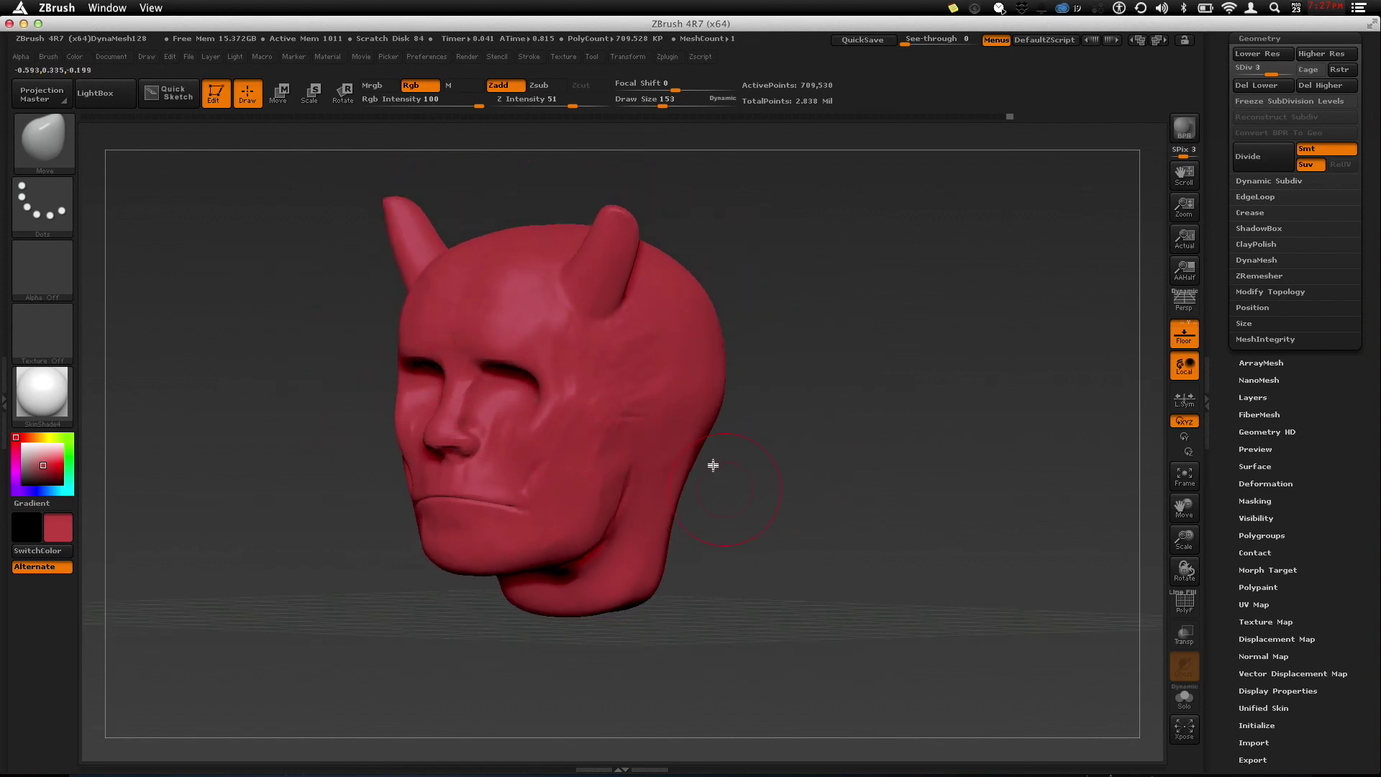
{"action": "left_click_drag", "start_coordinate": [713, 466], "coordinate": [616, 425]}
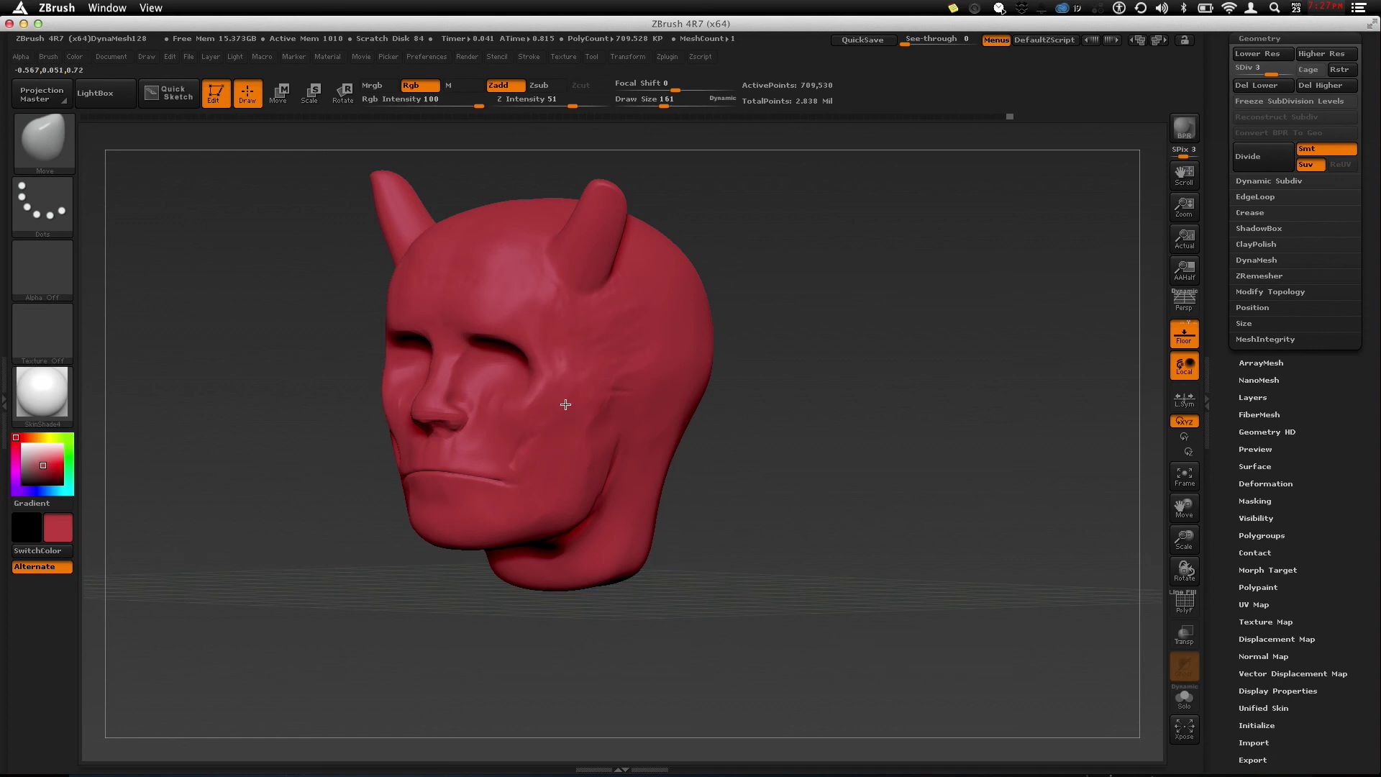
{"action": "mouse_move", "coordinate": [674, 452]}
{"action": "left_mouse_down"}
{"action": "mouse_move", "coordinate": [719, 441]}
{"action": "mouse_move", "coordinate": [648, 471]}
{"action": "mouse_move", "coordinate": [684, 471]}
{"action": "mouse_move", "coordinate": [676, 426]}
{"action": "left_mouse_up"}
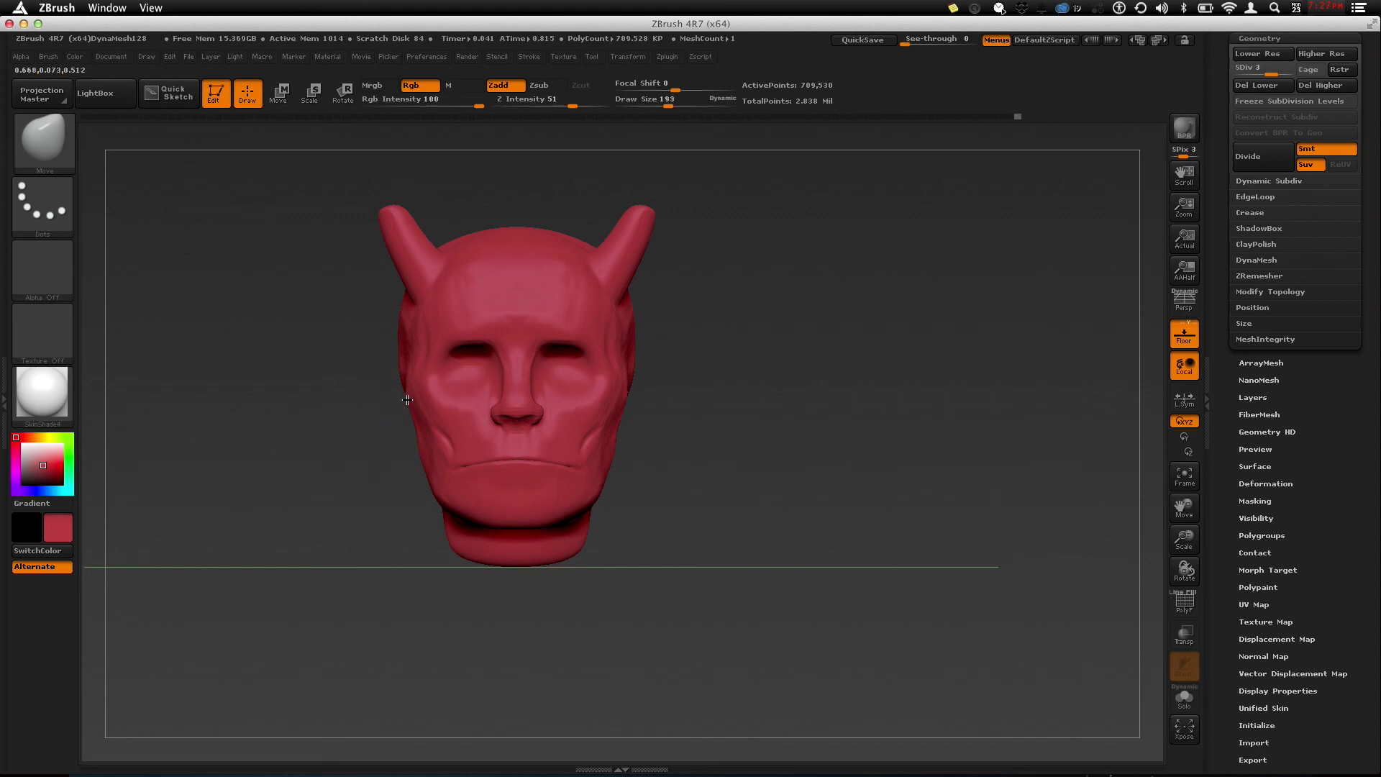
{"action": "left_click_drag", "start_coordinate": [672, 457], "coordinate": [658, 400]}
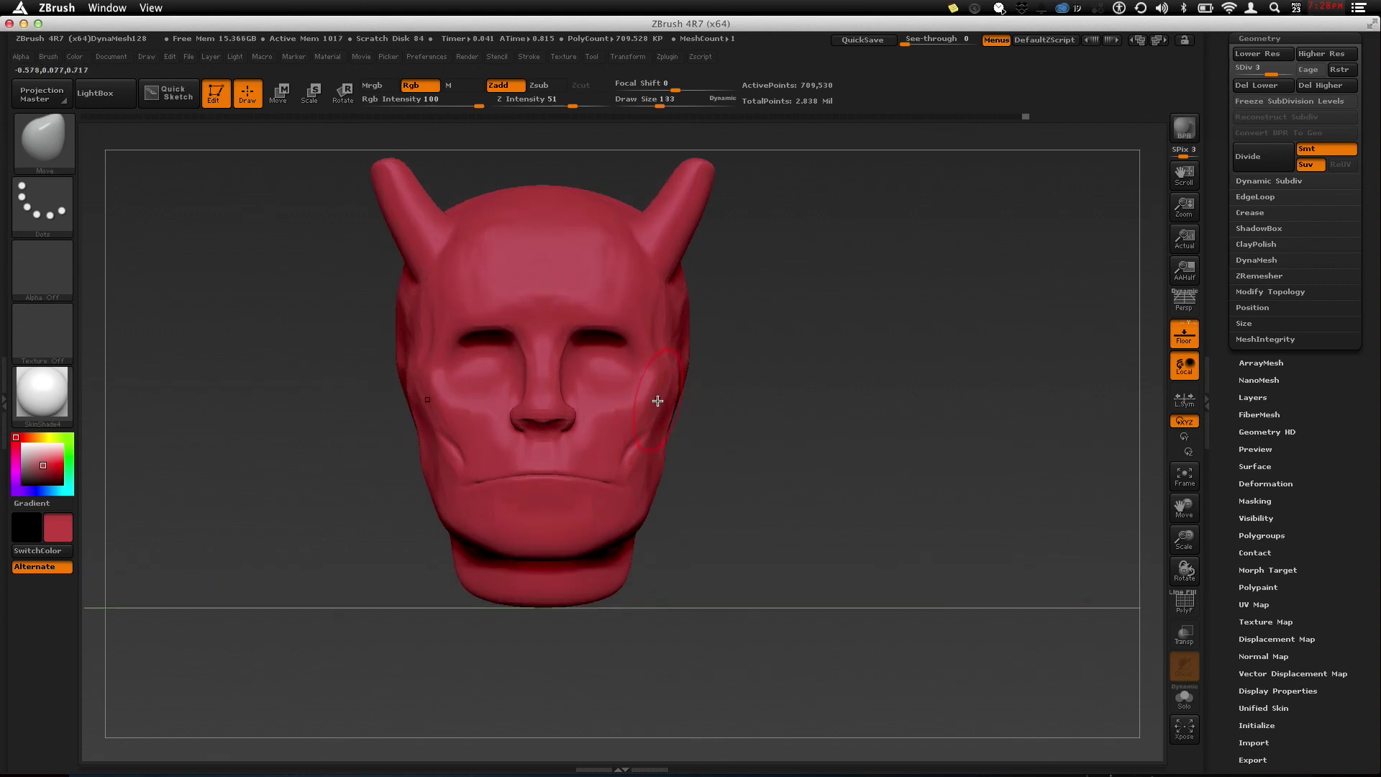
Step: Refine the cheekbones with the Move brush at draw size 125 and smooth the area beside the eyes at draw size 97
{"action": "left_click_drag", "start_coordinate": [689, 435], "coordinate": [712, 455]}
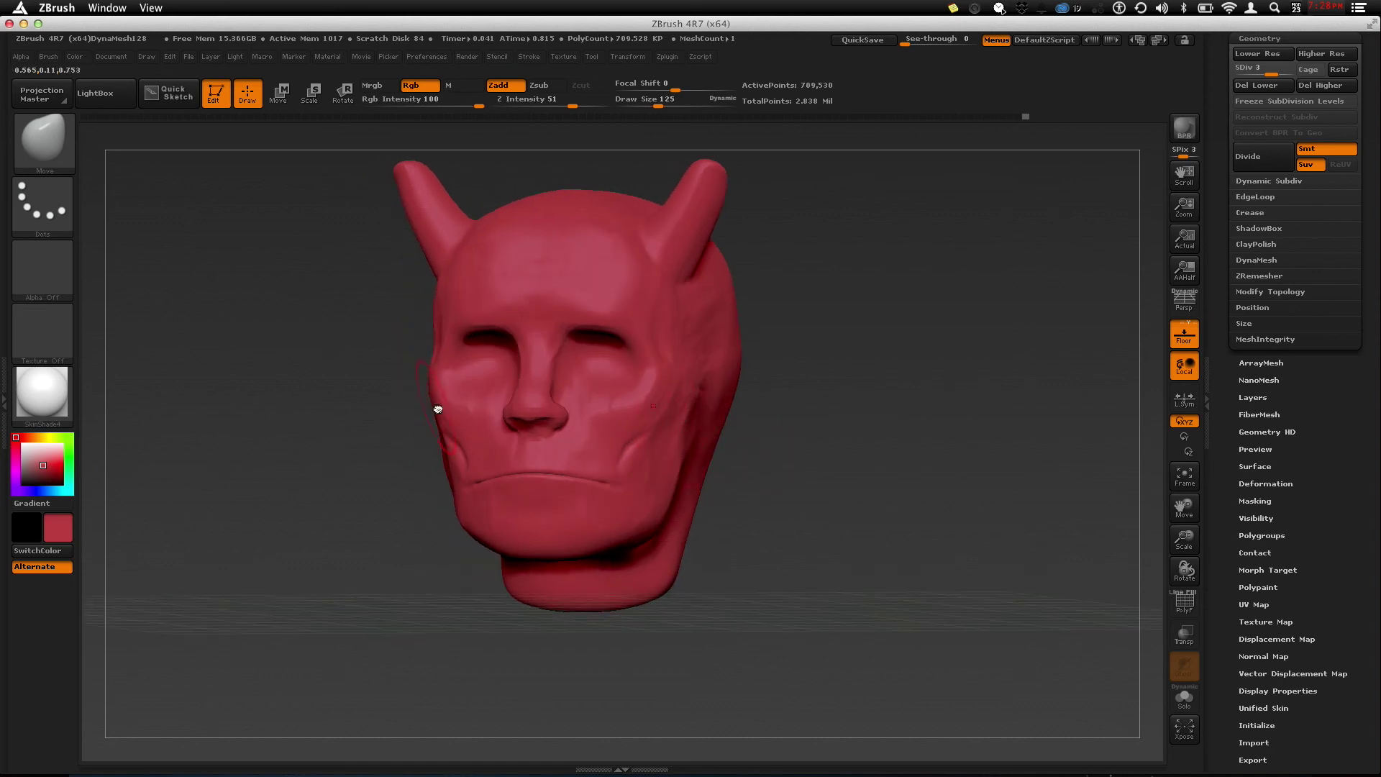
{"action": "left_click_drag", "start_coordinate": [395, 417], "coordinate": [438, 360]}
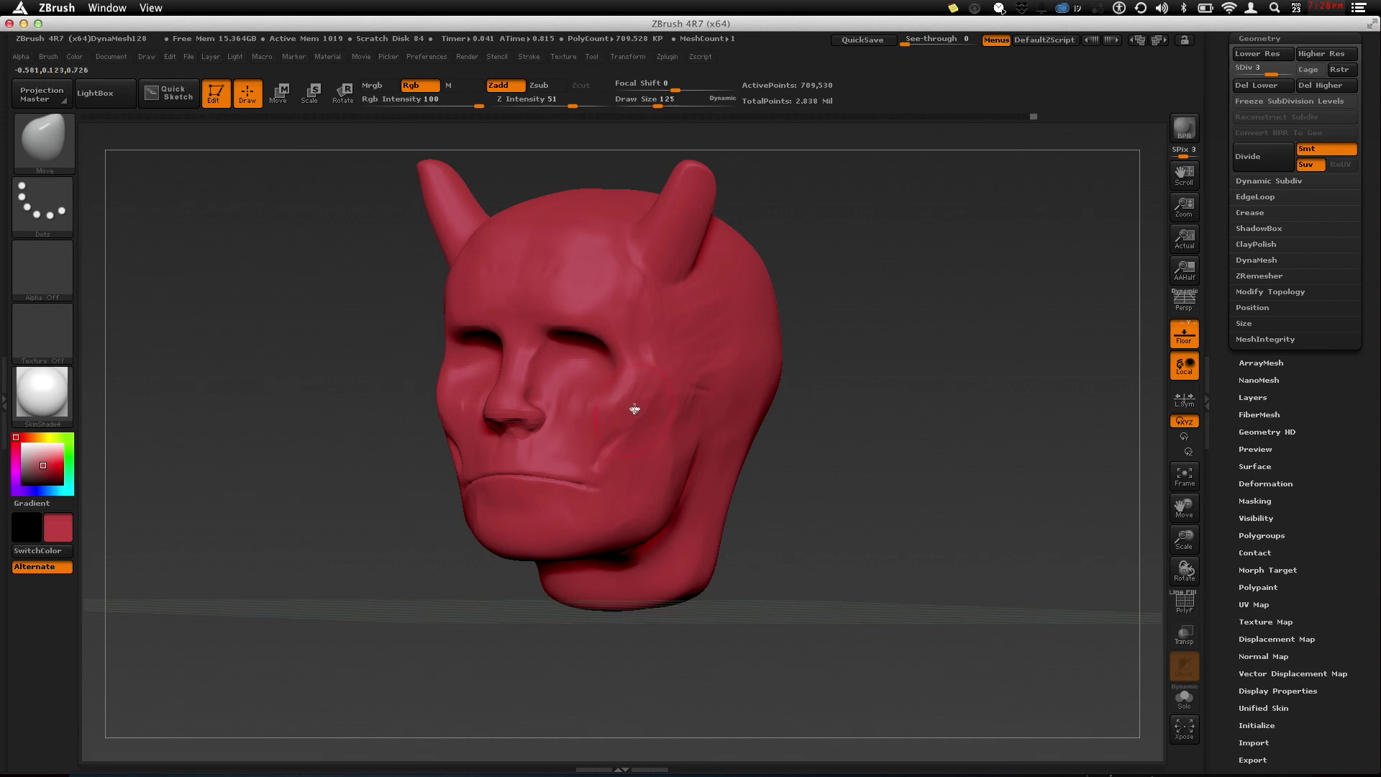
{"action": "mouse_move", "coordinate": [639, 401]}
{"action": "left_mouse_down"}
{"action": "mouse_move", "coordinate": [623, 413]}
{"action": "mouse_move", "coordinate": [646, 373]}
{"action": "left_mouse_up"}
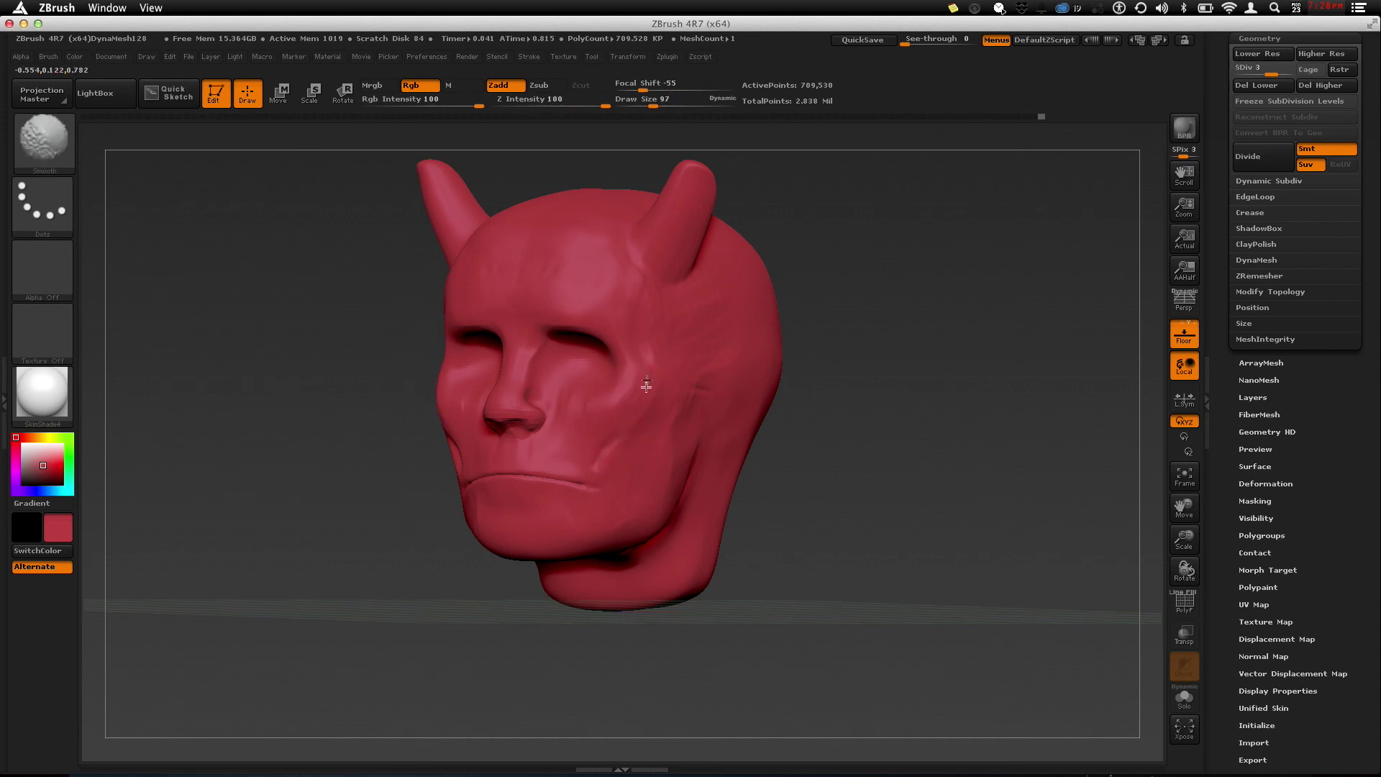
{"action": "left_click_drag", "start_coordinate": [791, 446], "coordinate": [730, 412]}
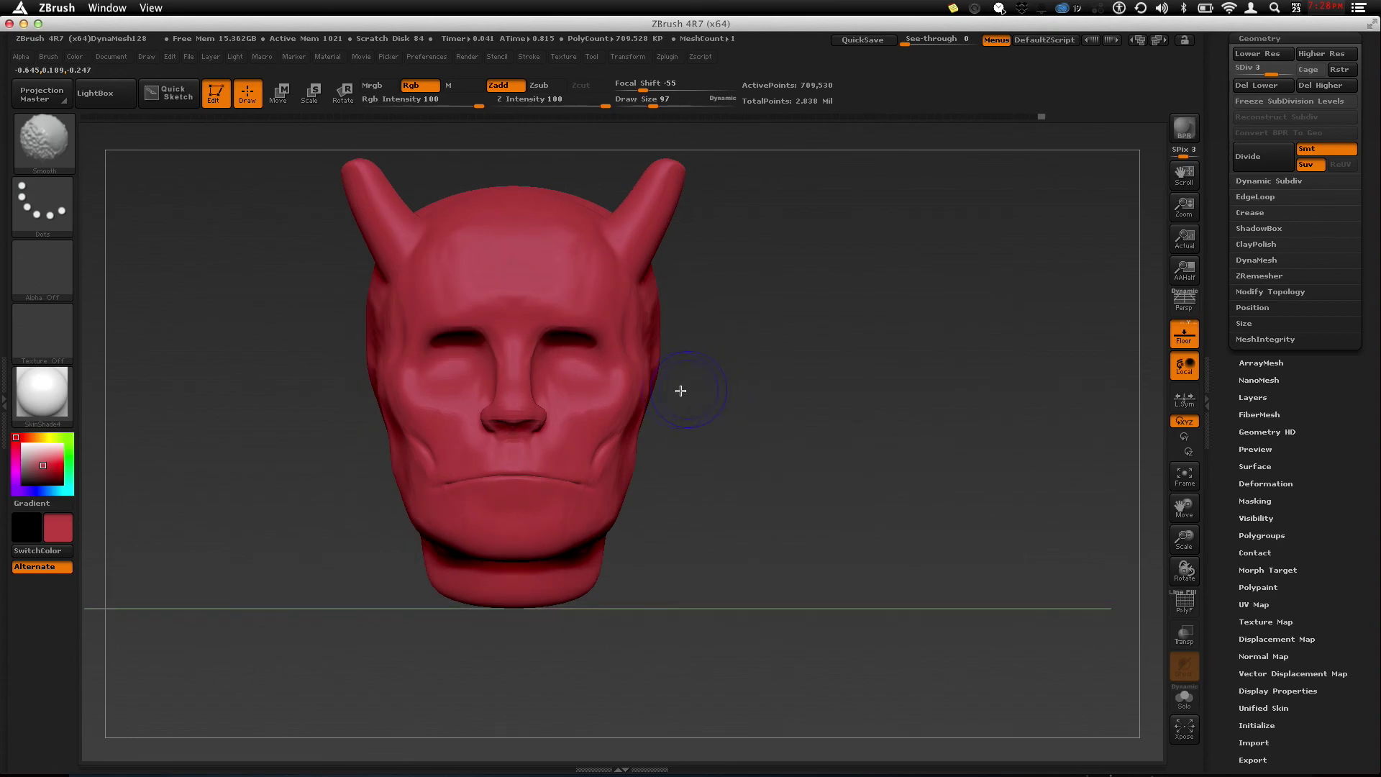